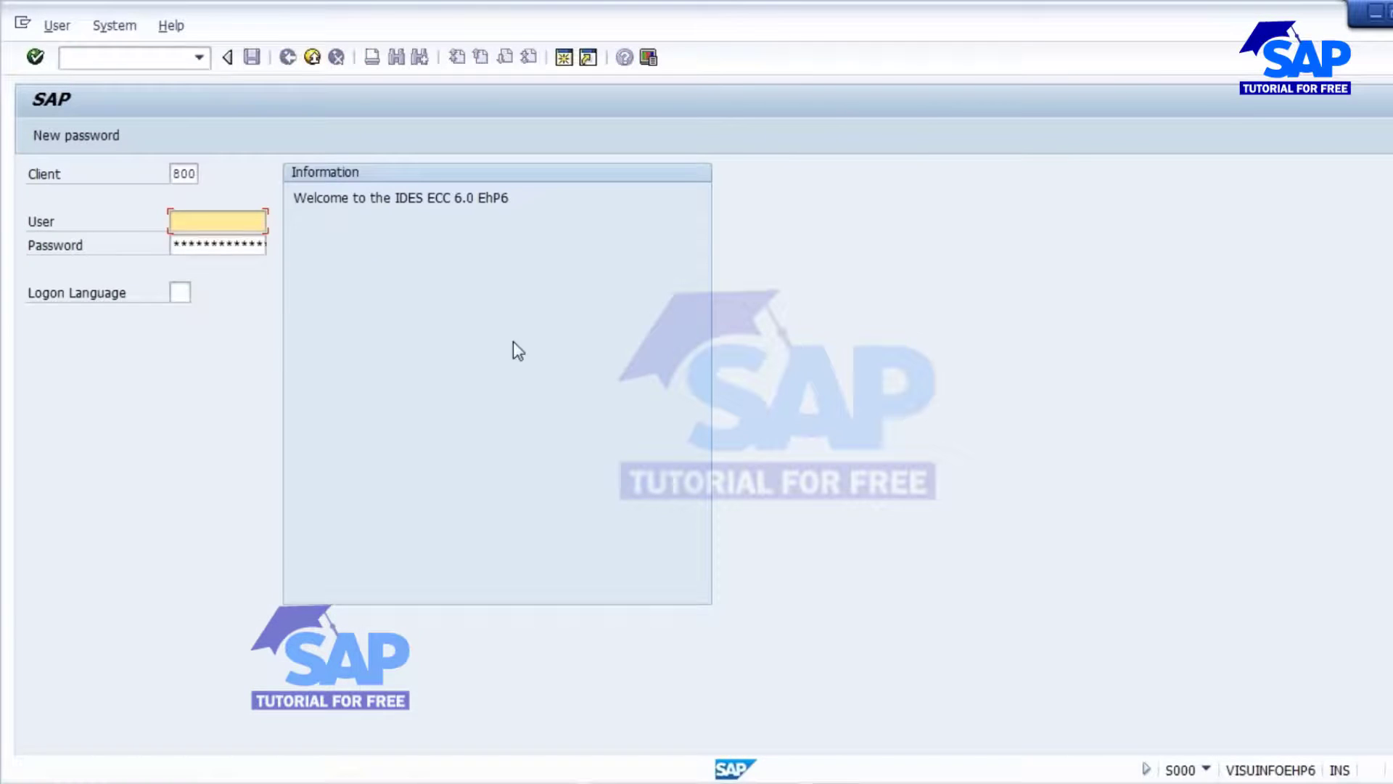
Step: Log on to client 800 with the user name and account password, ending any other logons in the system
{"action": "left_click", "coordinate": [196, 221]}
{"action": "left_click", "coordinate": [192, 245]}
{"action": "left_click", "coordinate": [259, 251]}
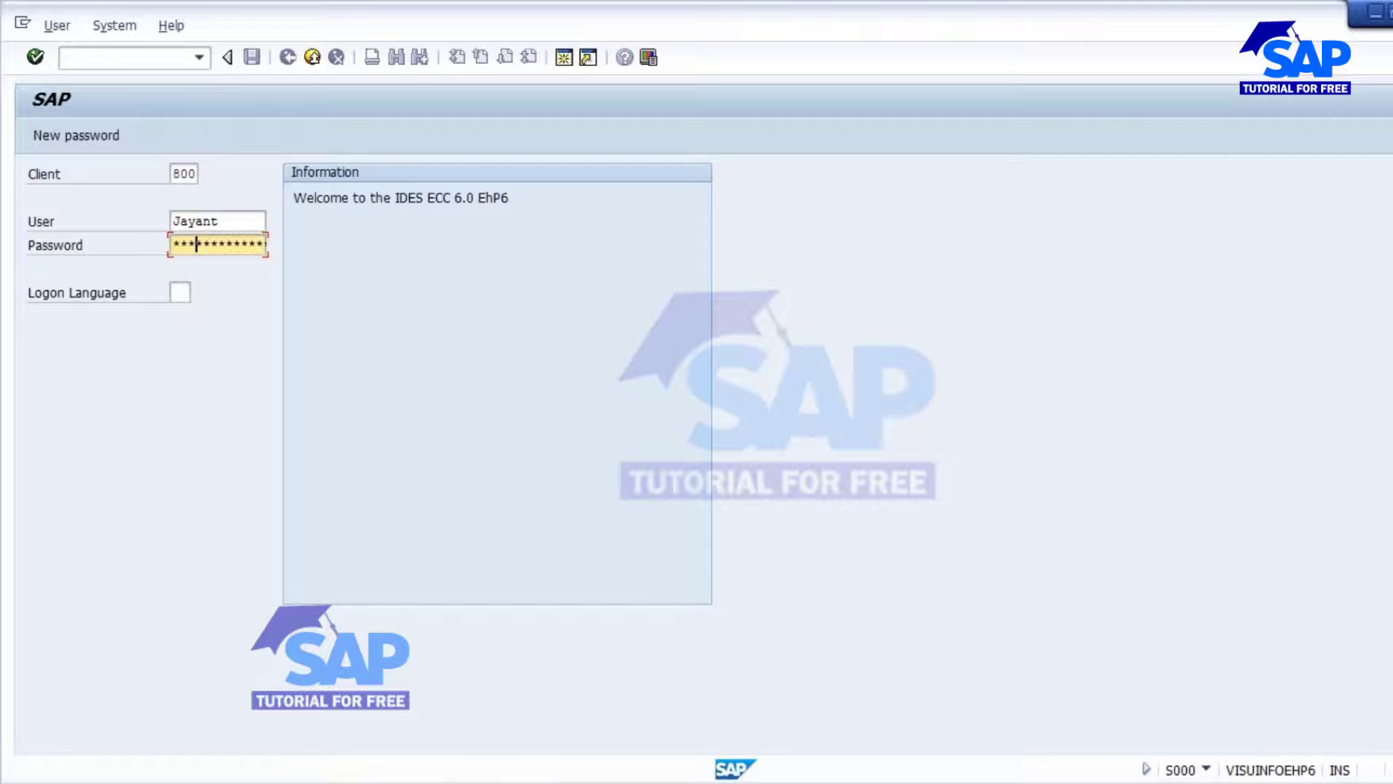
{"action": "key", "text": "Return"}
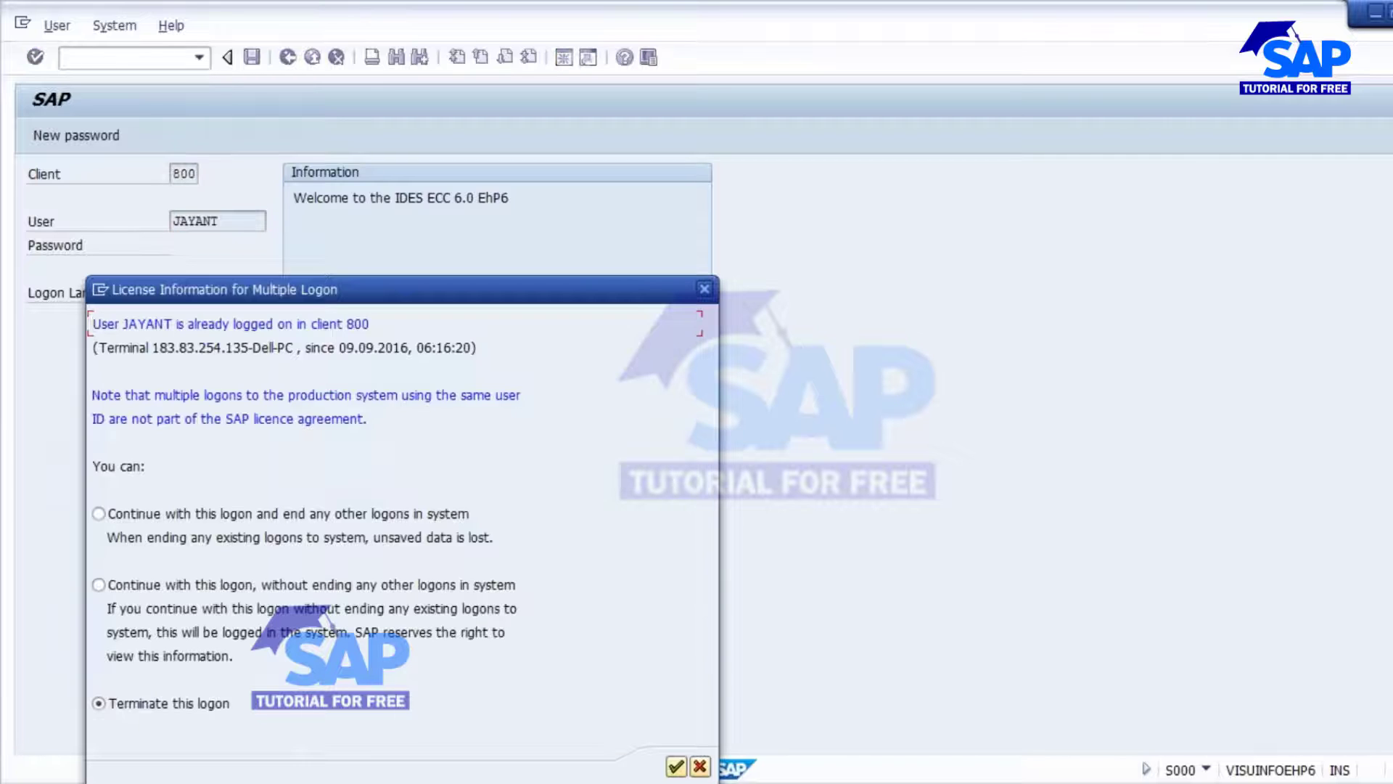
{"action": "left_click", "coordinate": [273, 521]}
{"action": "key", "text": "Return"}
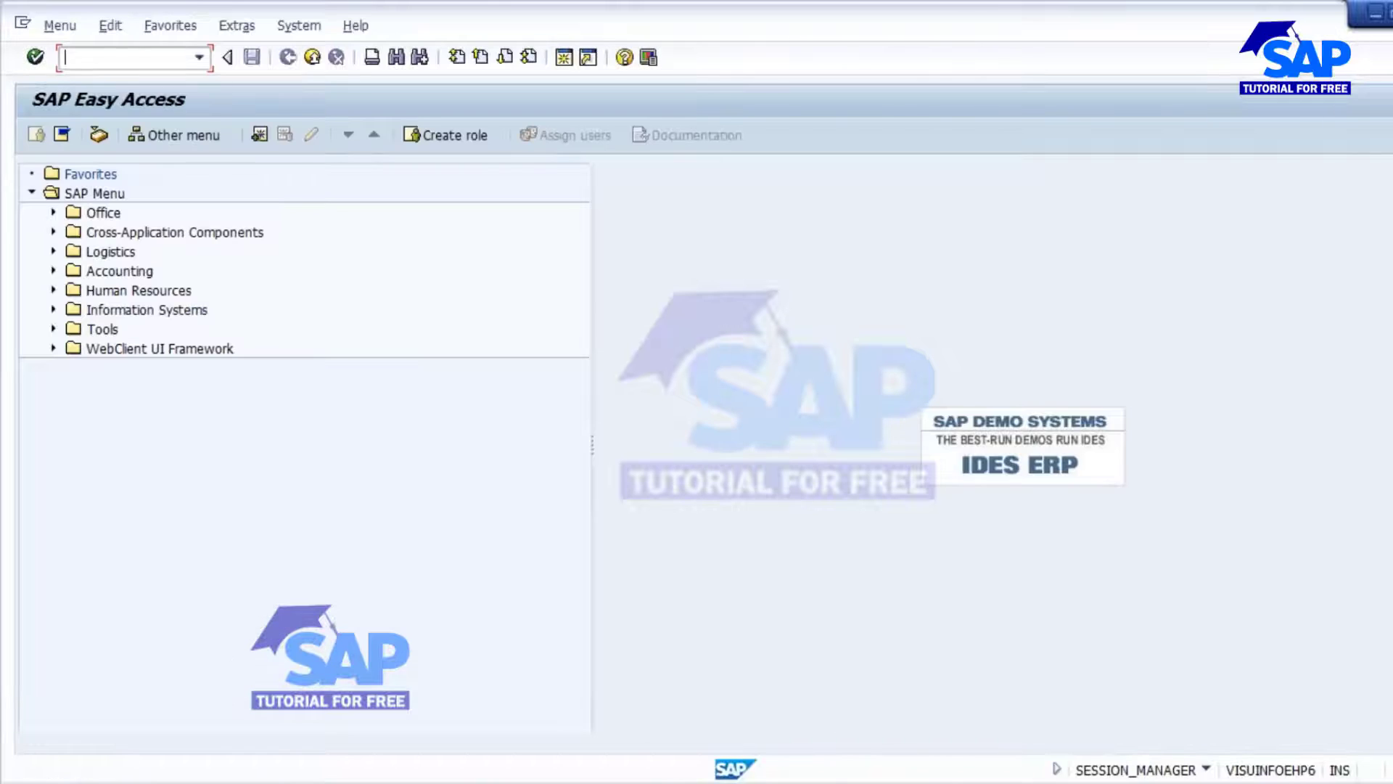
Step: Open the stock/requirements list (MD04) for material 2087 in plant 1000
{"action": "type", "text": "md04"}
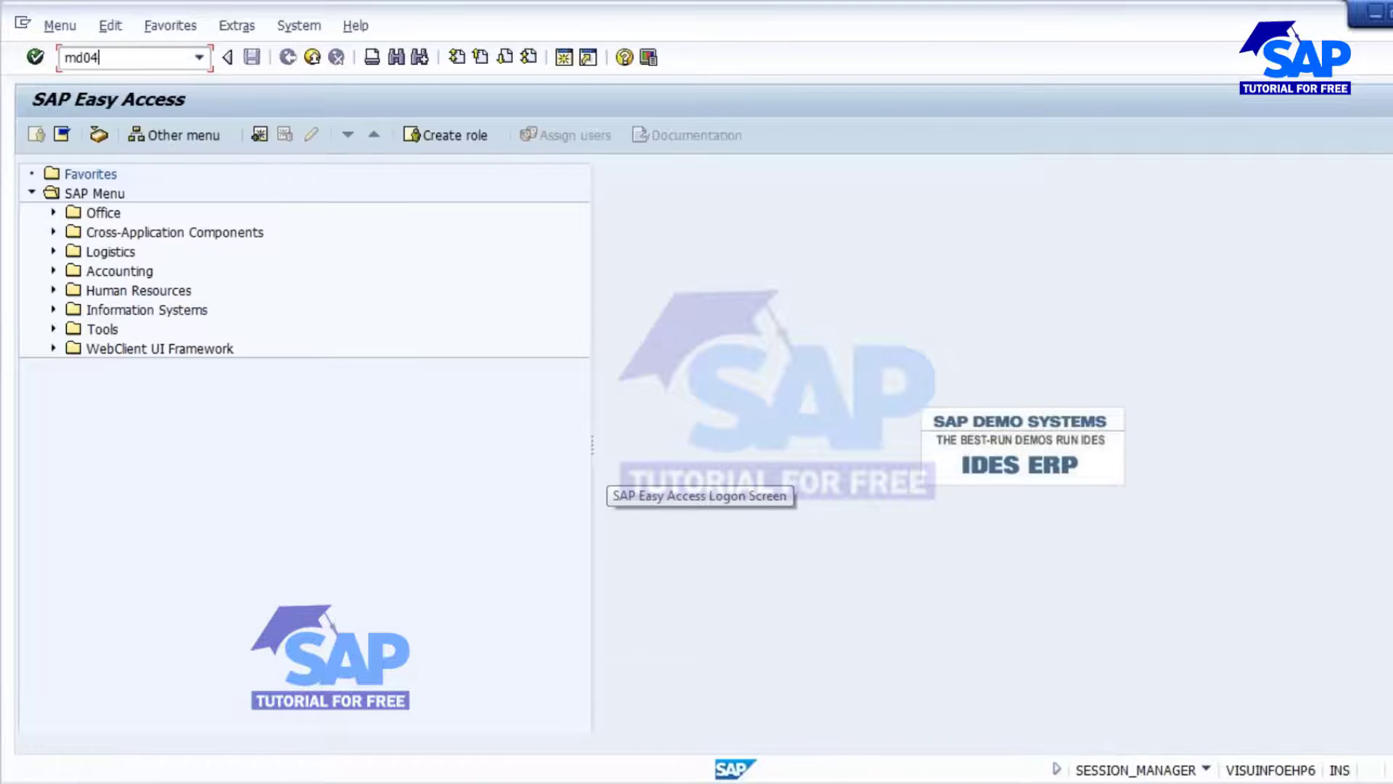
{"action": "key", "text": "Return"}
{"action": "type", "text": "208"}
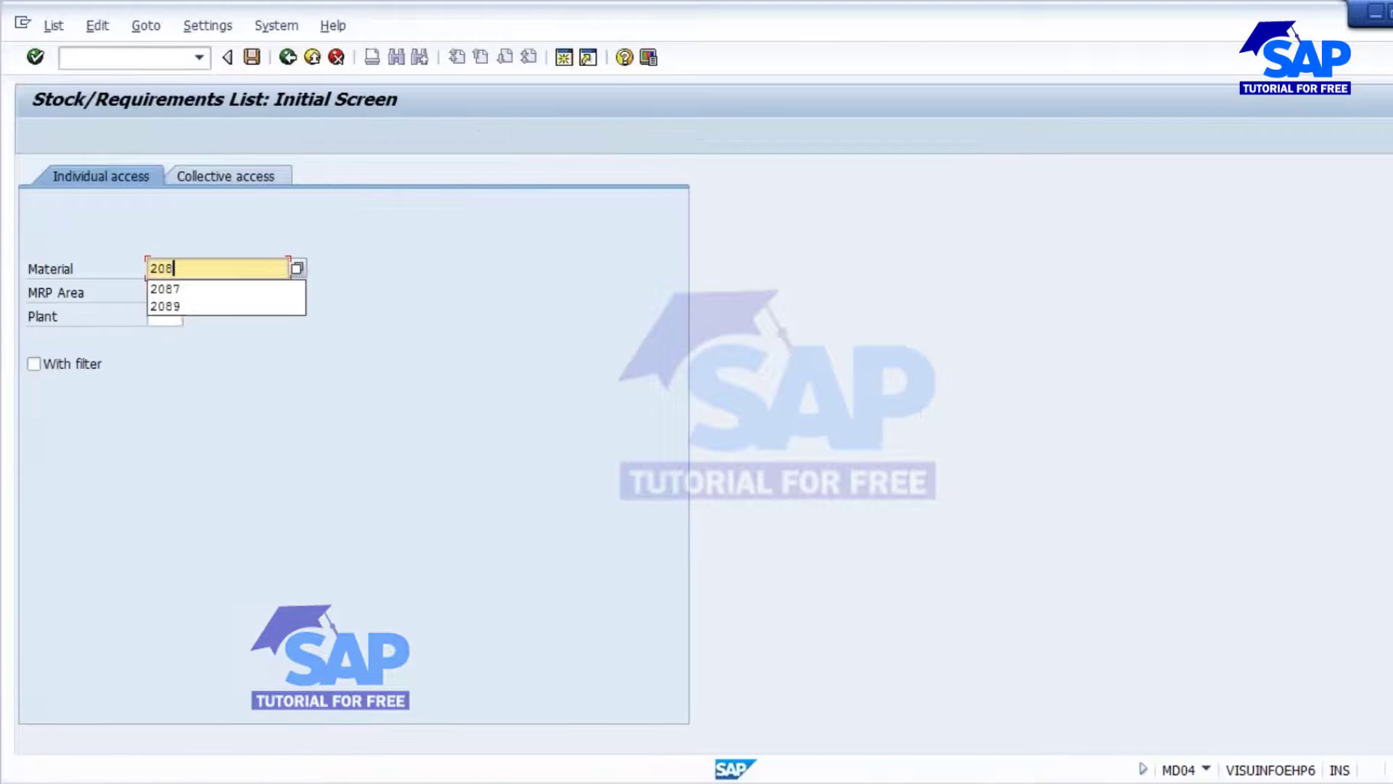
{"action": "type", "text": "7"}
{"action": "key", "text": "Tab"}
{"action": "key", "text": "Tab"}
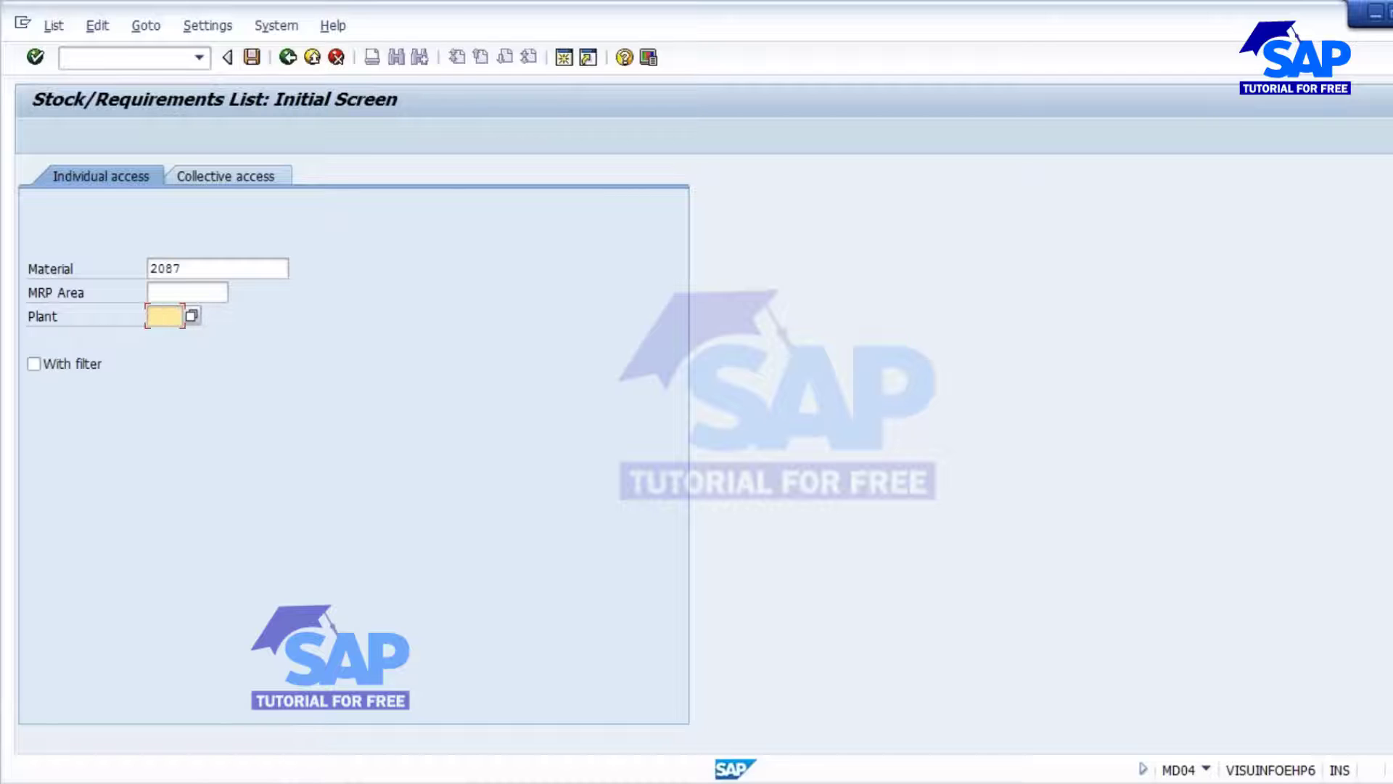
{"action": "type", "text": "1000"}
{"action": "key", "text": "Return"}
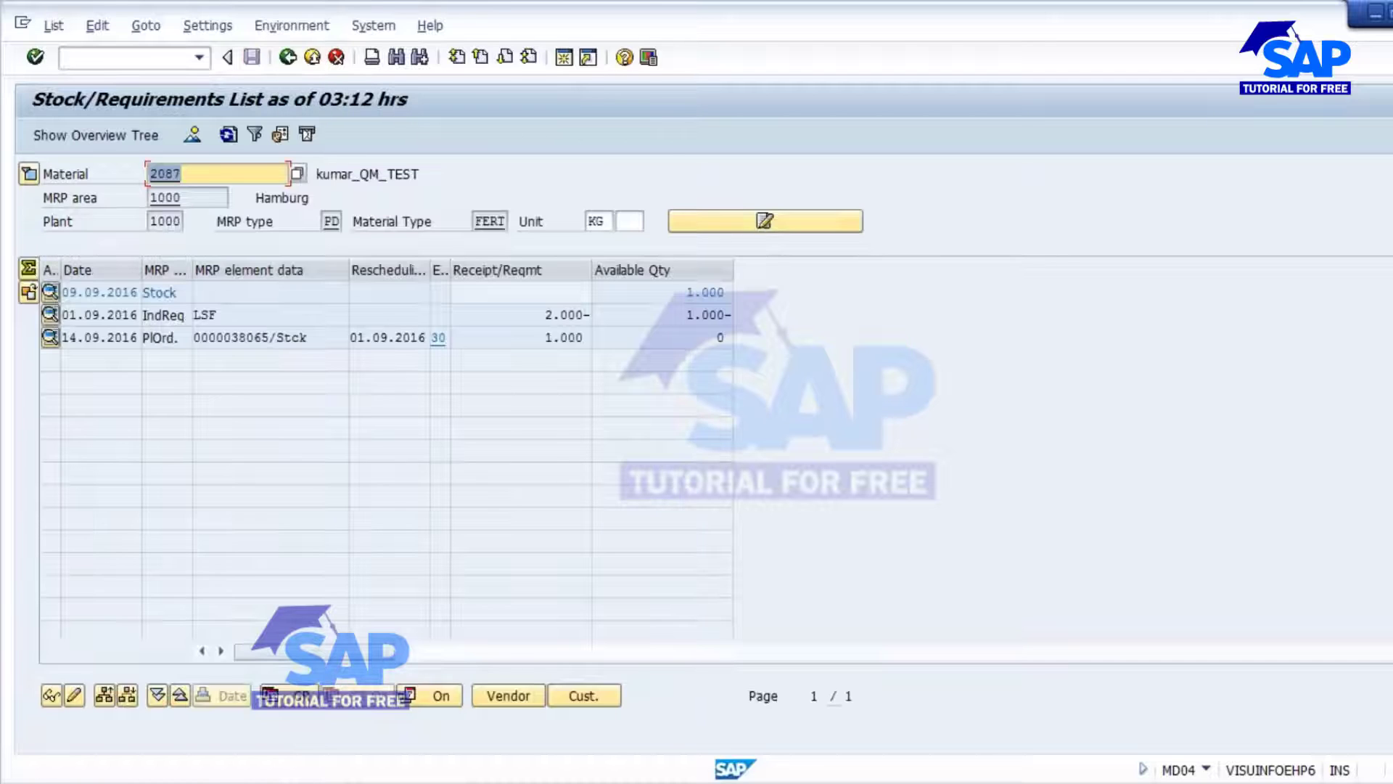
Step: Move the LSF independent requirement's quantity of 2.000 KG from month 09.2016 to 10.2016, save it and refresh the stock/requirements list
{"action": "left_click", "coordinate": [916, 500]}
{"action": "double_click", "coordinate": [206, 312]}
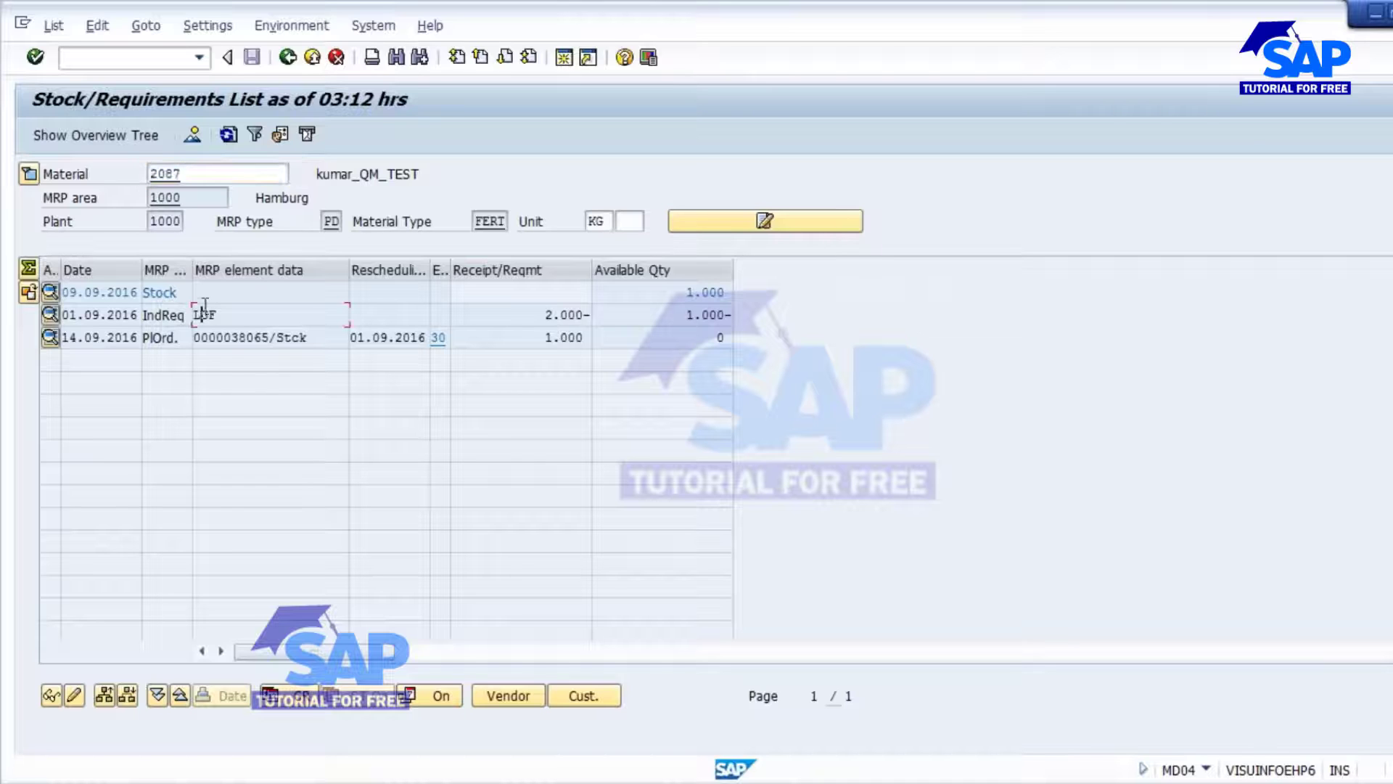
{"action": "left_click", "coordinate": [555, 458]}
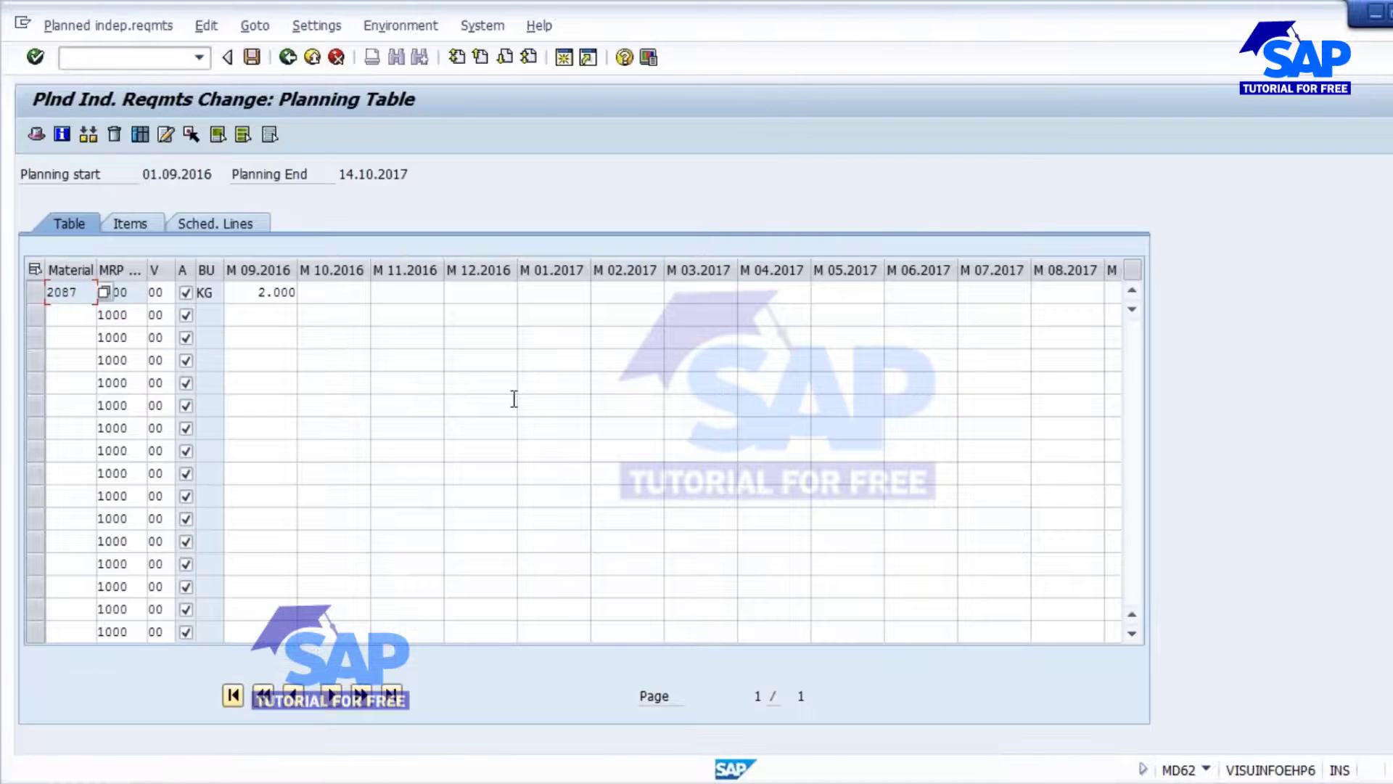
{"action": "left_click_drag", "start_coordinate": [236, 296], "coordinate": [342, 302]}
{"action": "key", "text": "Delete"}
{"action": "left_click", "coordinate": [345, 302]}
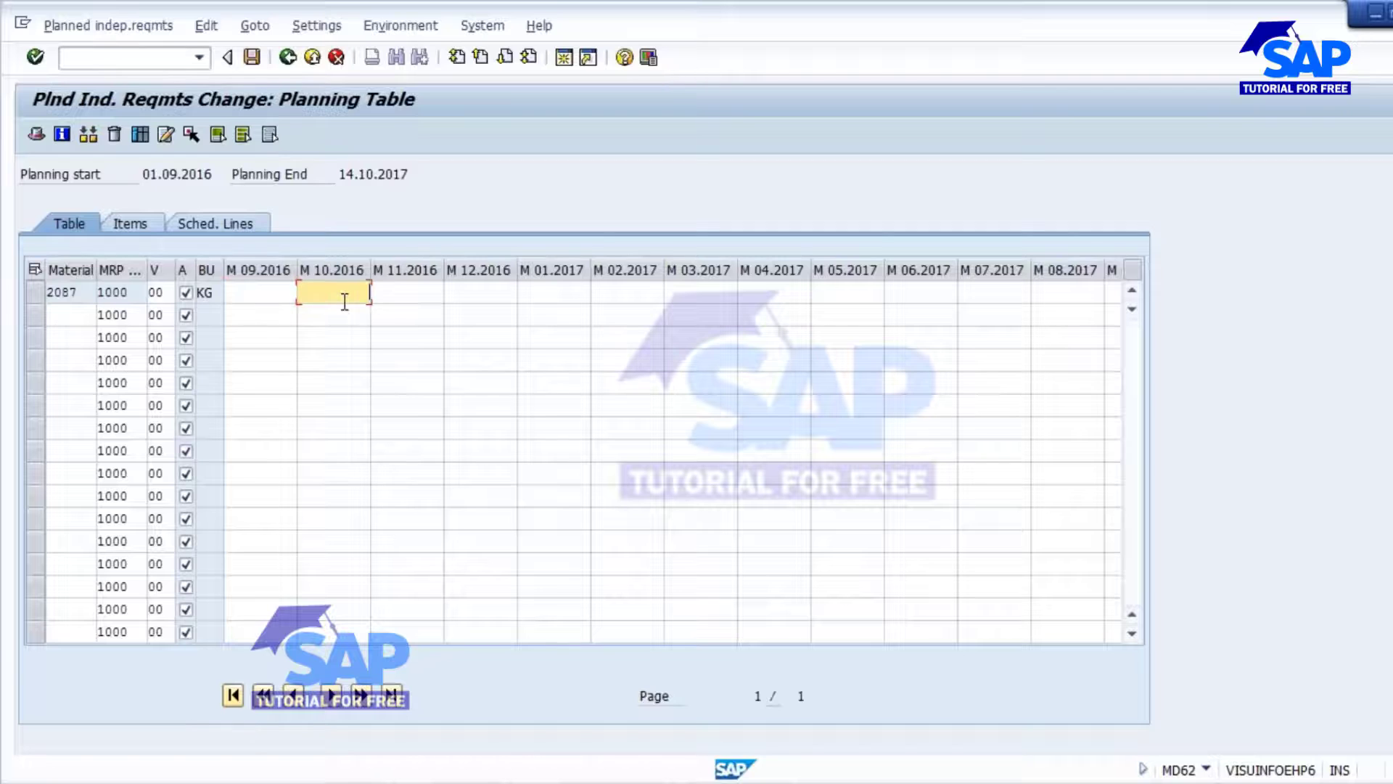
{"action": "type", "text": "2.00"}
{"action": "type", "text": "000"}
{"action": "key", "text": "Return"}
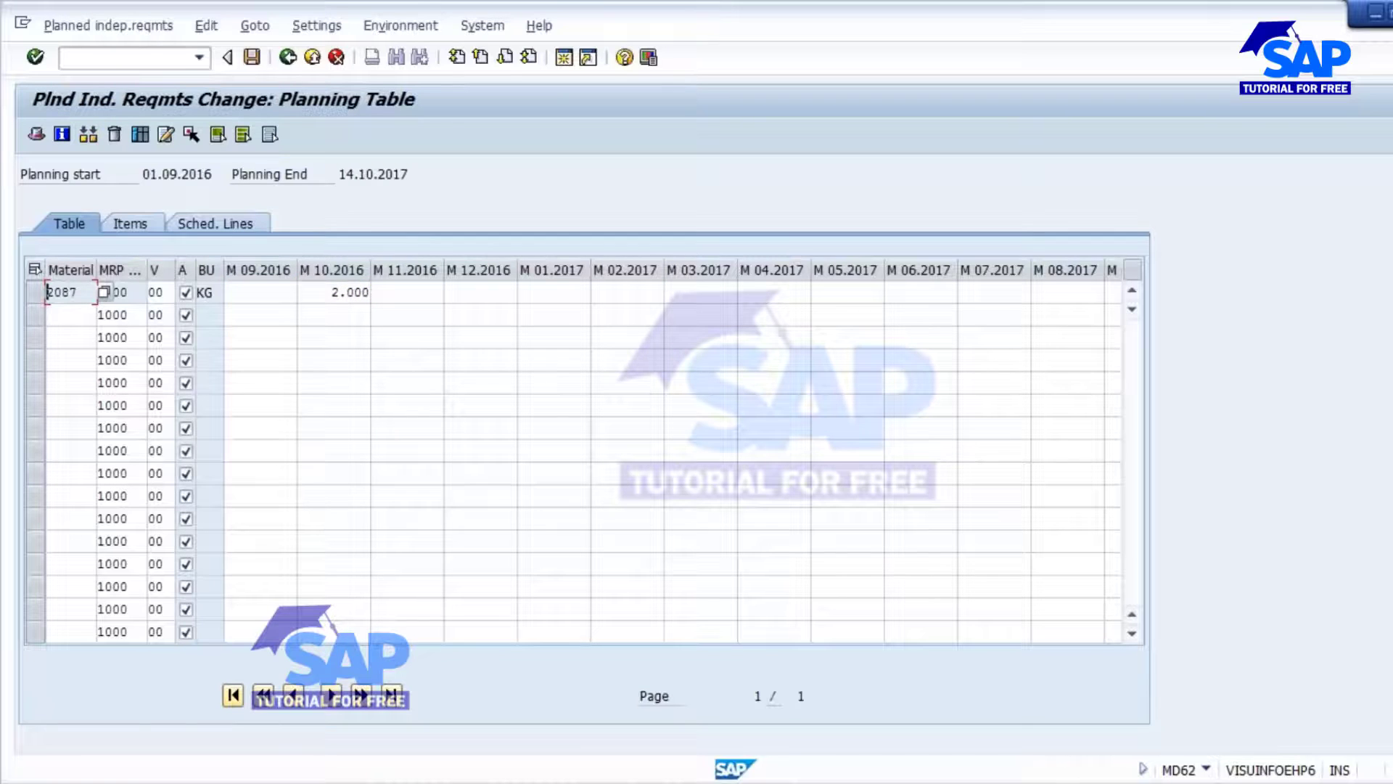
{"action": "left_click", "coordinate": [252, 57]}
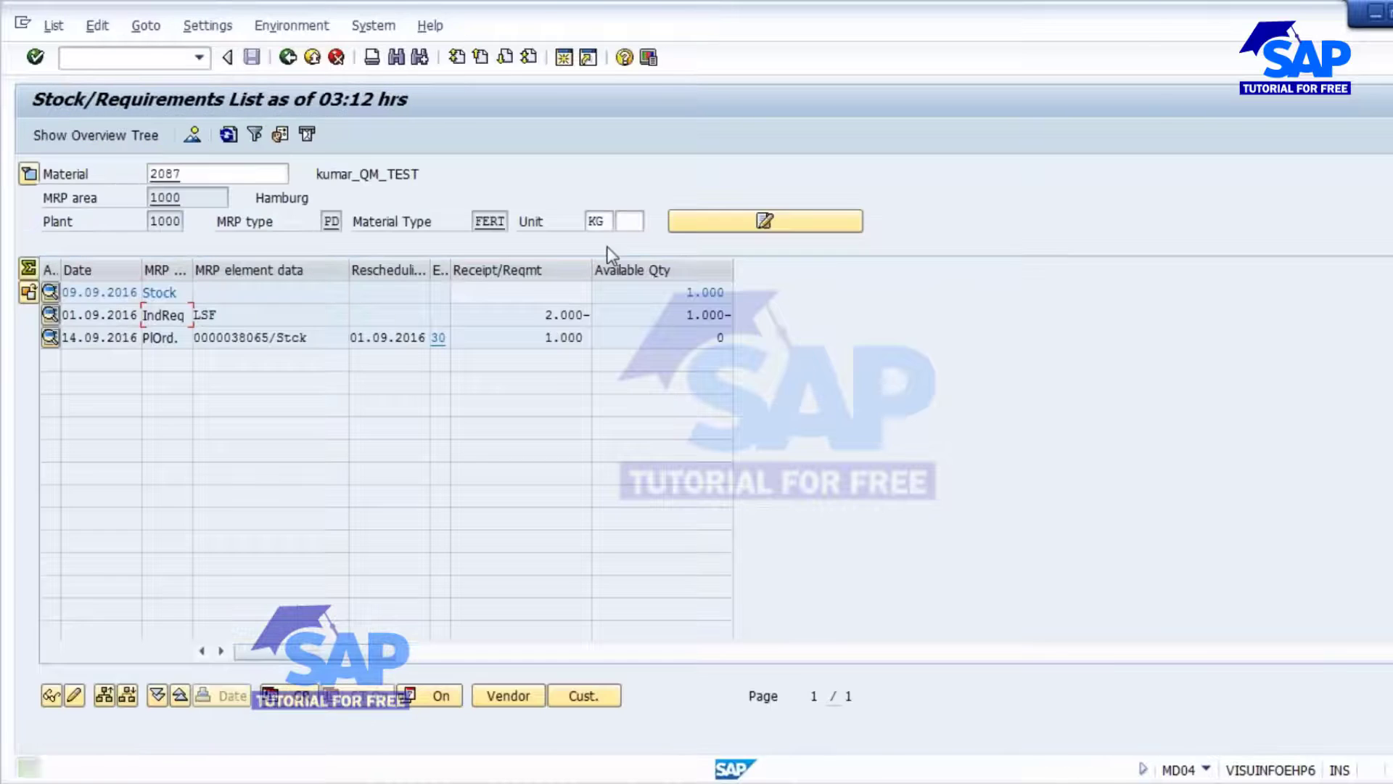
{"action": "left_click", "coordinate": [229, 134]}
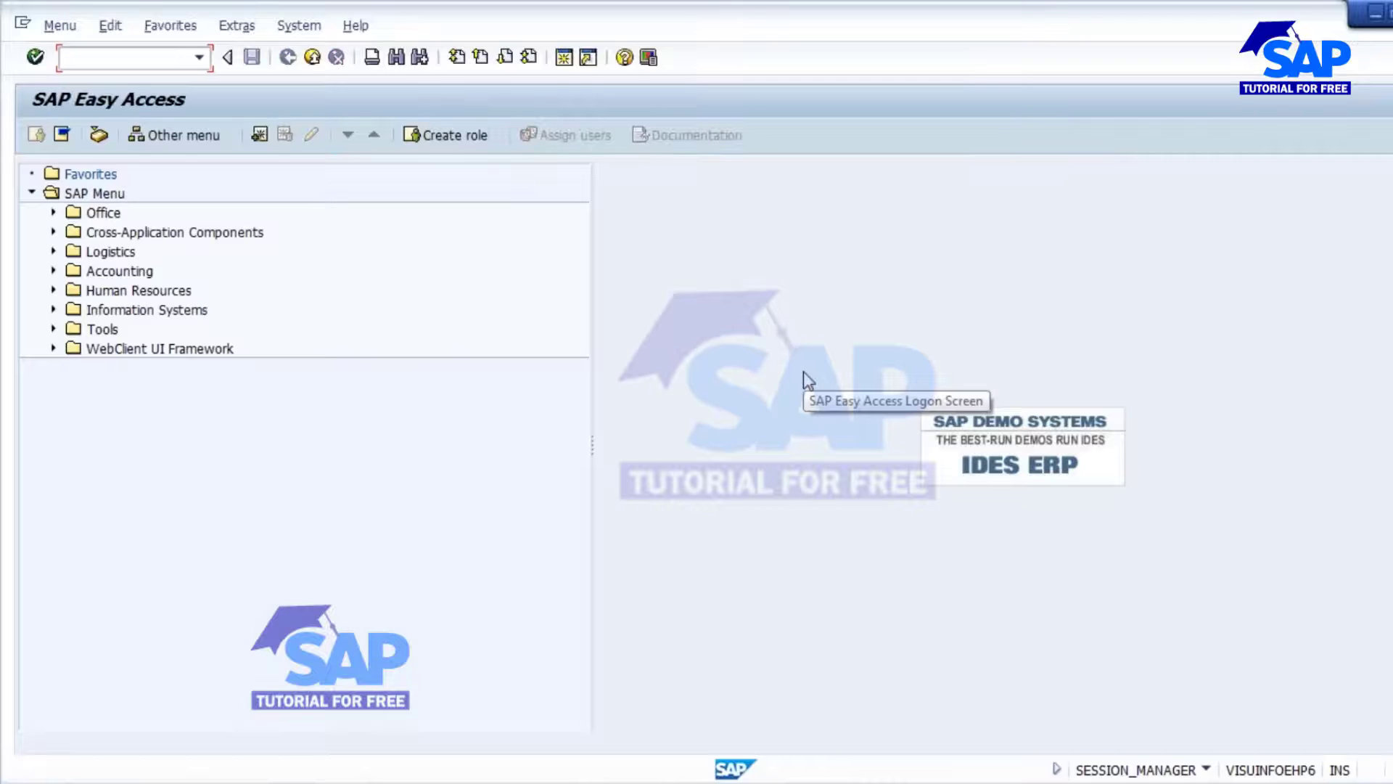
Step: Run single-item, multi-level planning (MD02) for material 2087 in plant 1000 with processing key NETCH and refresh the stock/requirements list
{"action": "key", "text": "Return"}
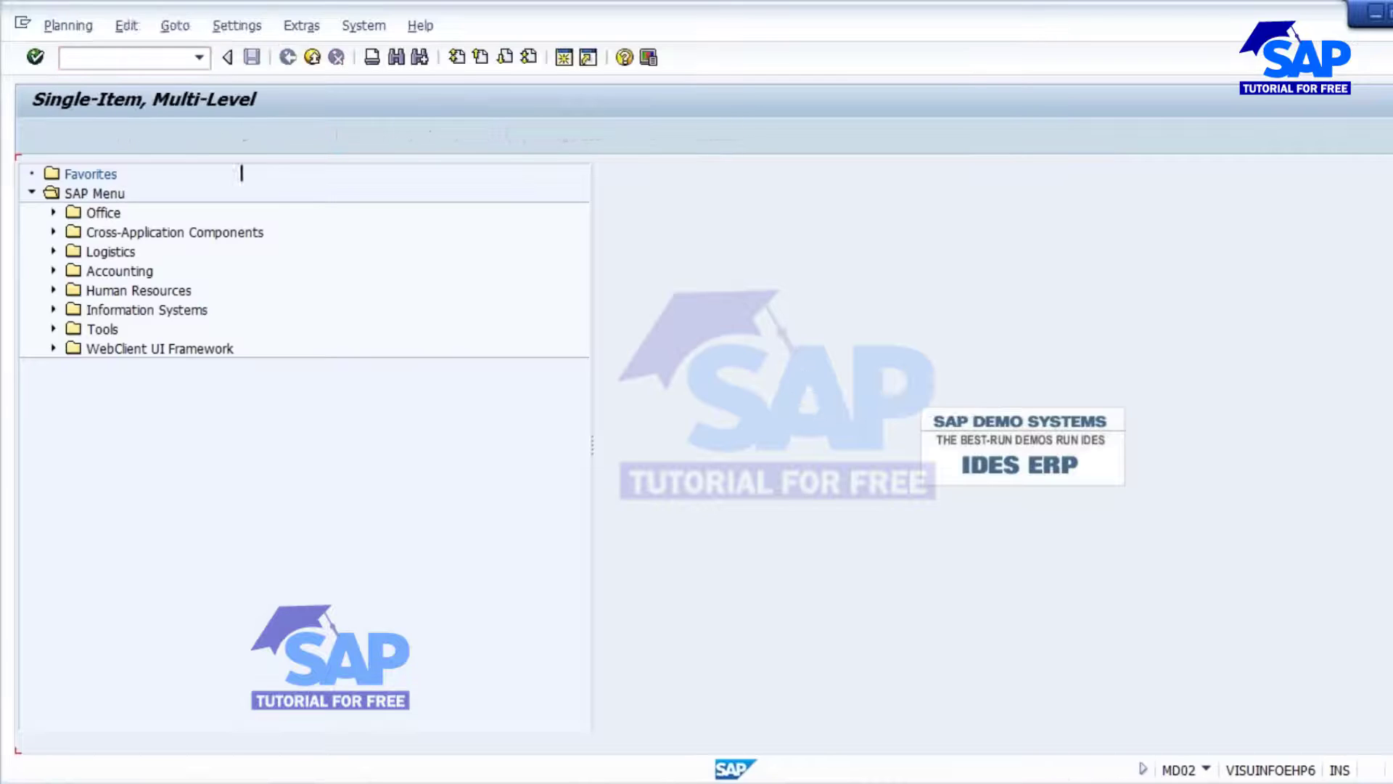
{"action": "key", "text": "Return"}
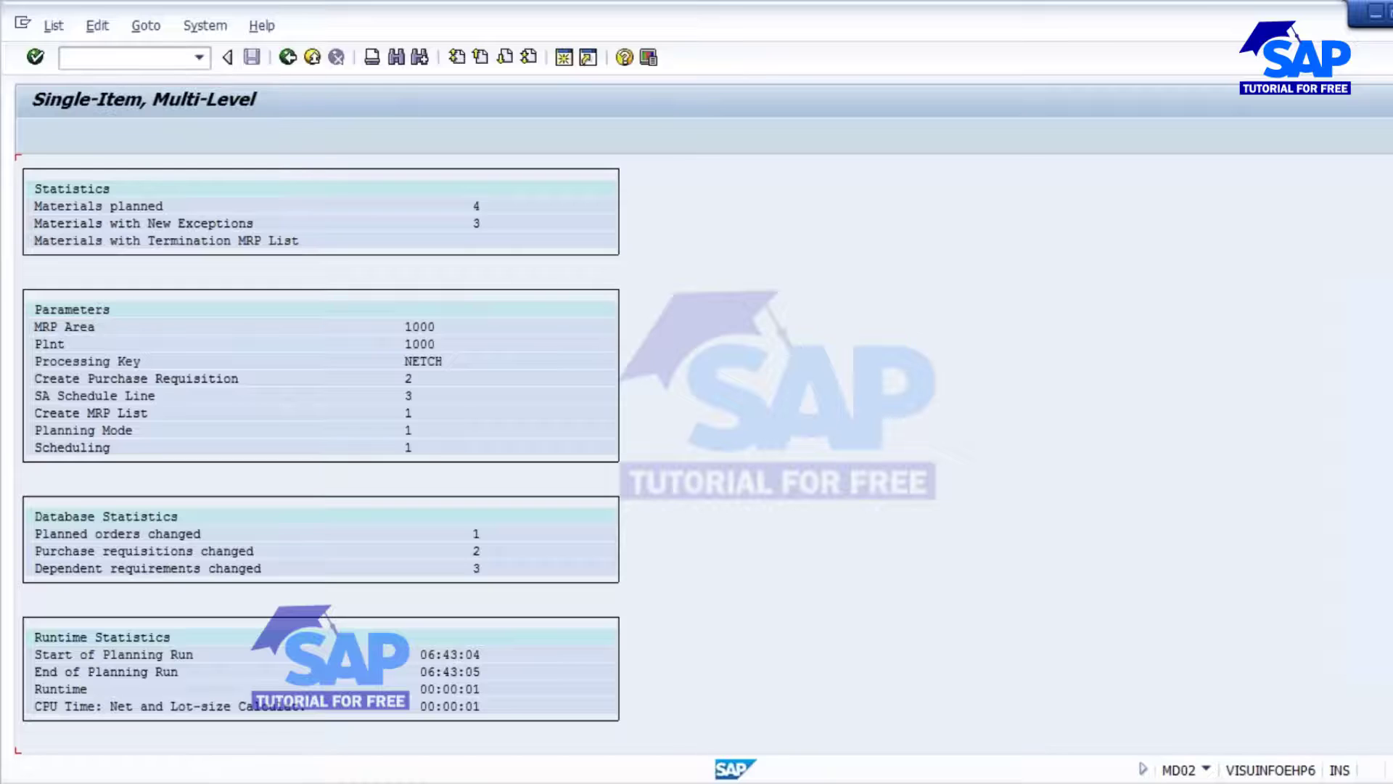
{"action": "key", "text": "alt+Tab"}
{"action": "left_click", "coordinate": [228, 135]}
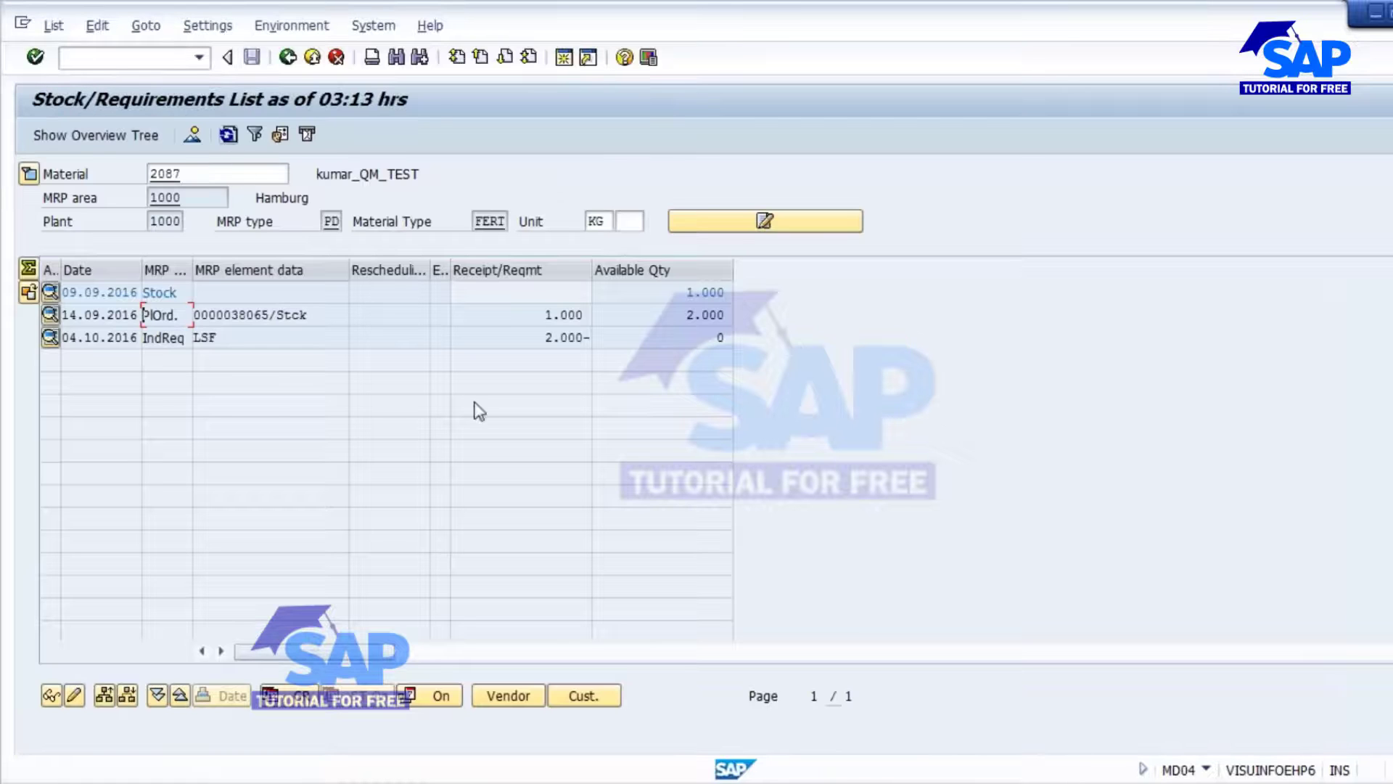
Step: Check the order start date in the planned order's additional data and convert it into a production order
{"action": "double_click", "coordinate": [251, 317]}
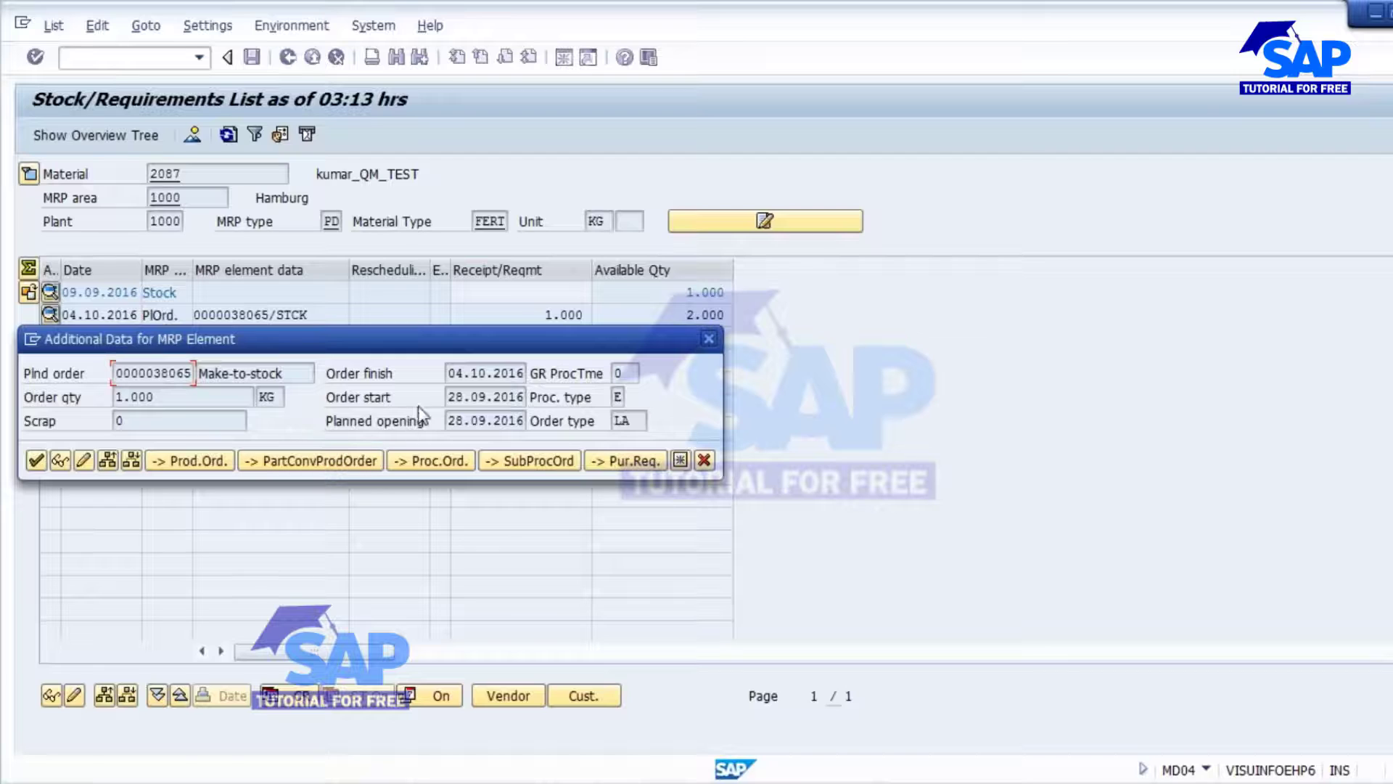
{"action": "left_click_drag", "start_coordinate": [449, 397], "coordinate": [554, 395]}
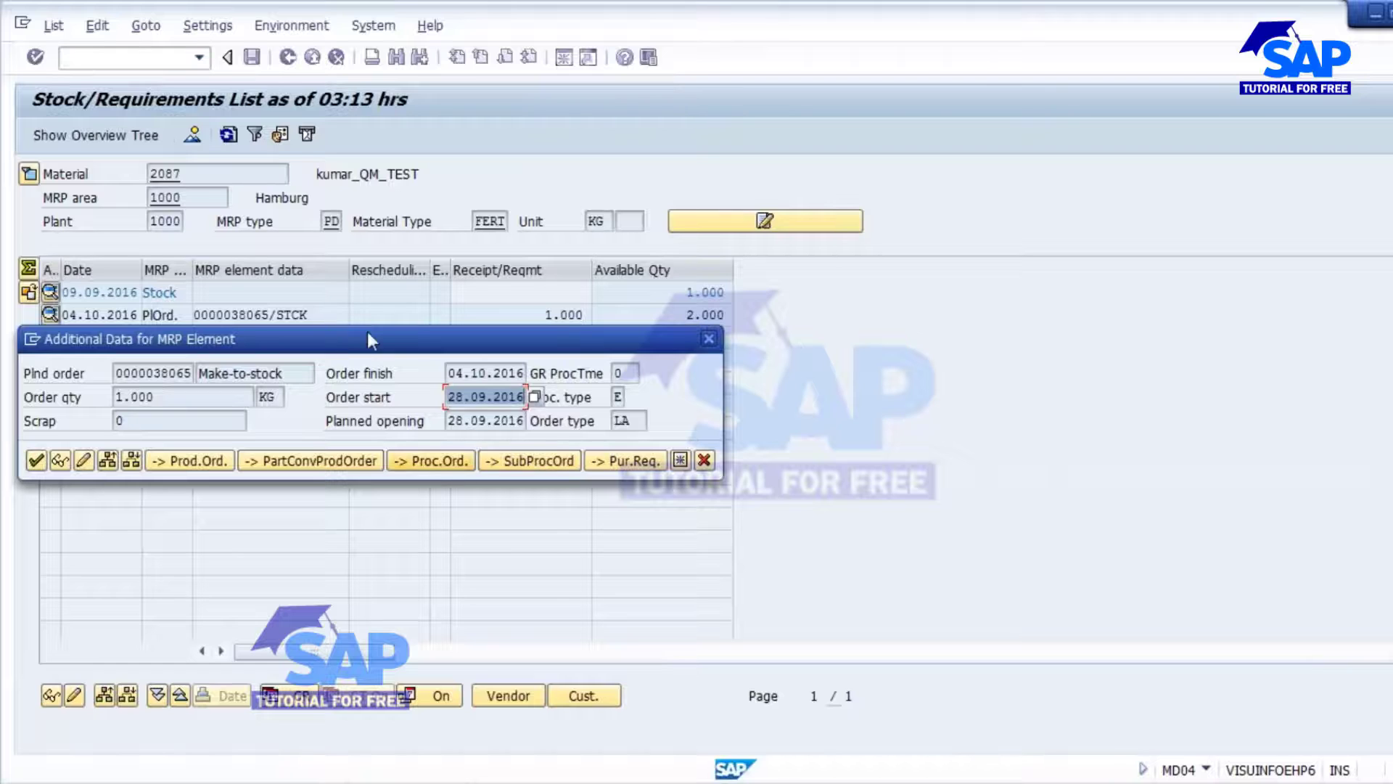
{"action": "left_click_drag", "start_coordinate": [373, 352], "coordinate": [564, 385]}
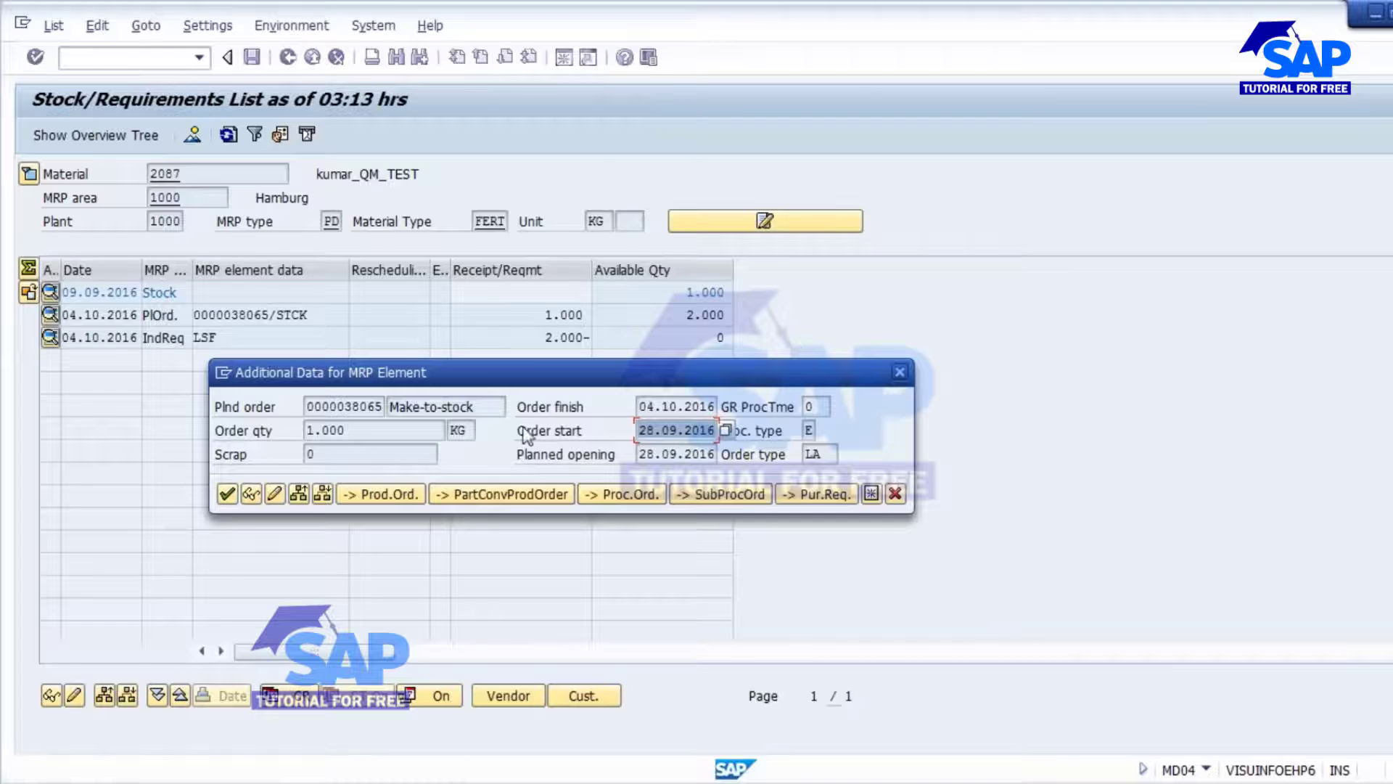
{"action": "left_click", "coordinate": [380, 494]}
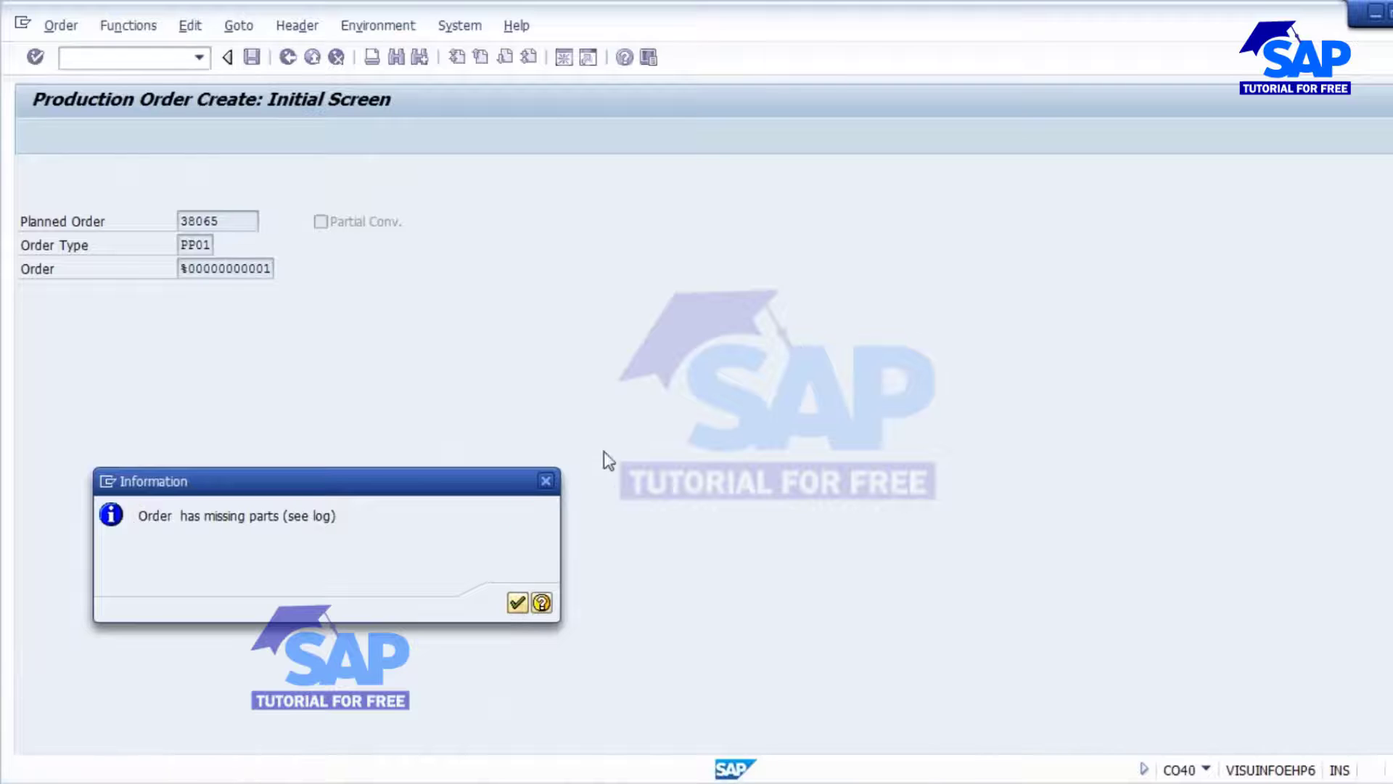
{"action": "key", "text": "Return"}
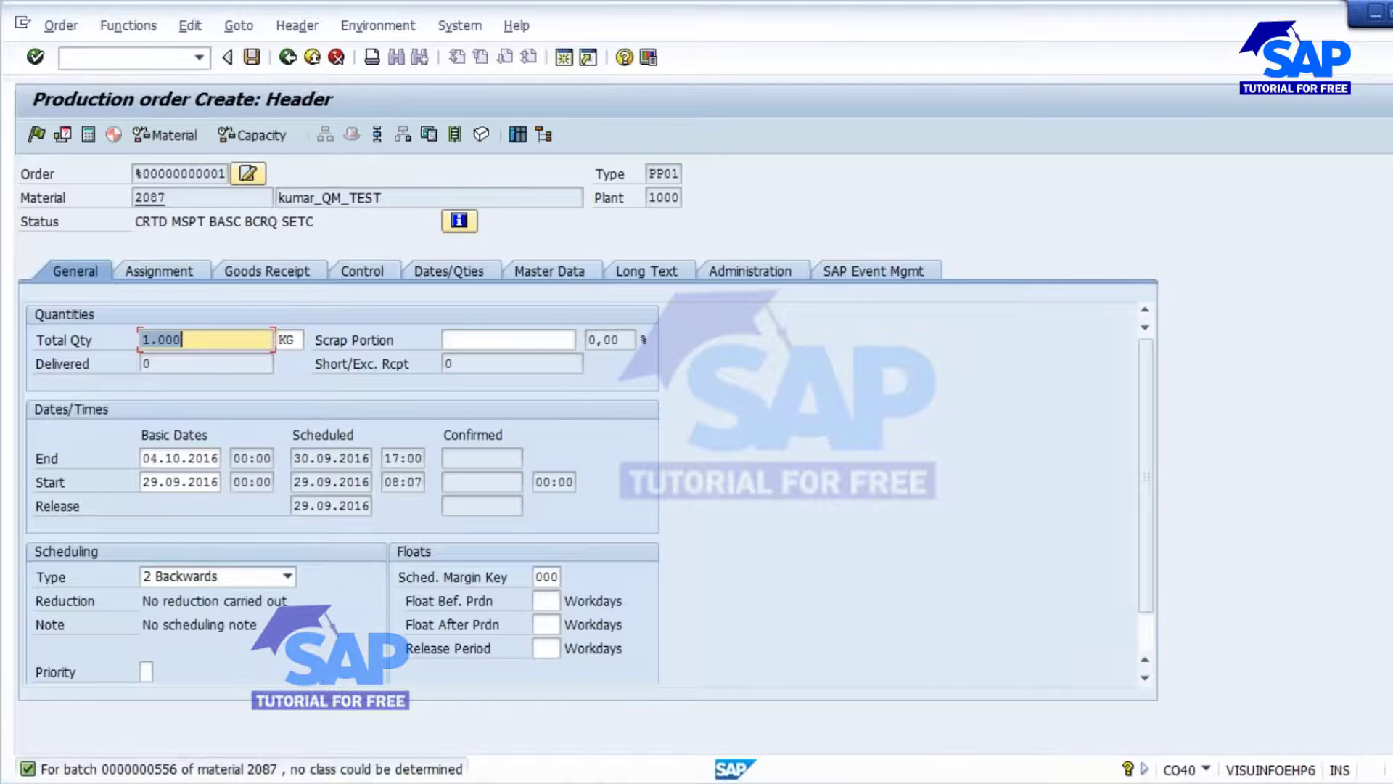
Step: Examine the production order's basic start date and its scheduled start and end dates and start time
{"action": "left_click", "coordinate": [159, 483]}
{"action": "left_click", "coordinate": [318, 483]}
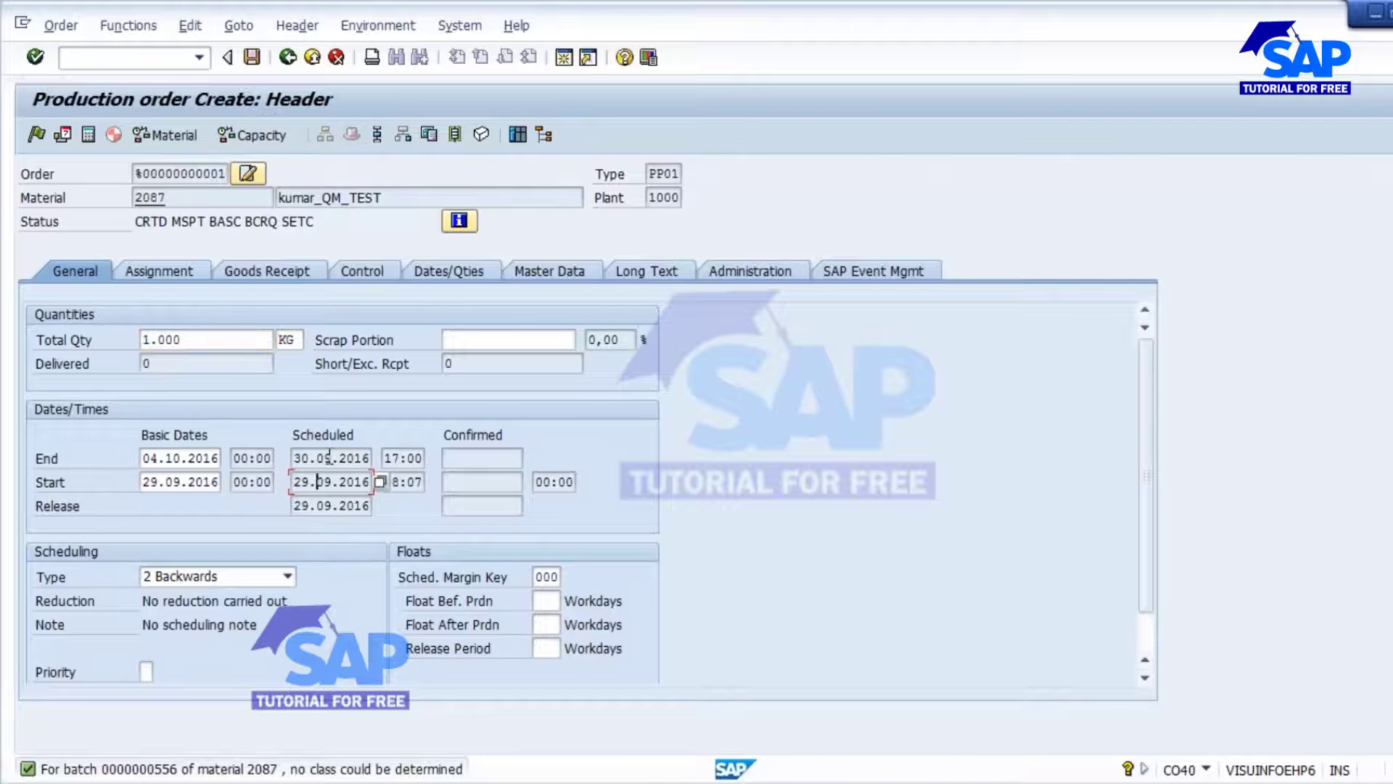
{"action": "left_click", "coordinate": [329, 457]}
{"action": "left_click", "coordinate": [334, 482]}
{"action": "left_click", "coordinate": [338, 458]}
{"action": "left_click", "coordinate": [335, 485]}
{"action": "left_click", "coordinate": [335, 439]}
{"action": "left_click_drag", "start_coordinate": [383, 481], "coordinate": [450, 483]}
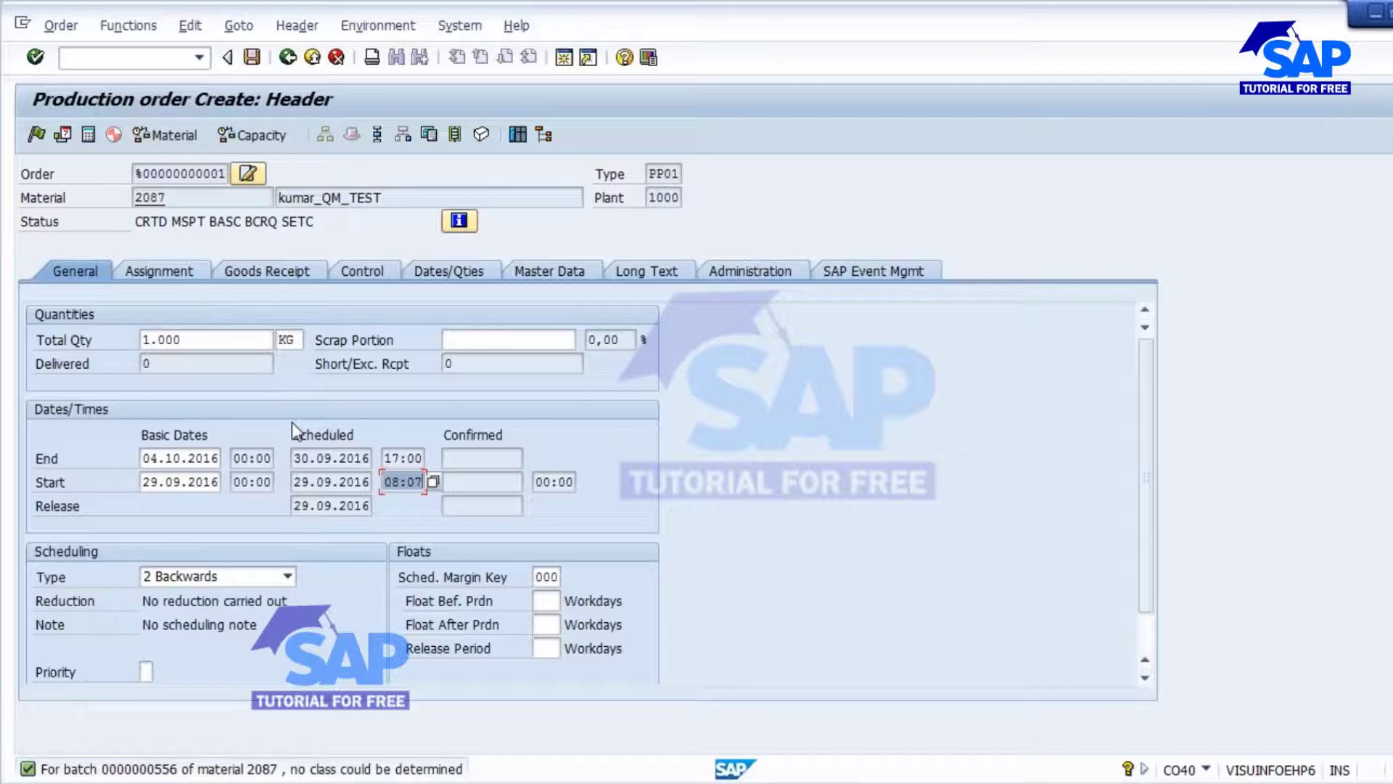
{"action": "left_click", "coordinate": [402, 482]}
Step: Examine the confirmed start, end and release date fields, as well as the floats before and after production and the release period
{"action": "key", "text": "Tab"}
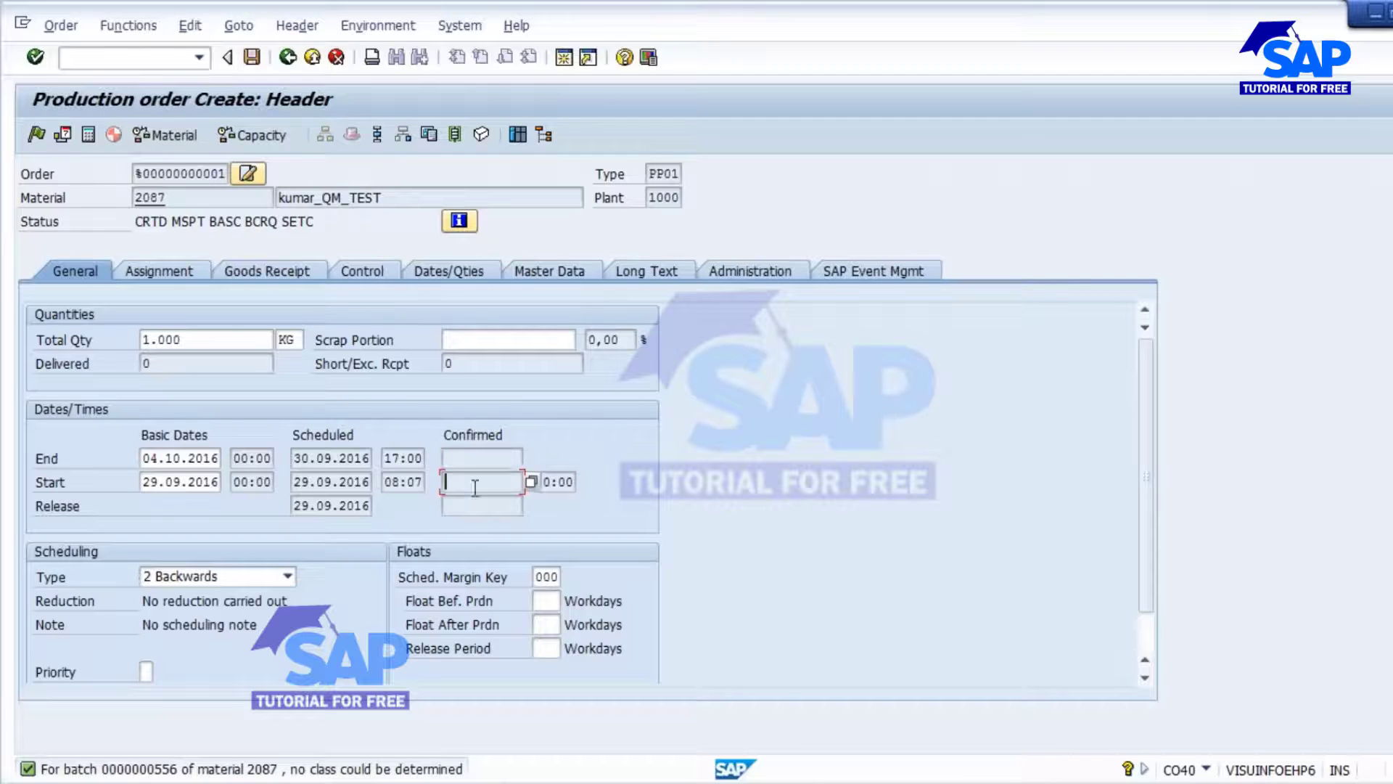
{"action": "left_click", "coordinate": [473, 504]}
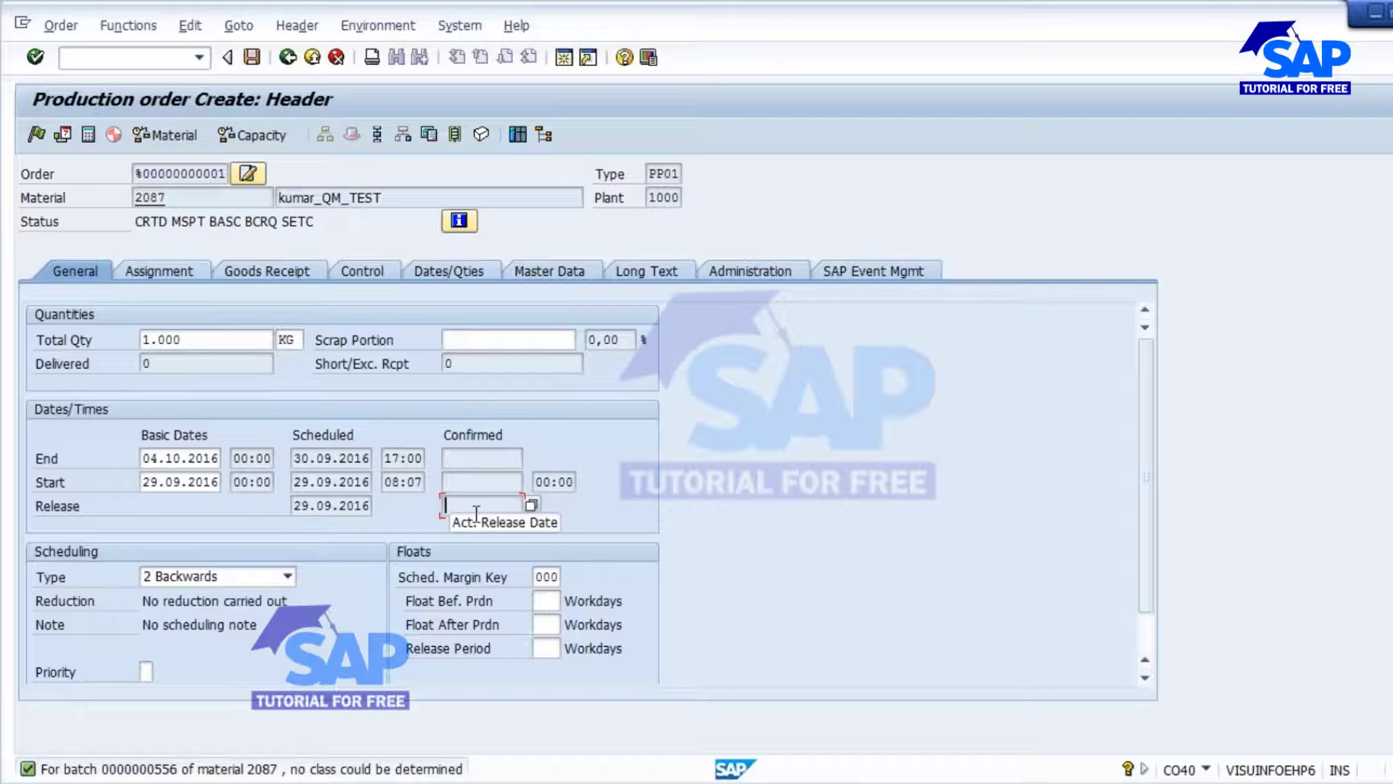
{"action": "left_click", "coordinate": [481, 459]}
{"action": "left_click", "coordinate": [476, 482]}
{"action": "left_click", "coordinate": [469, 511]}
{"action": "left_click", "coordinate": [542, 600]}
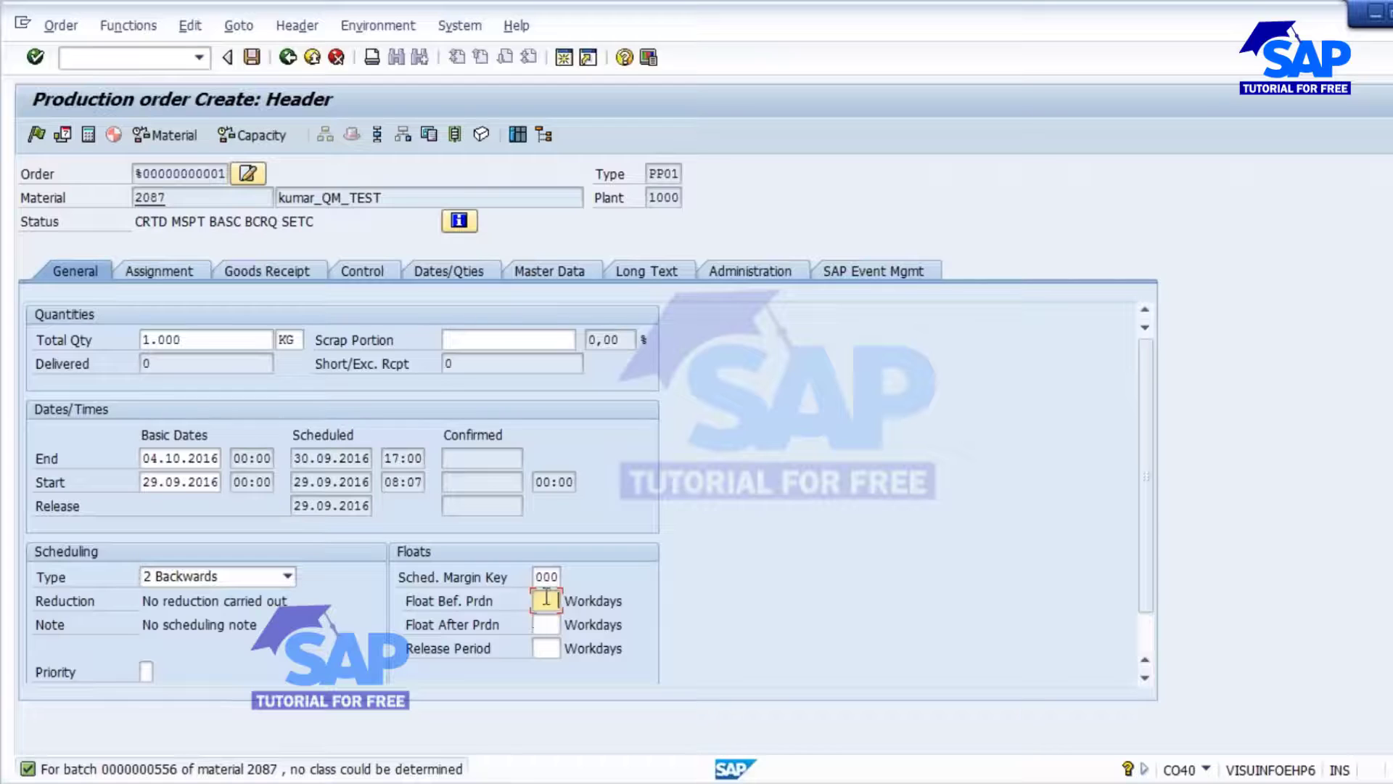
{"action": "left_click", "coordinate": [547, 625]}
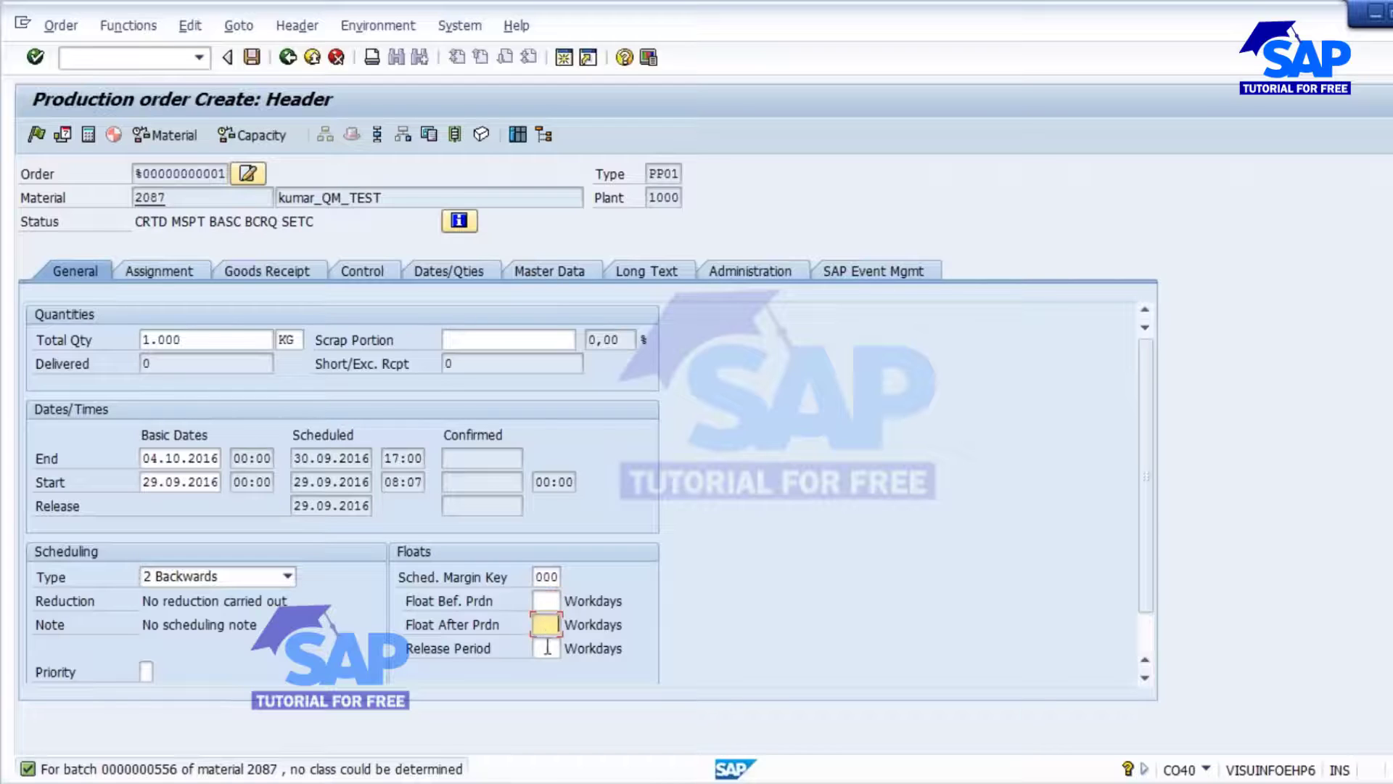
{"action": "left_click", "coordinate": [546, 646]}
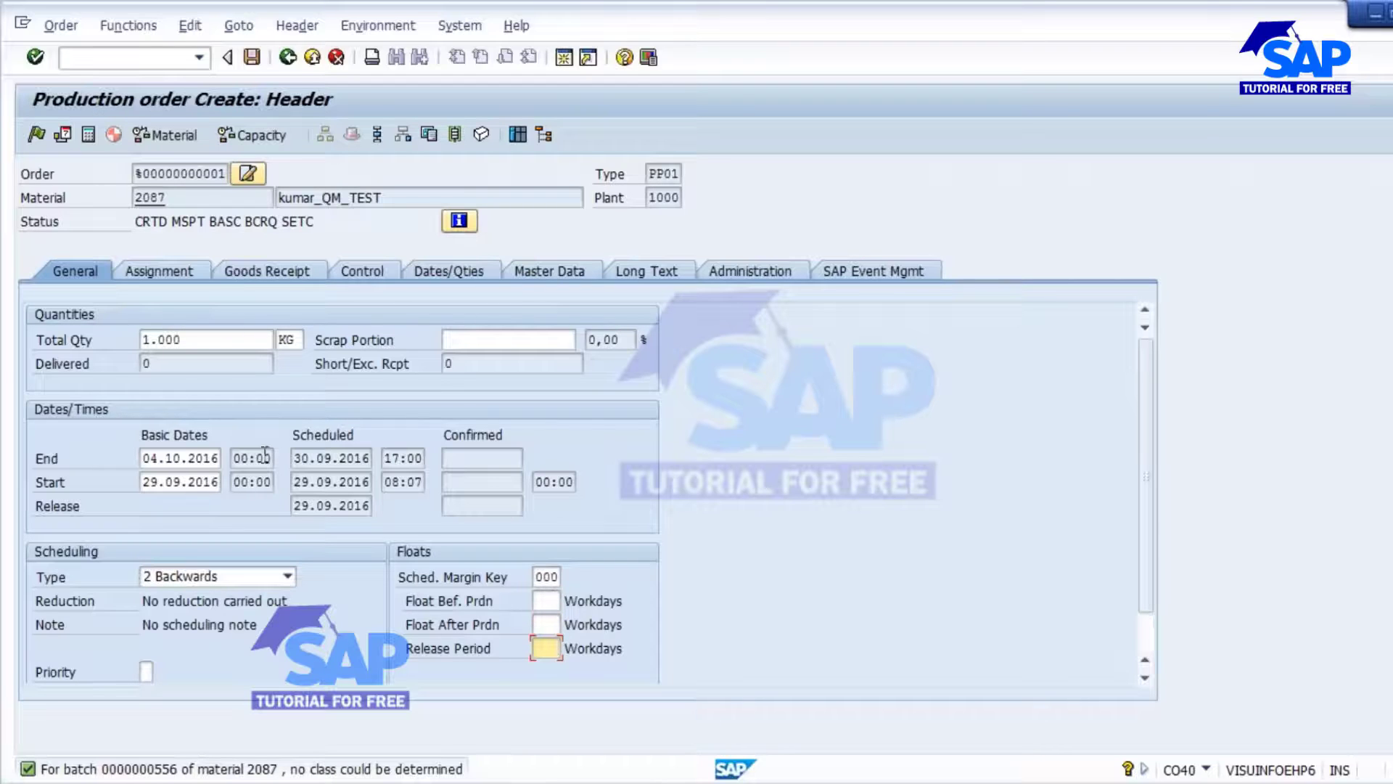
Step: Compare the production order's basic end date with its scheduled end date
{"action": "left_click", "coordinate": [180, 459]}
{"action": "left_click", "coordinate": [325, 462]}
{"action": "left_click", "coordinate": [192, 461]}
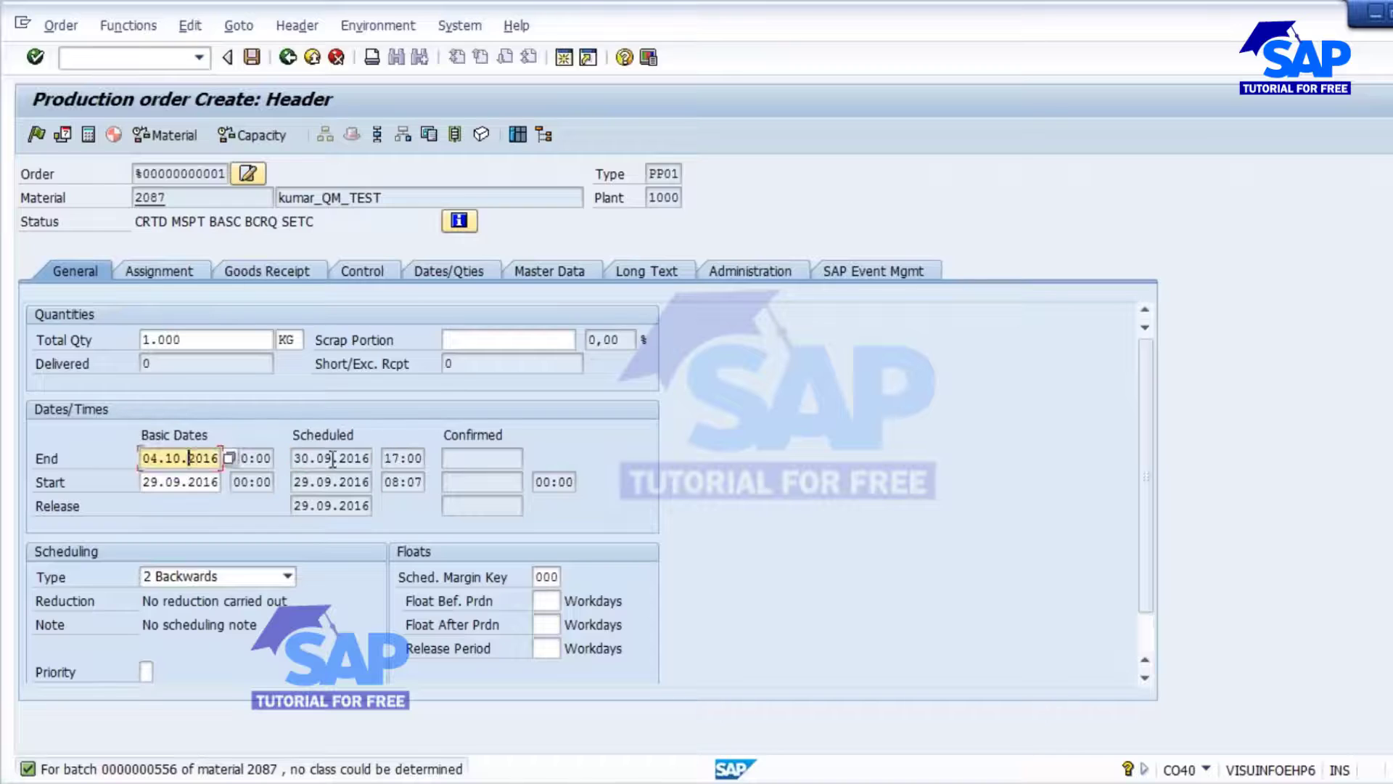
{"action": "left_click", "coordinate": [332, 460]}
{"action": "left_click", "coordinate": [208, 463]}
{"action": "left_click", "coordinate": [338, 458]}
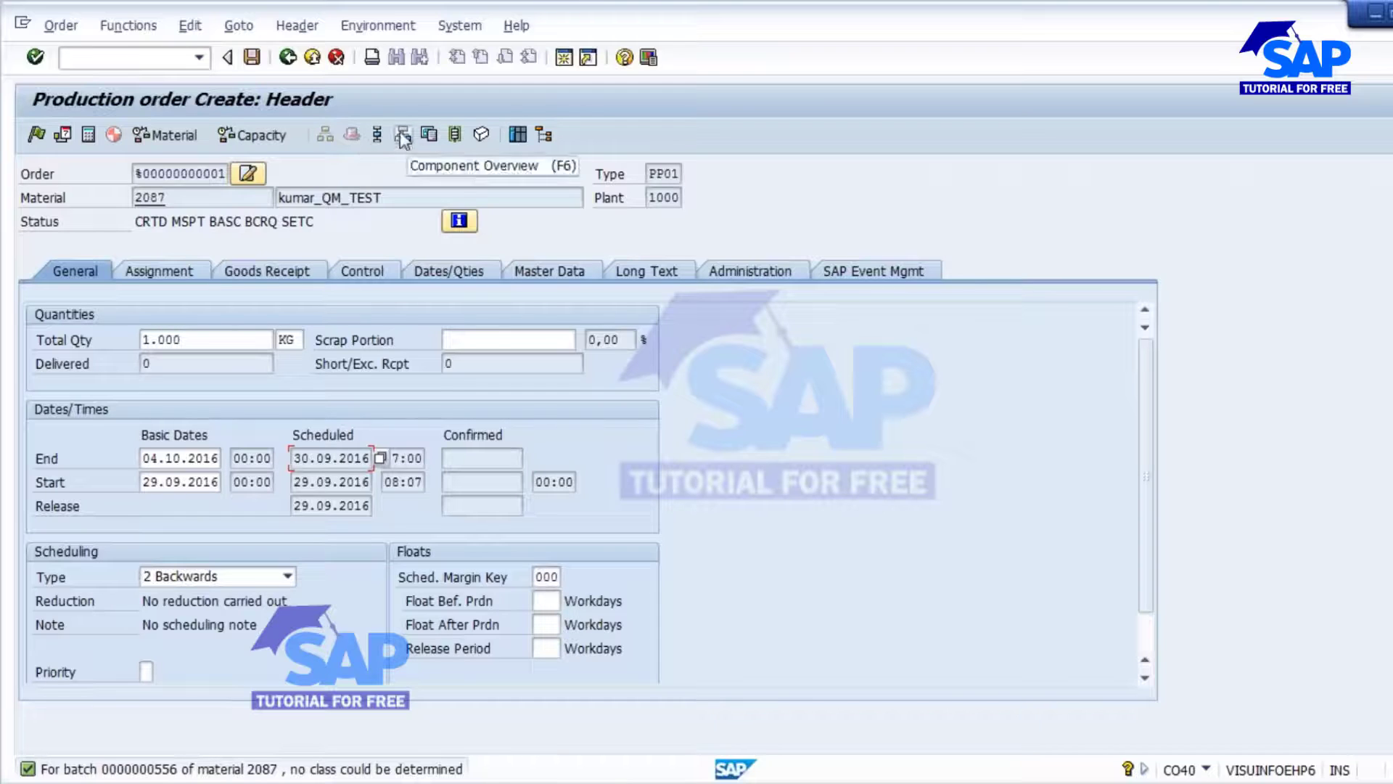
Step: Review the start and end dates of the order's operations in the operation overview and return to the header
{"action": "left_click", "coordinate": [379, 137]}
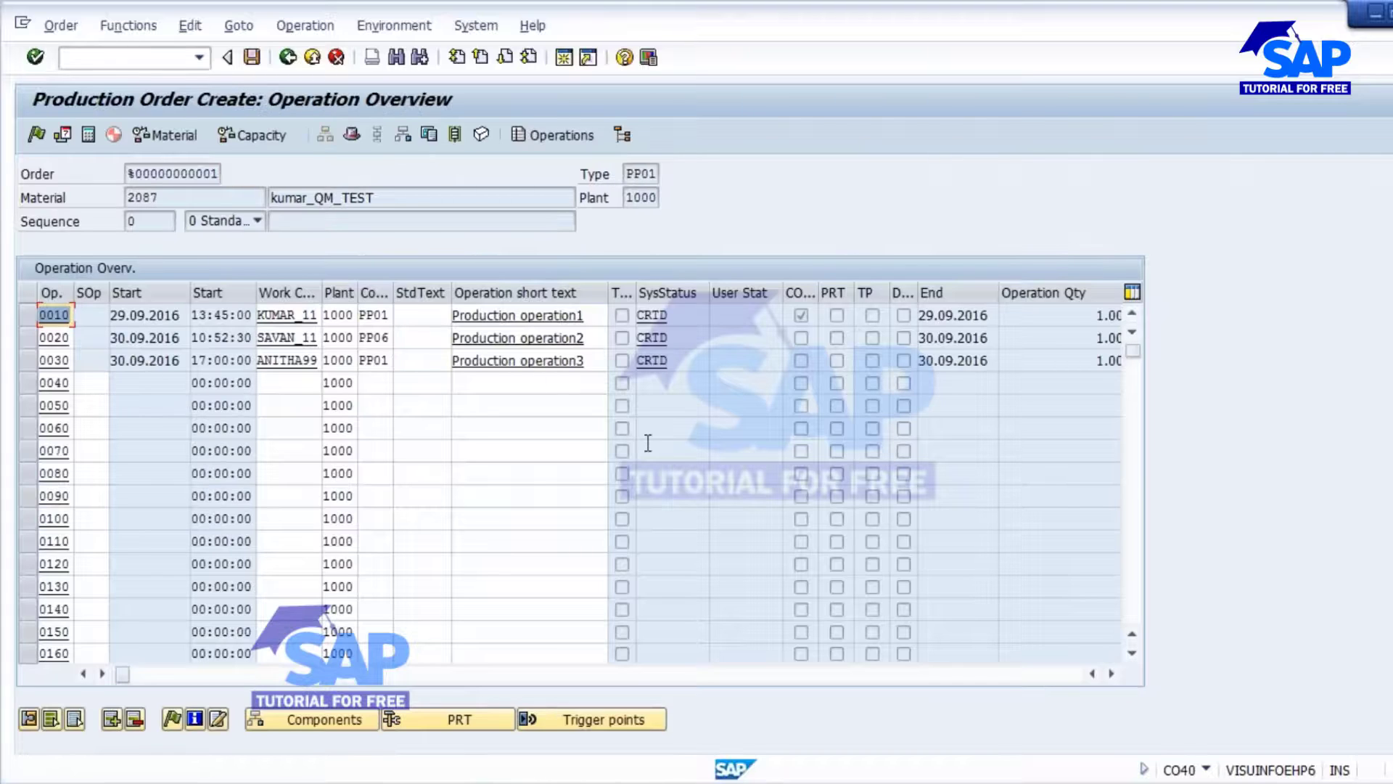
{"action": "left_click_drag", "start_coordinate": [123, 674], "coordinate": [82, 666]}
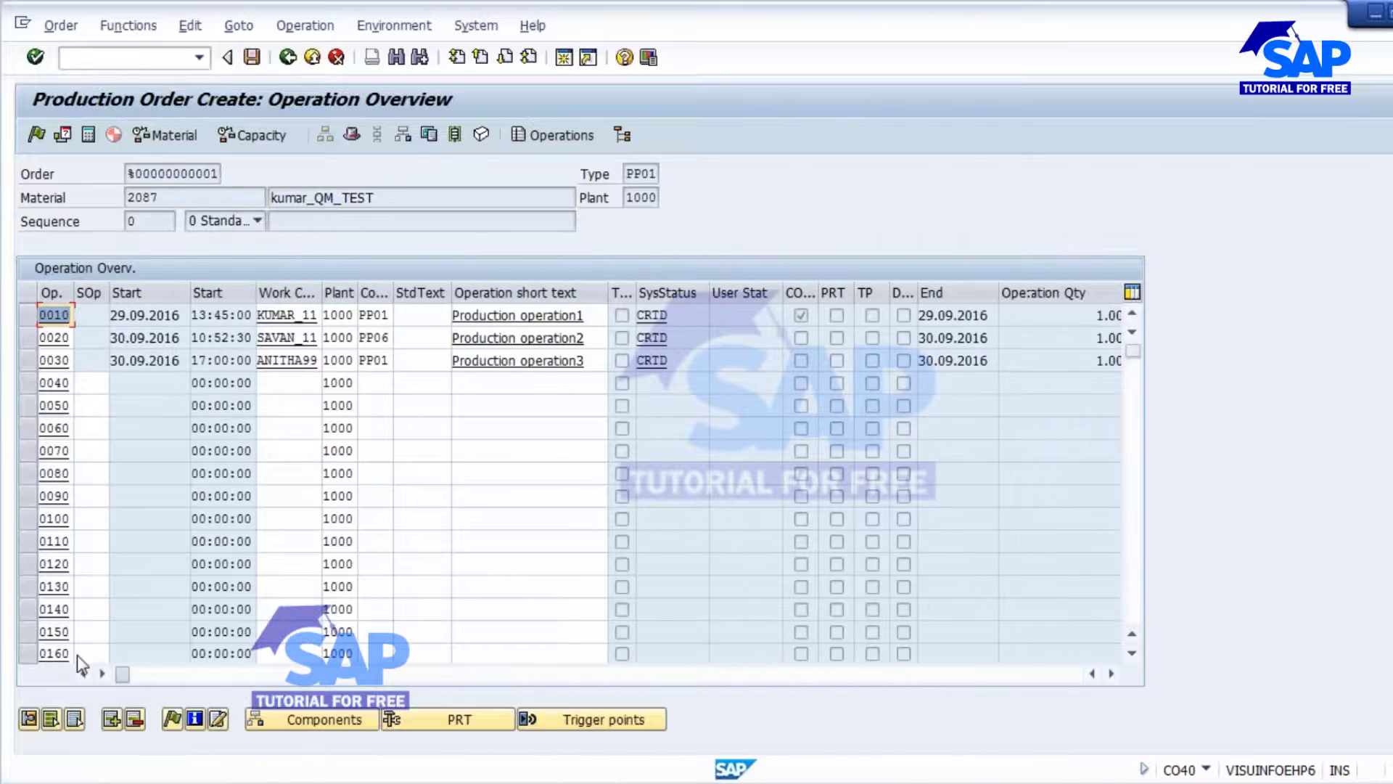
{"action": "left_click", "coordinate": [287, 58]}
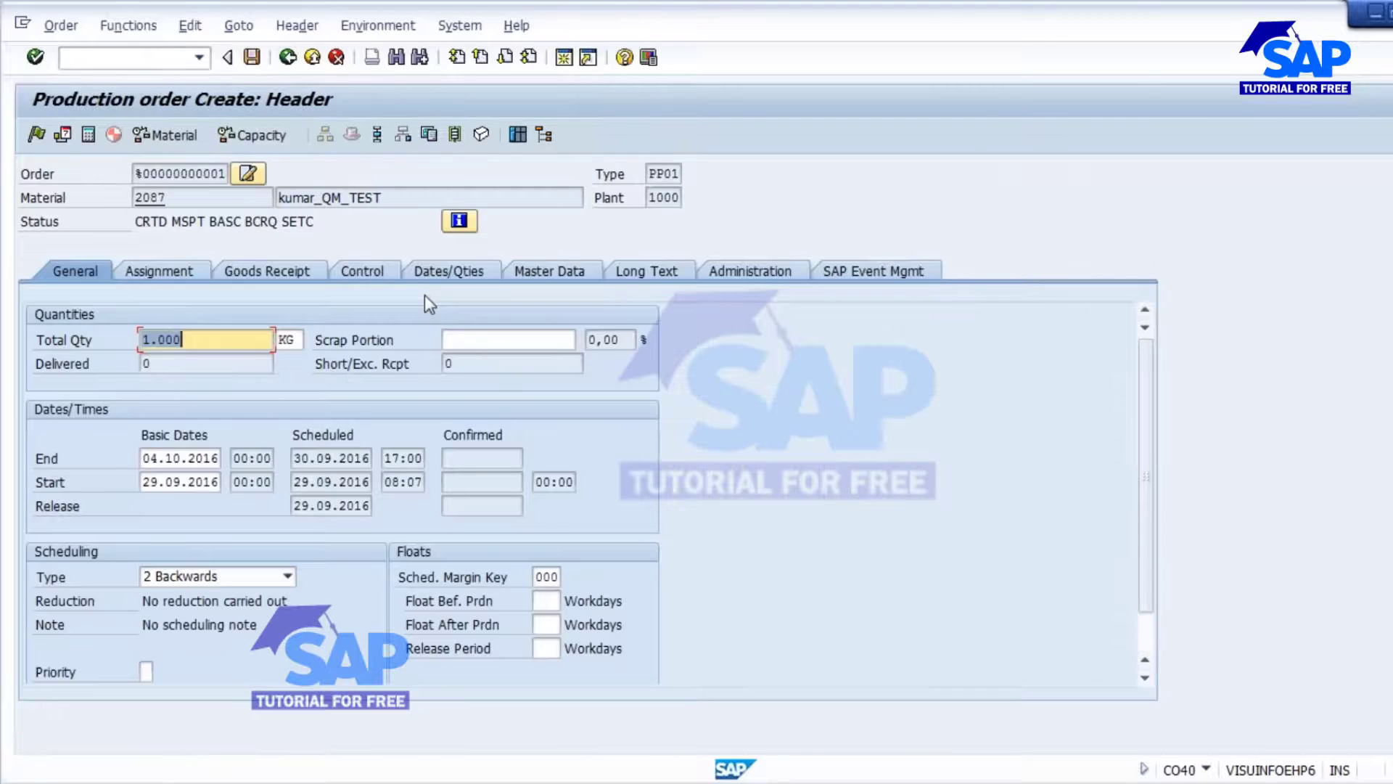
Step: Leave the production order without saving and switch to the session with the single-item, multi-level planning results
{"action": "left_click", "coordinate": [288, 58]}
{"action": "left_click", "coordinate": [380, 439]}
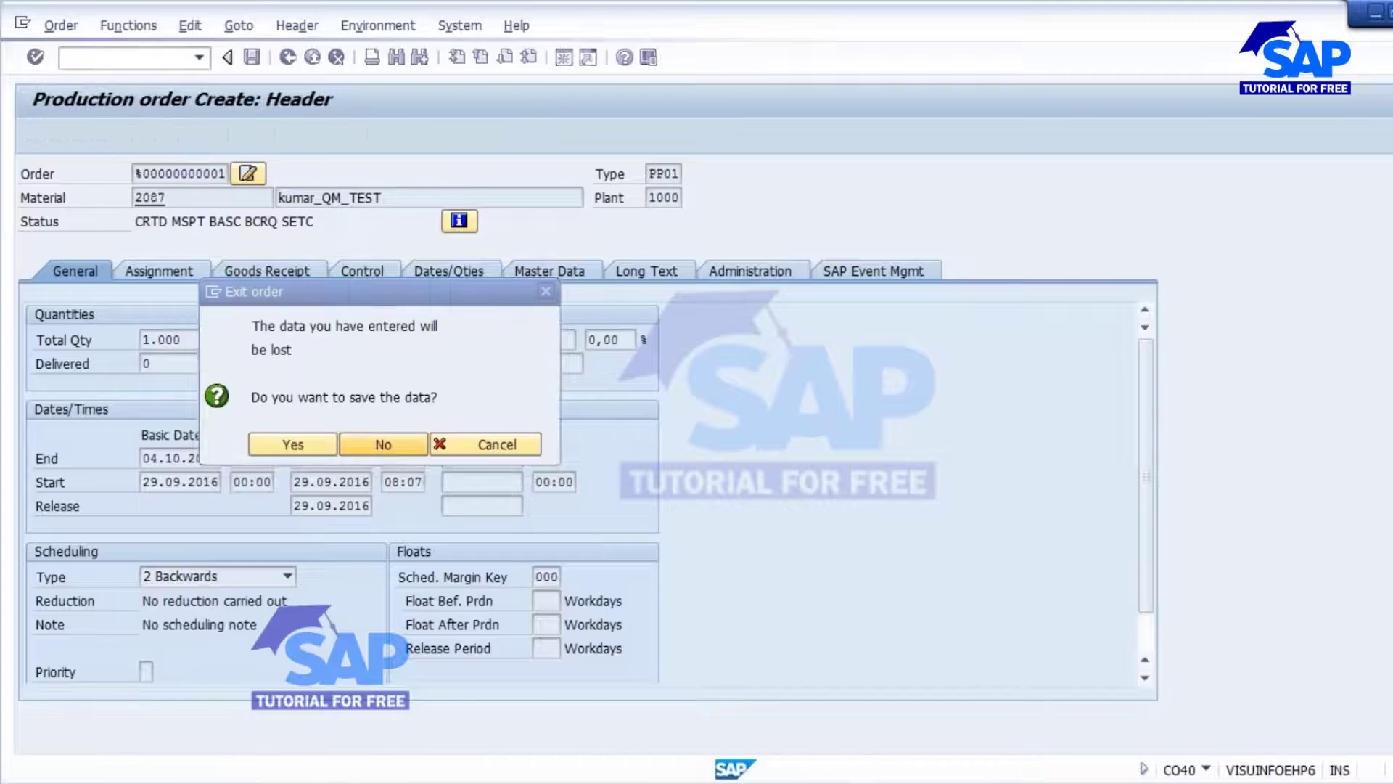
{"action": "left_click", "coordinate": [808, 650]}
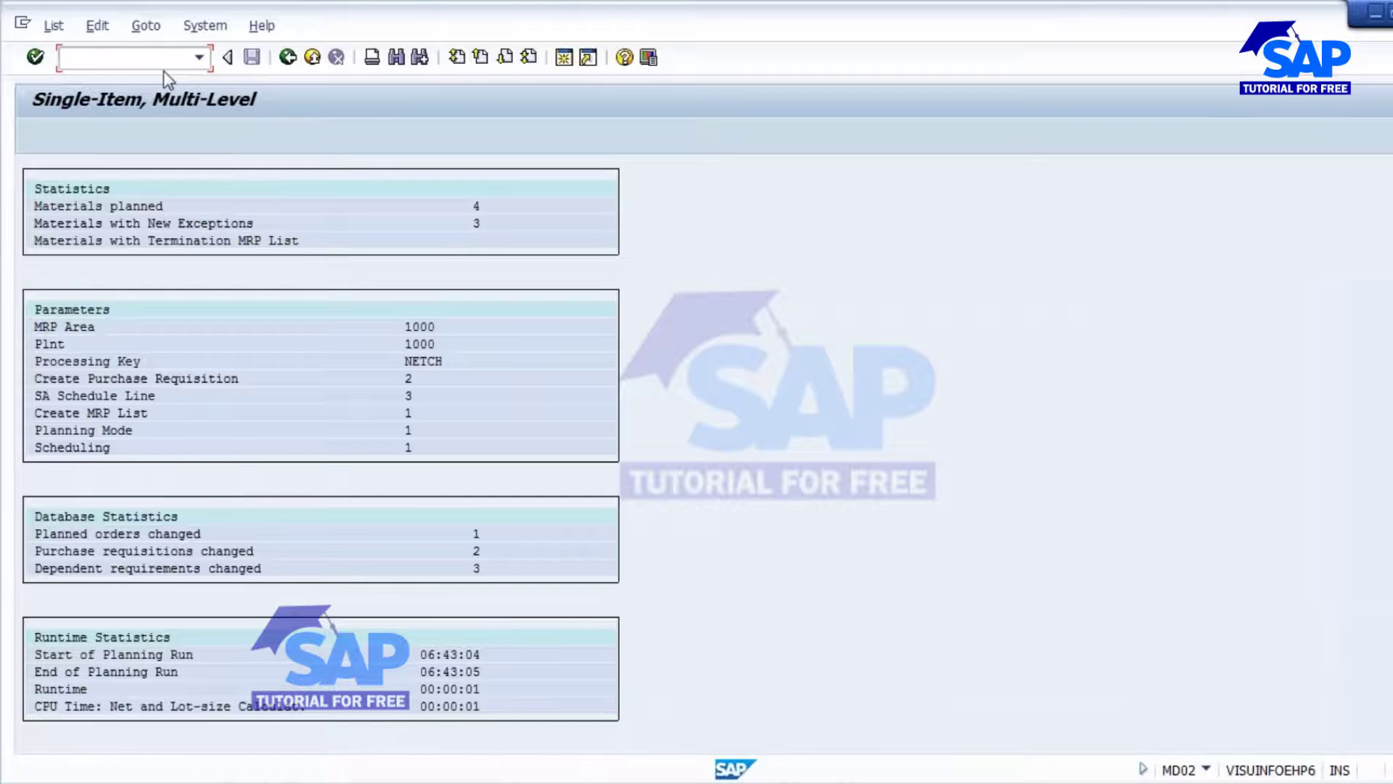
Step: Open the routing of material 2087 in plant 1000 for change with transaction CA02
{"action": "type", "text": "/nca02"}
{"action": "key", "text": "Return"}
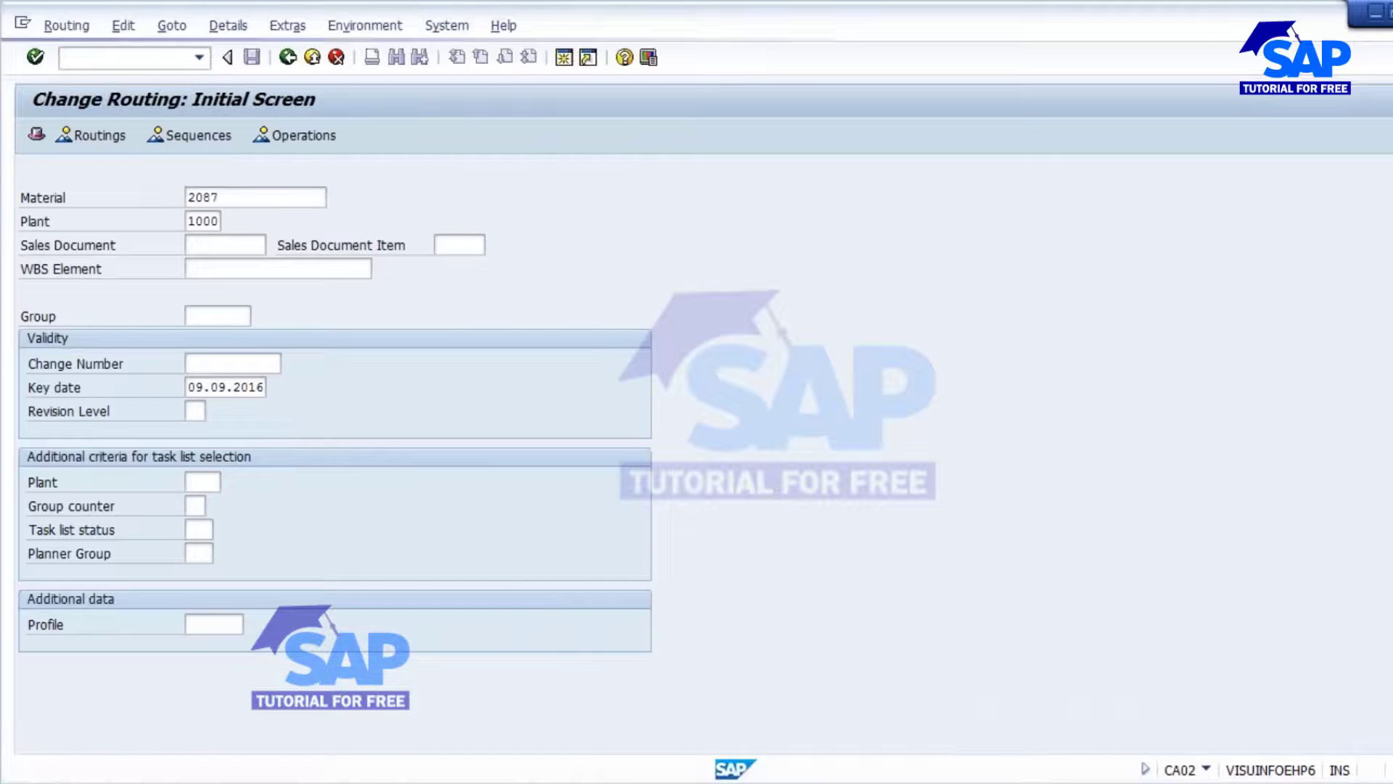
{"action": "key", "text": "Return"}
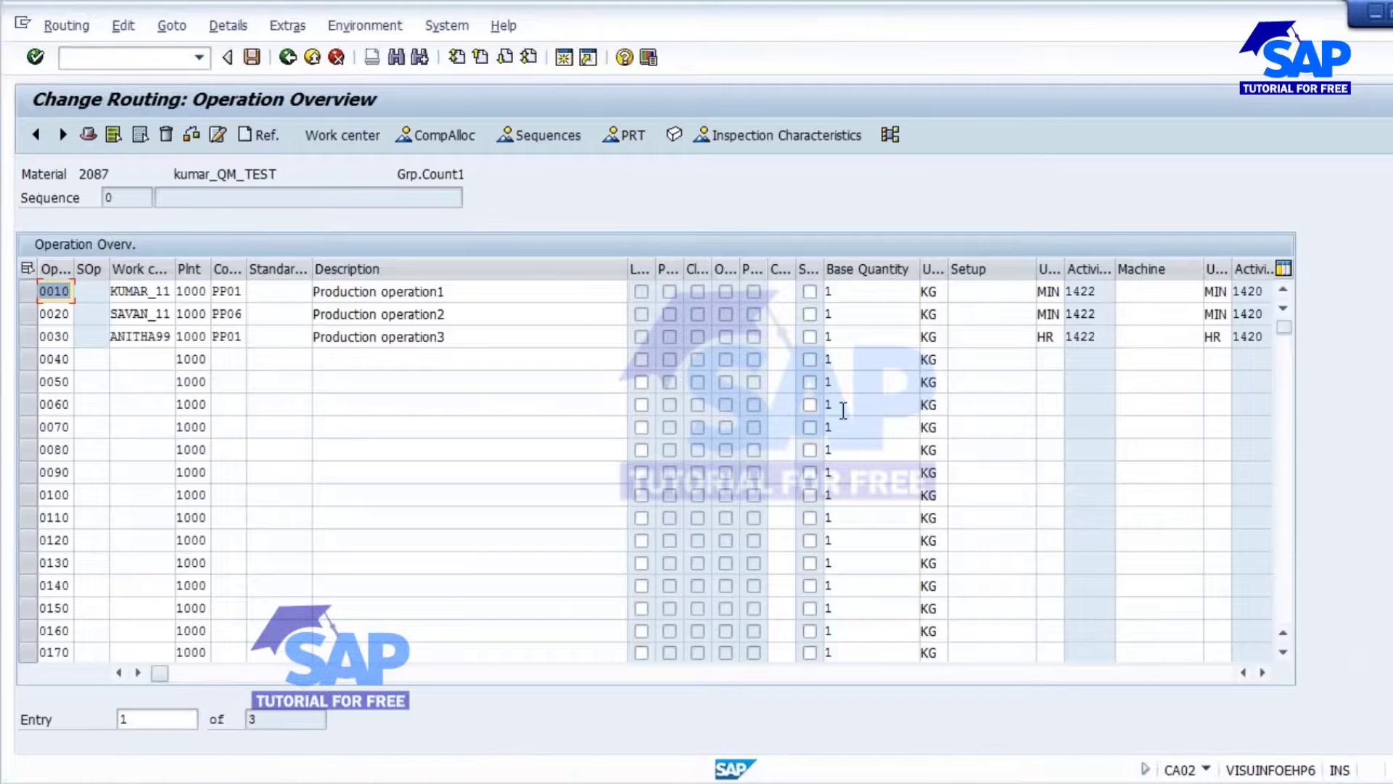
Step: Narrow the description and base quantity columns and delete operations 0020 and 0030 from the routing
{"action": "left_click_drag", "start_coordinate": [625, 272], "coordinate": [484, 273]}
{"action": "left_click_drag", "start_coordinate": [776, 269], "coordinate": [737, 269]}
{"action": "left_click", "coordinate": [25, 319]}
{"action": "left_click", "coordinate": [25, 341]}
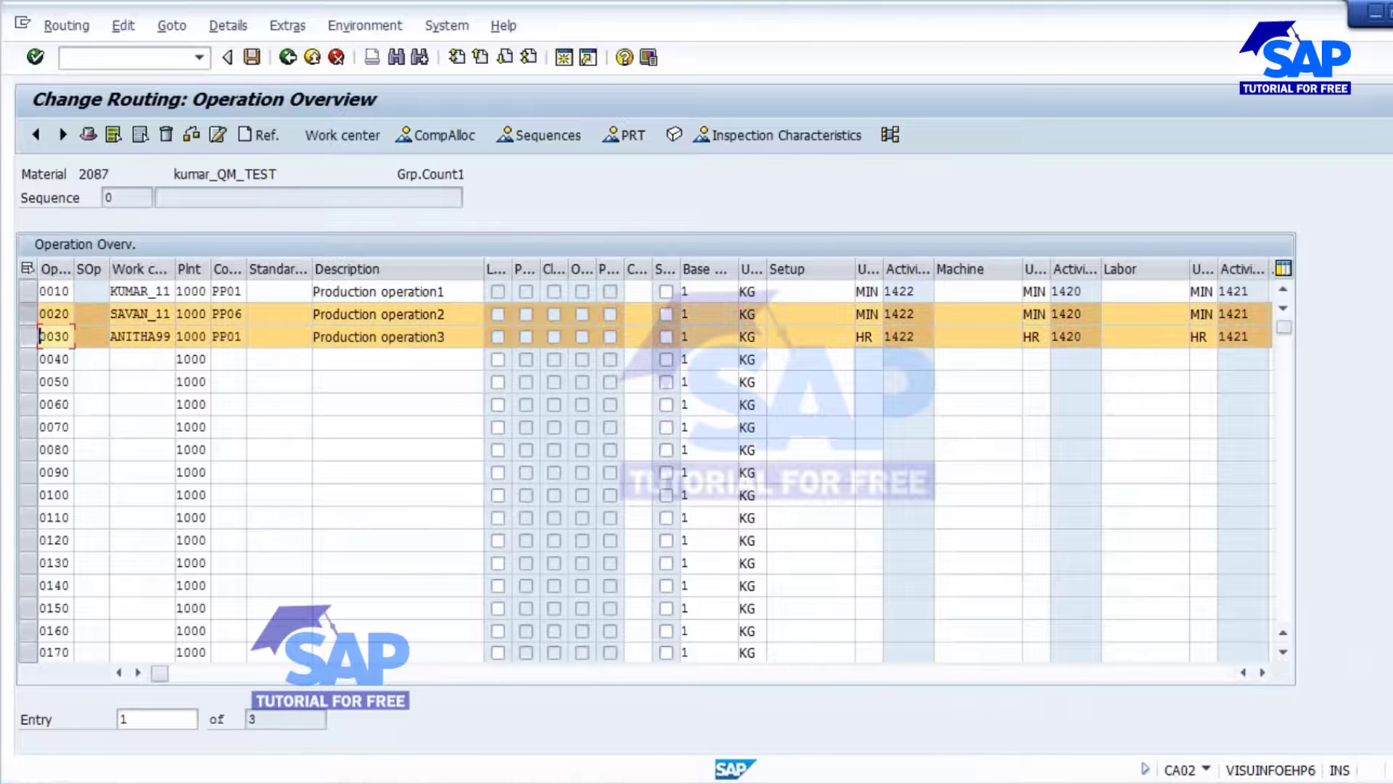
{"action": "left_click", "coordinate": [166, 135]}
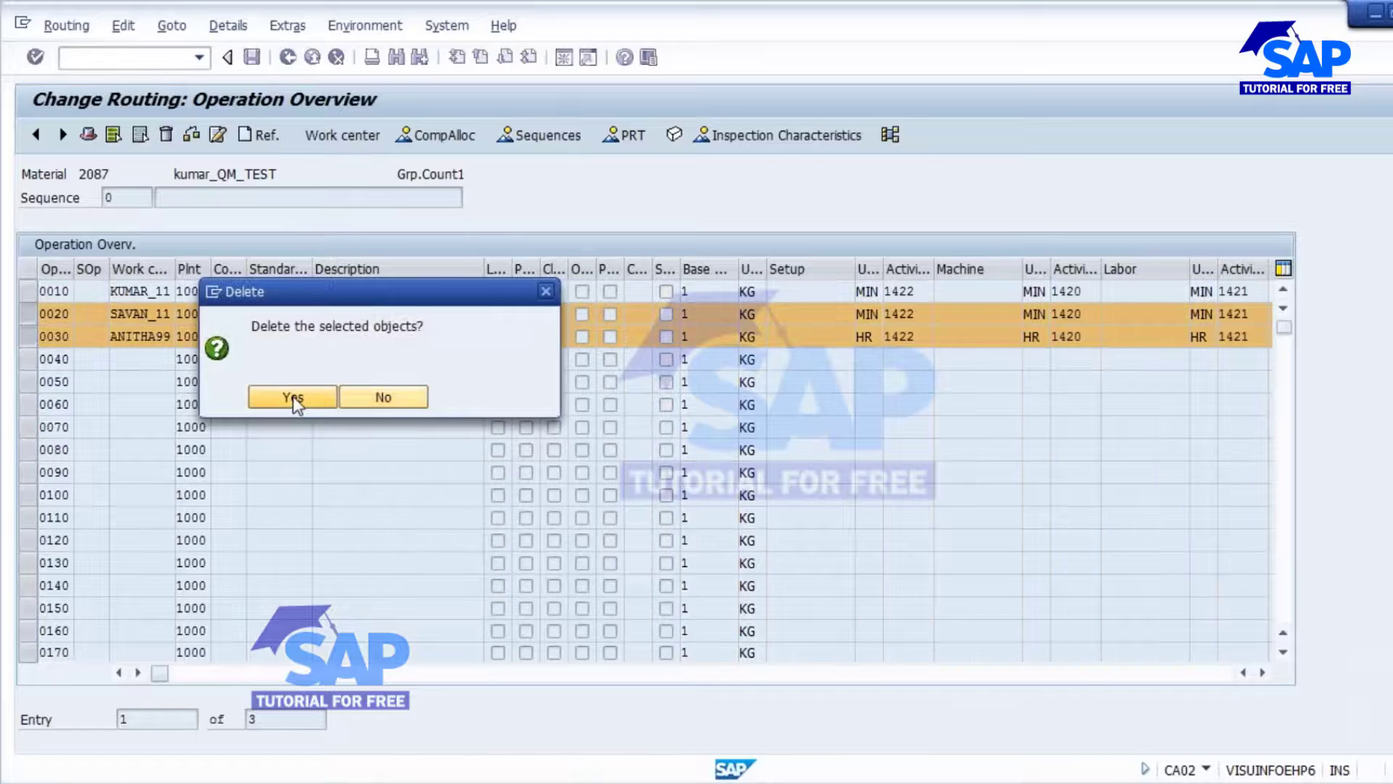
{"action": "left_click", "coordinate": [291, 396]}
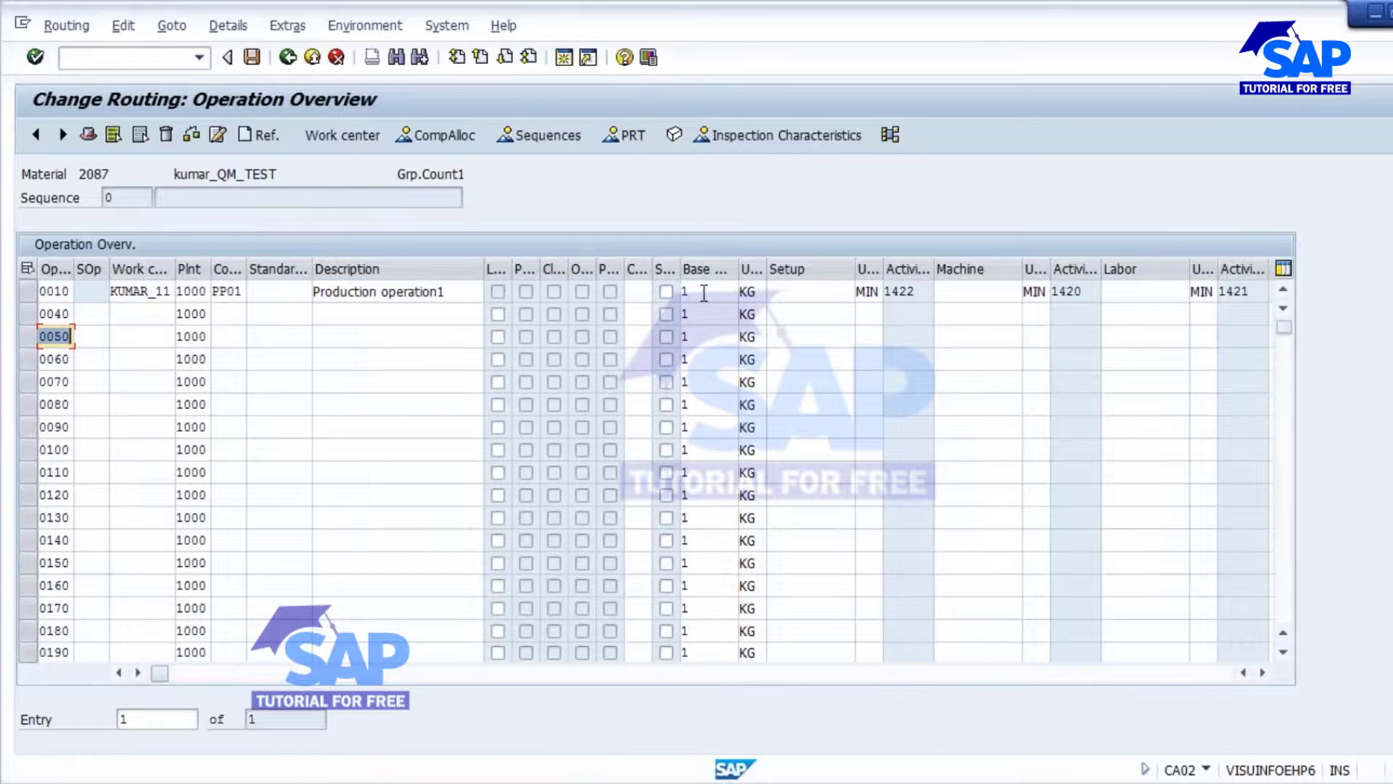
Step: Set the base quantity of operation 0010 to 100 KG
{"action": "left_click", "coordinate": [703, 294]}
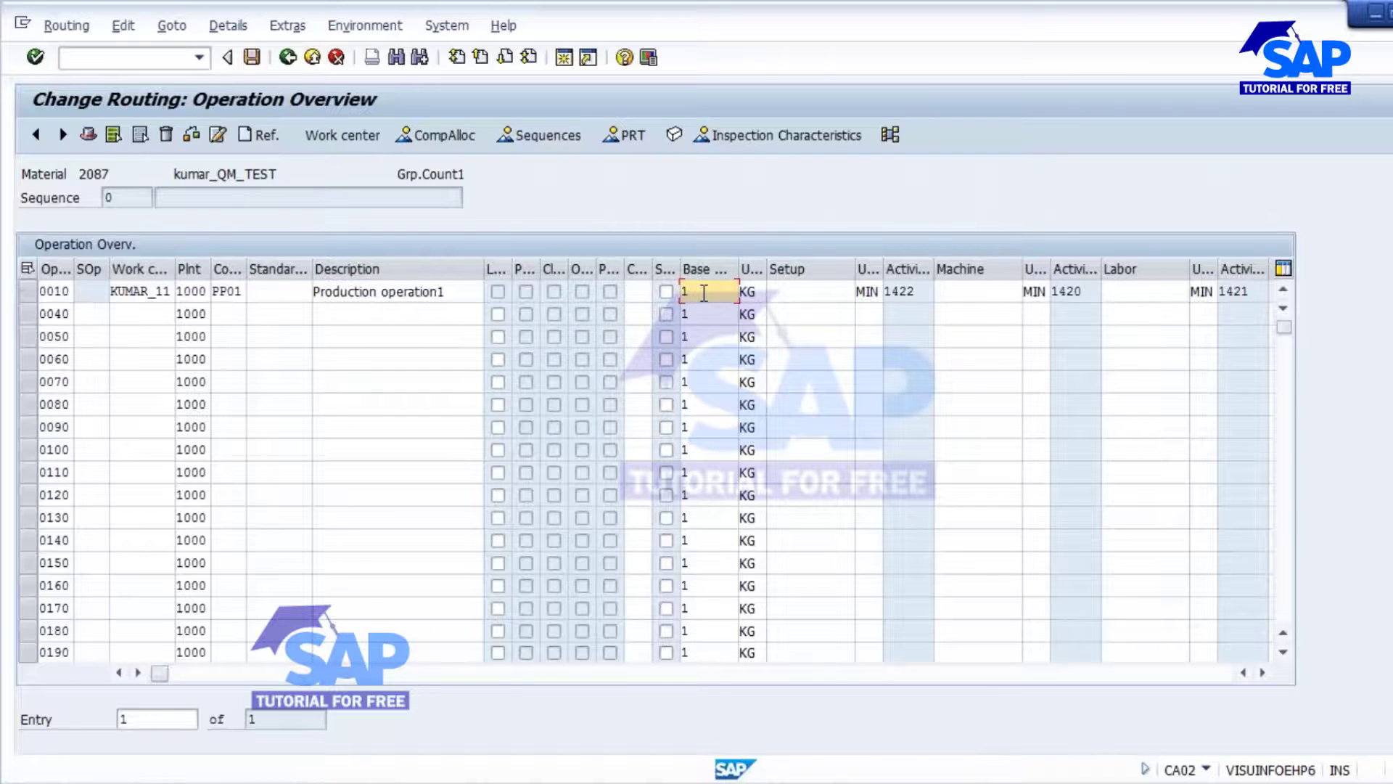
{"action": "type", "text": "00"}
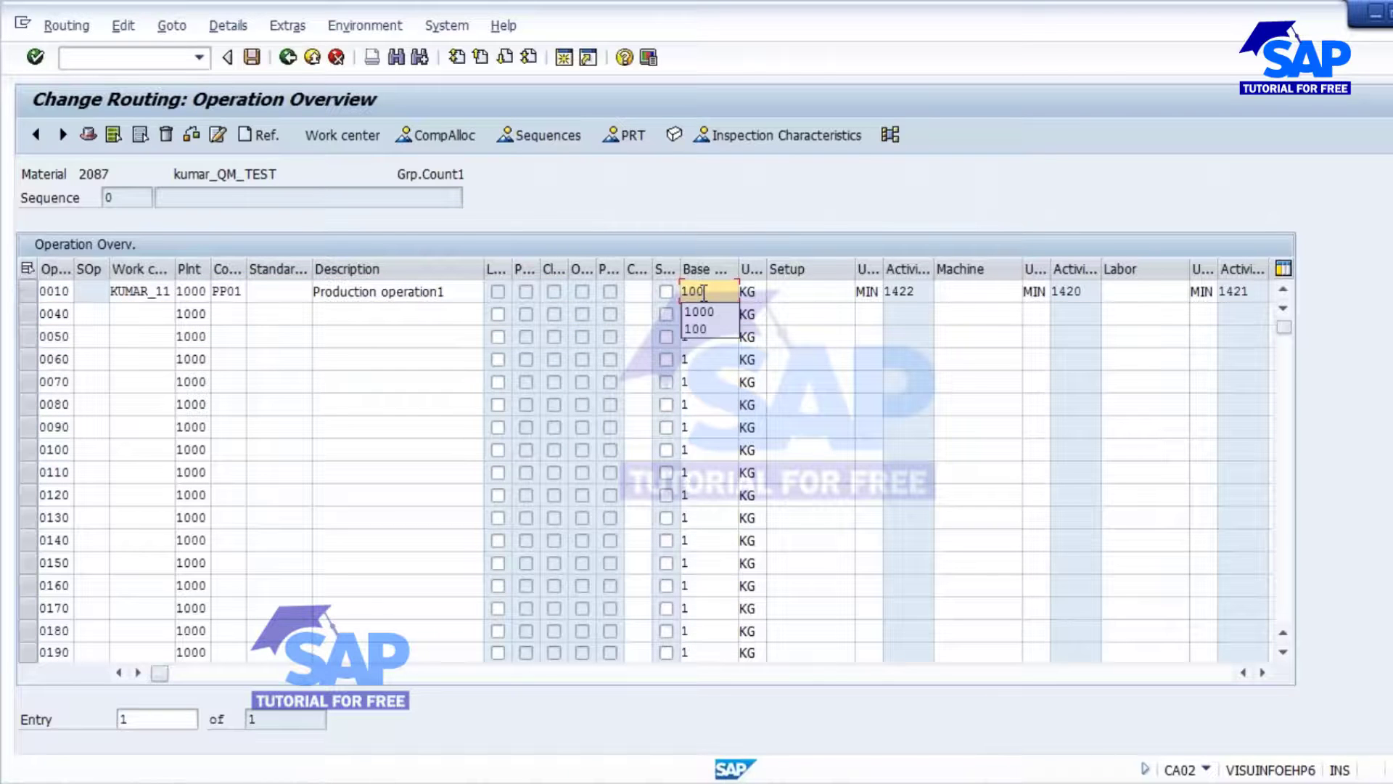
{"action": "left_click", "coordinate": [979, 294]}
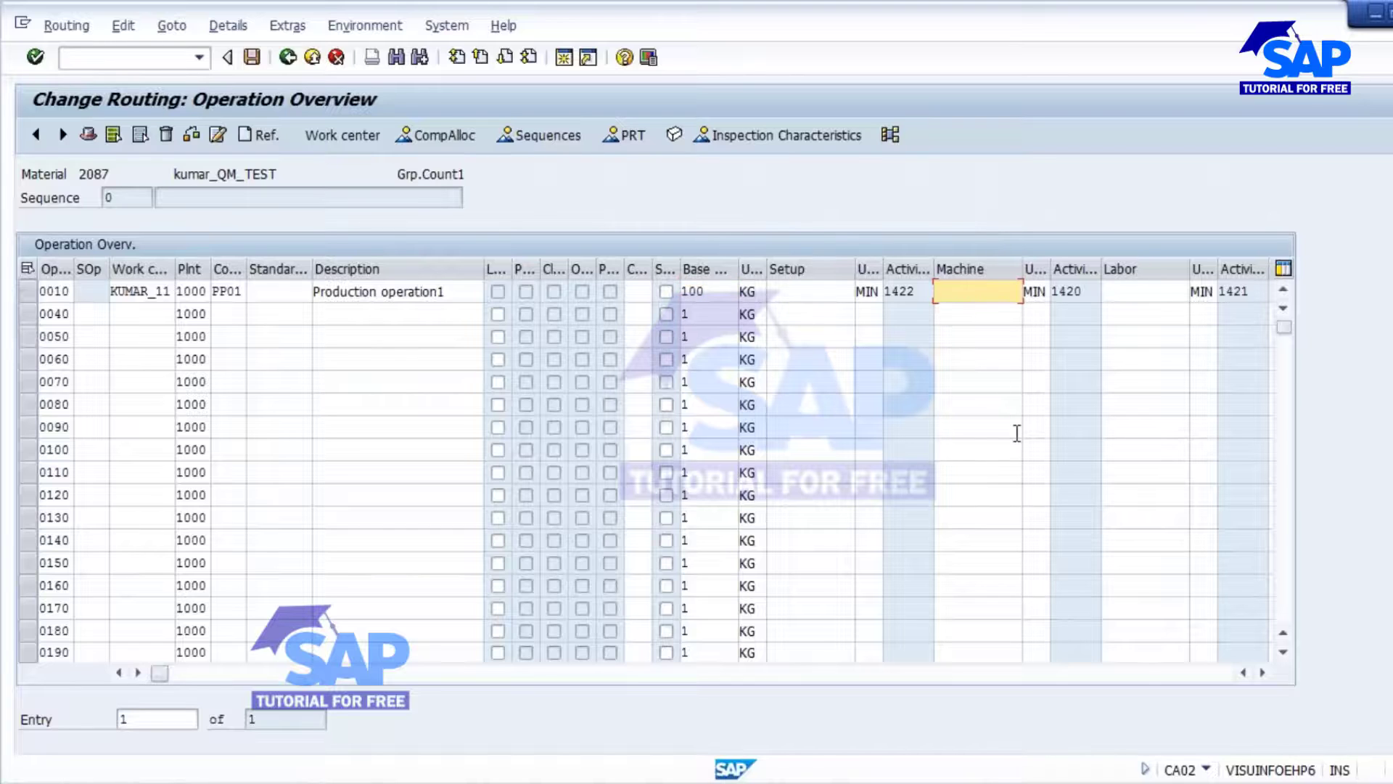
Step: Change the setup and machine time units of operation 0010 to HR
{"action": "left_click", "coordinate": [1028, 292]}
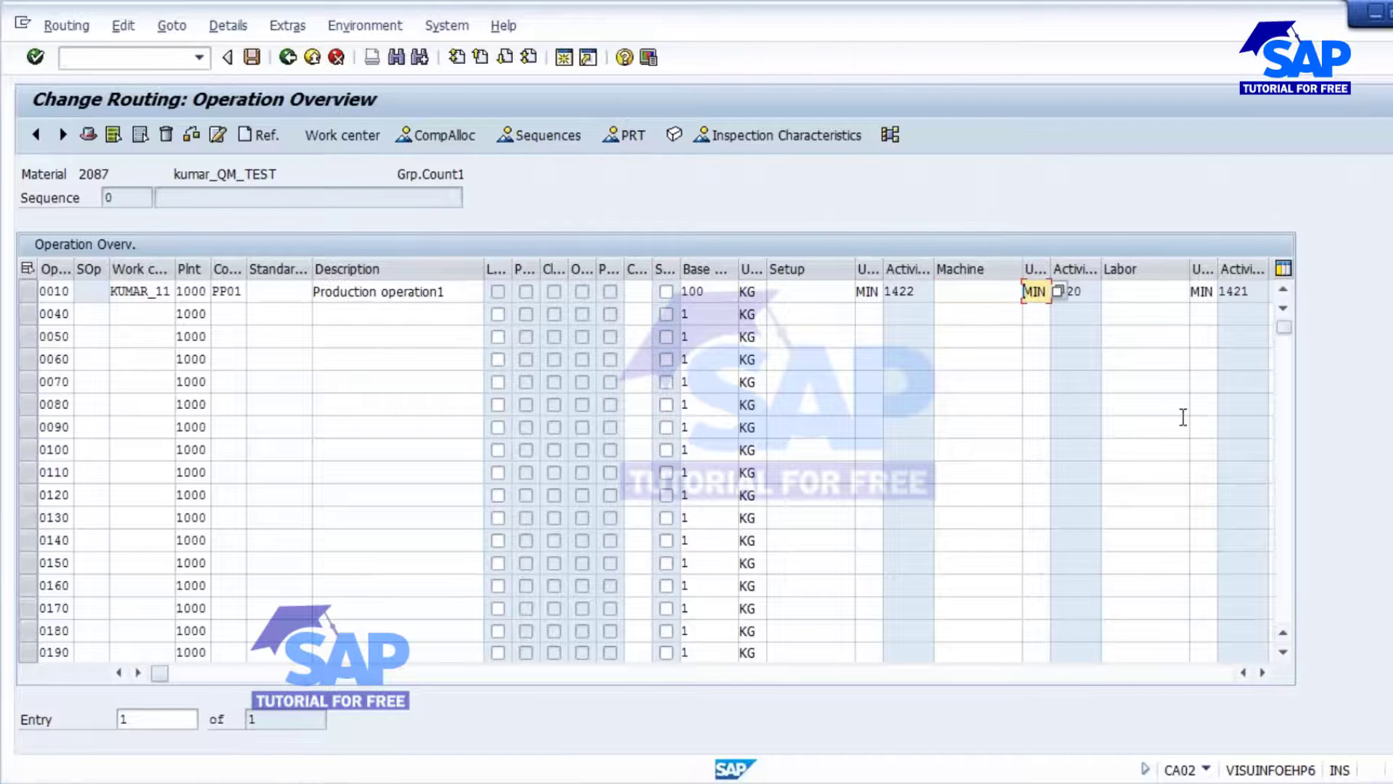
{"action": "key", "text": "BackSpace"}
{"action": "key", "text": "BackSpace"}
{"action": "key", "text": "BackSpace"}
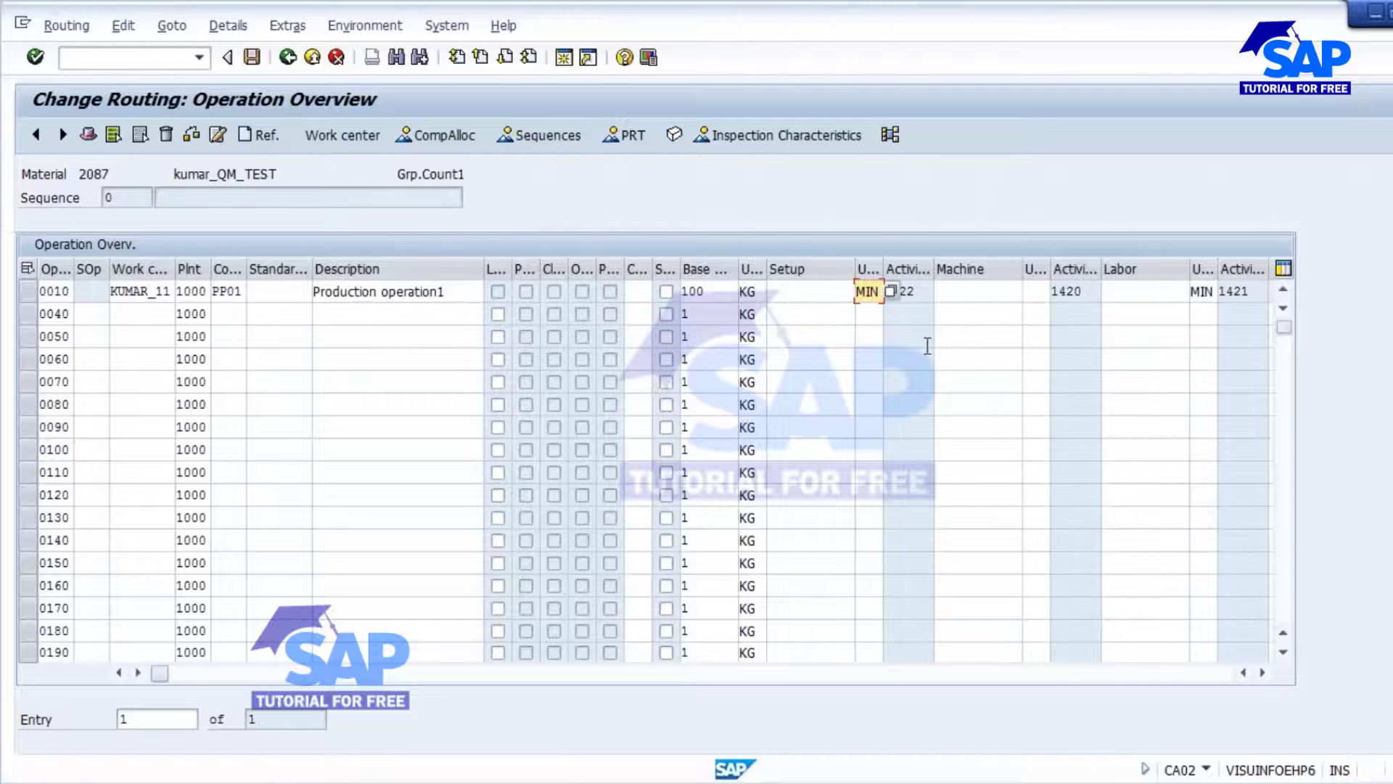
{"action": "key", "text": "BackSpace"}
{"action": "key", "text": "BackSpace"}
{"action": "key", "text": "BackSpace"}
{"action": "type", "text": "hr"}
{"action": "key", "text": "BackSpace"}
{"action": "key", "text": "BackSpace"}
{"action": "type", "text": "hr"}
{"action": "left_click", "coordinate": [1043, 290]}
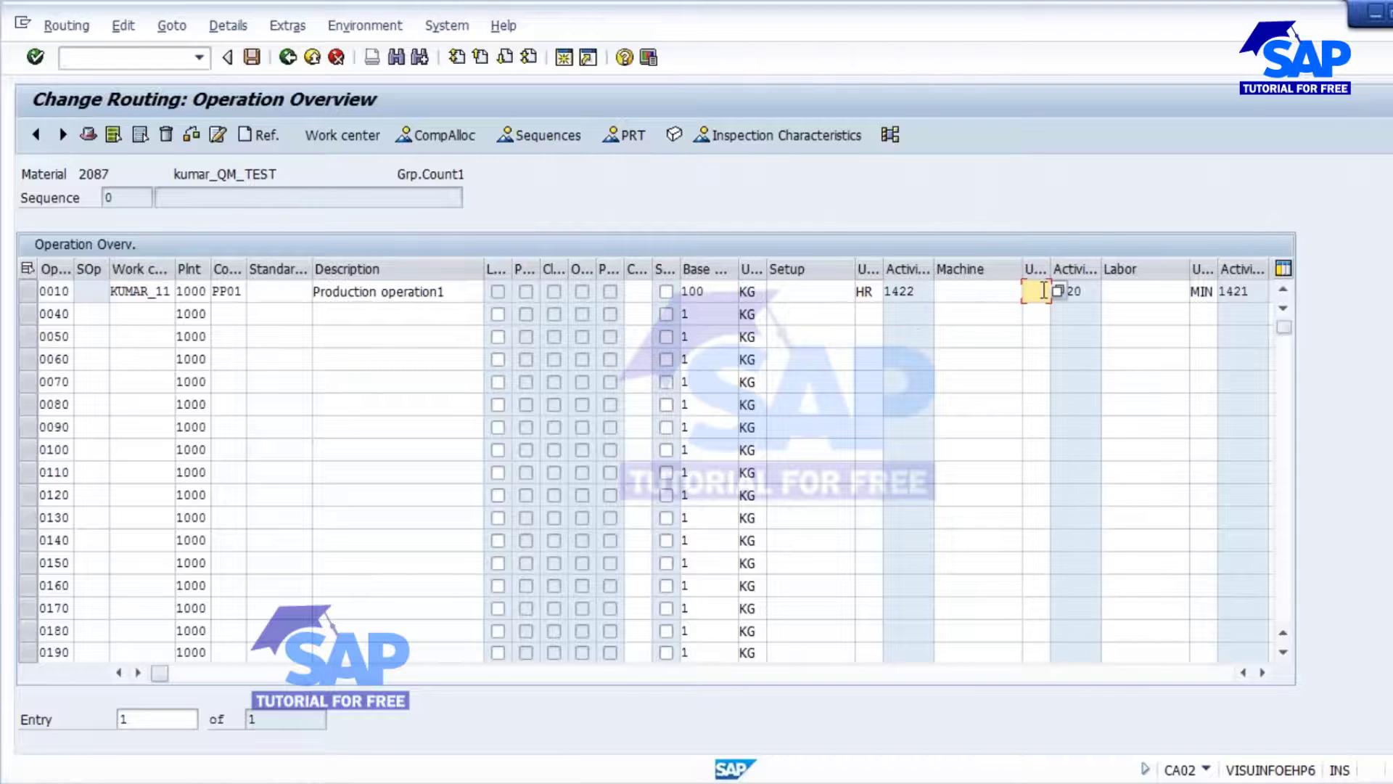
{"action": "type", "text": "hr"}
Step: Change the labor time unit of operation 0010 to HR
{"action": "left_click", "coordinate": [1204, 291]}
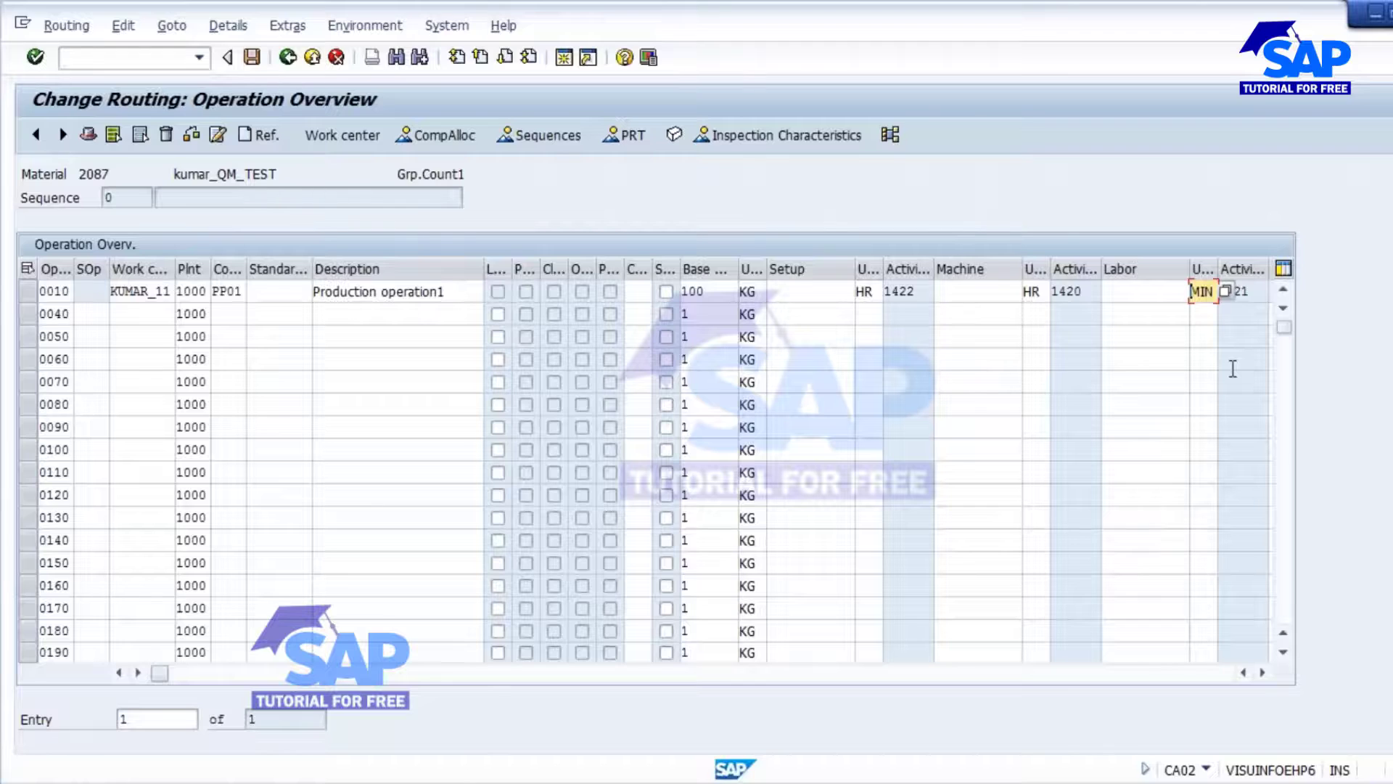
{"action": "key", "text": "Delete"}
{"action": "key", "text": "Delete"}
{"action": "key", "text": "Delete"}
{"action": "type", "text": "HR"}
Step: Set the machine time of operation 0010 to 8 hours and check it against the base quantity
{"action": "left_click", "coordinate": [985, 294]}
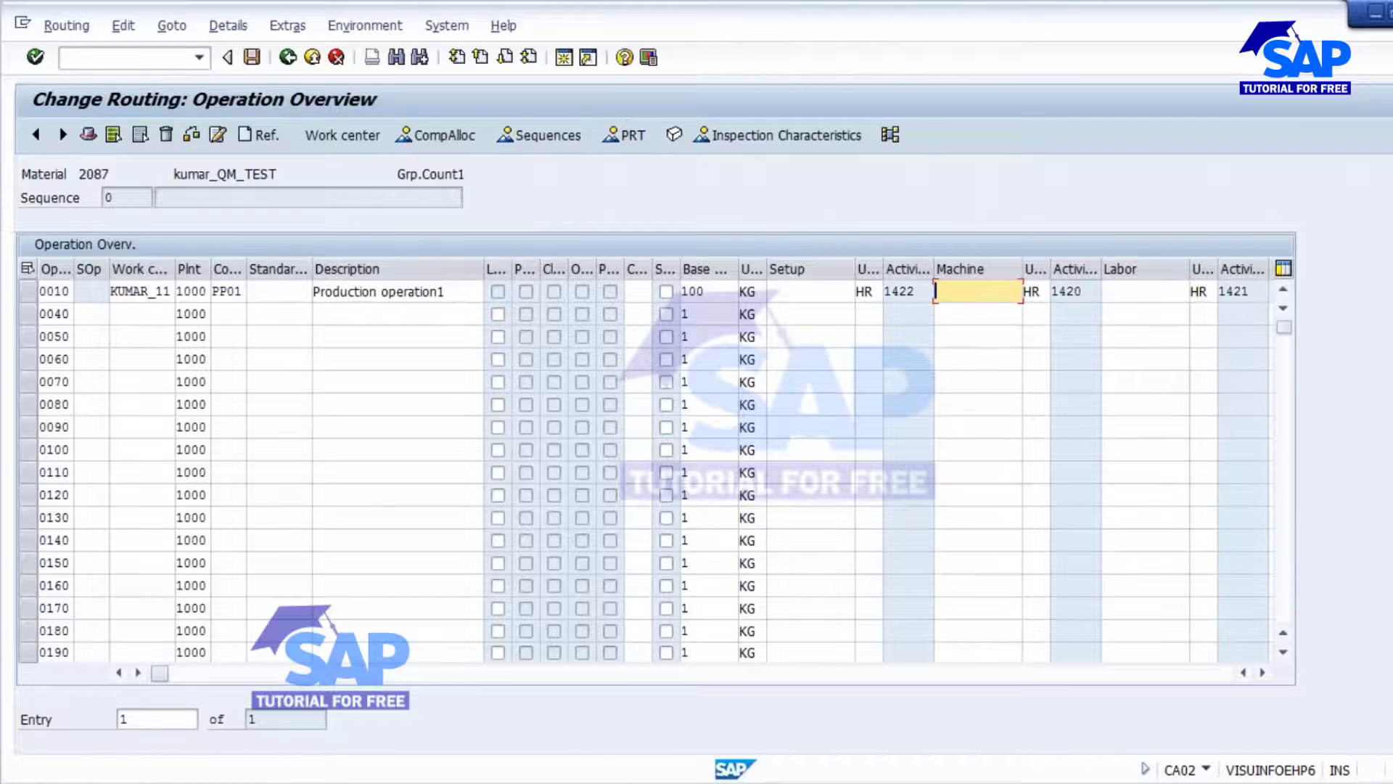
{"action": "type", "text": "8"}
{"action": "key", "text": "Return"}
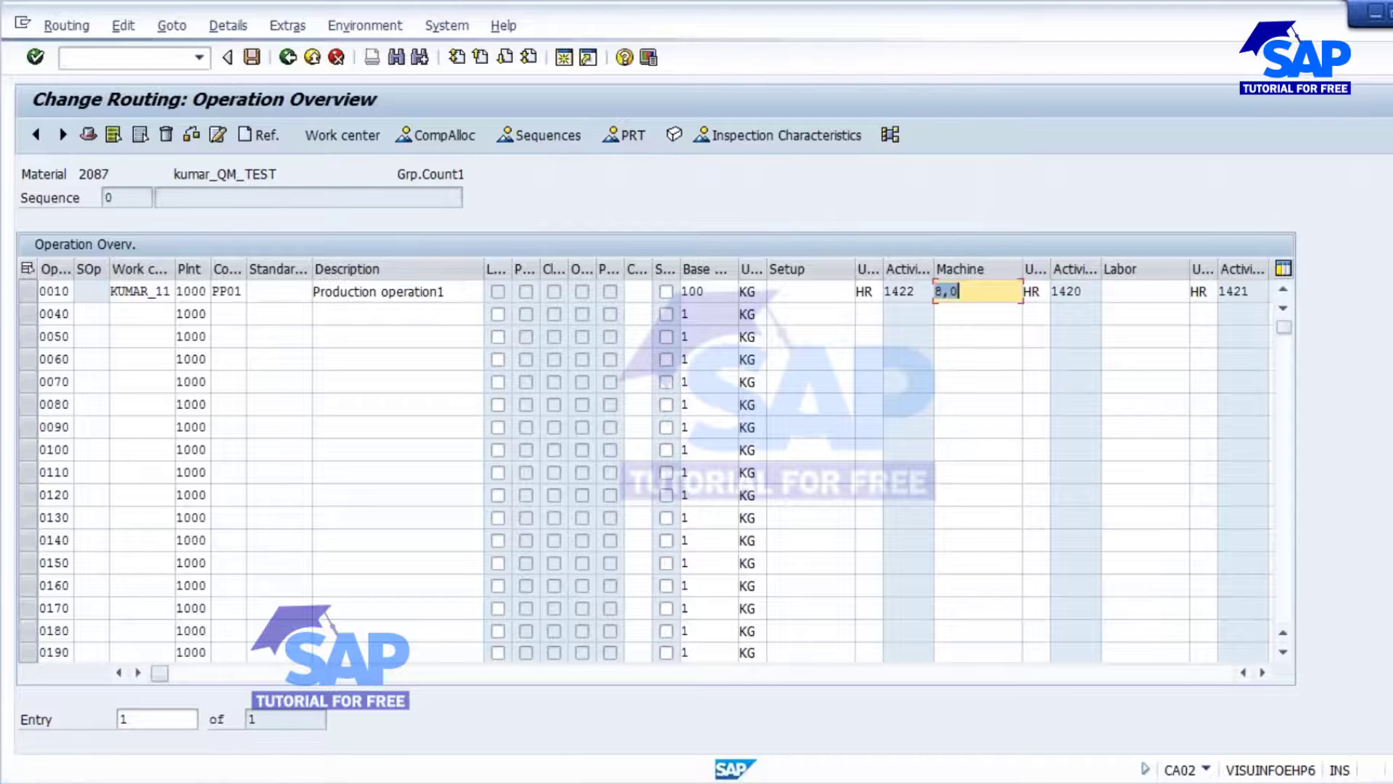
{"action": "left_click", "coordinate": [715, 292]}
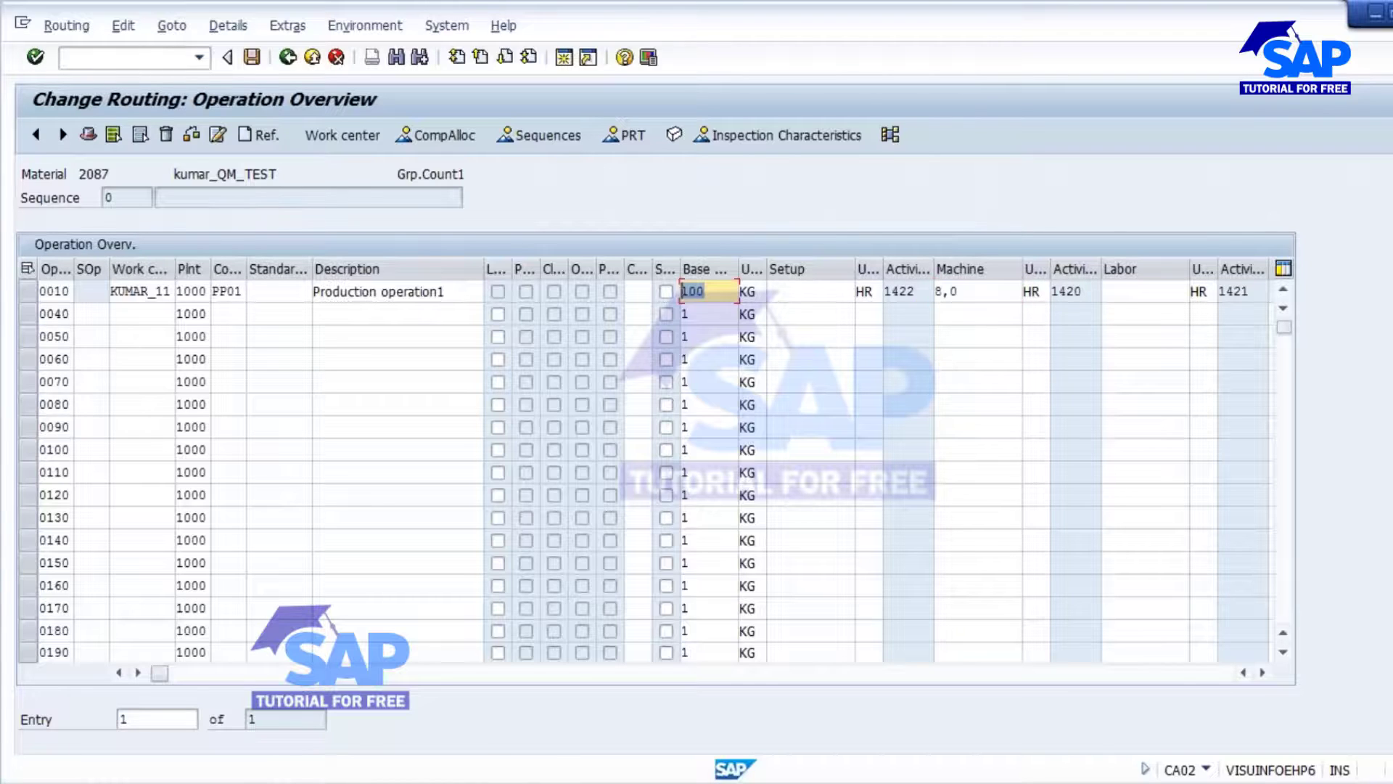
{"action": "left_click", "coordinate": [975, 294]}
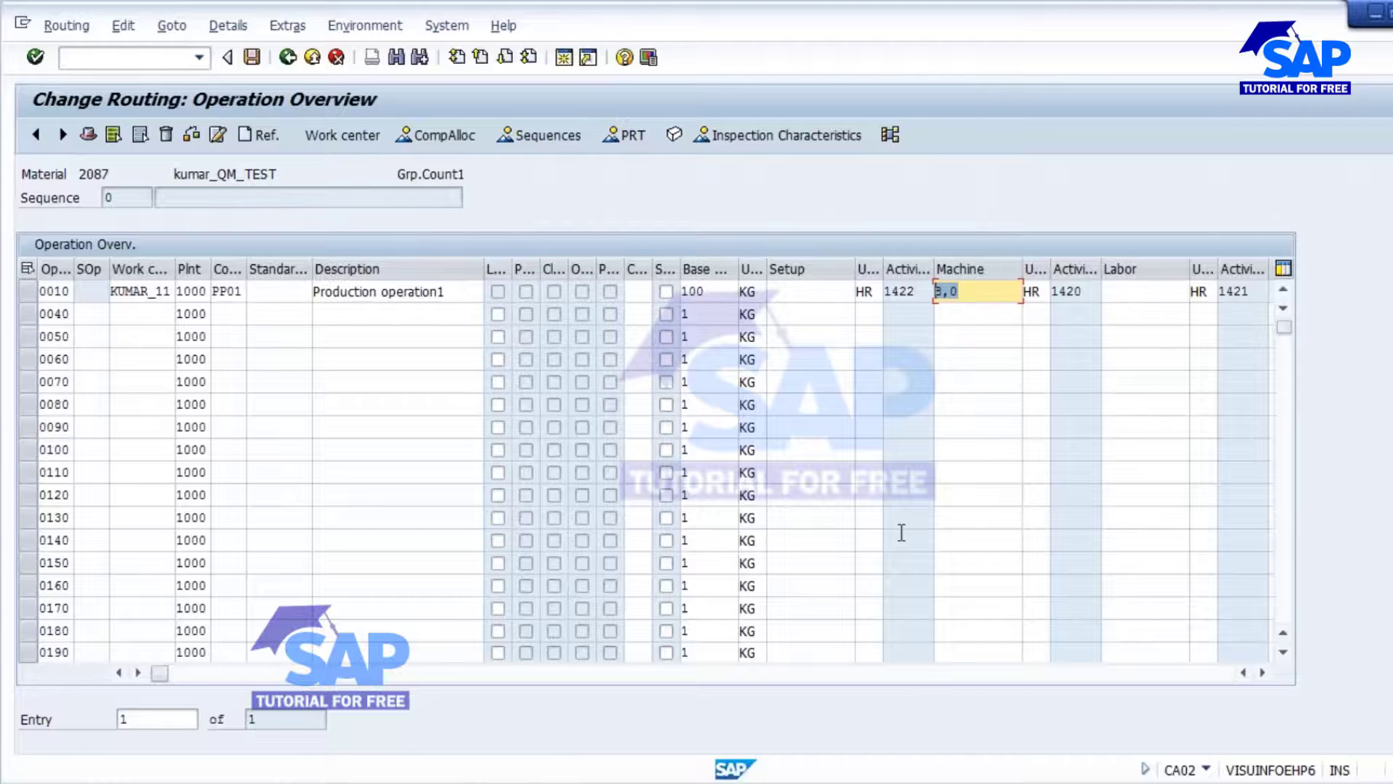
Step: Copy the work center of operation 0010 and open it for change in a new session with transaction CR02
{"action": "left_click_drag", "start_coordinate": [114, 294], "coordinate": [187, 294]}
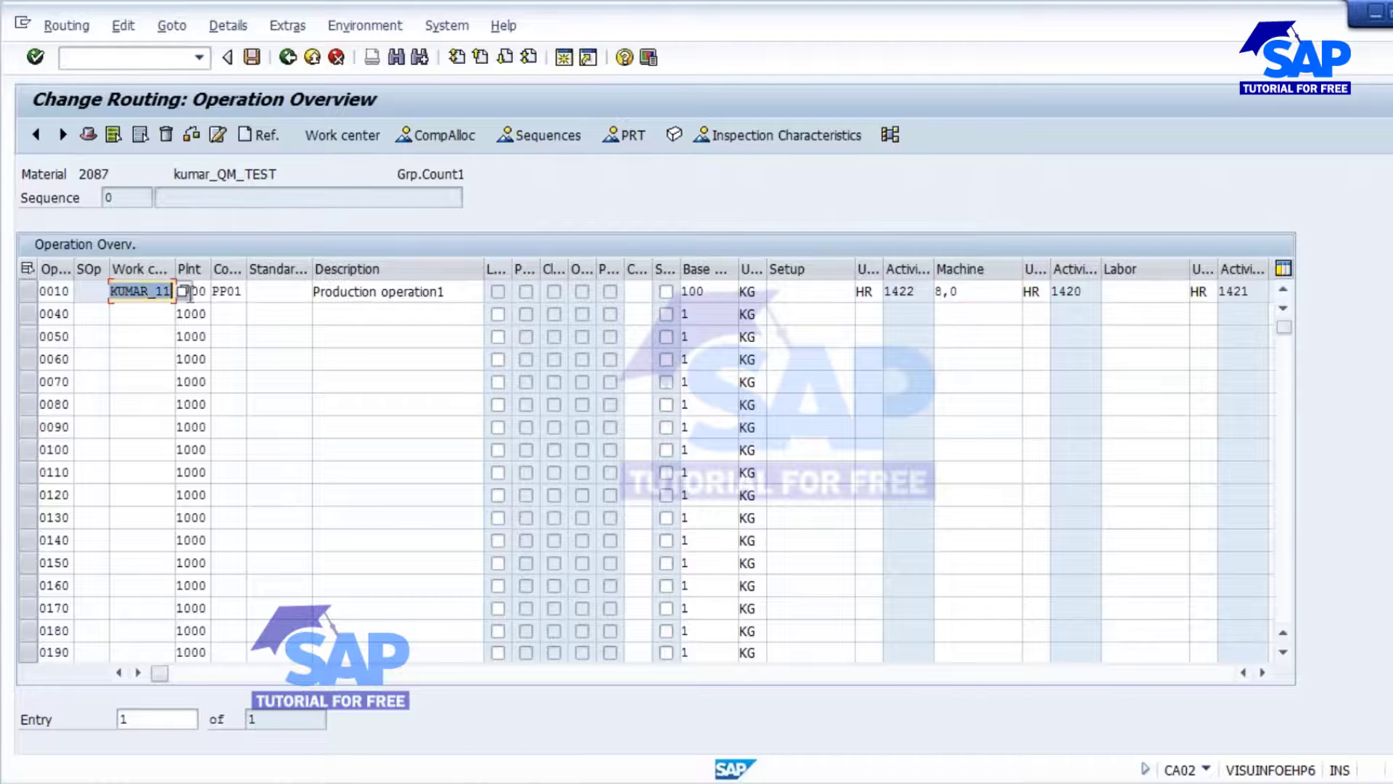
{"action": "key", "text": "ctrl+c"}
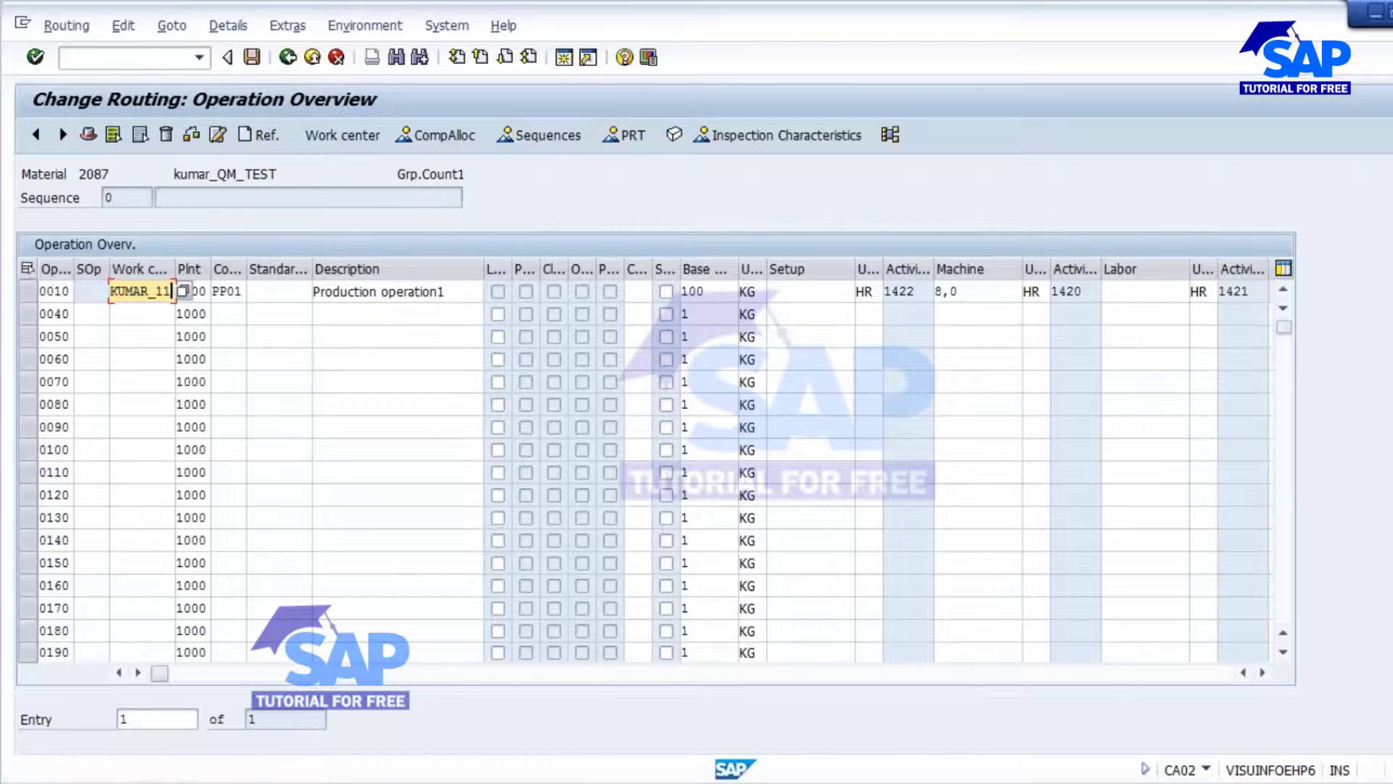
{"action": "left_click", "coordinate": [564, 58]}
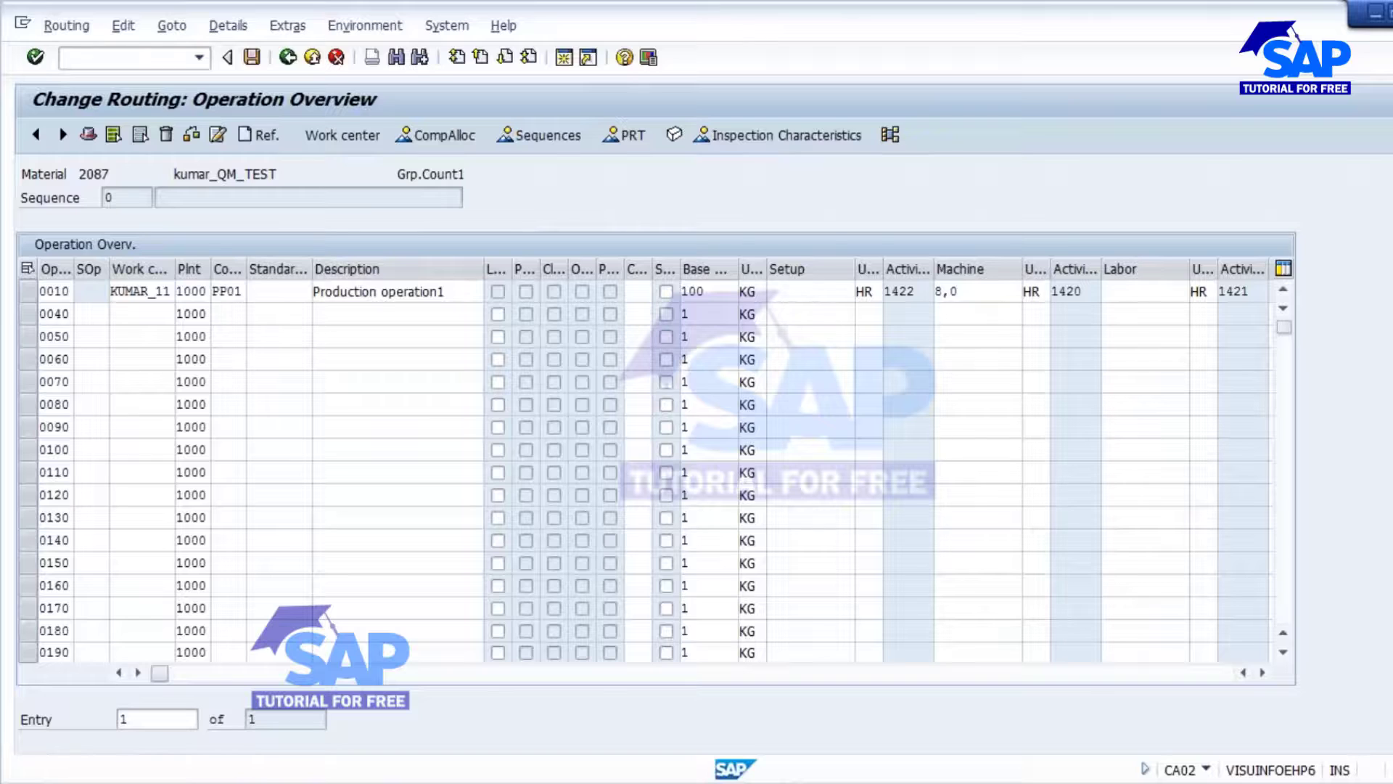
{"action": "type", "text": "CR02"}
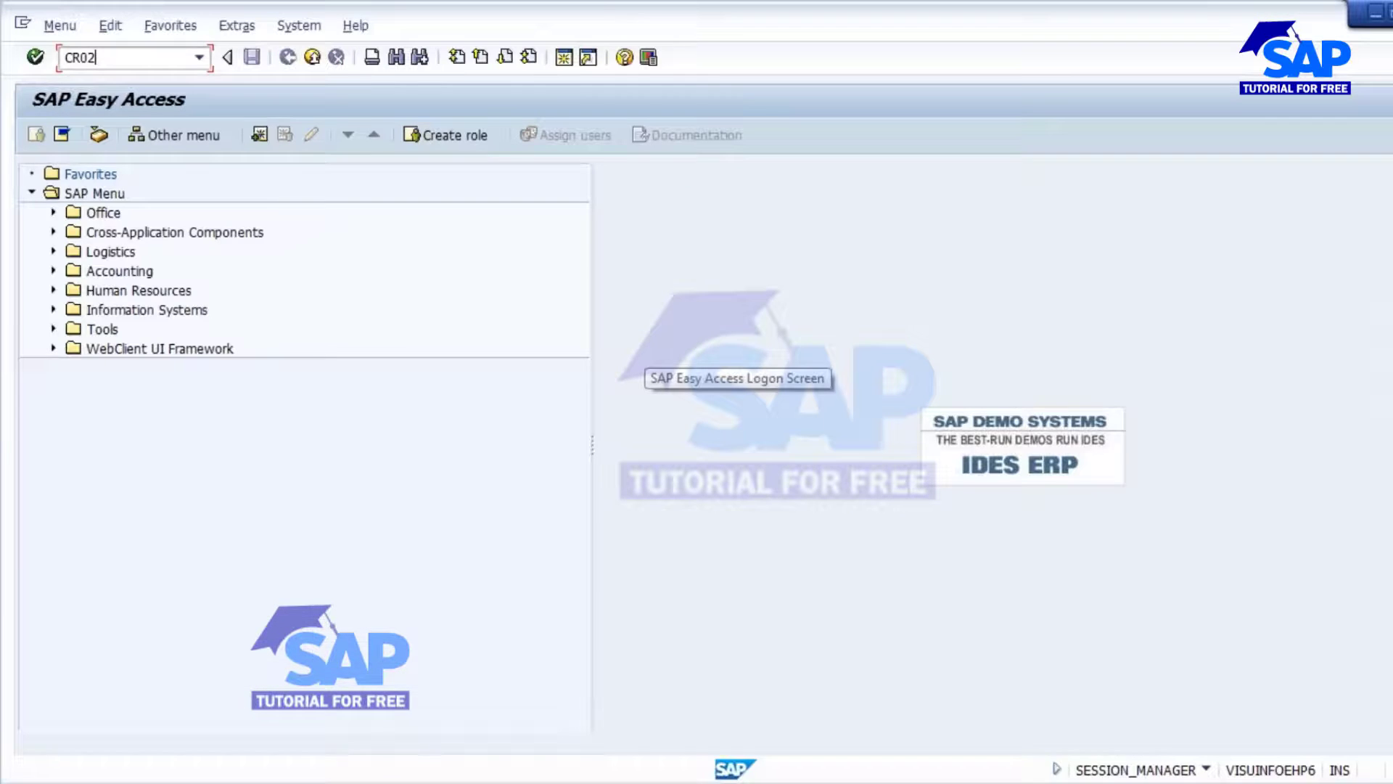
{"action": "key", "text": "Return"}
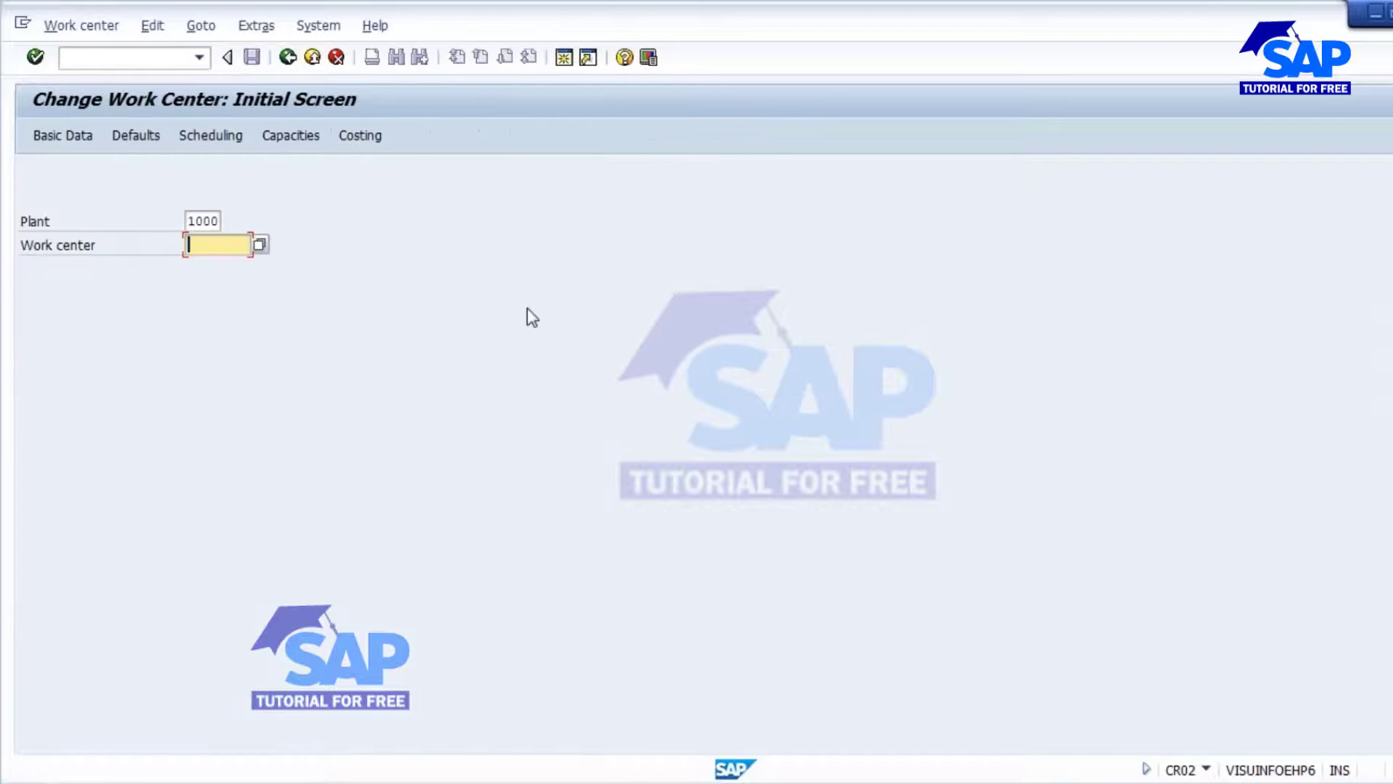
{"action": "key", "text": "ctrl+v"}
{"action": "key", "text": "Return"}
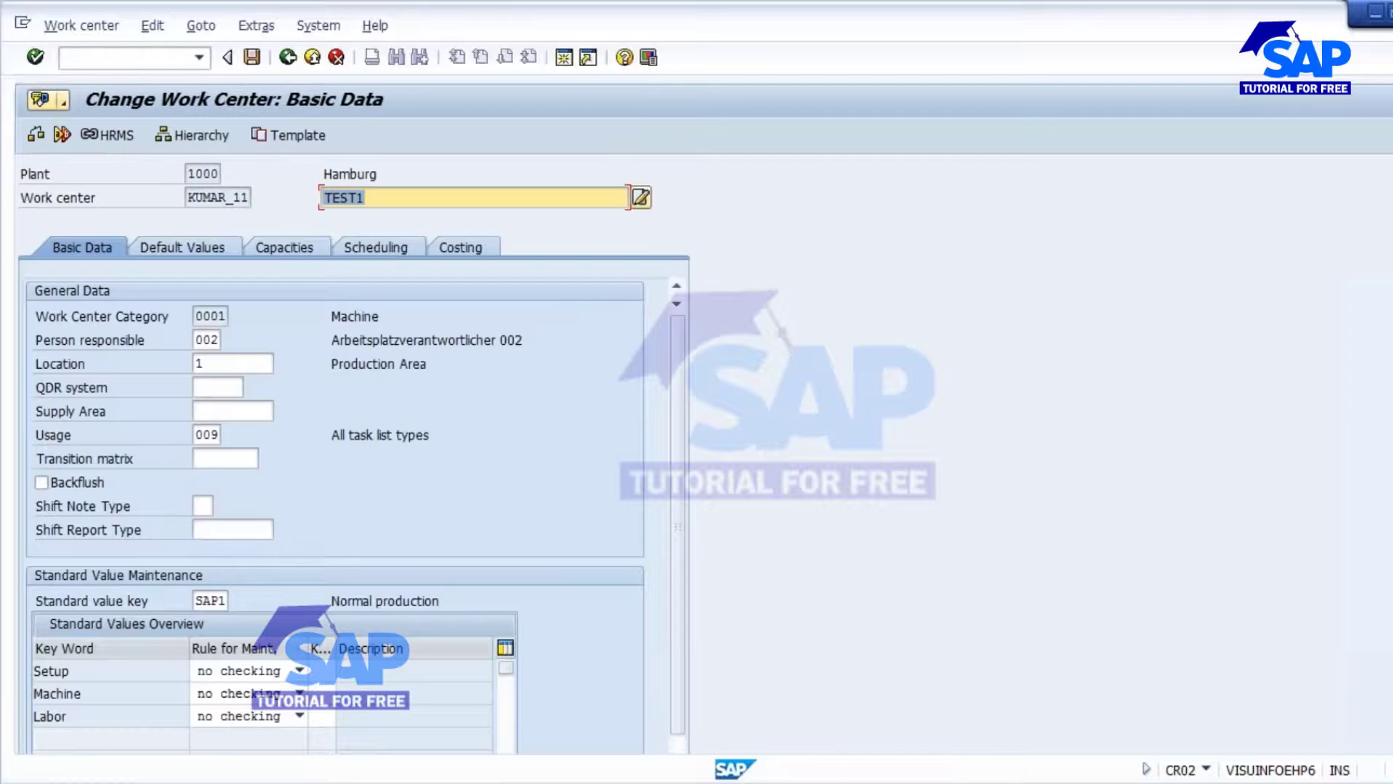
Step: Open the work center's machine capacity header, category 001, and examine its operating time
{"action": "left_click", "coordinate": [277, 246]}
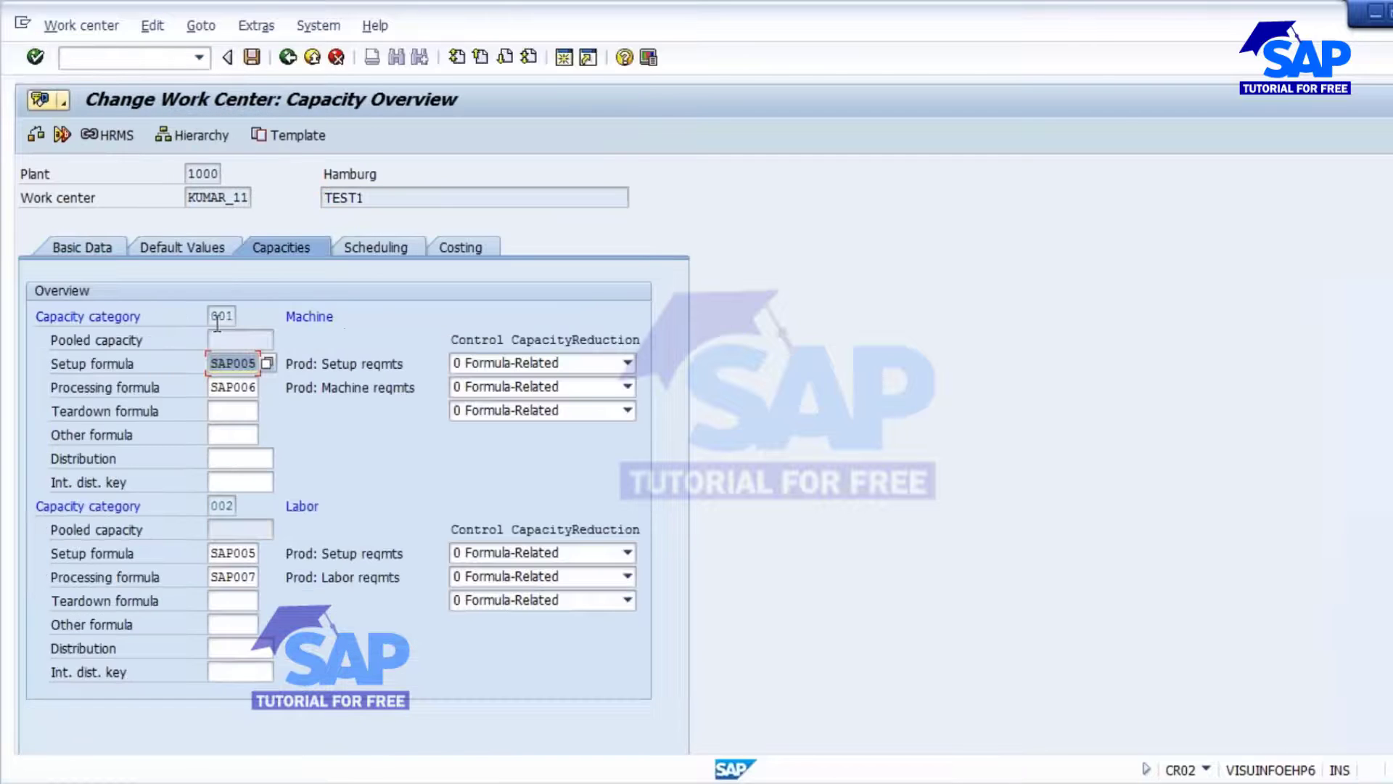
{"action": "left_click", "coordinate": [222, 316]}
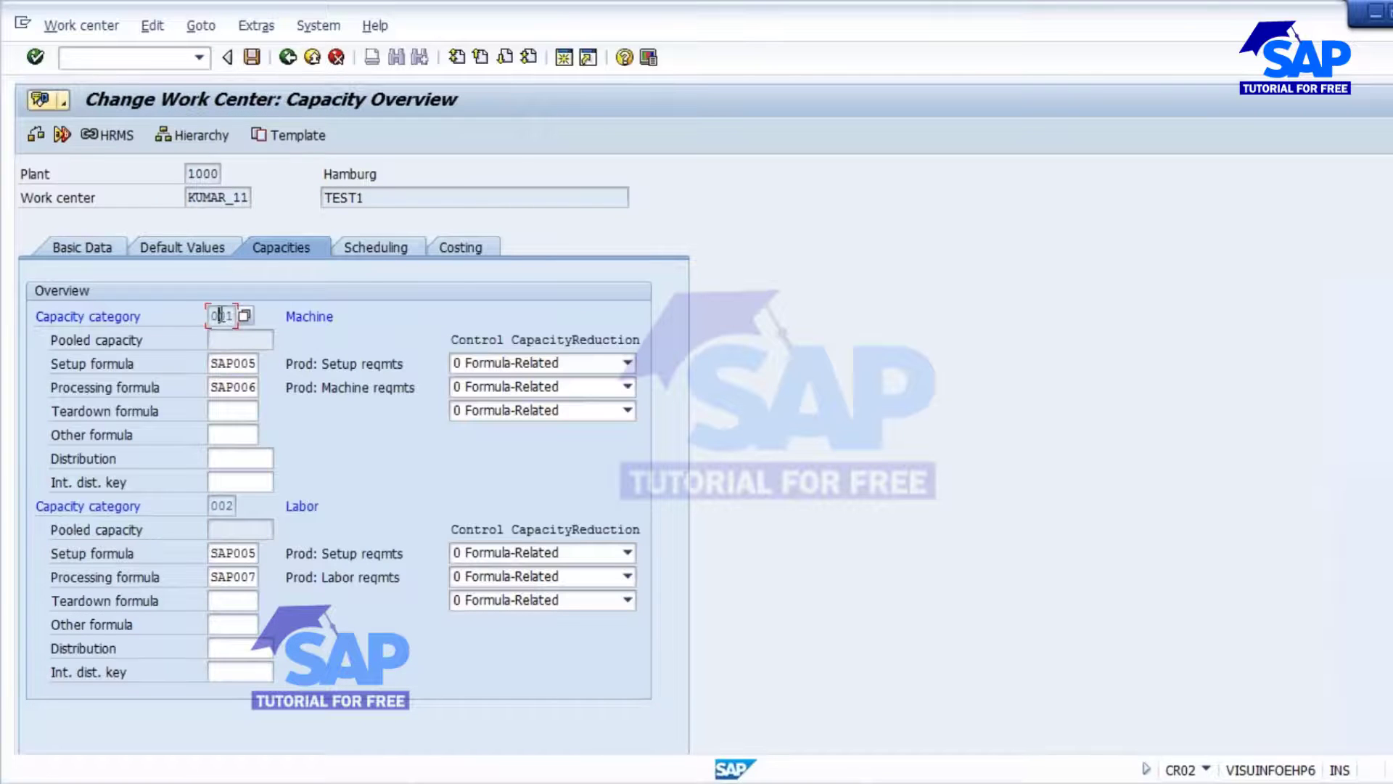
{"action": "double_click", "coordinate": [221, 316]}
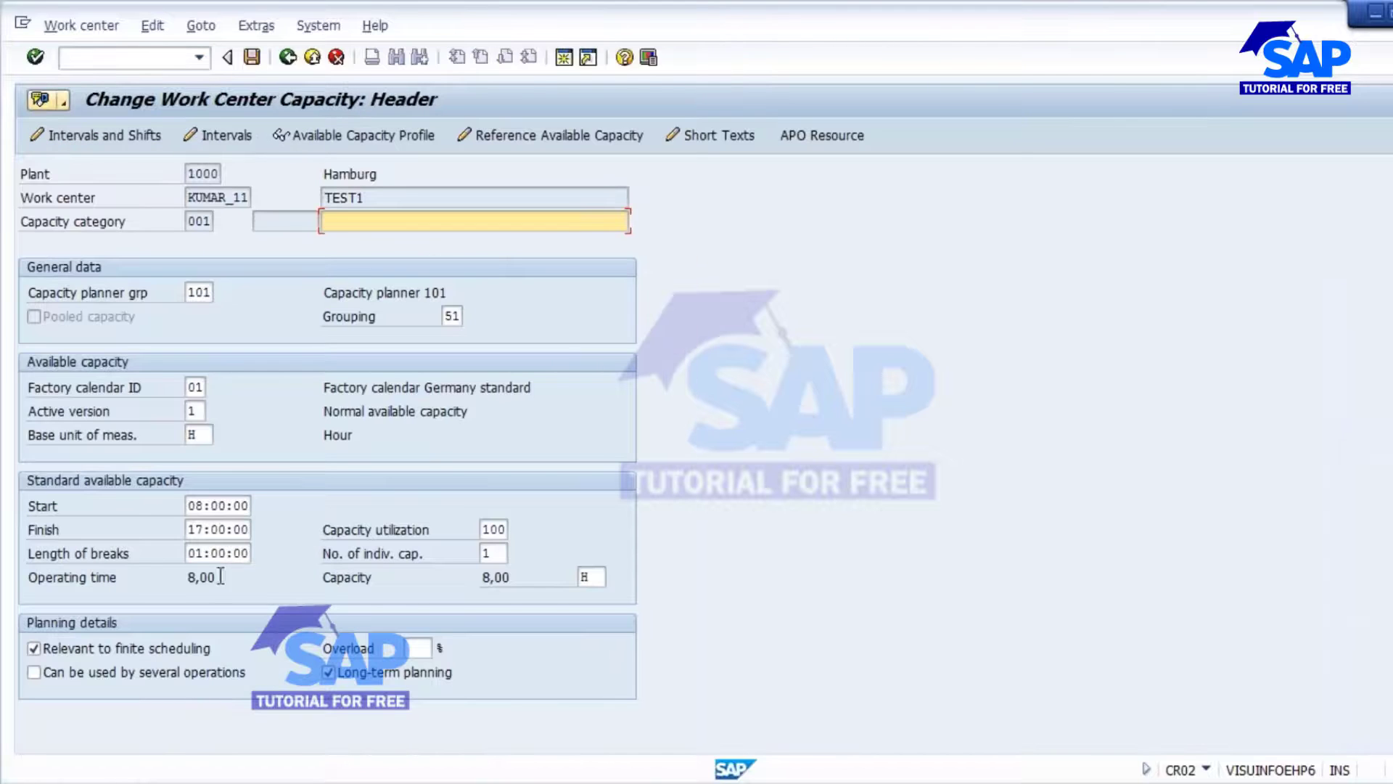
{"action": "left_click", "coordinate": [284, 58]}
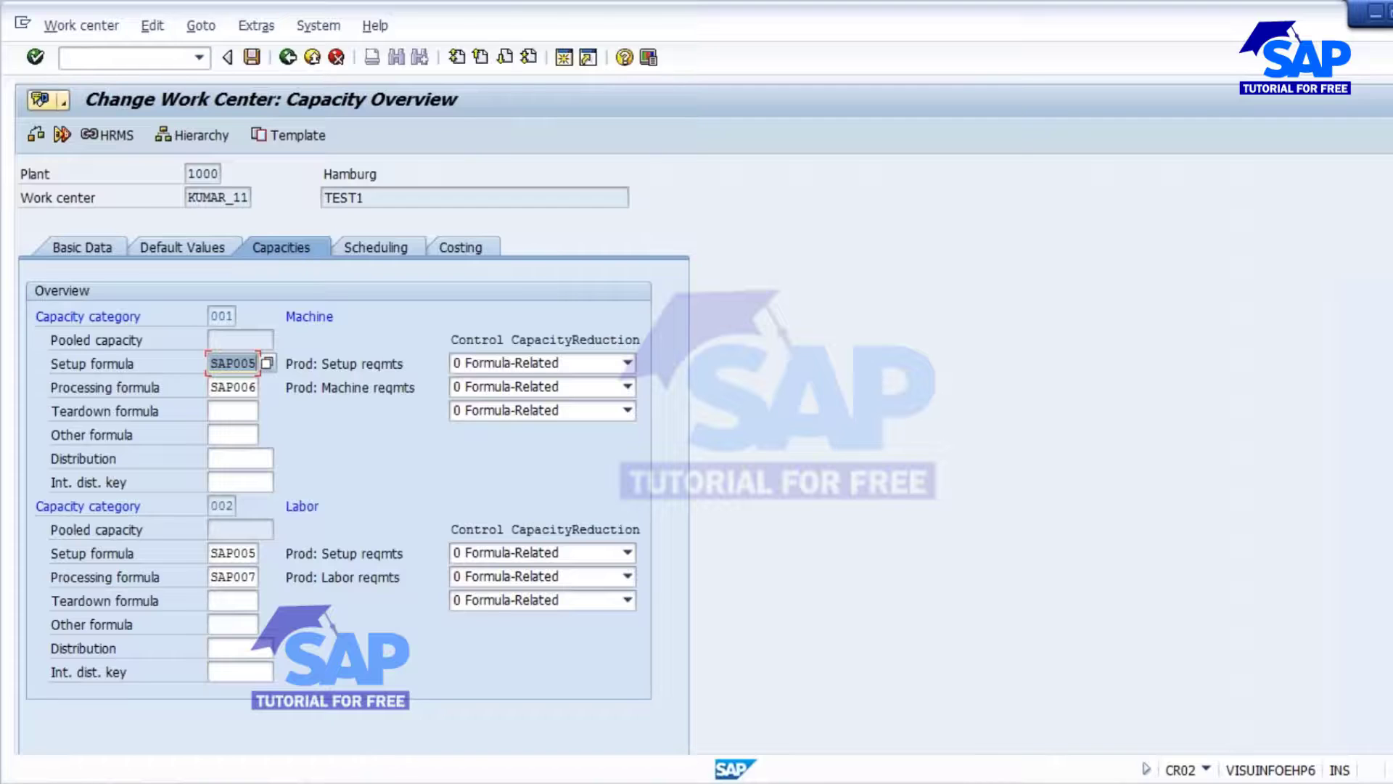
{"action": "double_click", "coordinate": [221, 315]}
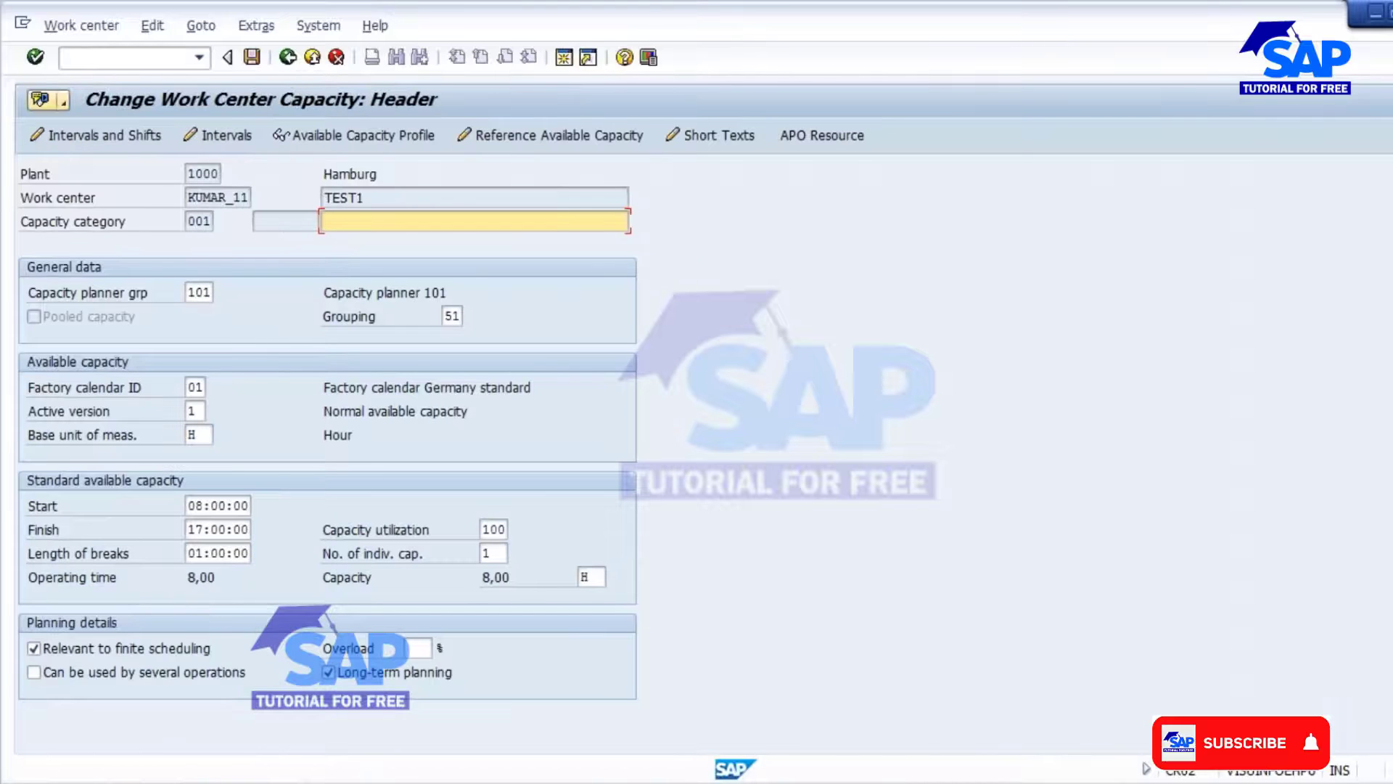
{"action": "left_click_drag", "start_coordinate": [190, 580], "coordinate": [211, 577]}
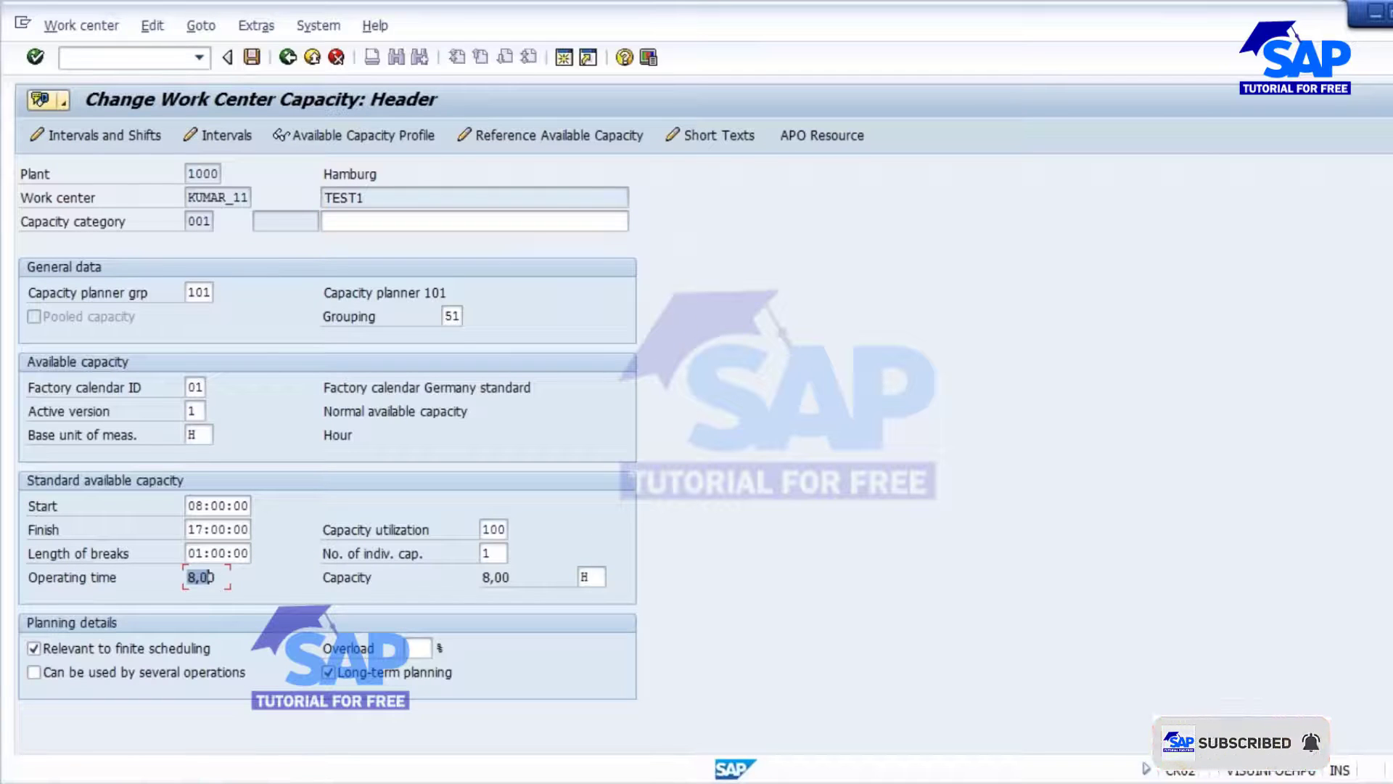
Step: Leave the work center capacity and return to the routing to compare operation 0010's base quantity with its machine time
{"action": "left_click", "coordinate": [288, 57]}
{"action": "left_click", "coordinate": [251, 57]}
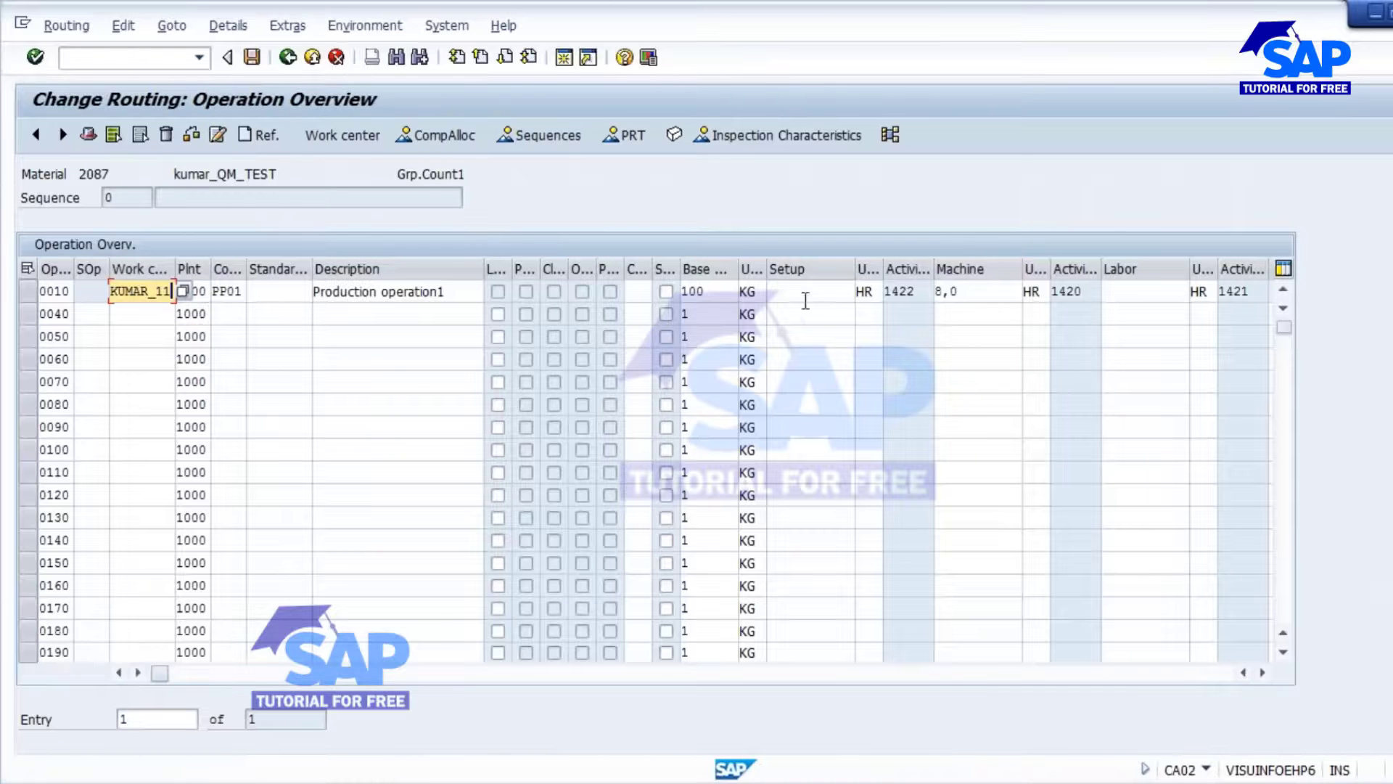
{"action": "left_click", "coordinate": [715, 292]}
{"action": "left_click", "coordinate": [947, 294]}
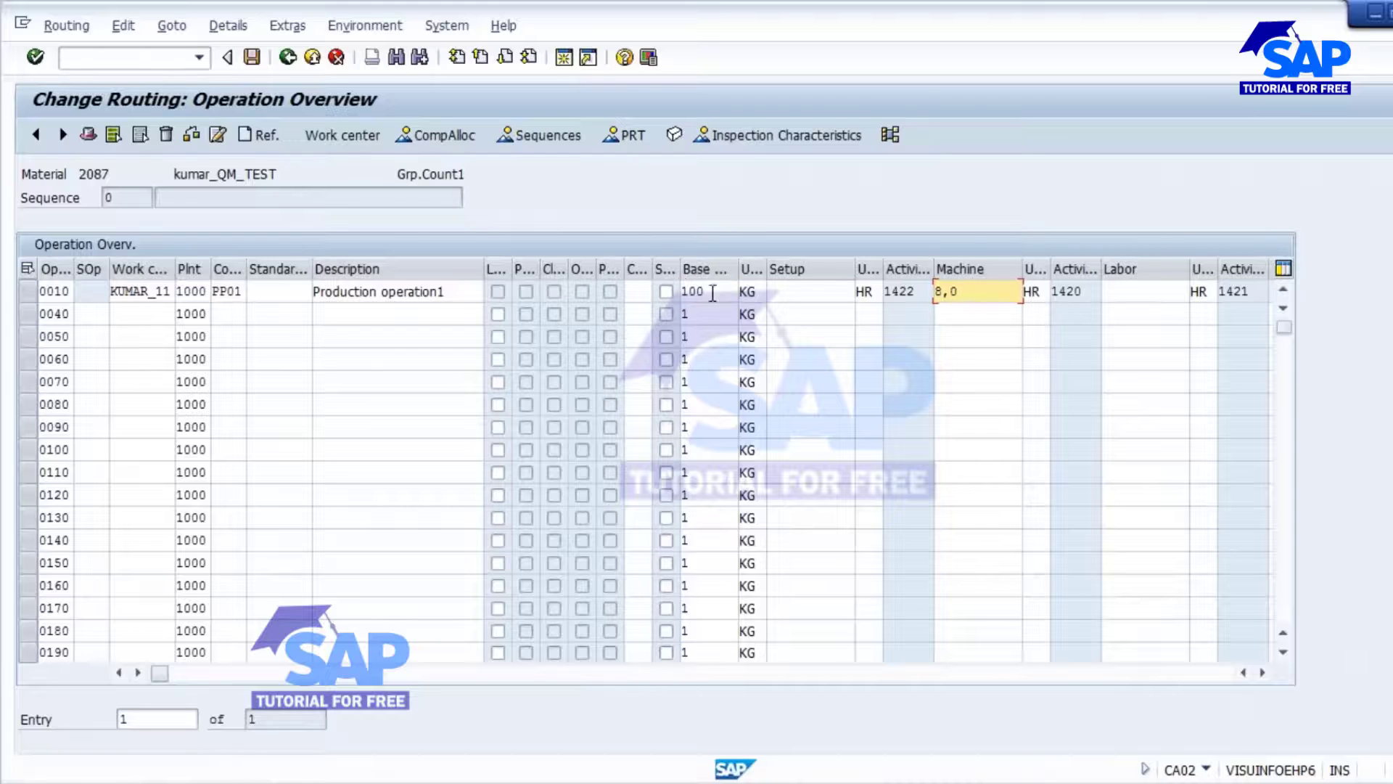
{"action": "left_click", "coordinate": [695, 291]}
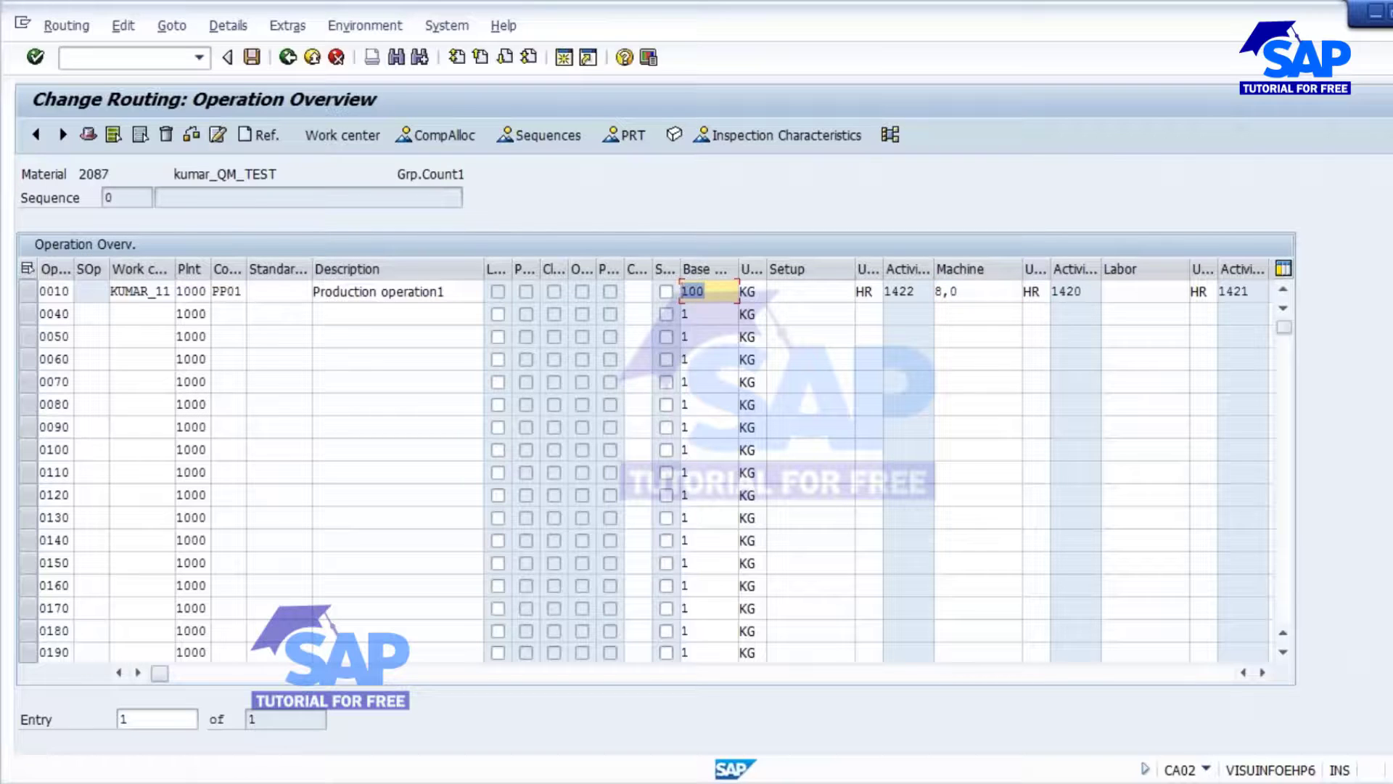
{"action": "left_click", "coordinate": [981, 292]}
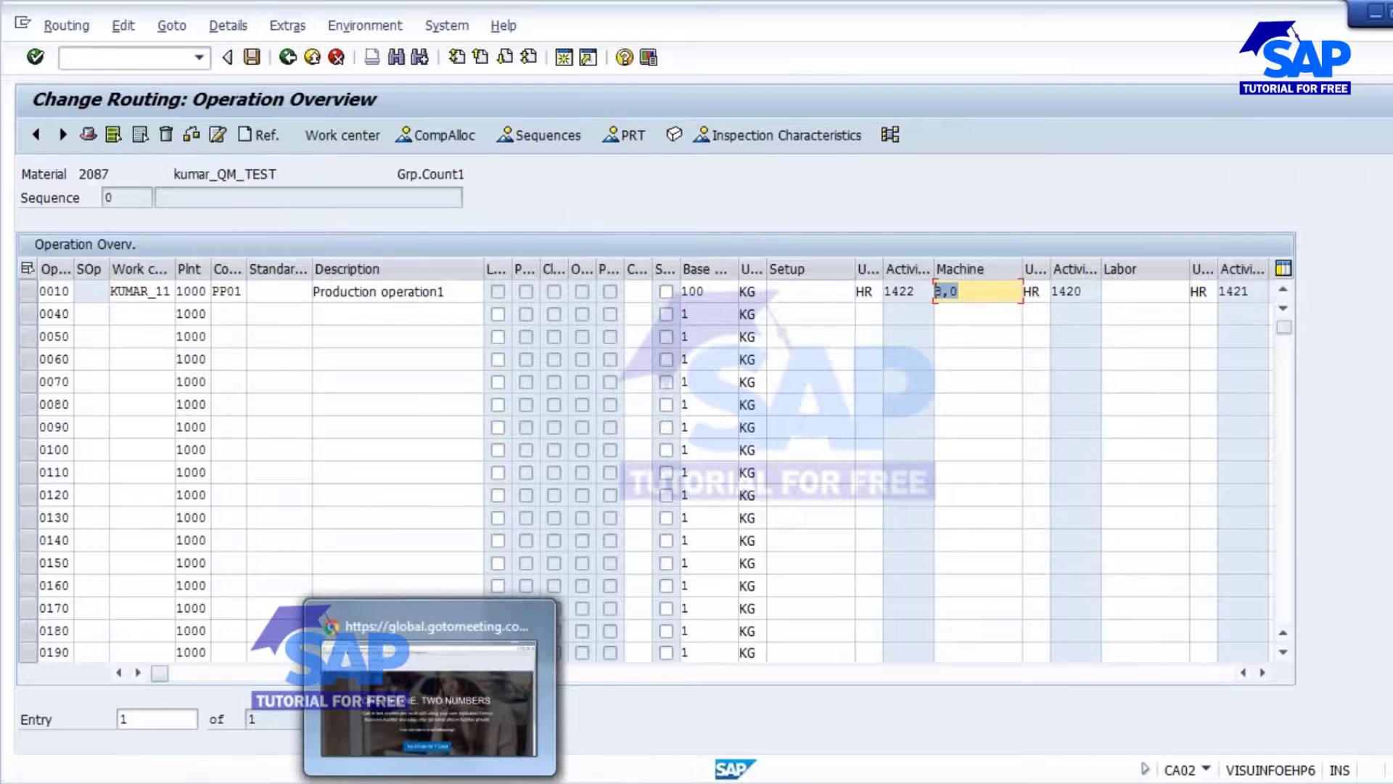
Step: Switch to the Notepad notes and delete the "Finish Date - 04.10.2016 - 3 days" and "Start date" lines
{"action": "left_click", "coordinate": [489, 782]}
{"action": "left_click_drag", "start_coordinate": [290, 577], "coordinate": [97, 548]}
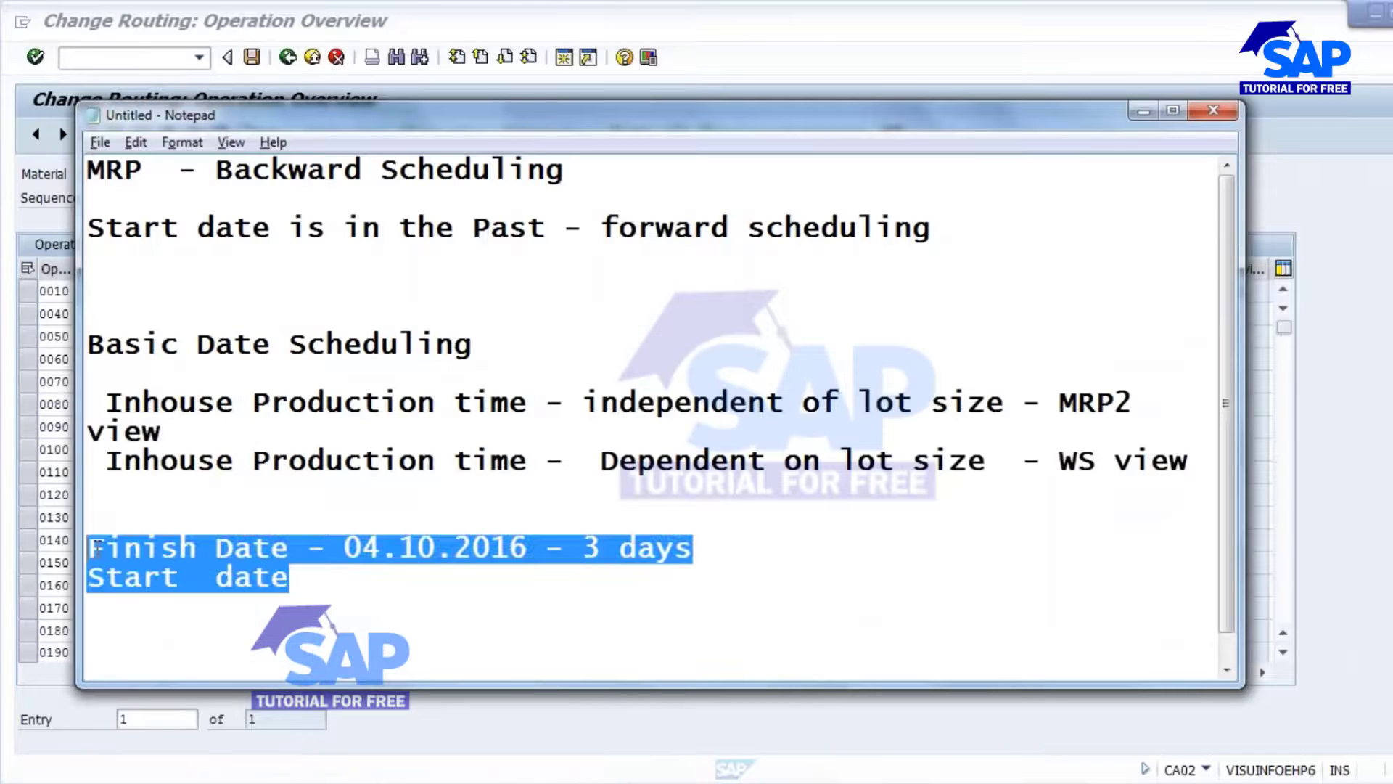
{"action": "key", "text": "Delete"}
{"action": "key", "text": "Delete"}
{"action": "key", "text": "Delete"}
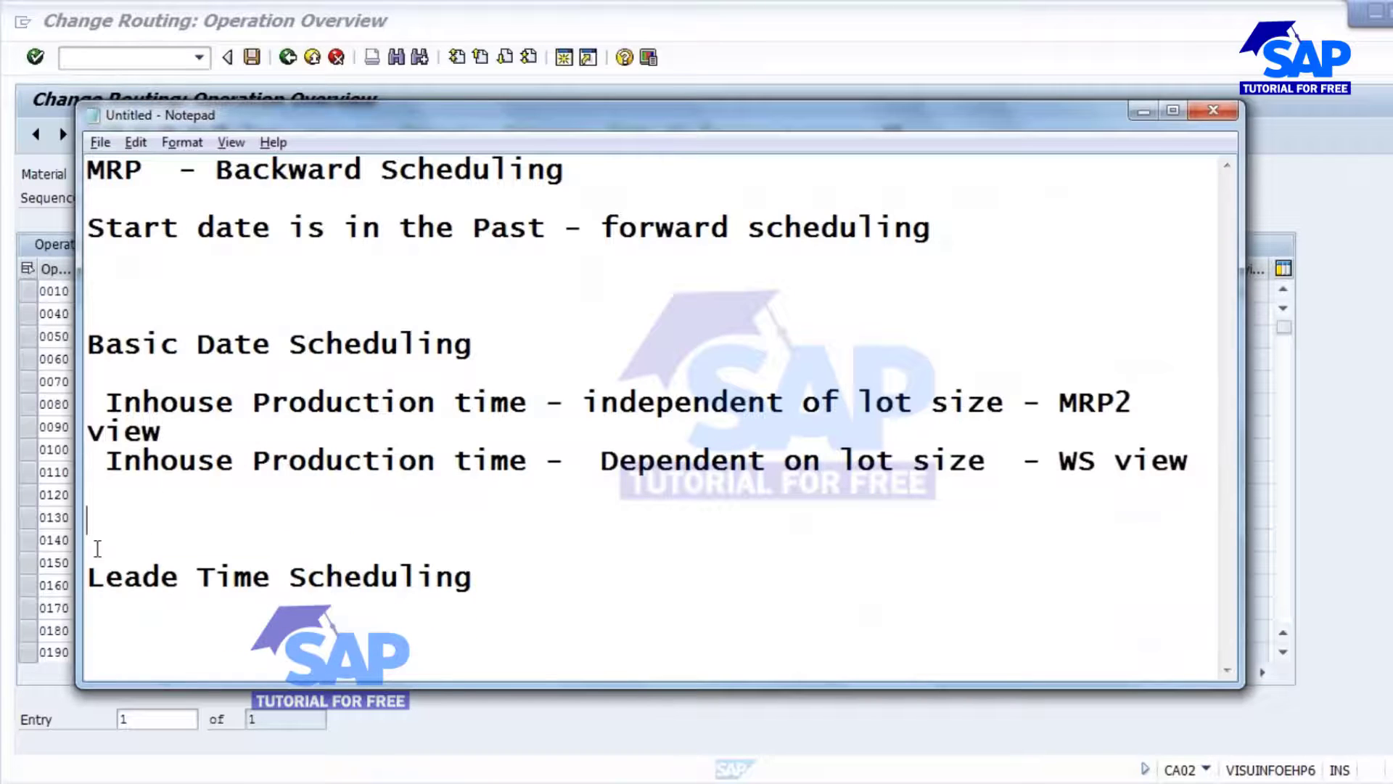
Step: Add the line "100 KG - 8 HRS - 1 day" above the lead time scheduling heading
{"action": "type", "text": "100 "}
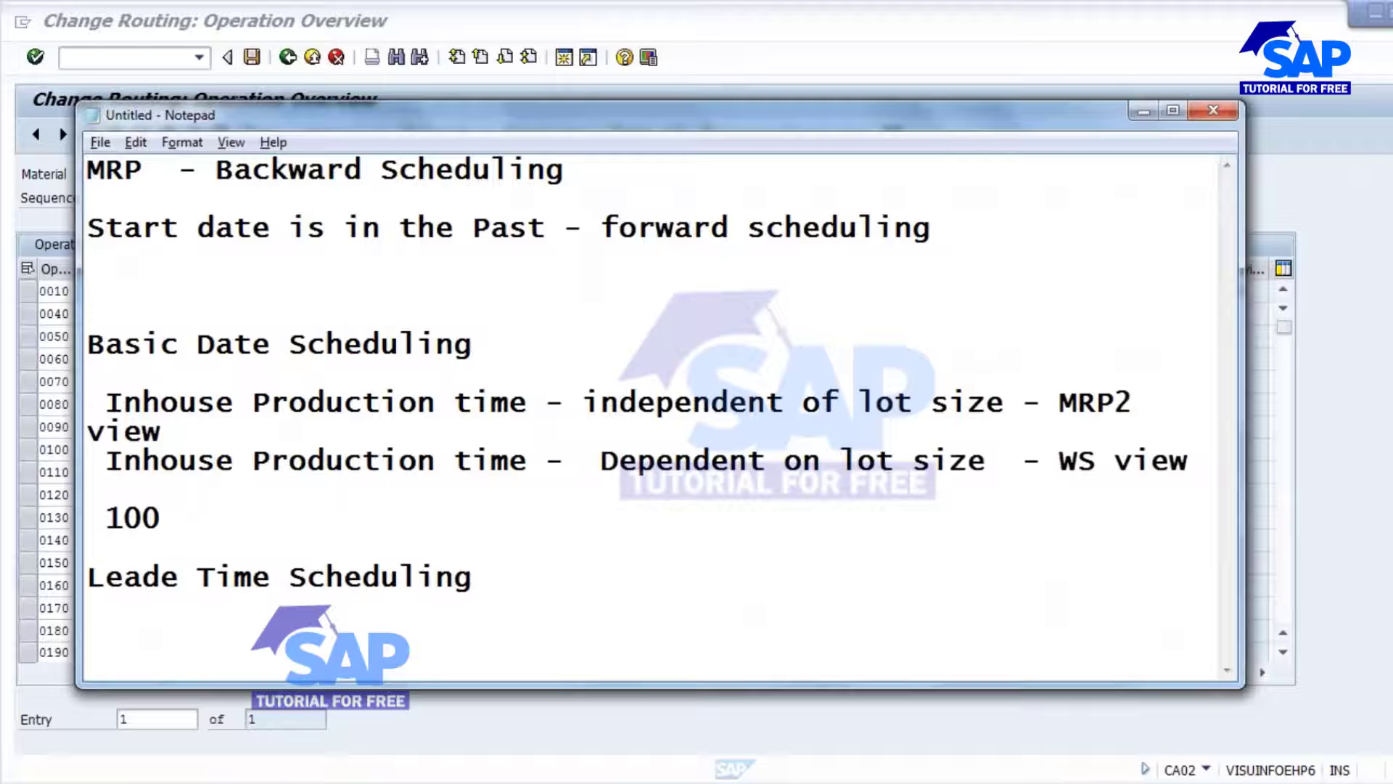
{"action": "type", "text": "KG-"}
{"action": "key", "text": "BackSpace"}
{"action": "type", "text": "- H"}
{"action": "key", "text": "BackSpace"}
{"action": "type", "text": "8 "}
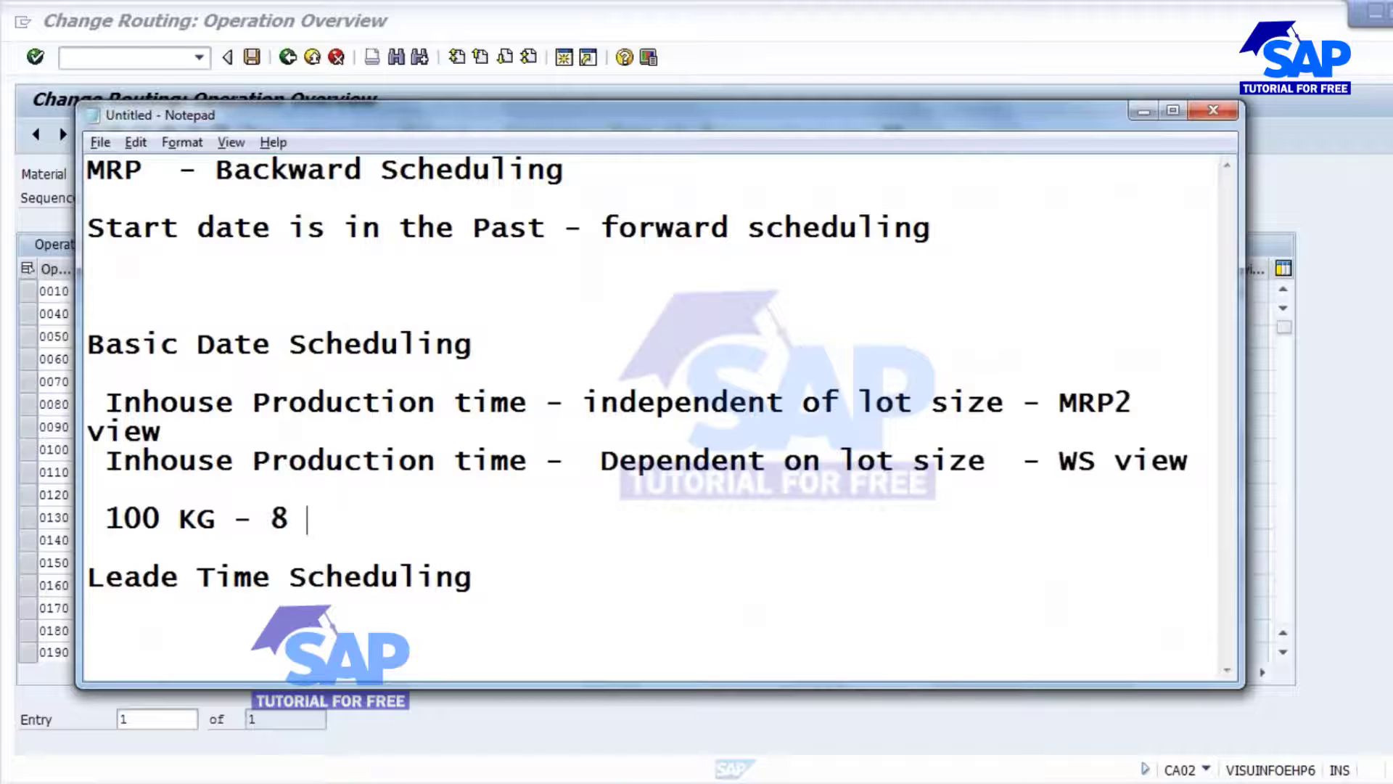
{"action": "type", "text": "HRS - 1 day"}
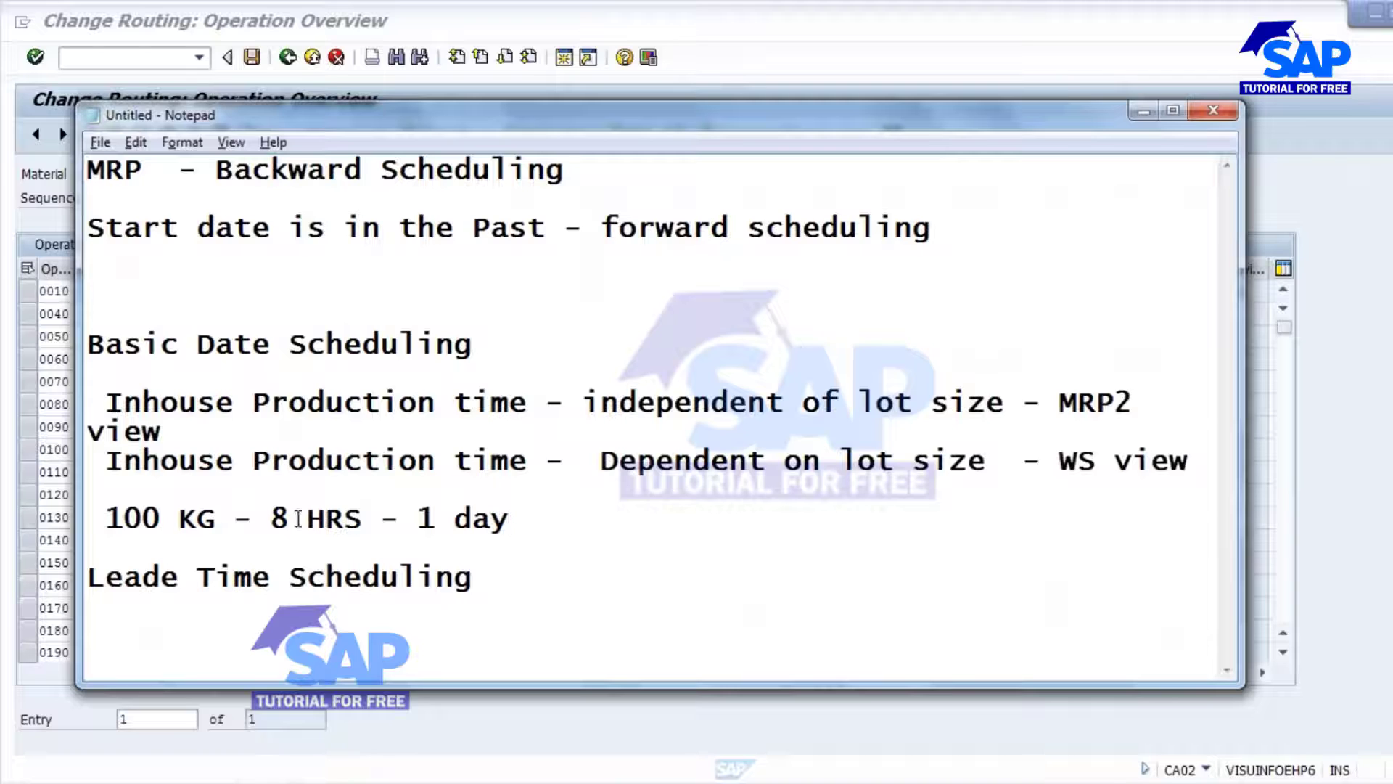
Step: Add the line "1000 kg - 10 days" below the 100 KG line, followed by blank lines
{"action": "left_click_drag", "start_coordinate": [271, 519], "coordinate": [381, 519]}
{"action": "left_click", "coordinate": [549, 524]}
{"action": "key", "text": "Return"}
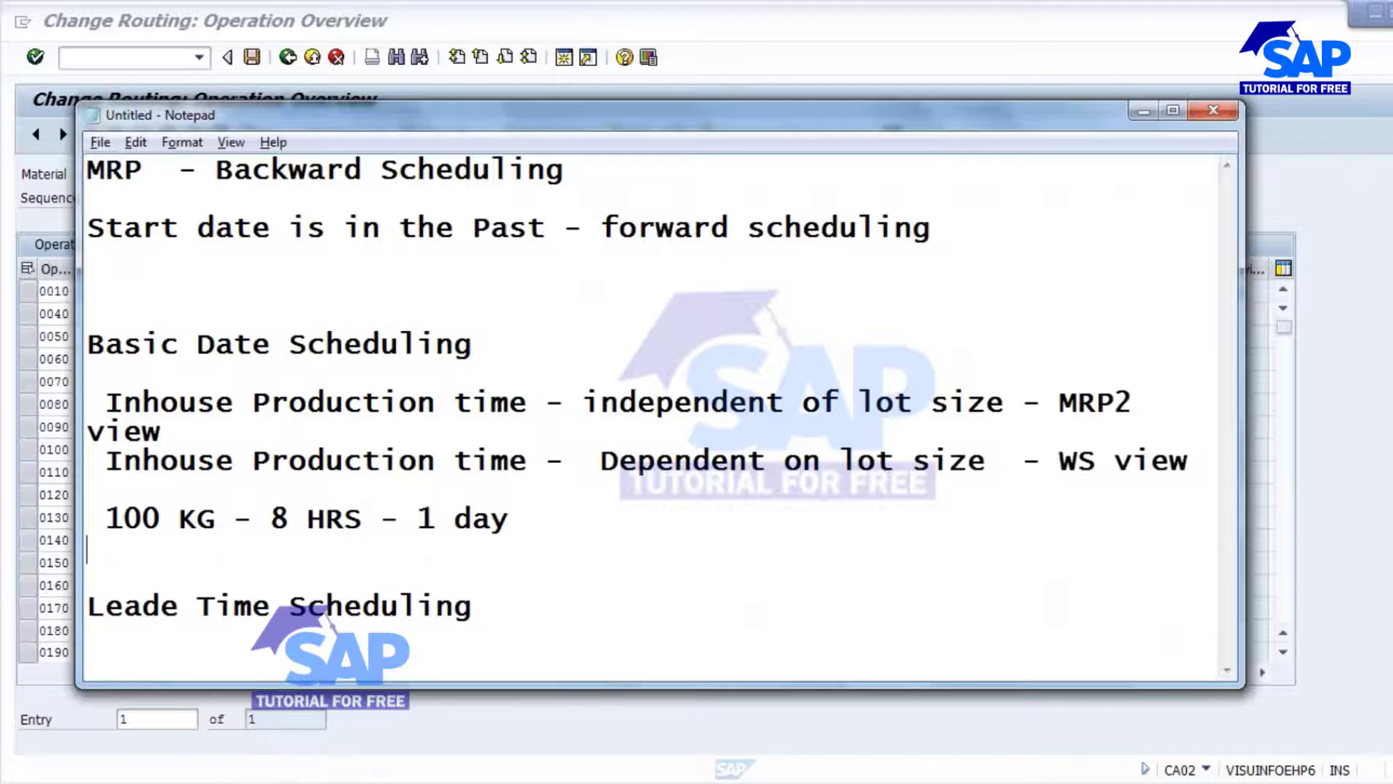
{"action": "type", "text": "1000 "}
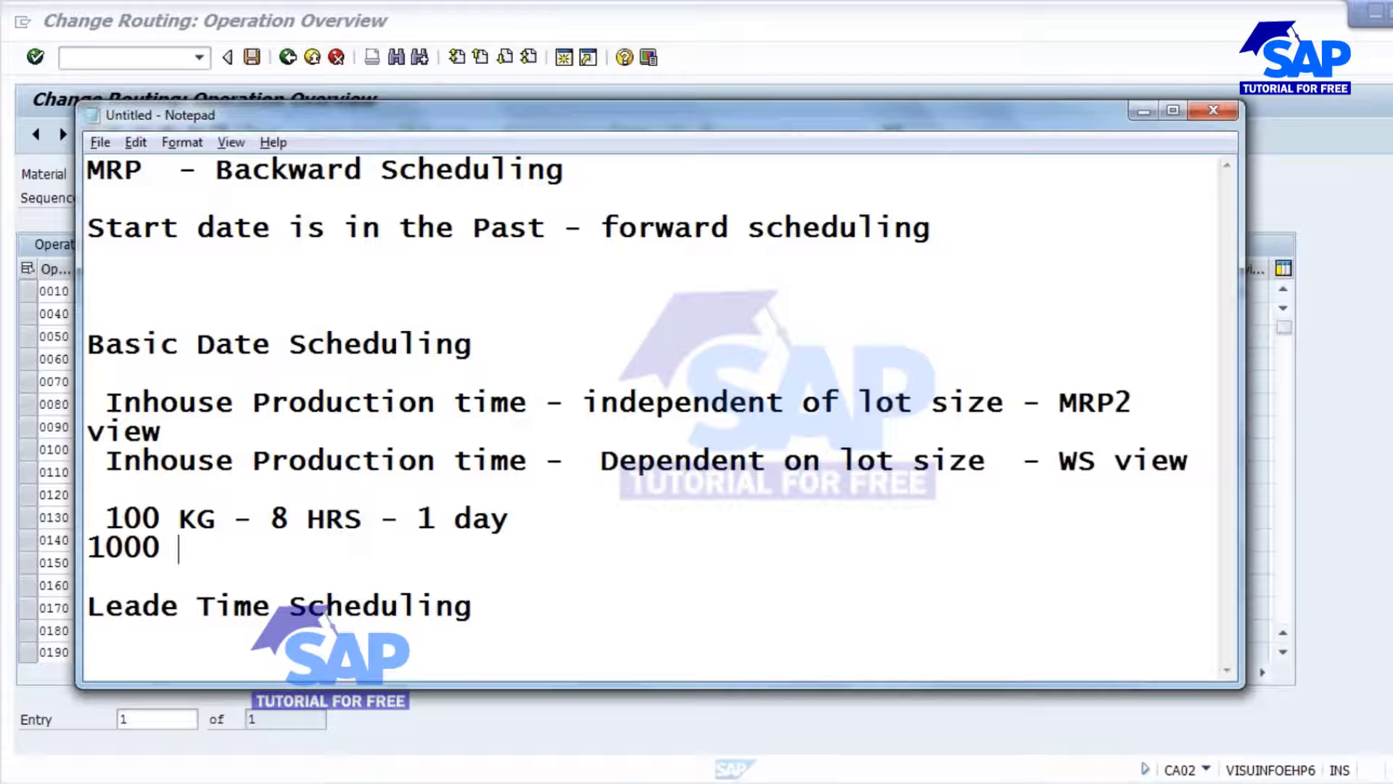
{"action": "type", "text": "kg - 10 days"}
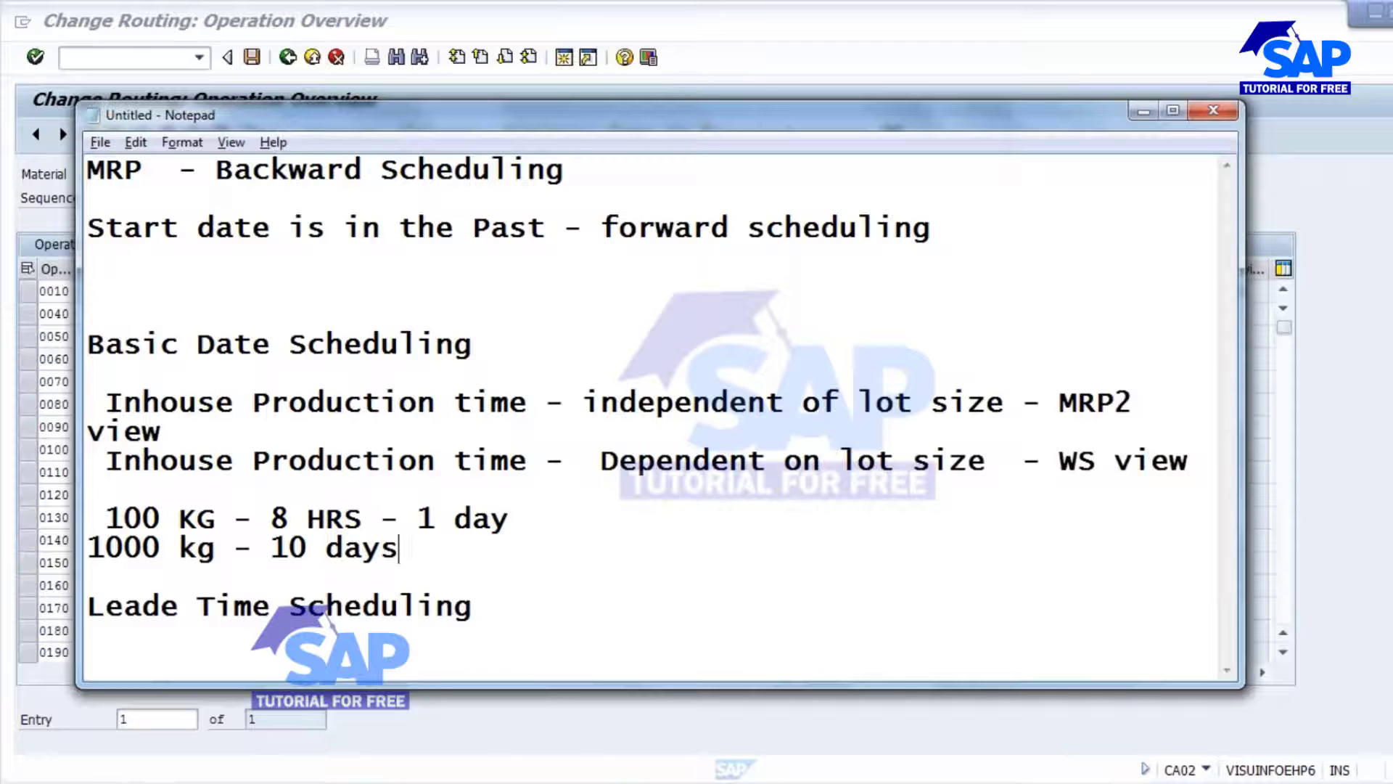
{"action": "key", "text": "Return"}
{"action": "key", "text": "Return"}
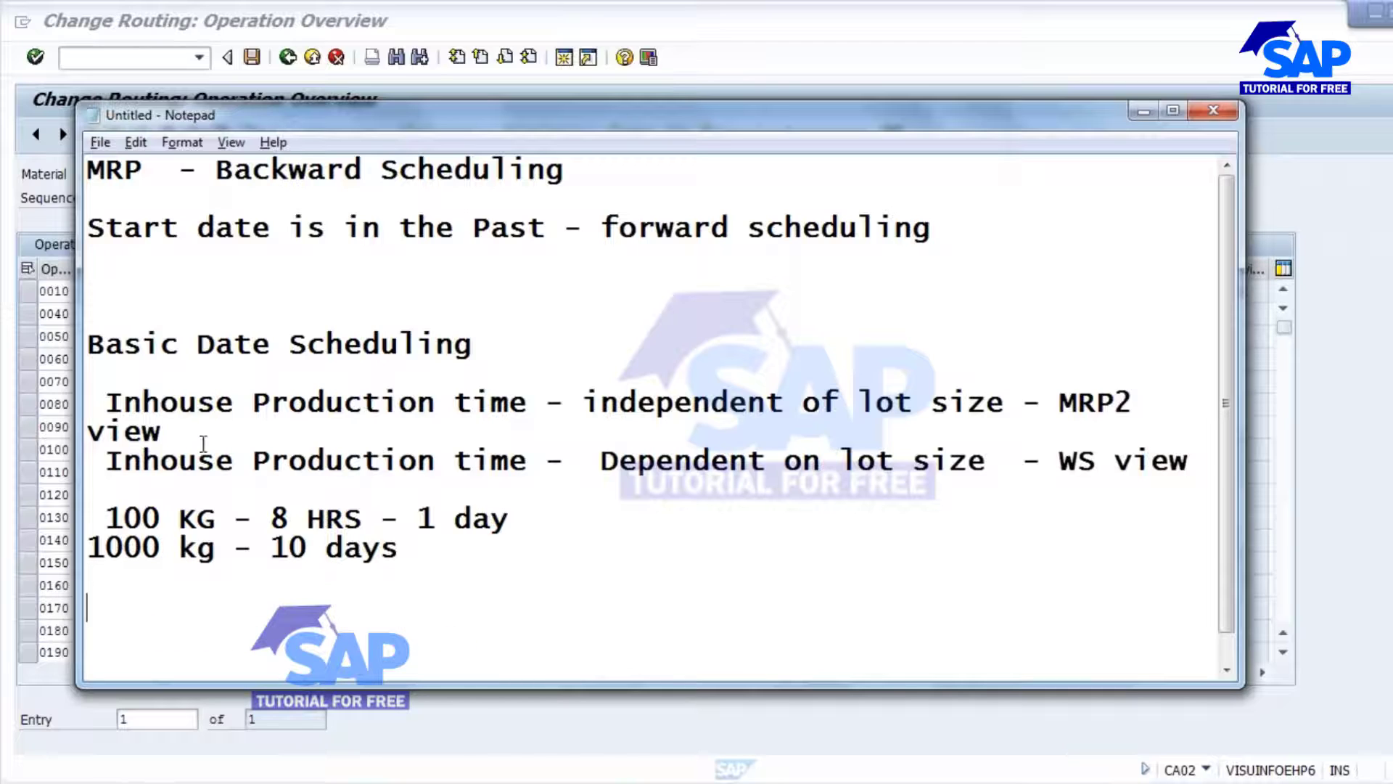
Step: Append "- 3" to the MRP2 view in-house production time note and compare it with the 10 days
{"action": "left_click", "coordinate": [162, 434]}
{"action": "type", "text": "- 3"}
{"action": "double_click", "coordinate": [215, 426]}
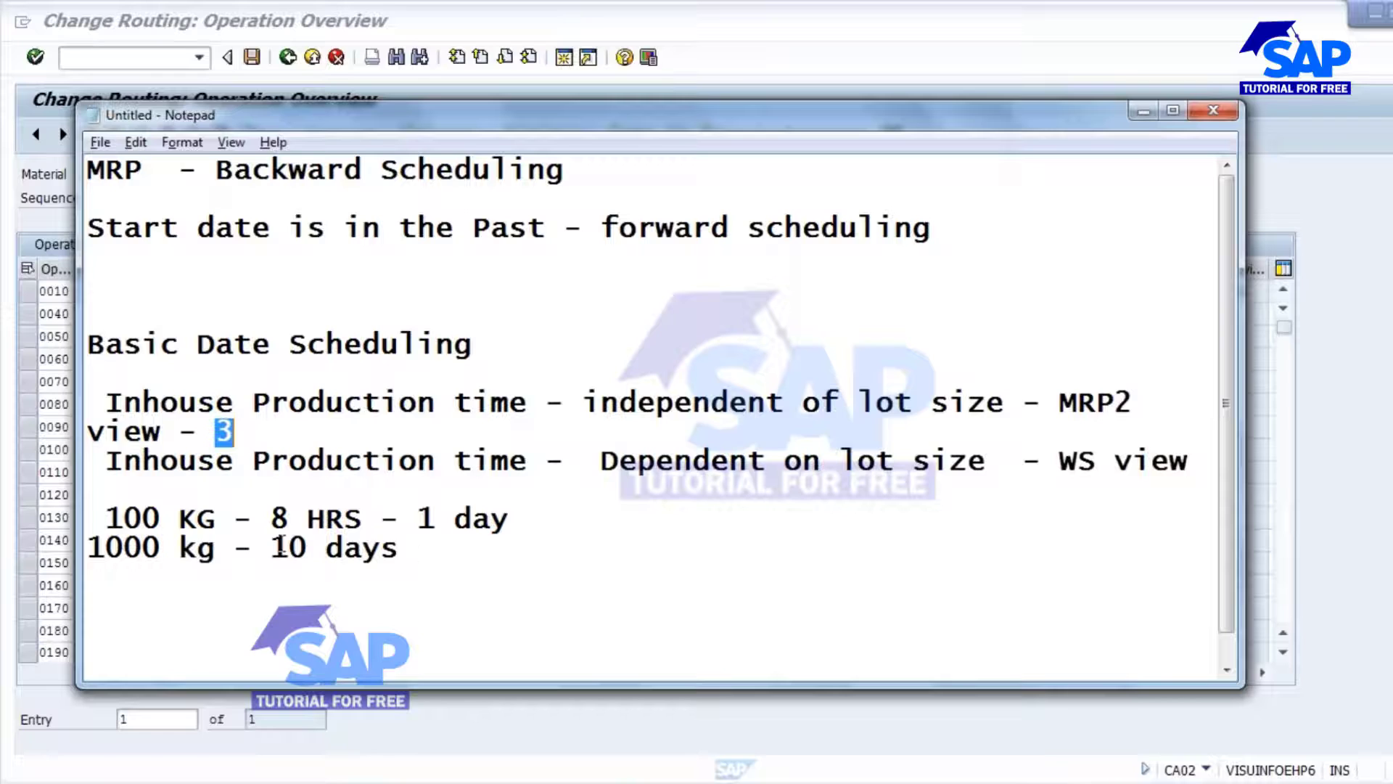
{"action": "left_click", "coordinate": [278, 548]}
{"action": "left_click_drag", "start_coordinate": [278, 548], "coordinate": [400, 548]}
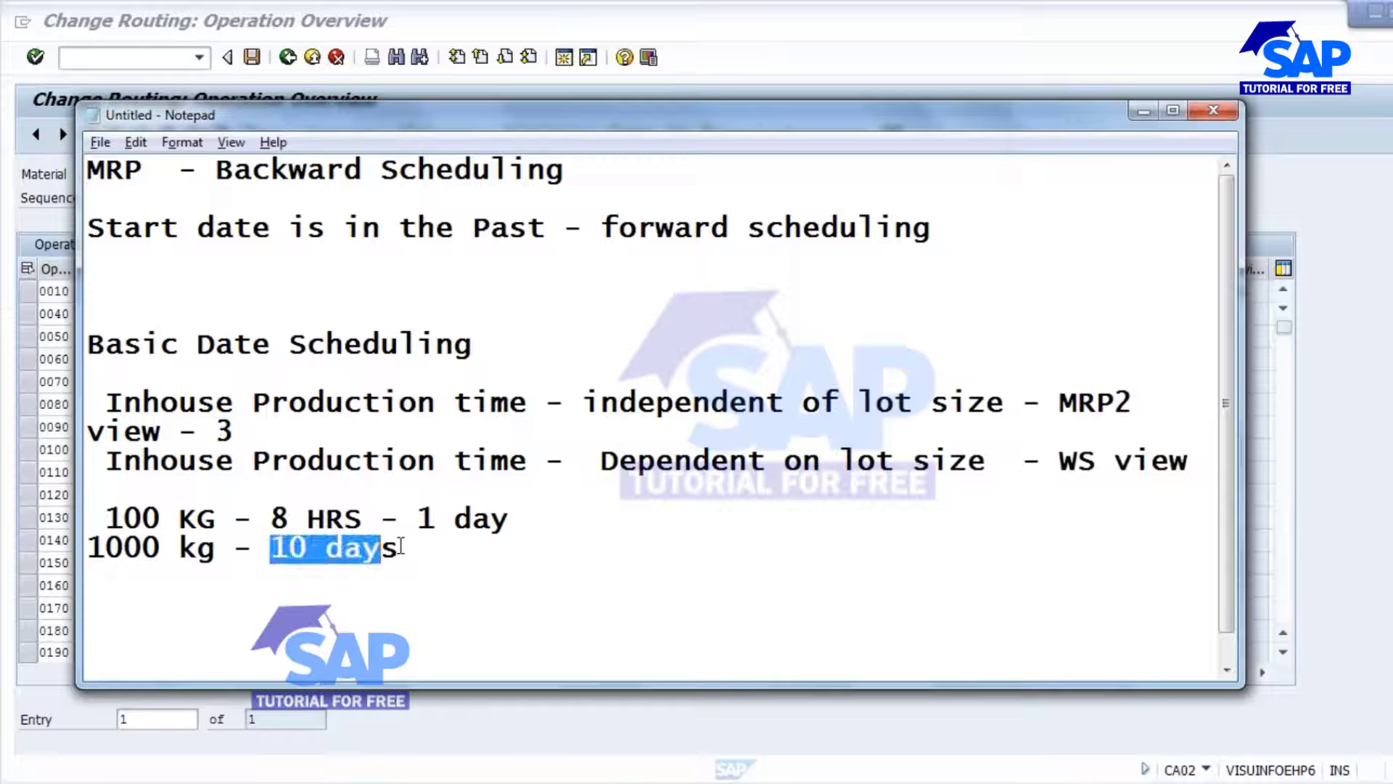
{"action": "left_click", "coordinate": [332, 553]}
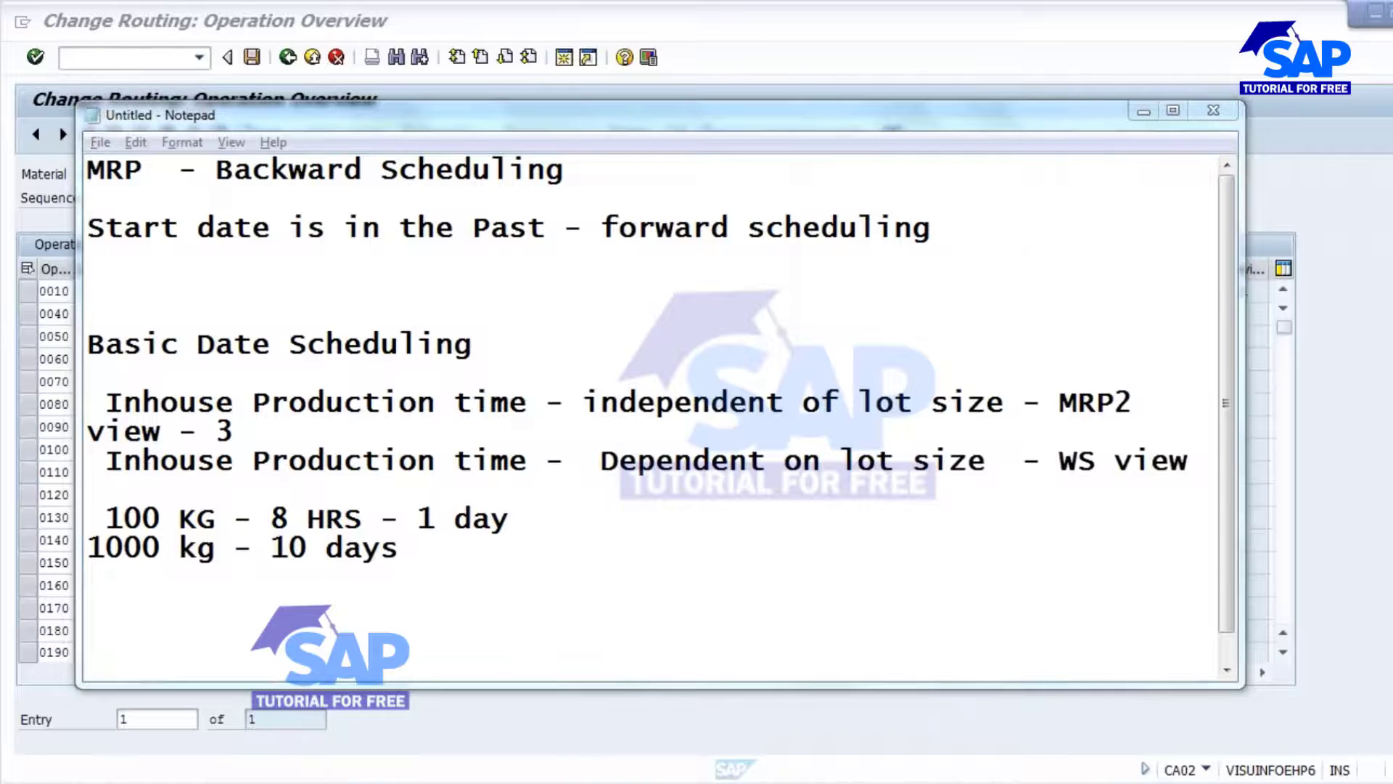
Step: Return to the routing session in SAP, recheck operation 0010's machine time and base quantity, and save the routing
{"action": "left_click", "coordinate": [880, 700]}
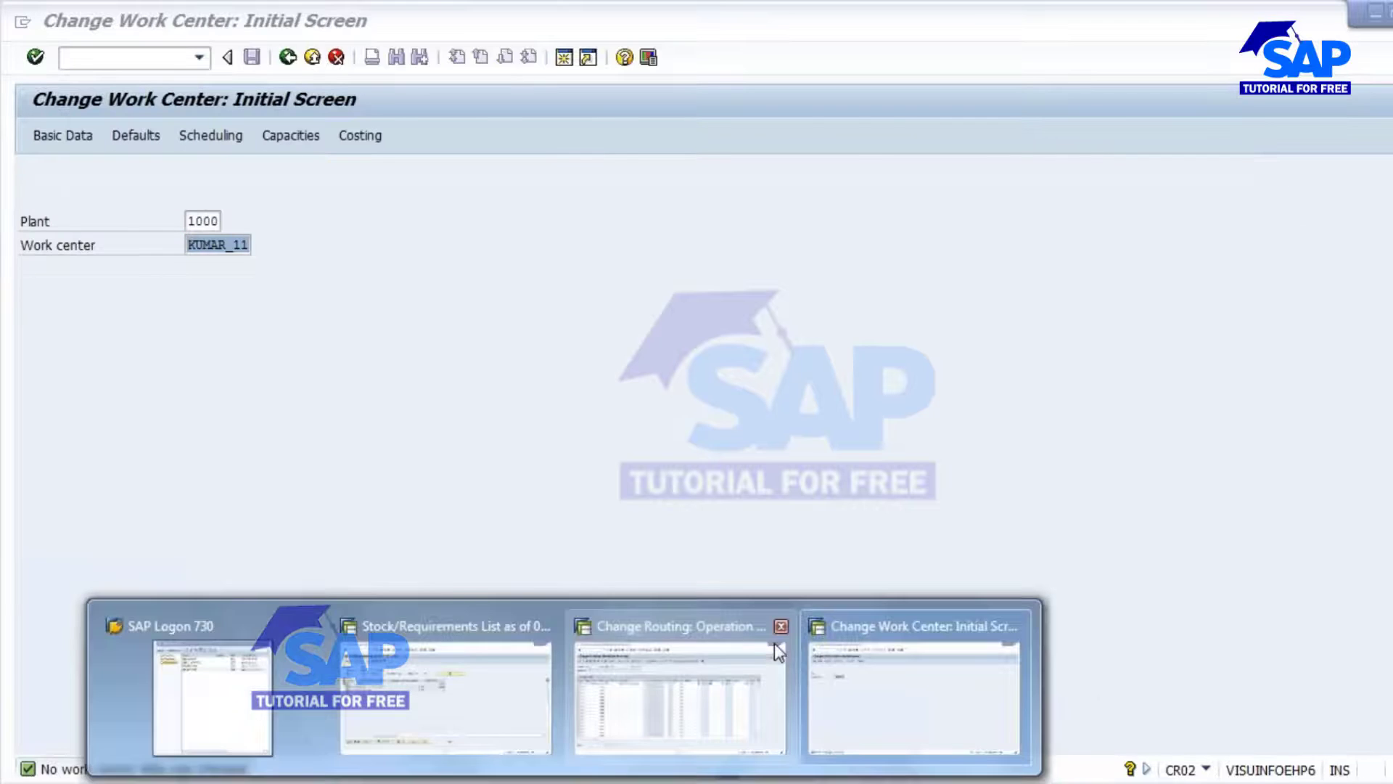
{"action": "left_click", "coordinate": [774, 643]}
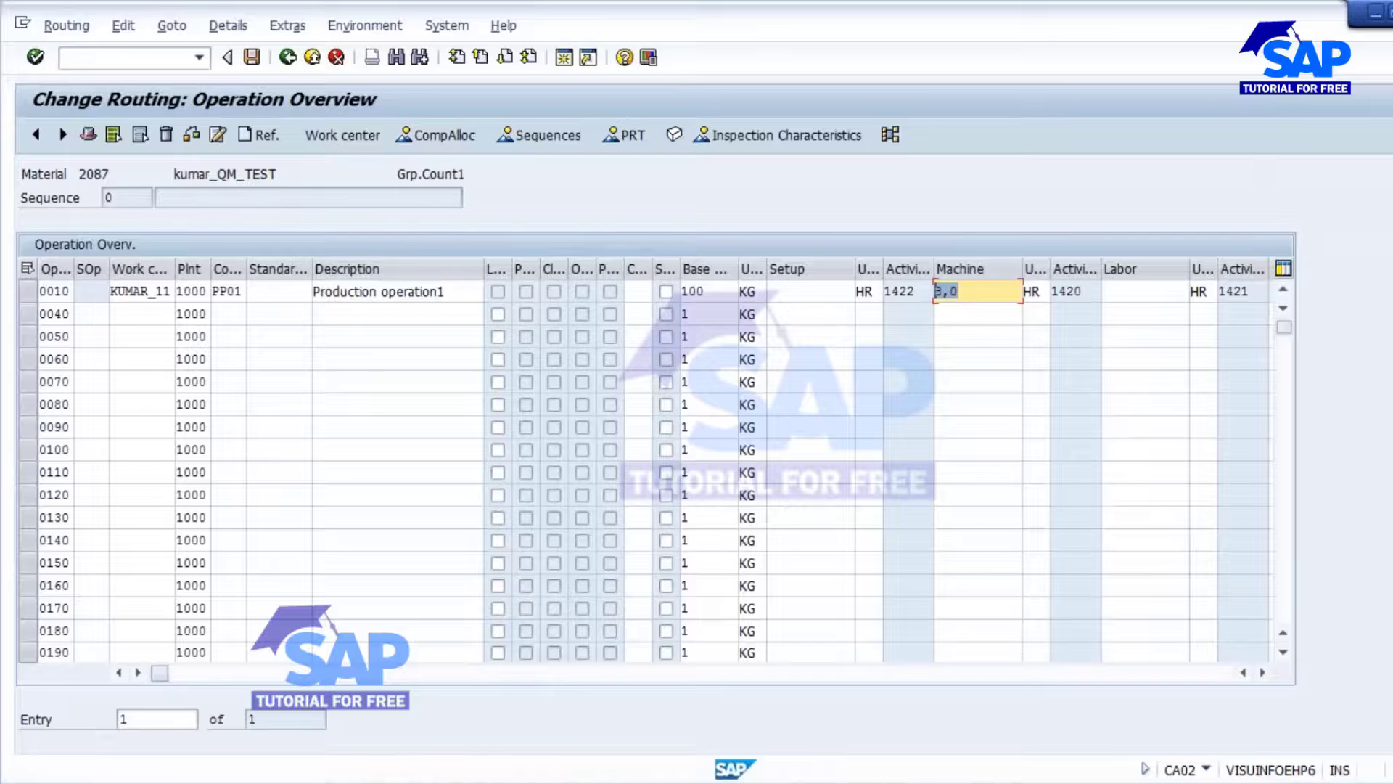
{"action": "left_click", "coordinate": [967, 290]}
{"action": "double_click", "coordinate": [702, 291]}
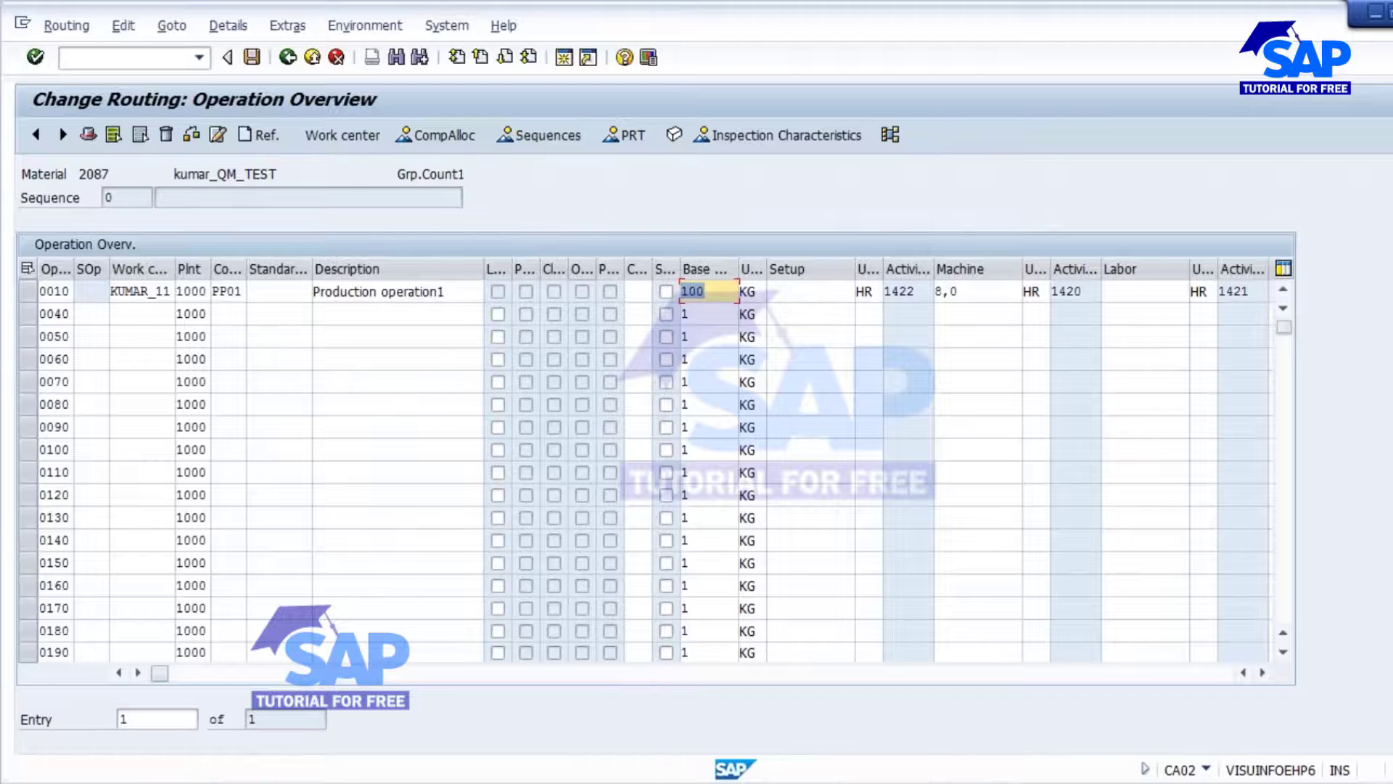
{"action": "left_click", "coordinate": [251, 57]}
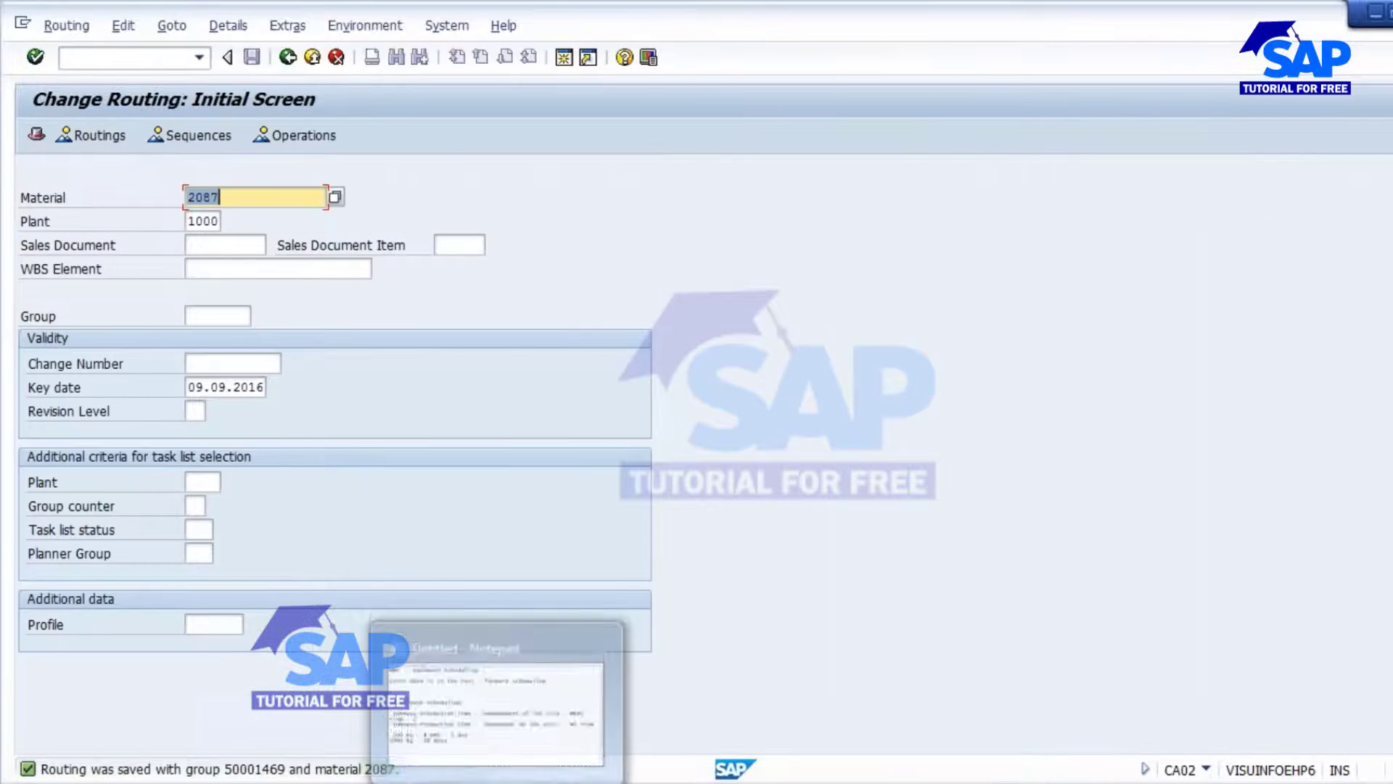
Step: Open the planned order dated 04.10.2016 for change from the stock/requirements list and delete it
{"action": "left_click", "coordinate": [565, 782]}
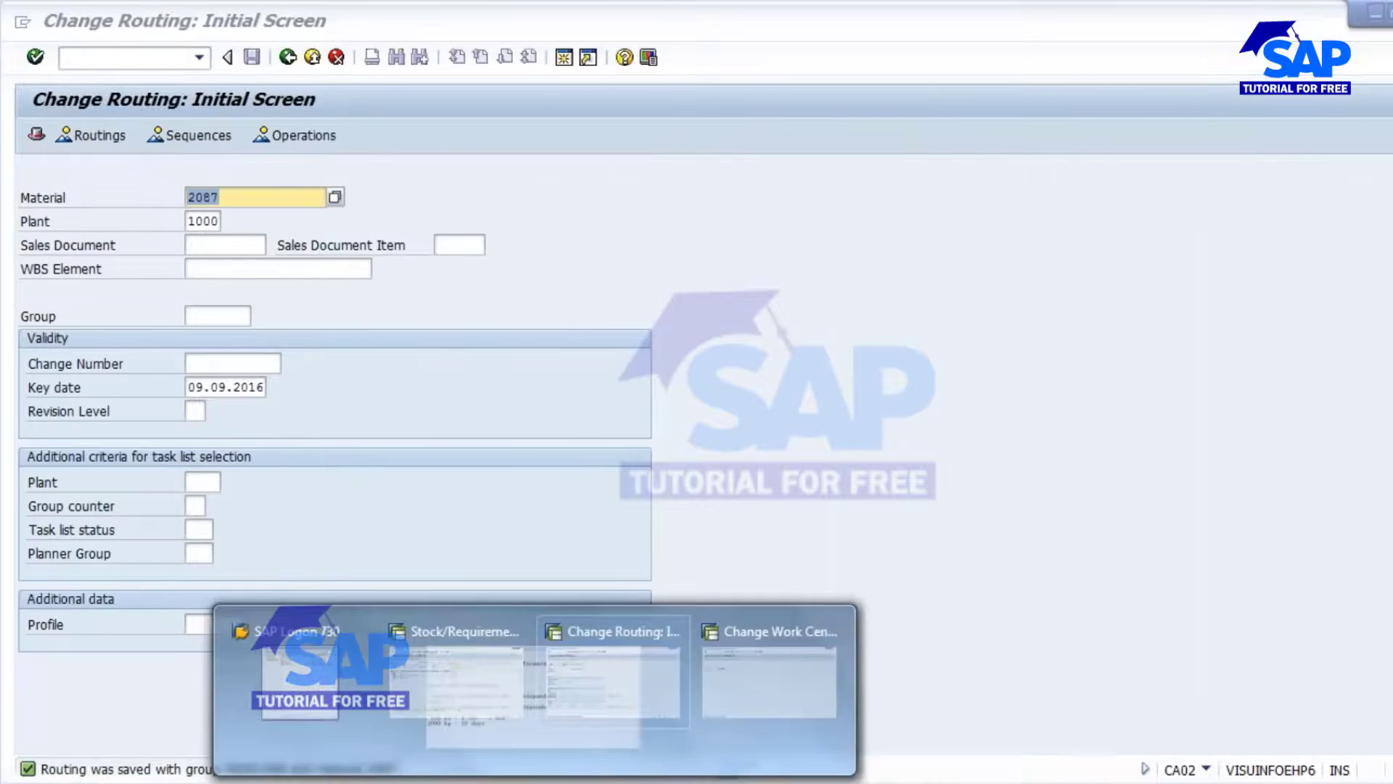
{"action": "left_click", "coordinate": [498, 679]}
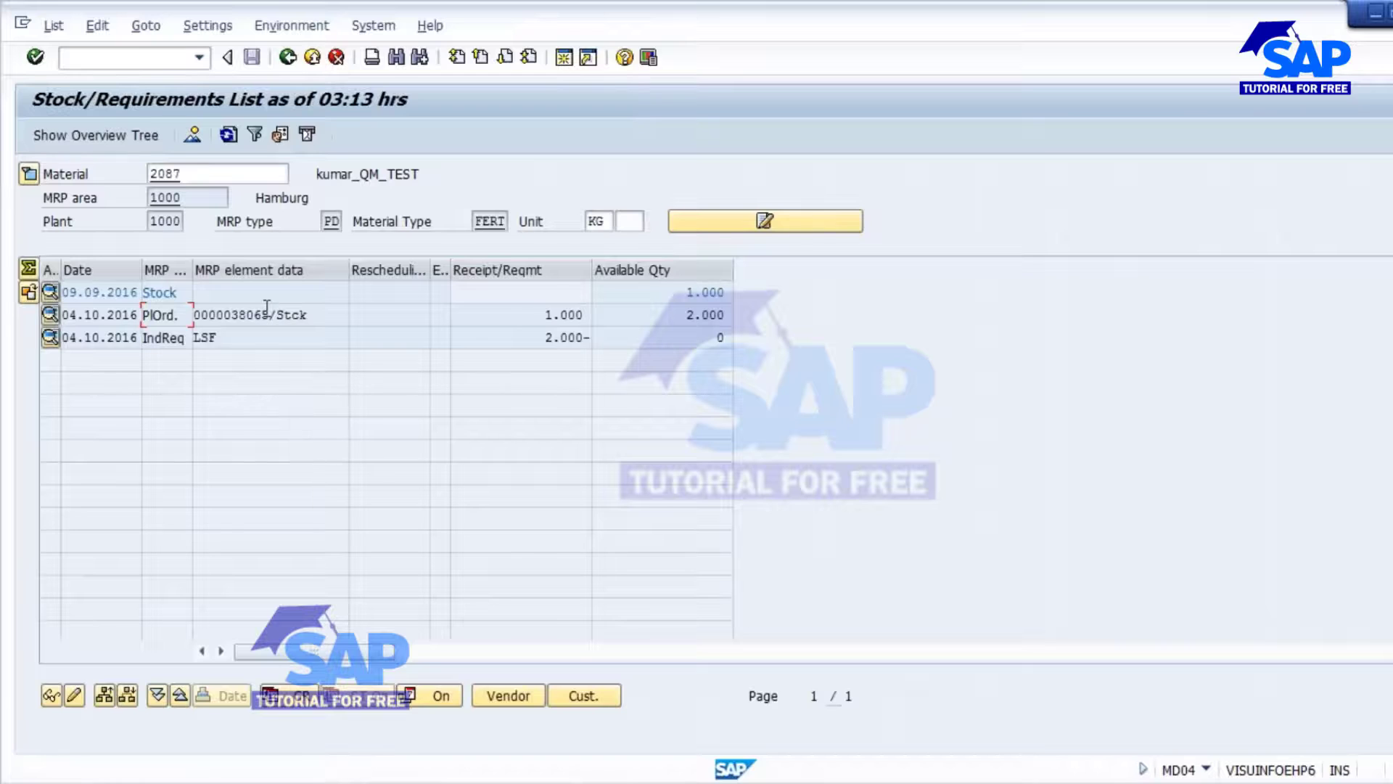
{"action": "left_click", "coordinate": [50, 314]}
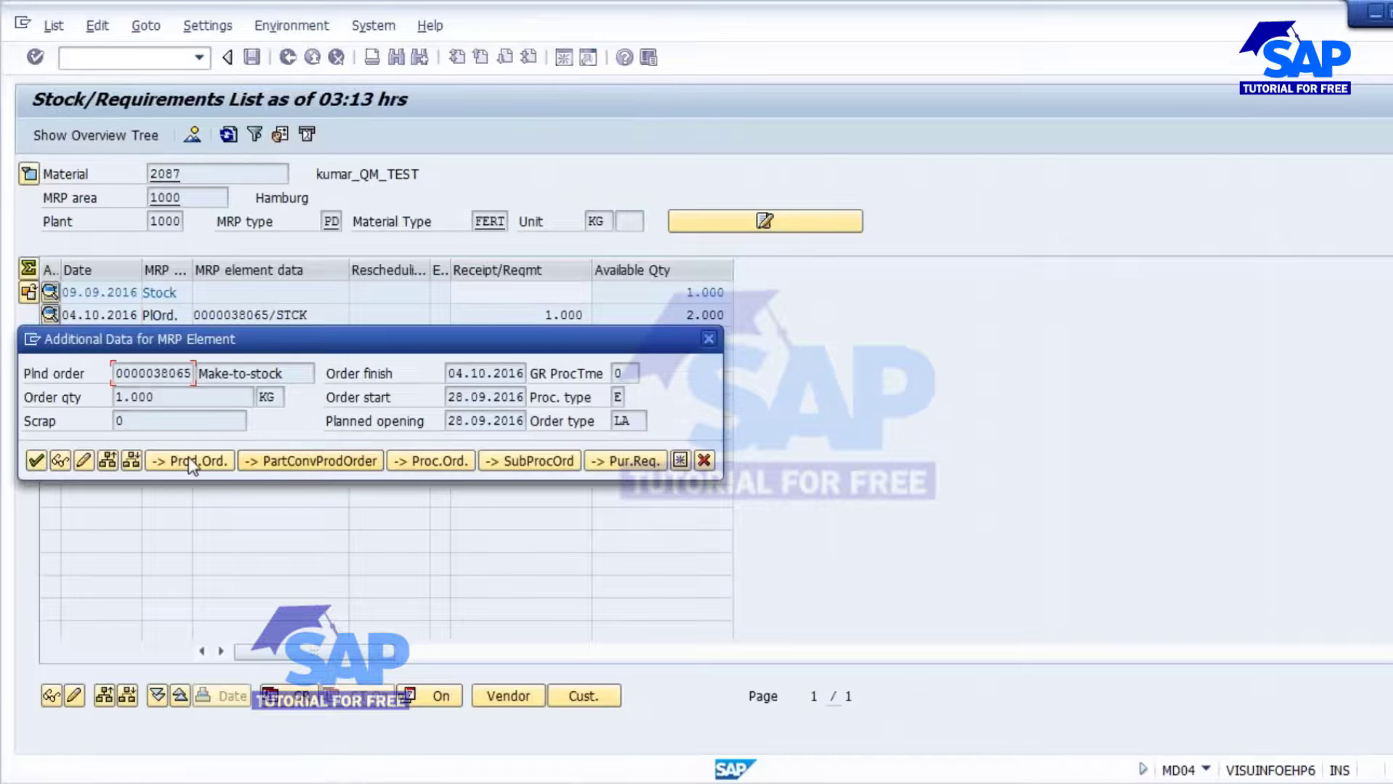
{"action": "left_click", "coordinate": [89, 462]}
{"action": "left_click", "coordinate": [37, 133]}
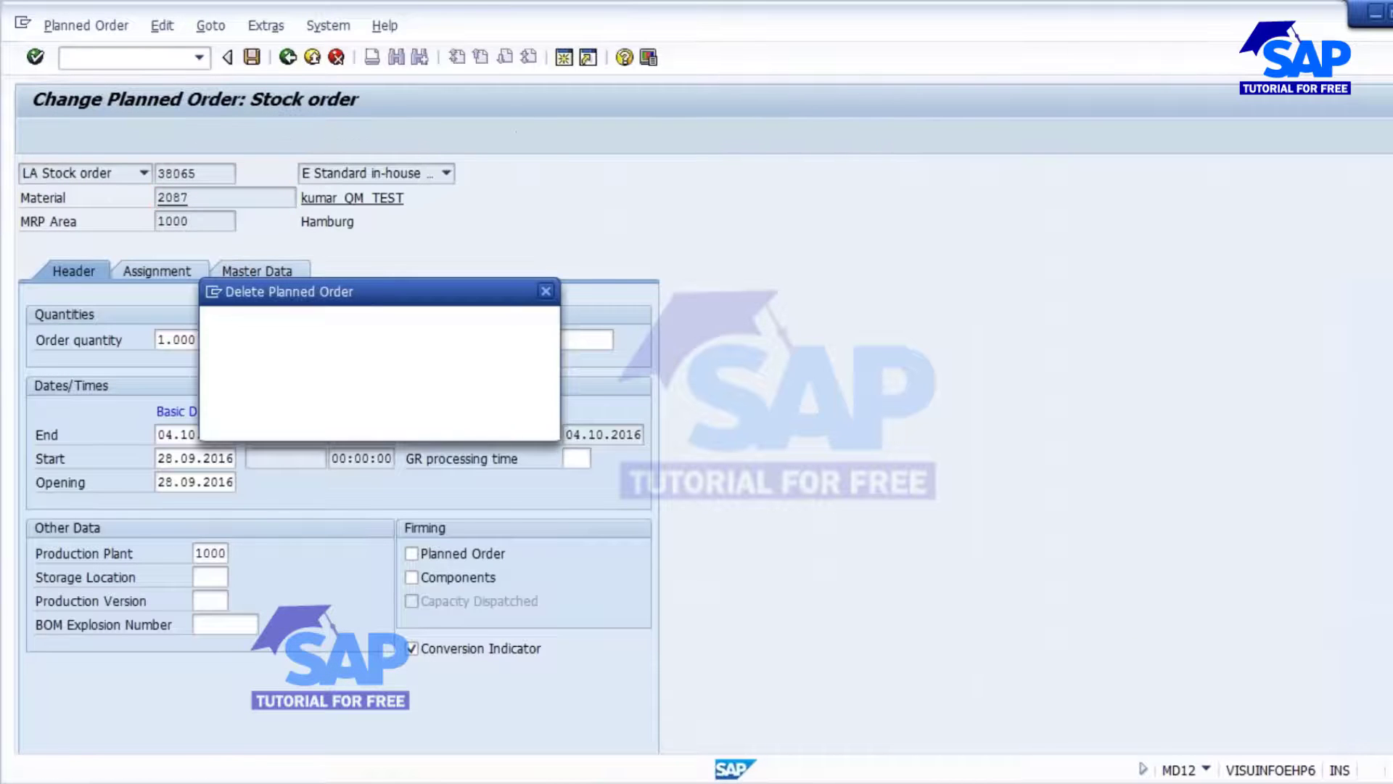
{"action": "left_click", "coordinate": [284, 420]}
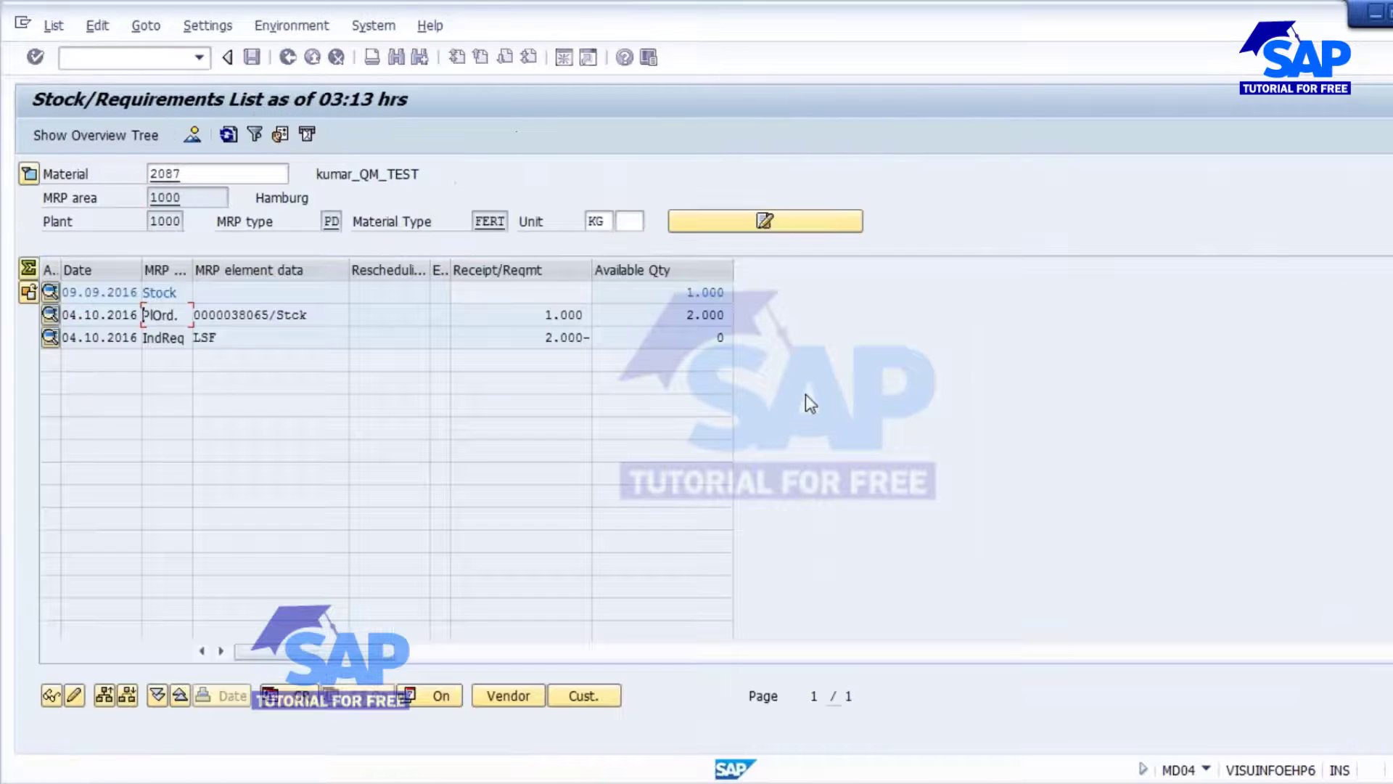
Step: Refresh the stock/requirements list and compare the independent requirement with the available quantities
{"action": "left_click", "coordinate": [228, 135]}
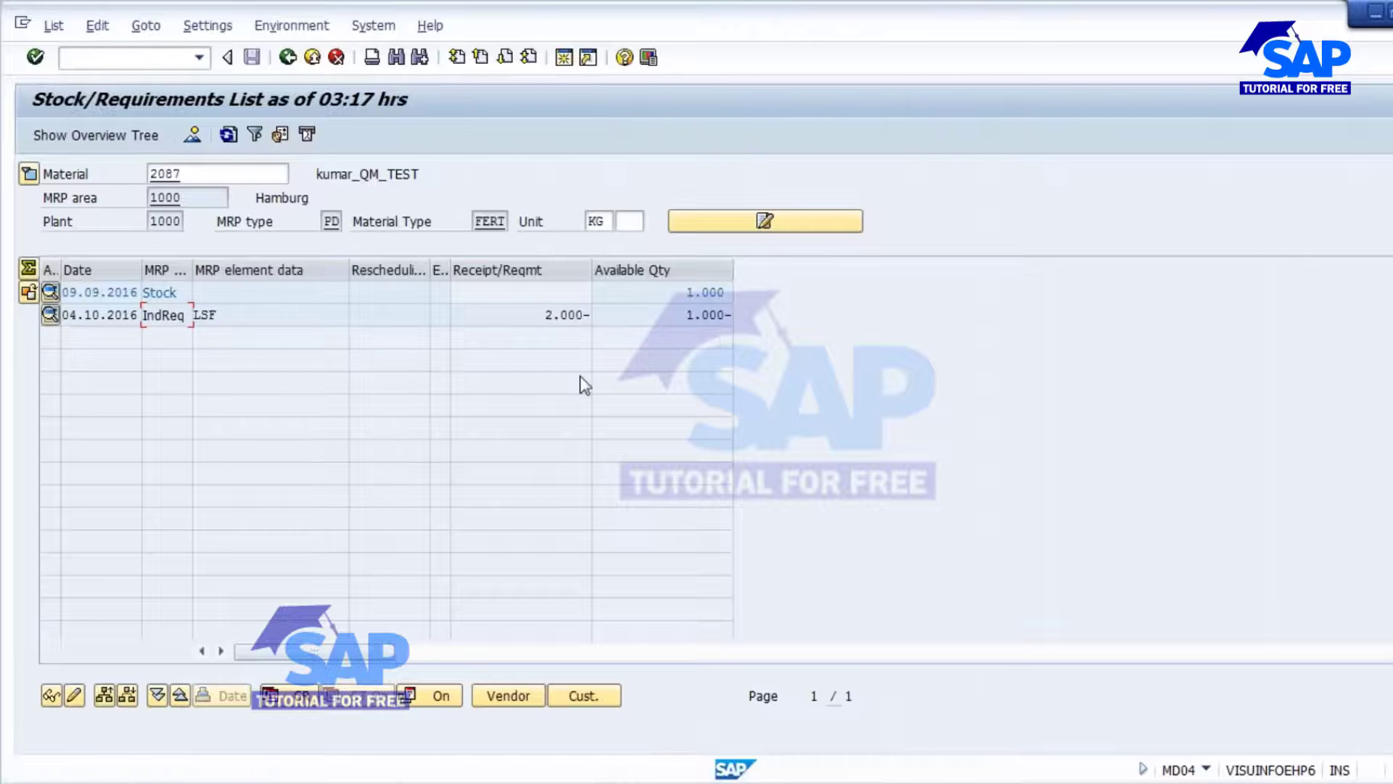
{"action": "left_click_drag", "start_coordinate": [537, 319], "coordinate": [607, 320]}
{"action": "left_click_drag", "start_coordinate": [684, 292], "coordinate": [734, 317]}
Step: Run single-item, multi-level MRP for material 2087 in plant 1000 with transaction MD02, using the work center session
{"action": "mouse_move", "coordinate": [563, 776]}
{"action": "left_click", "coordinate": [923, 699]}
{"action": "left_click", "coordinate": [116, 57]}
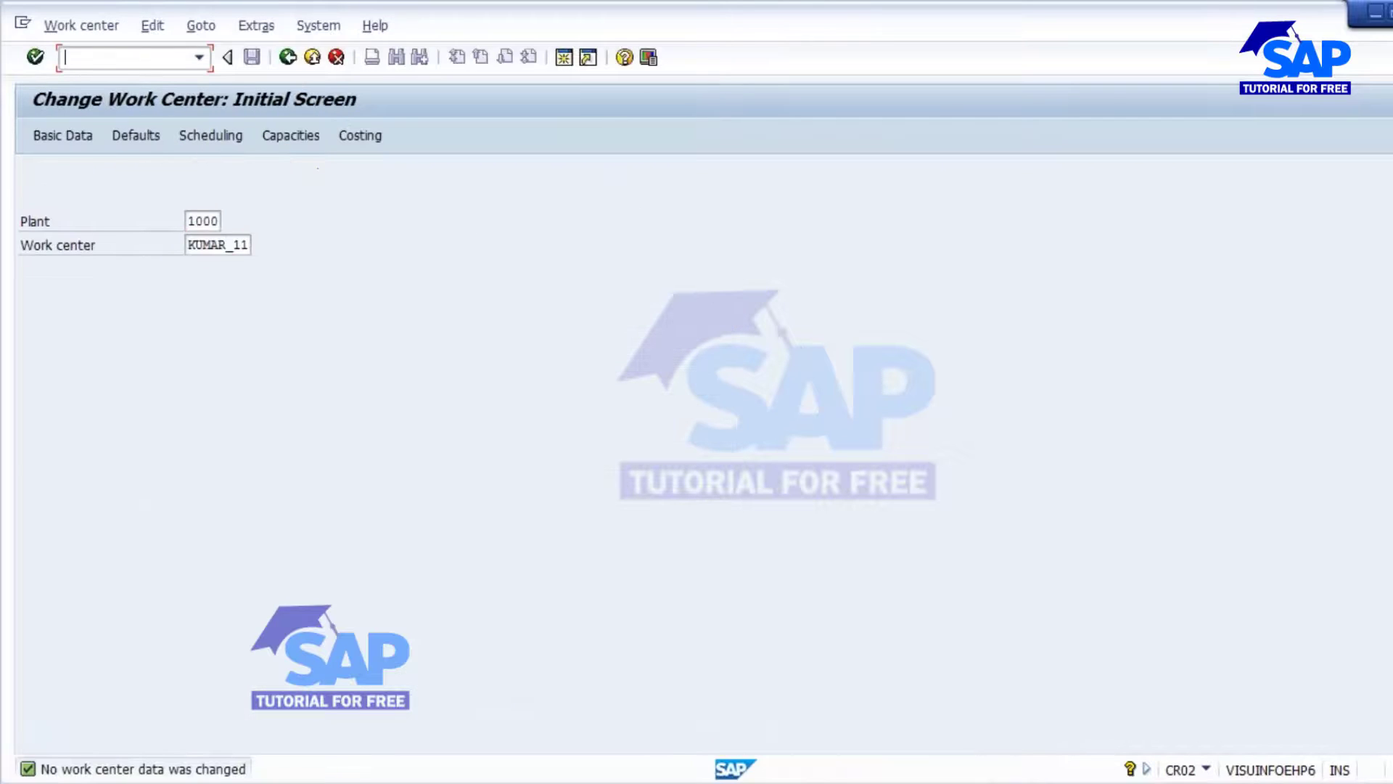
{"action": "type", "text": "/nmd02"}
{"action": "key", "text": "Return"}
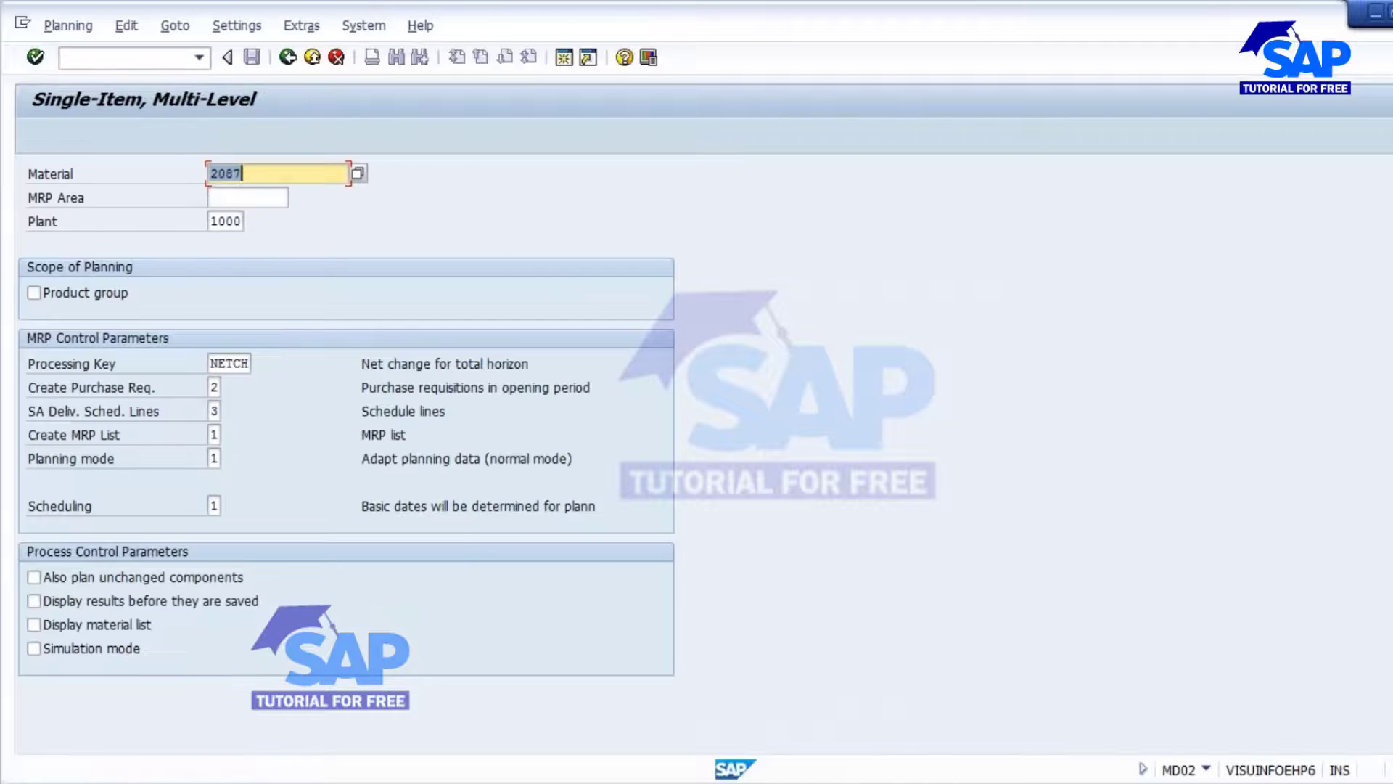
{"action": "key", "text": "Return"}
{"action": "key", "text": "Return"}
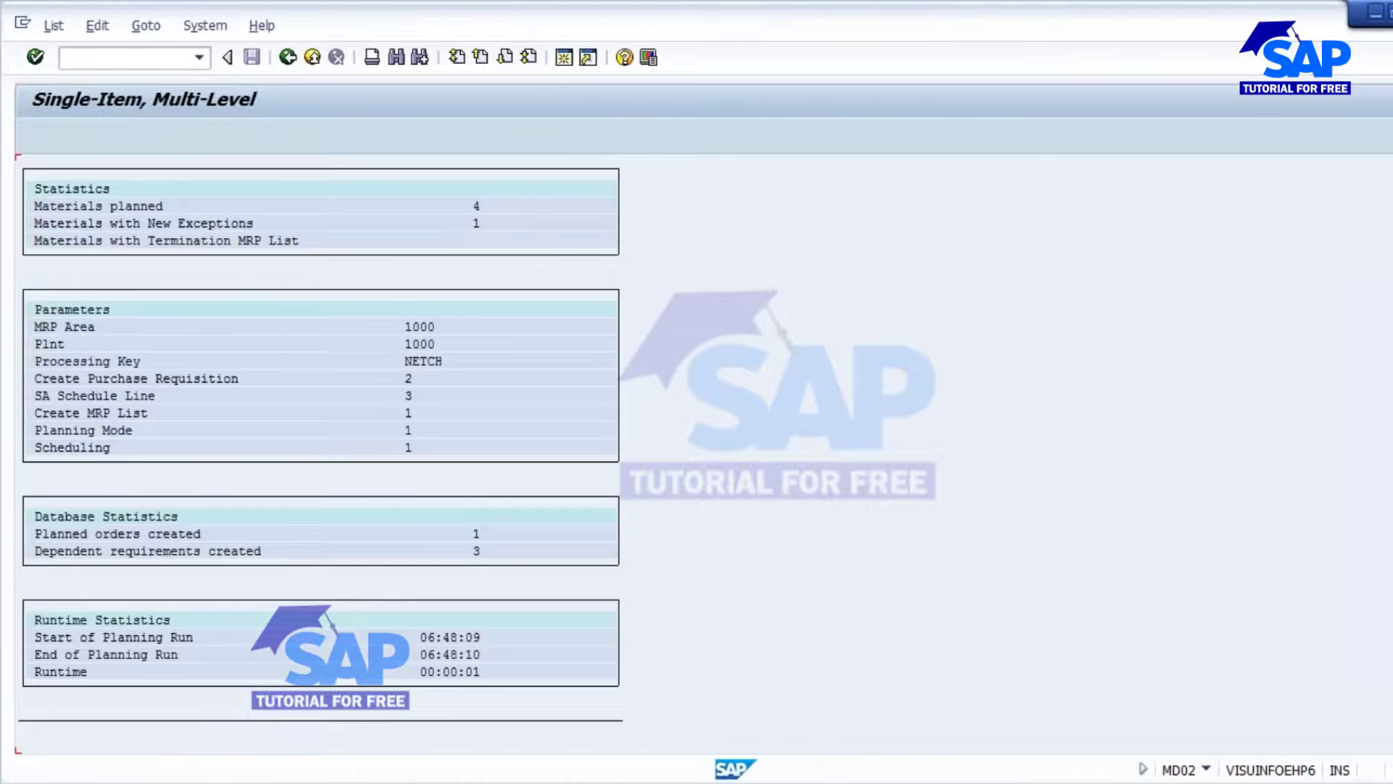
Step: Refresh the stock/requirements list and examine the order start date in the new planned order's details
{"action": "key", "text": "alt+Tab"}
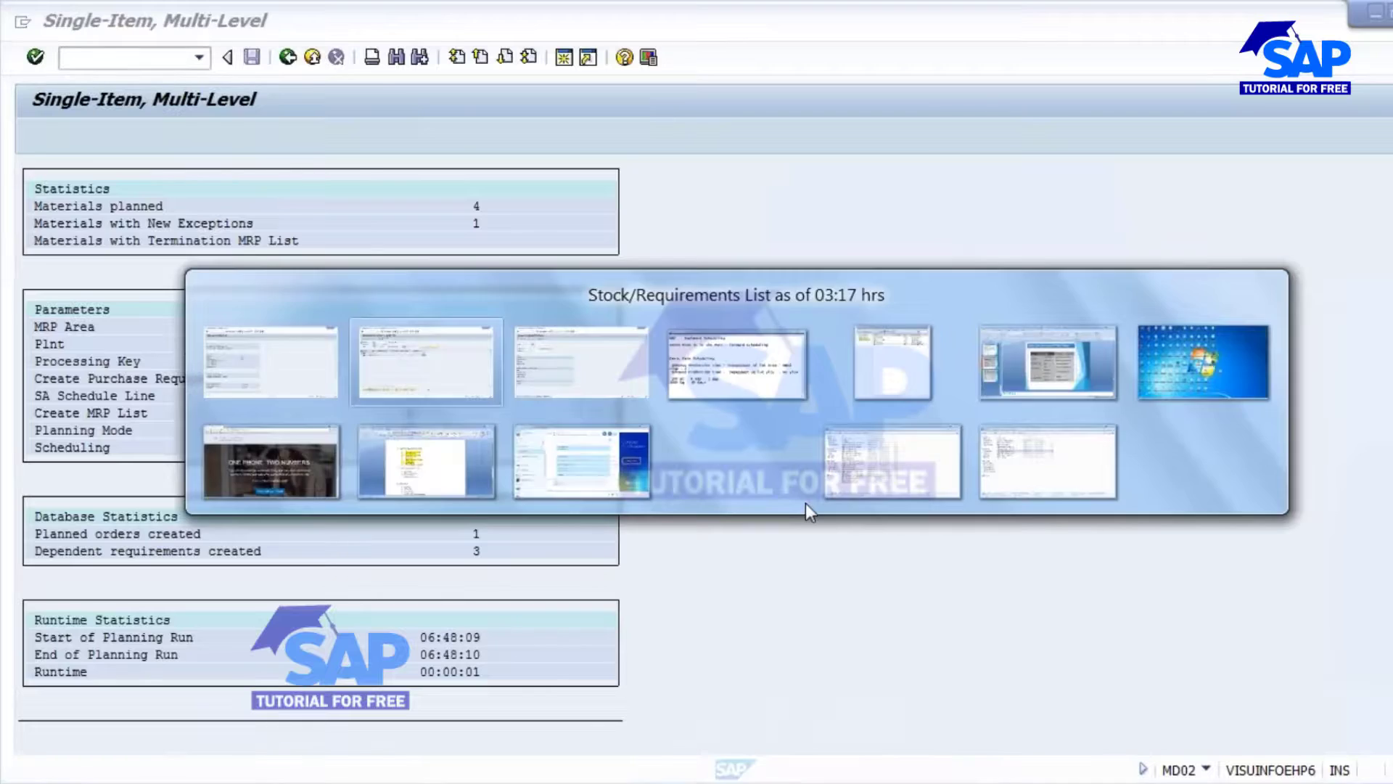
{"action": "left_click", "coordinate": [228, 135]}
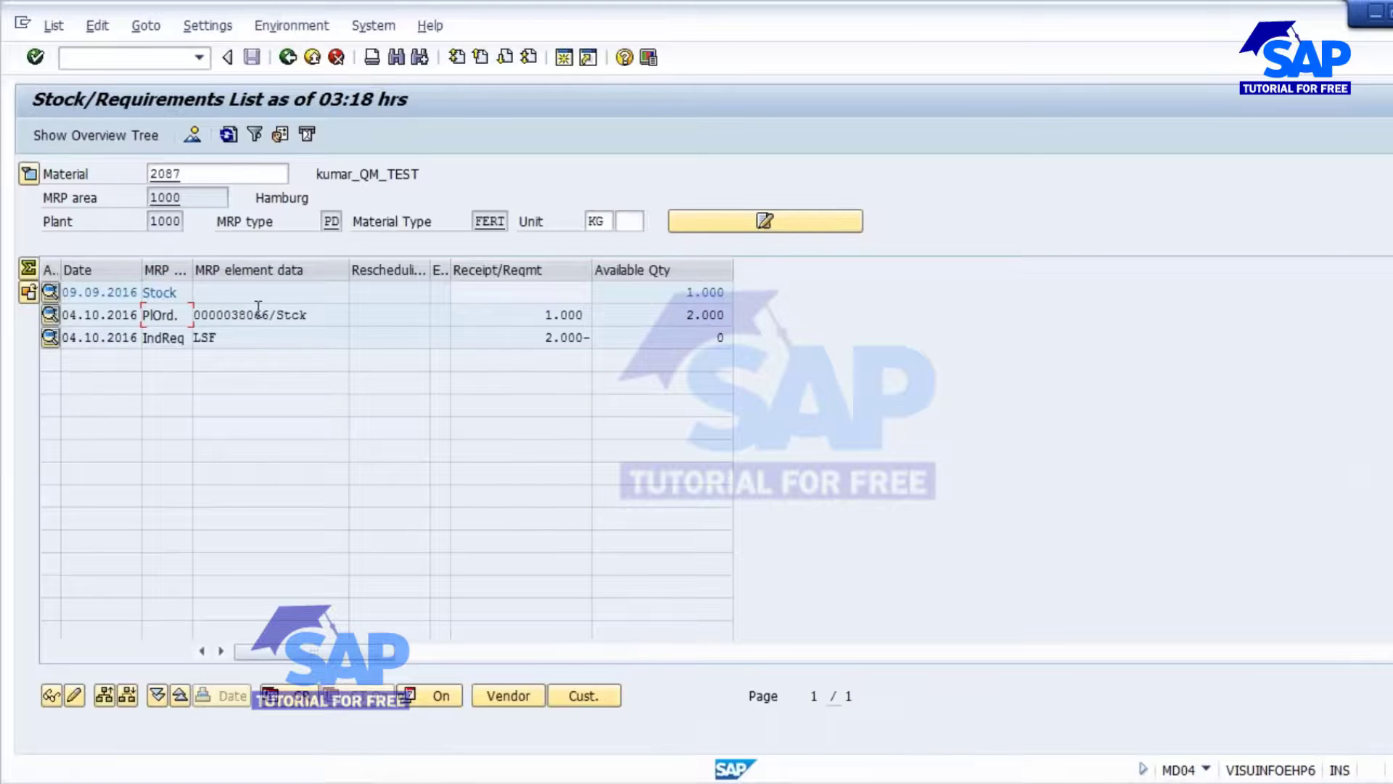
{"action": "double_click", "coordinate": [258, 312]}
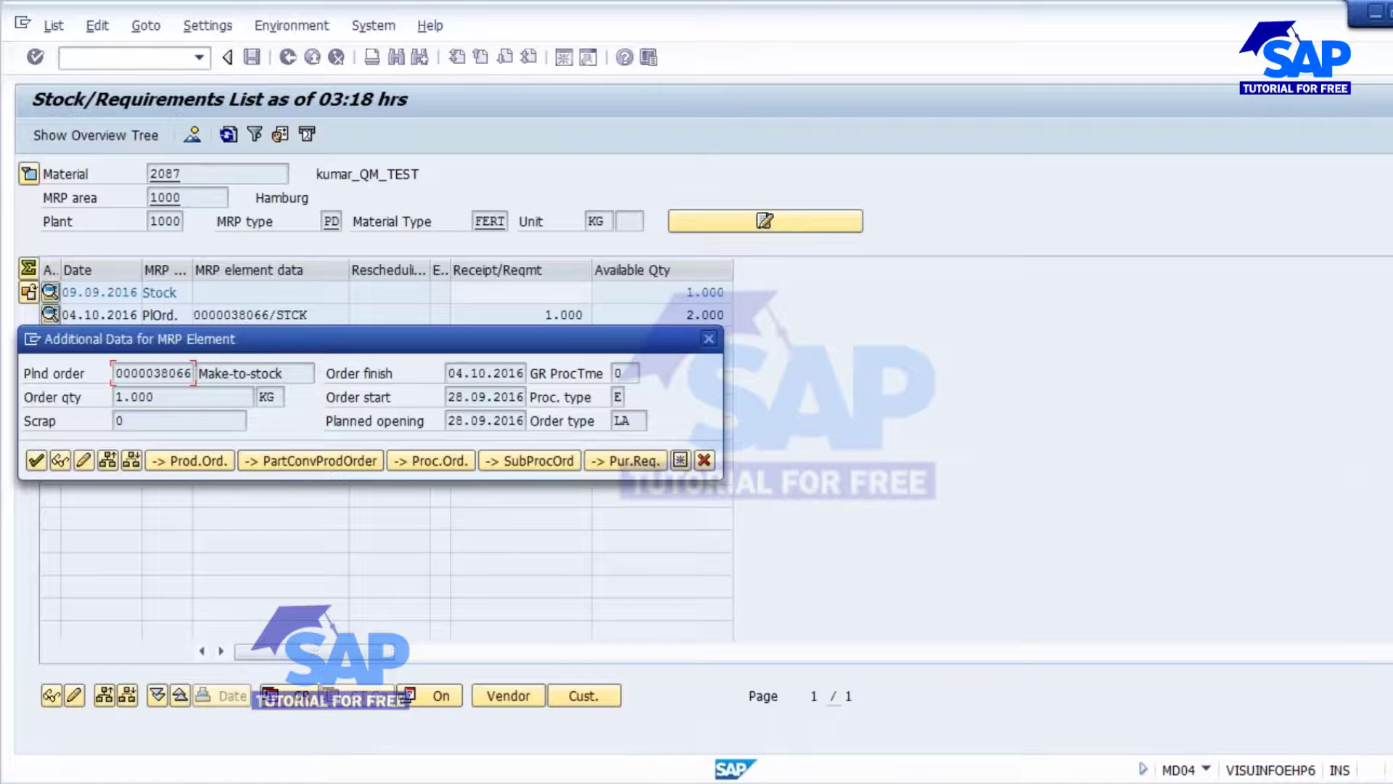
{"action": "left_click_drag", "start_coordinate": [447, 396], "coordinate": [535, 397]}
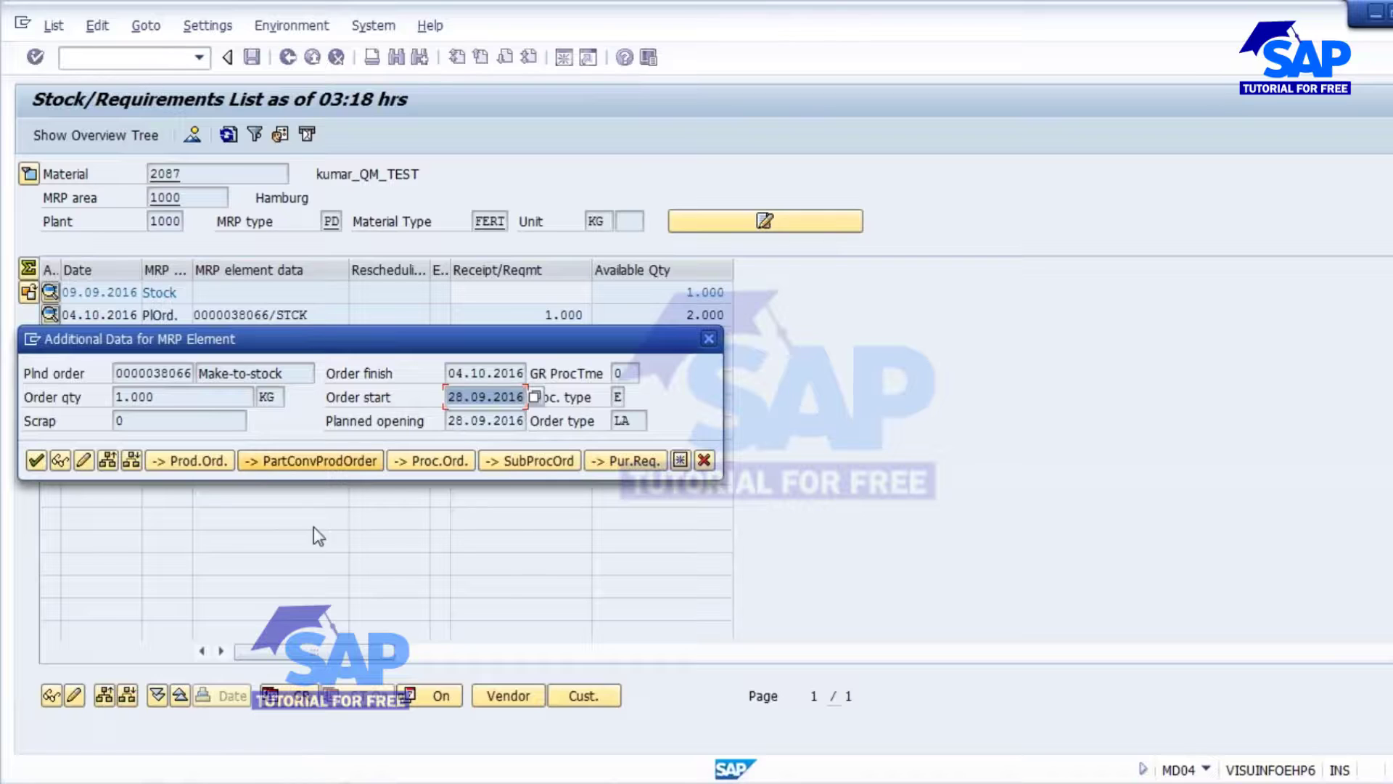
{"action": "left_click_drag", "start_coordinate": [310, 331], "coordinate": [561, 350]}
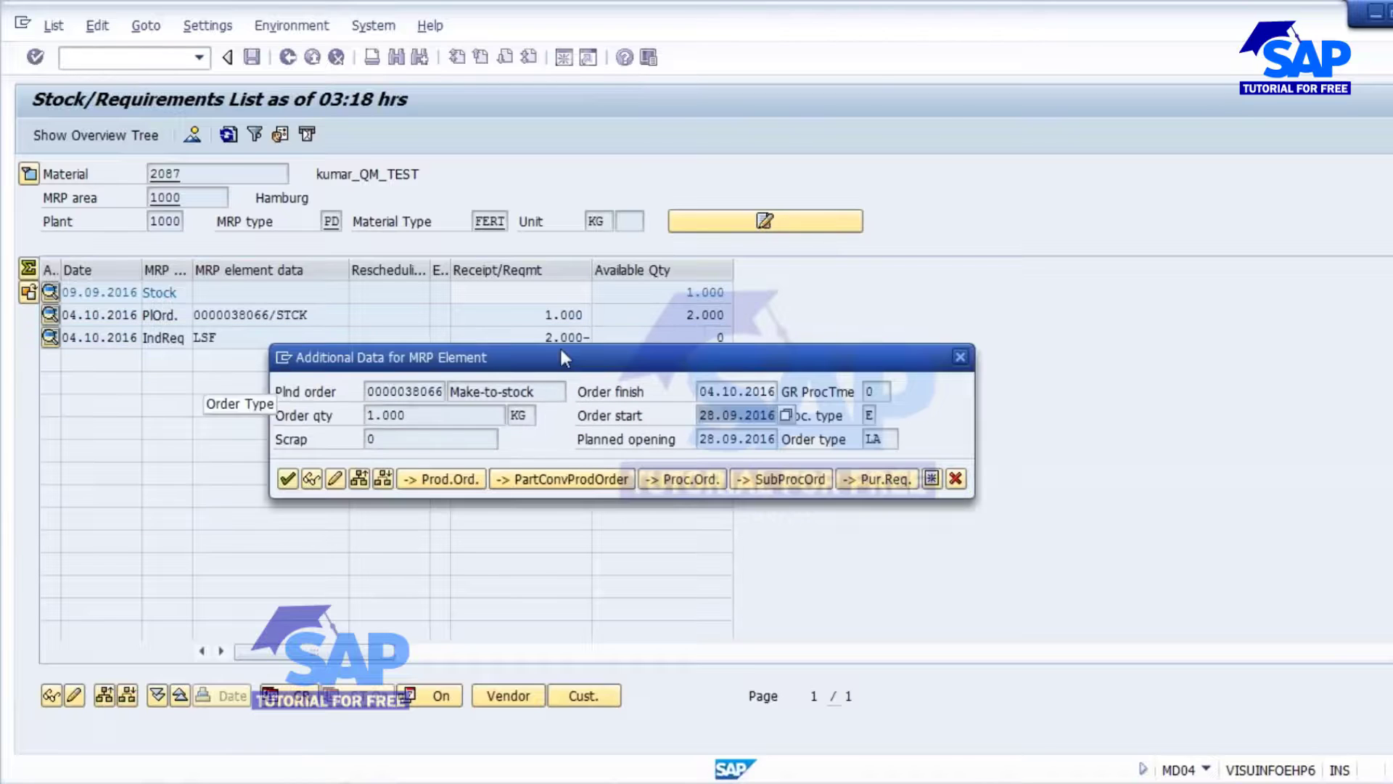
Step: Convert the planned order to a production order and examine its scheduled and basic start and end dates
{"action": "left_click", "coordinate": [437, 475]}
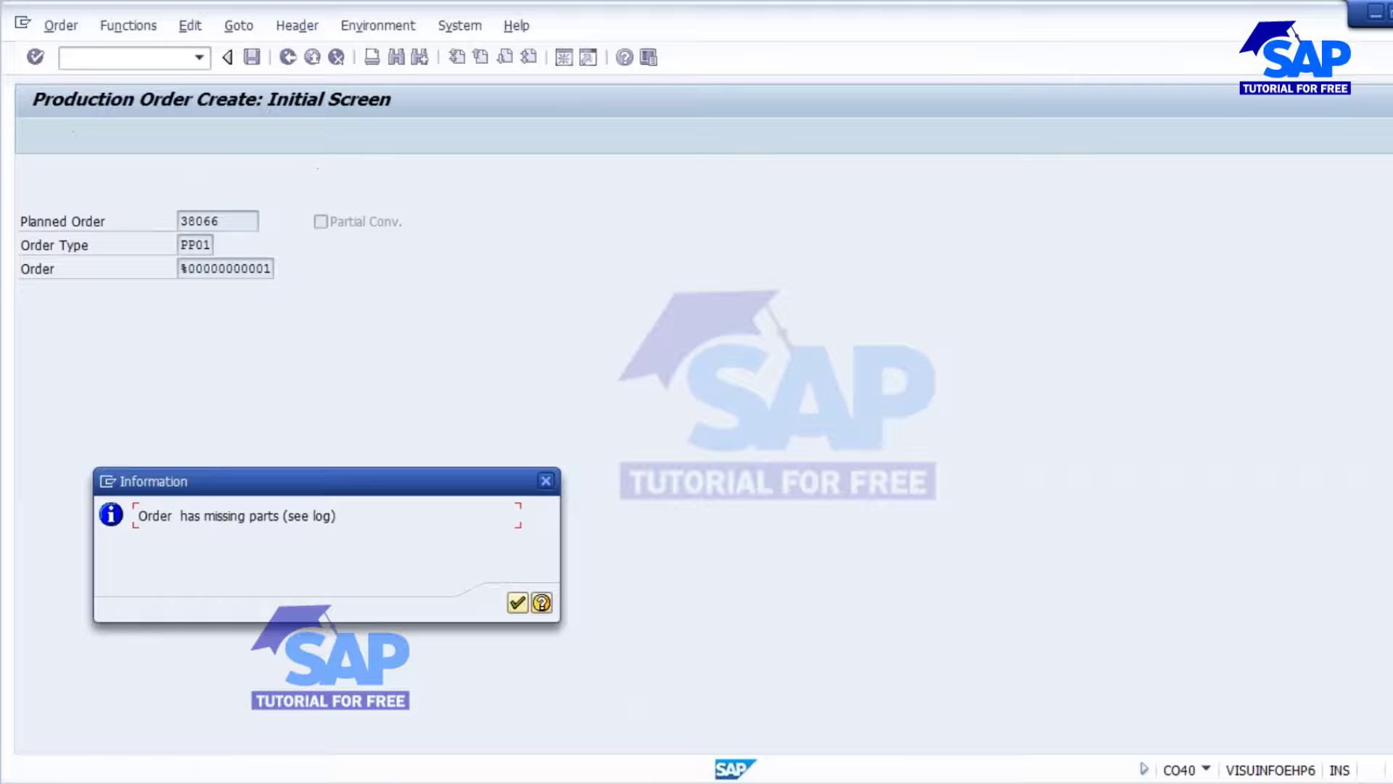
{"action": "left_click", "coordinate": [517, 602]}
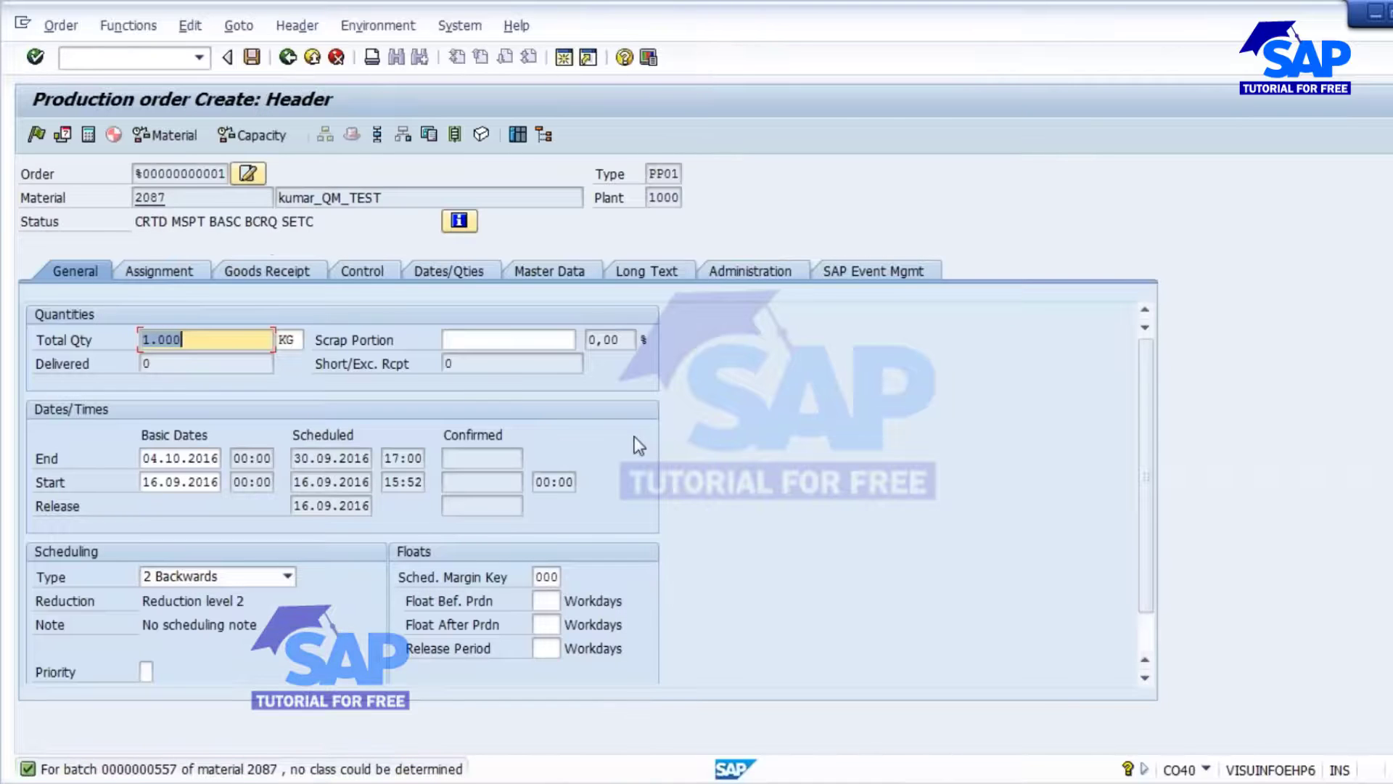
{"action": "left_click", "coordinate": [331, 458]}
{"action": "left_click", "coordinate": [325, 481]}
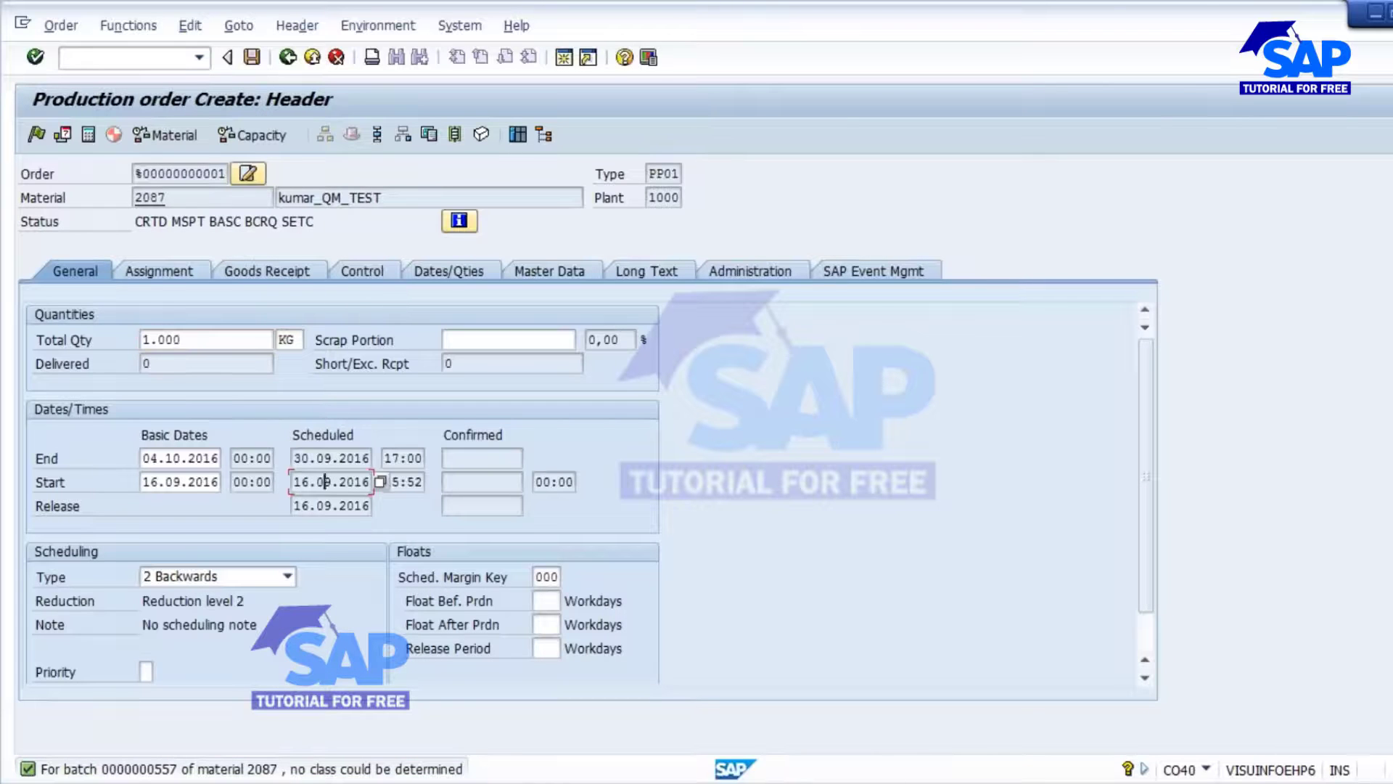
{"action": "left_click_drag", "start_coordinate": [142, 483], "coordinate": [219, 482]}
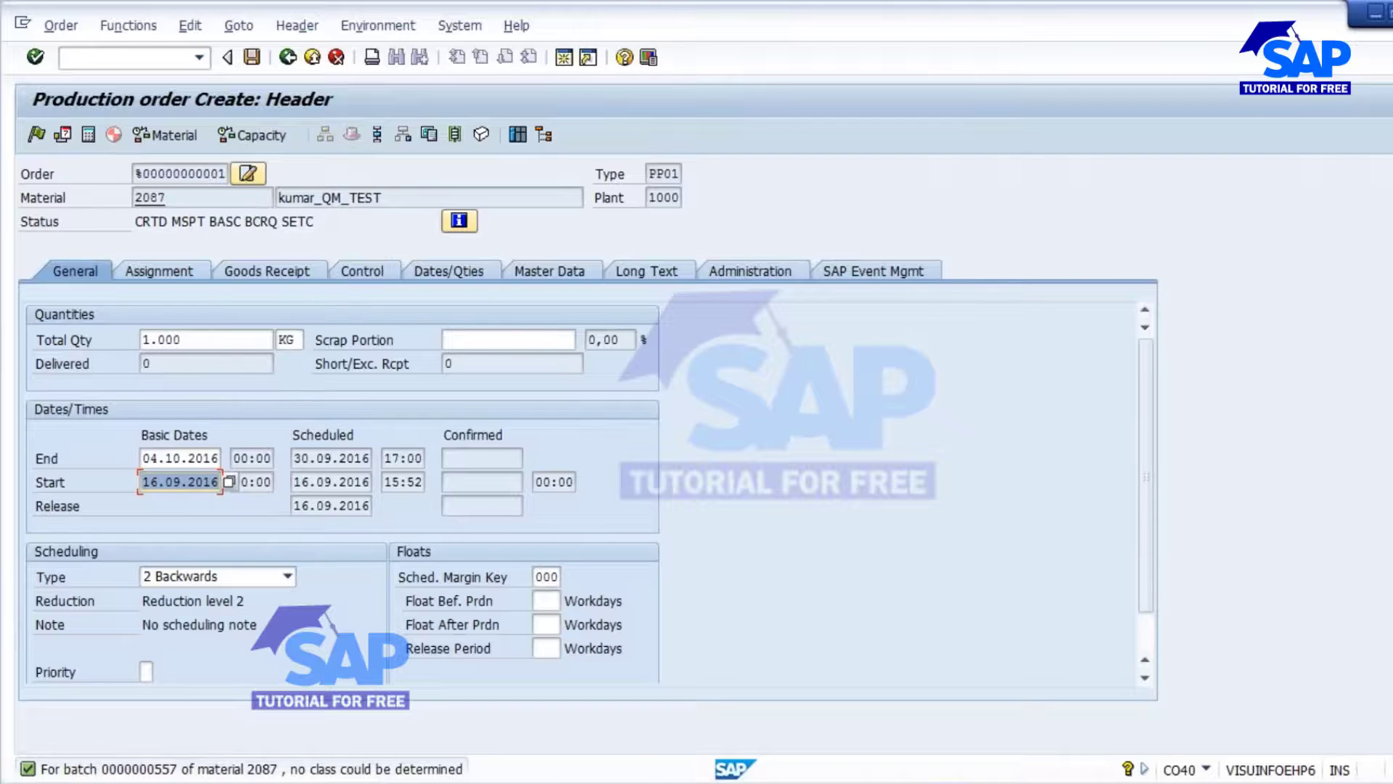
{"action": "left_click", "coordinate": [188, 458]}
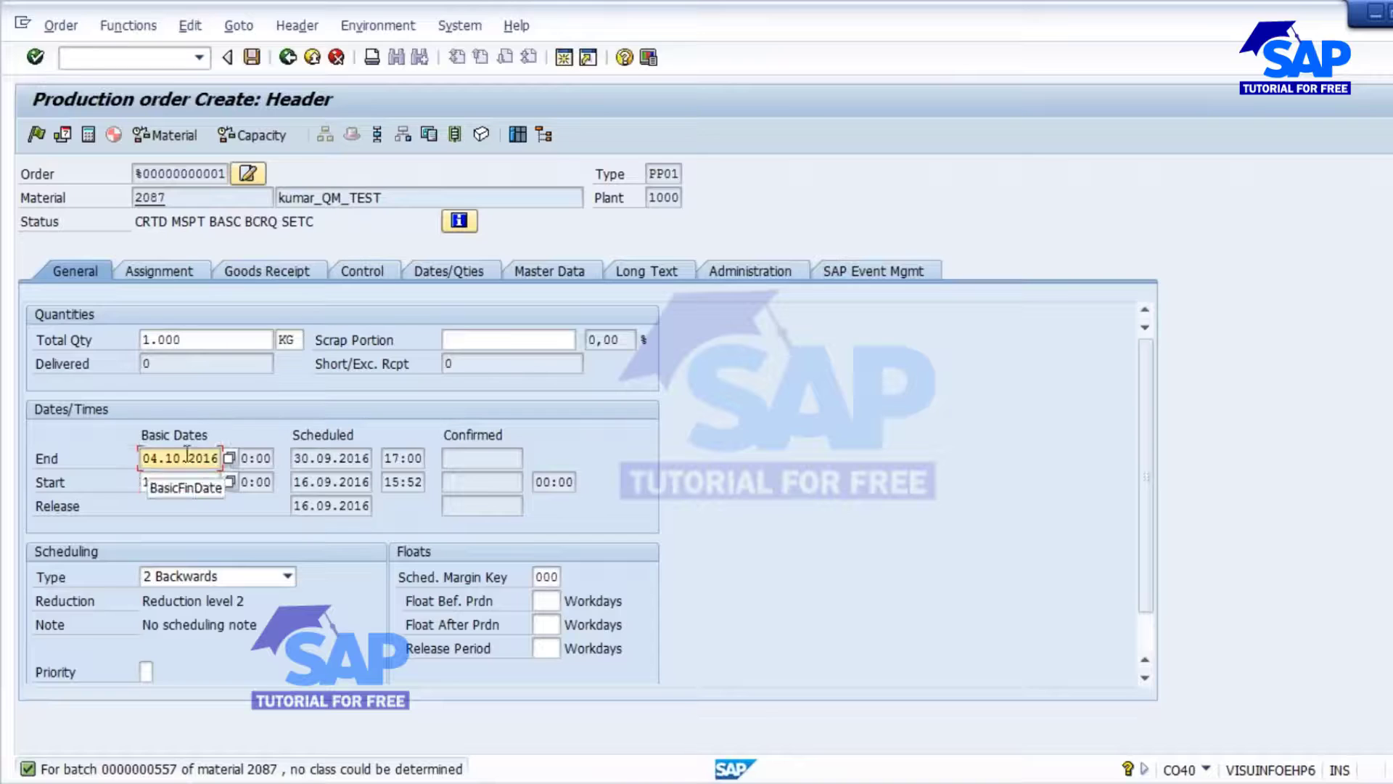
Step: Compare the basic and scheduled dates with the float fields before production, after production and release period in the production order header
{"action": "left_click", "coordinate": [189, 482]}
{"action": "left_click", "coordinate": [188, 458]}
{"action": "left_click", "coordinate": [189, 482]}
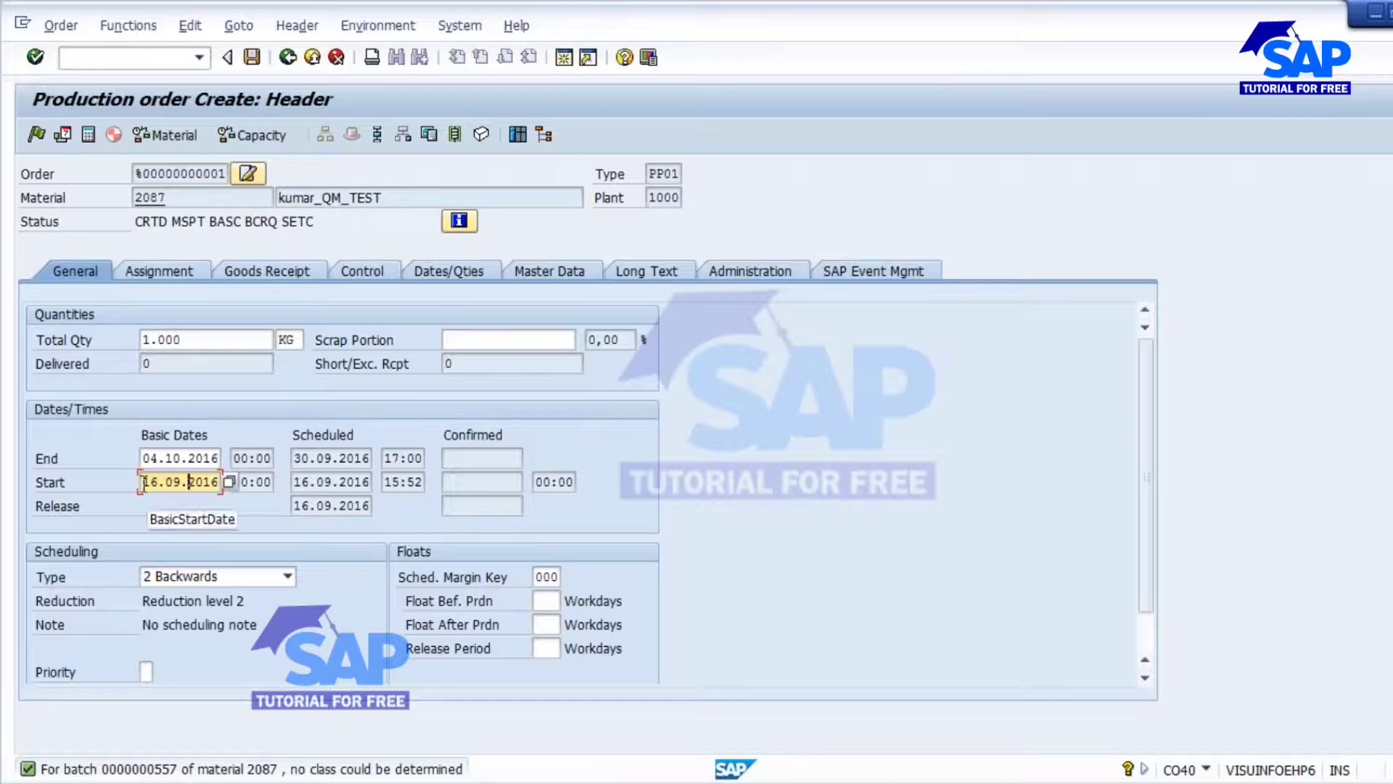
{"action": "left_click_drag", "start_coordinate": [143, 482], "coordinate": [288, 536]}
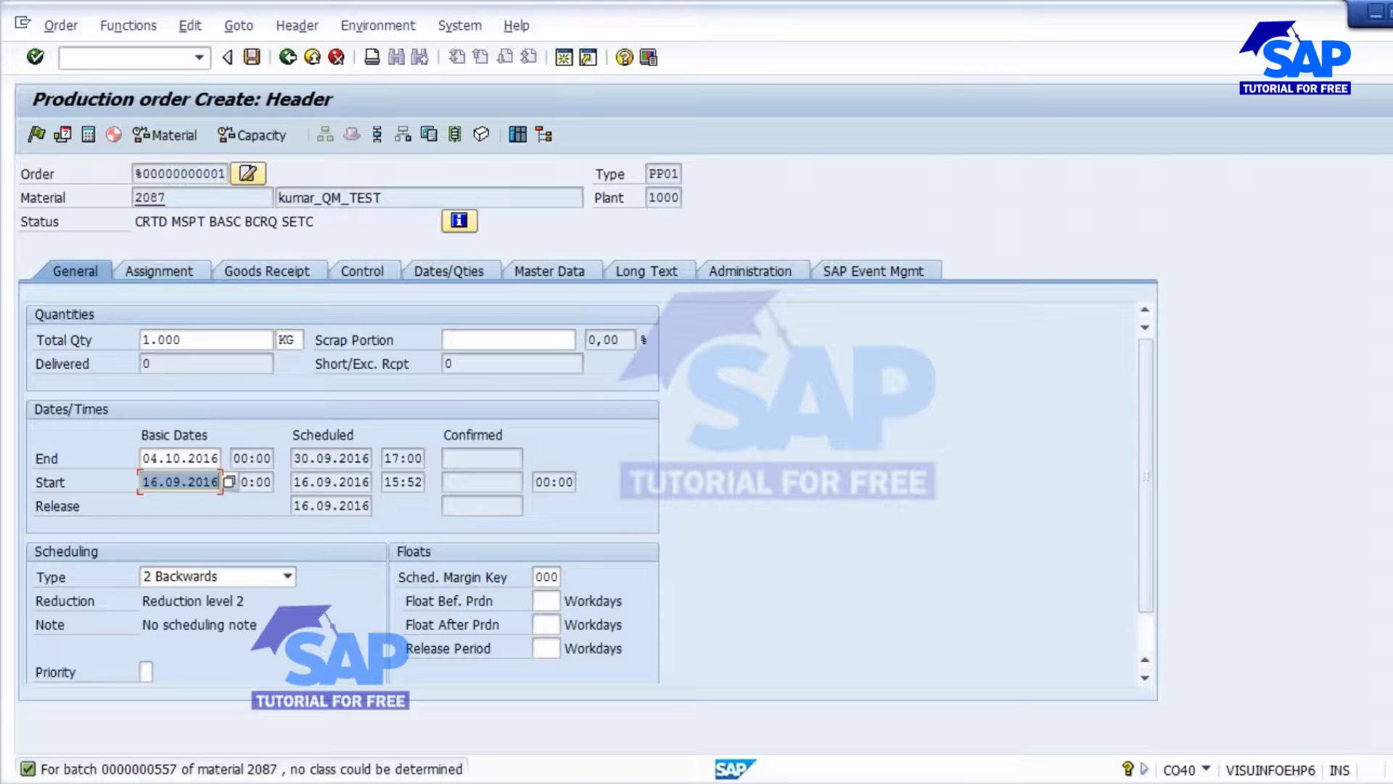
{"action": "left_click", "coordinate": [551, 603]}
{"action": "left_click", "coordinate": [545, 623]}
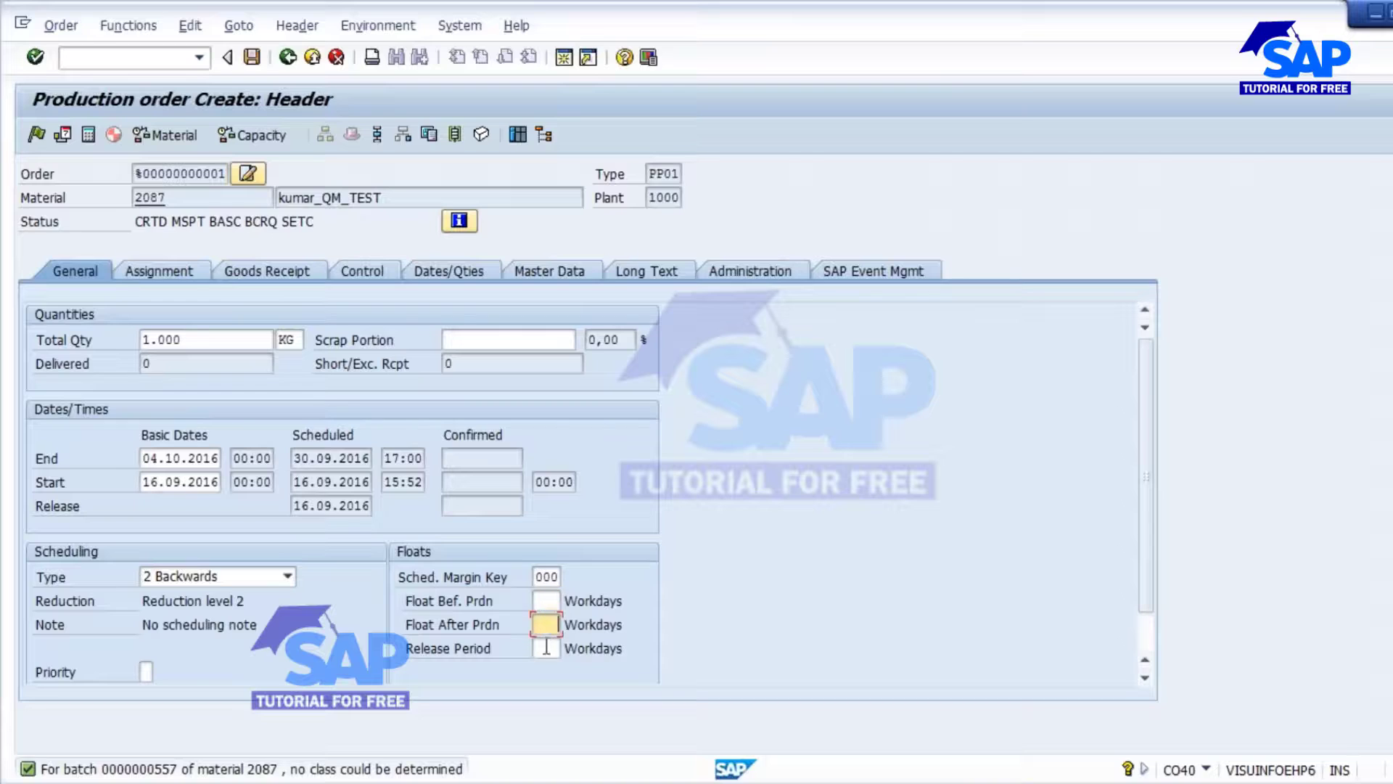
{"action": "left_click", "coordinate": [547, 646]}
{"action": "left_click", "coordinate": [332, 481]}
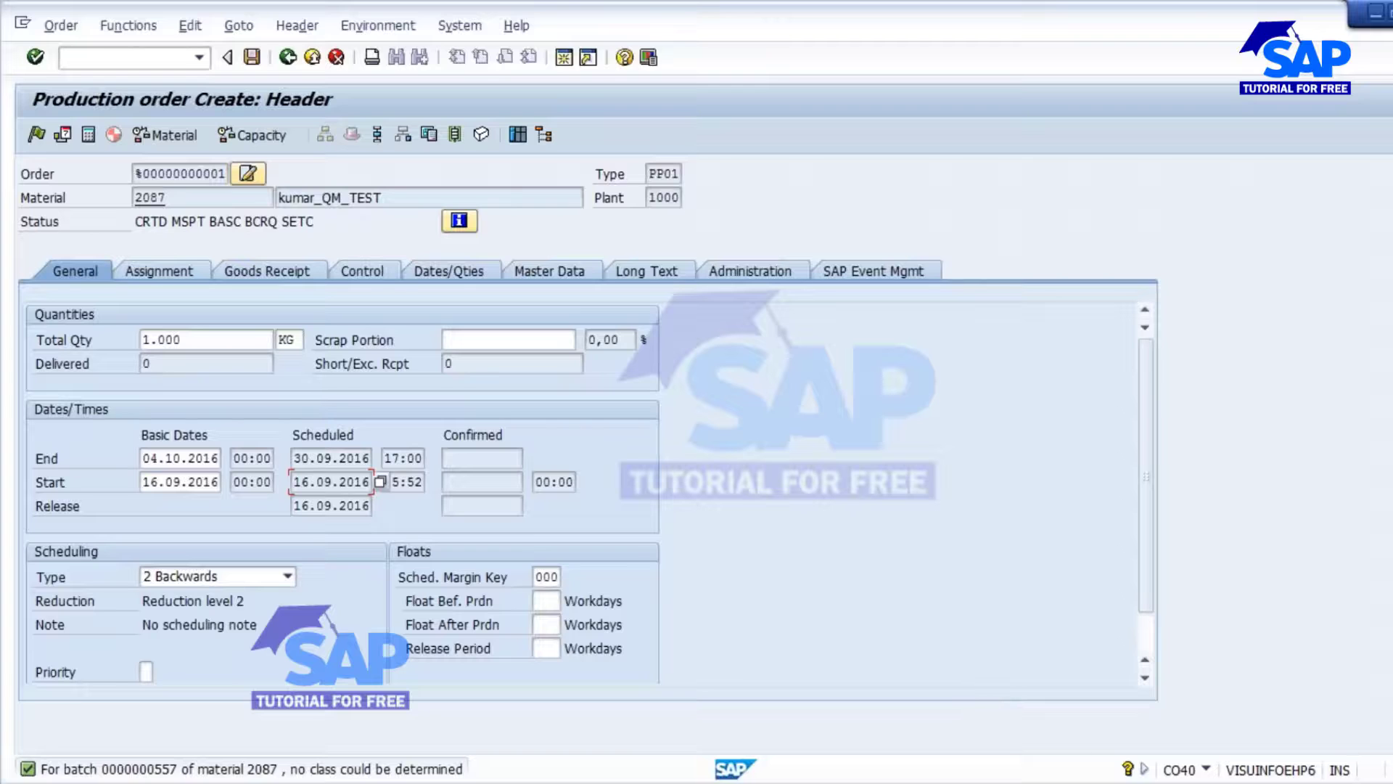
{"action": "left_click", "coordinate": [550, 600]}
Step: Switch to the Single-Item, Multi-Level session and open the MRP plant parameters with transaction OPPQ
{"action": "left_click", "coordinate": [564, 783]}
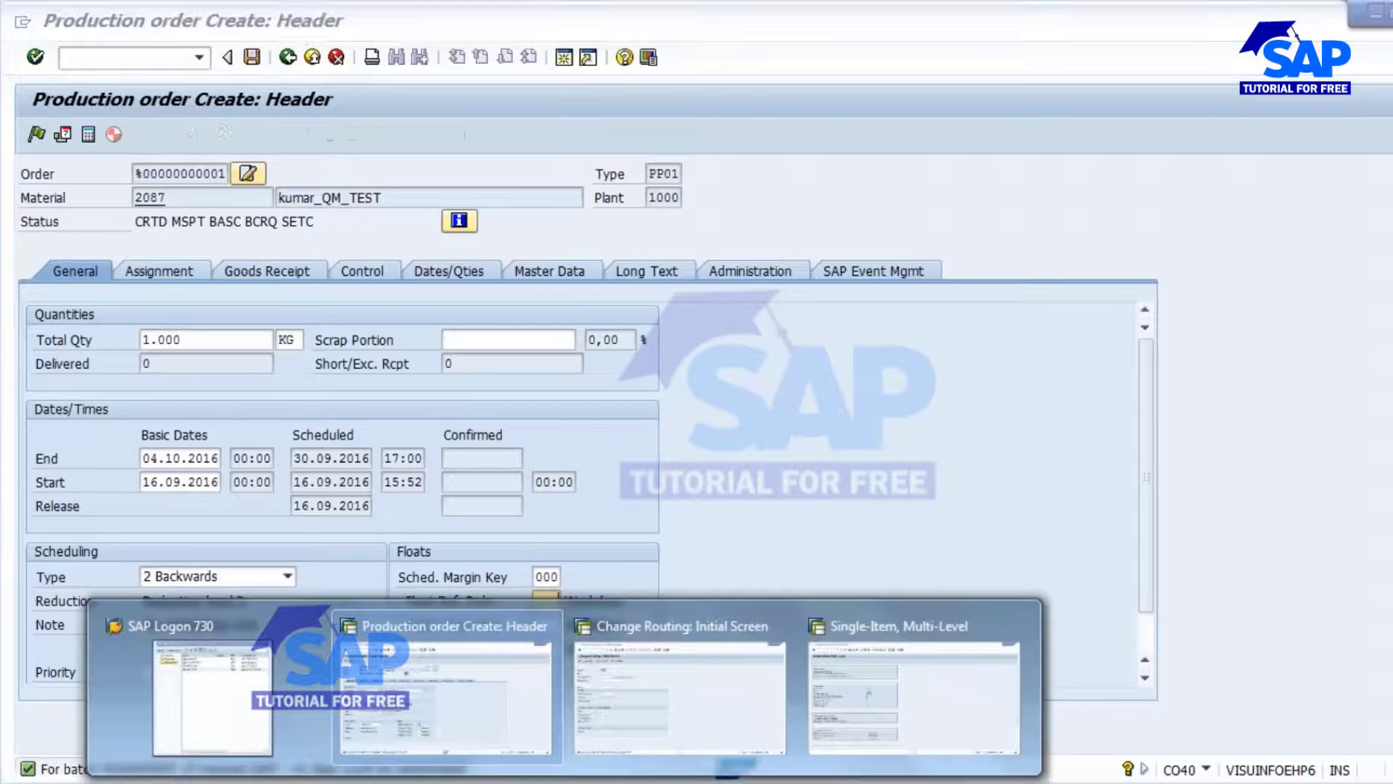
{"action": "left_click", "coordinate": [1000, 720]}
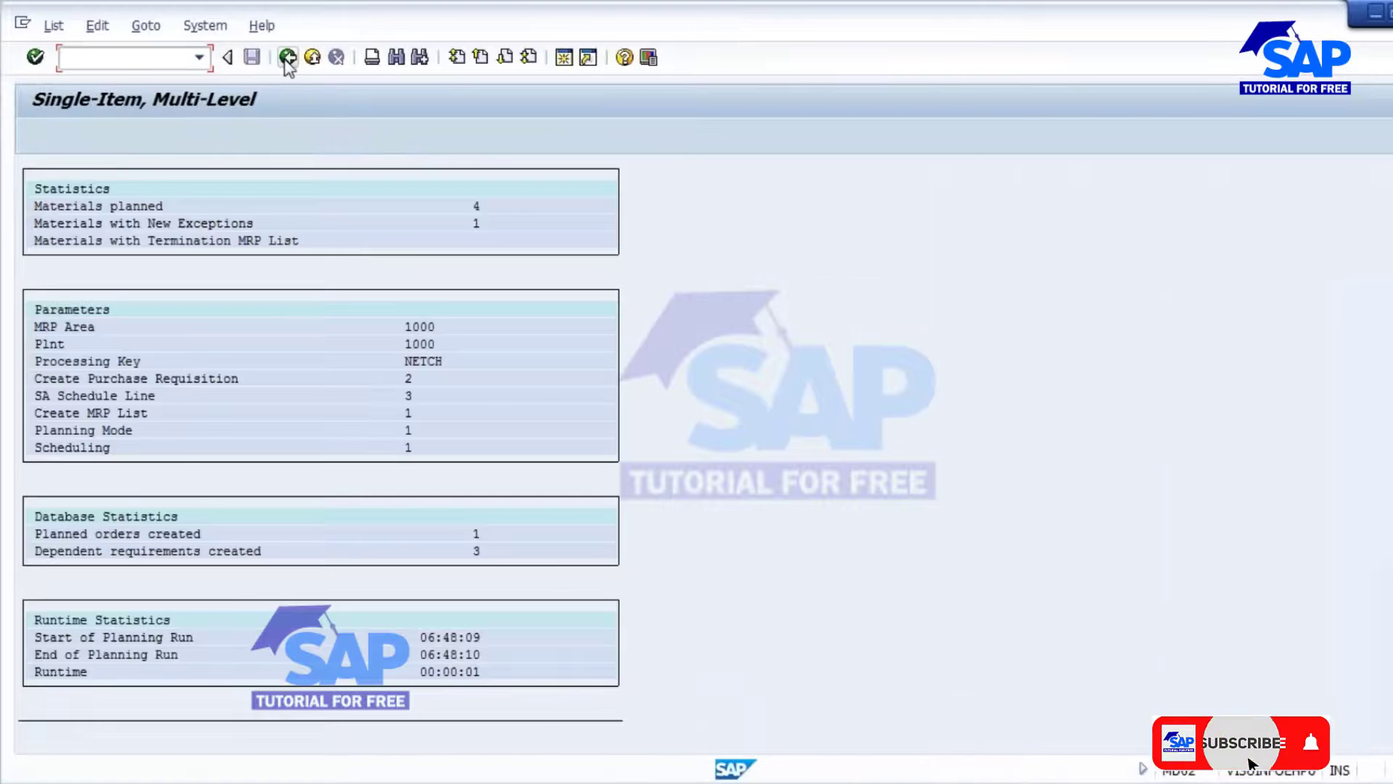
{"action": "left_click", "coordinate": [288, 57]}
{"action": "left_click", "coordinate": [122, 58]}
{"action": "type", "text": "/noppq"}
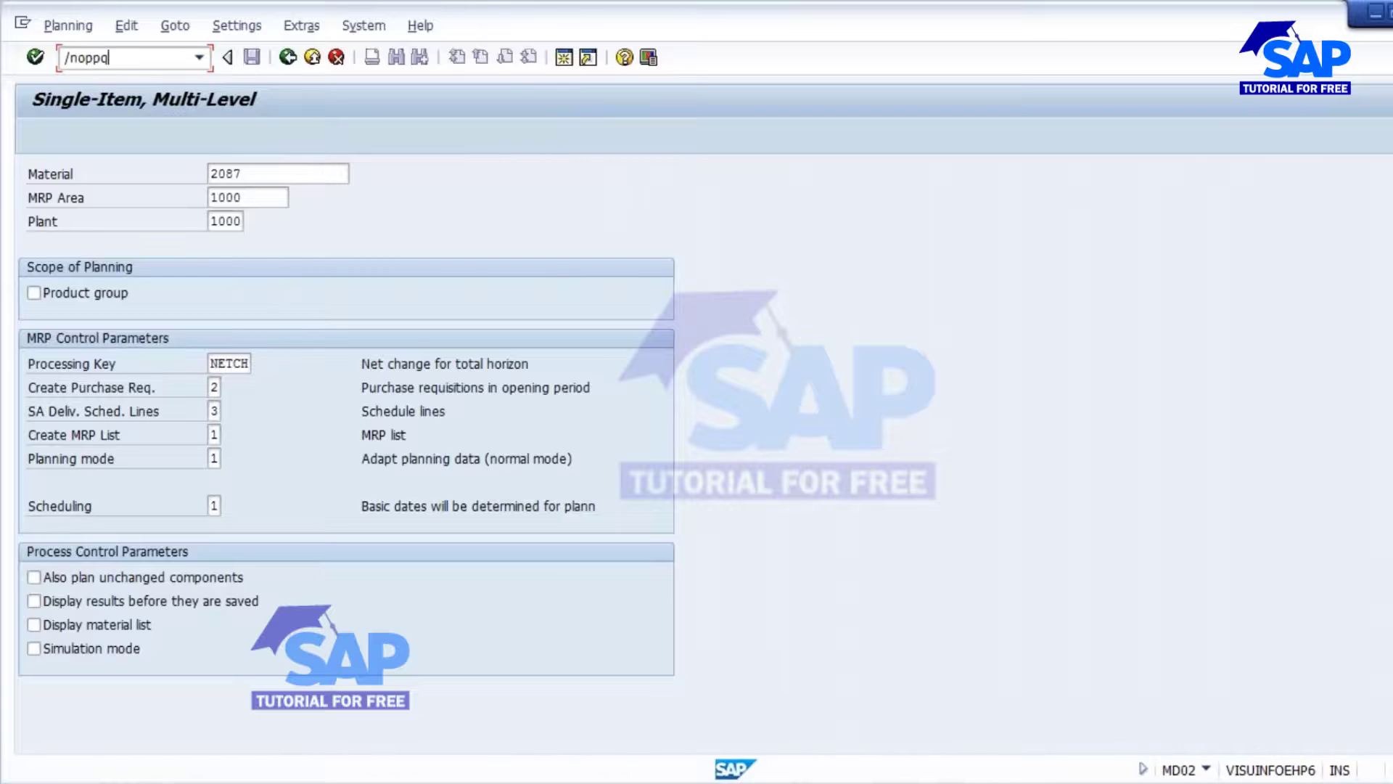
{"action": "key", "text": "Return"}
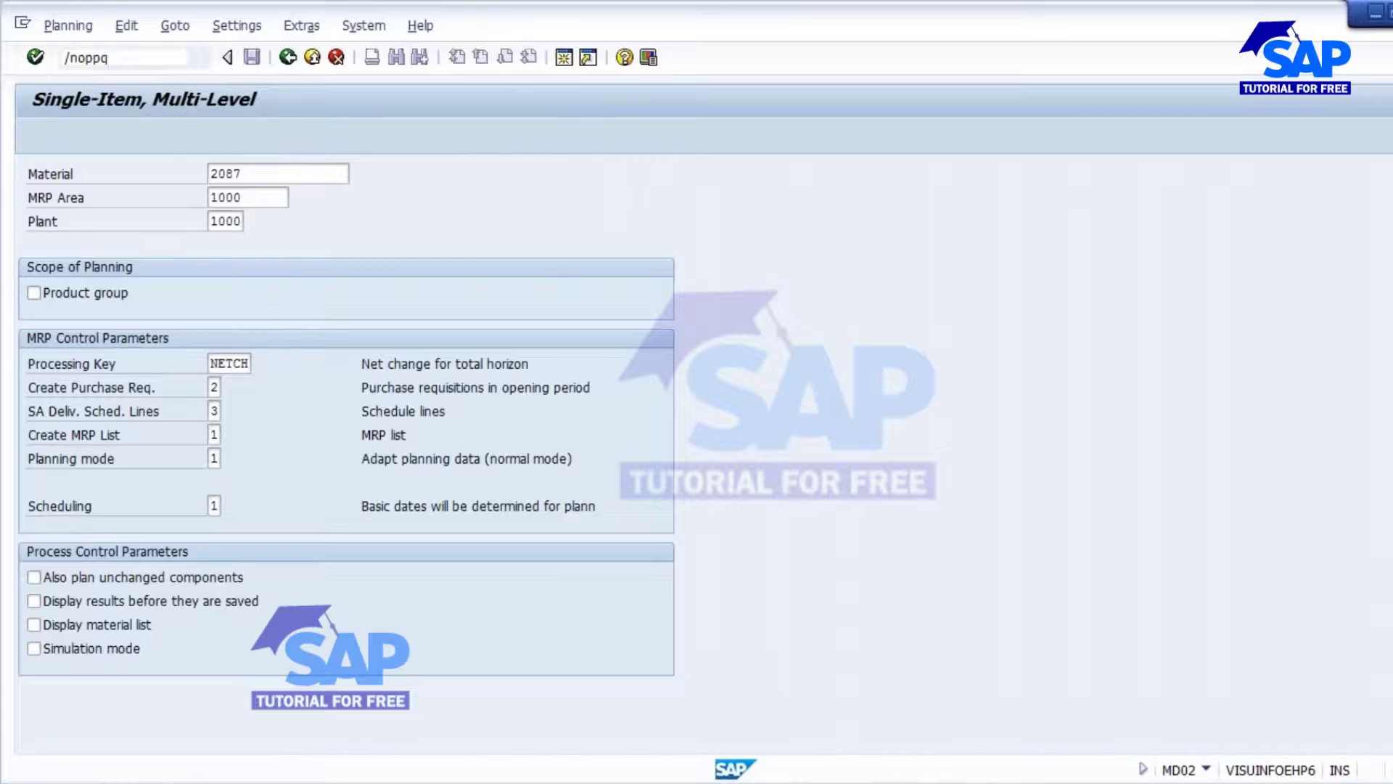
Step: Maintain the parameters of plant 1000 and open its floats for scheduling
{"action": "left_click", "coordinate": [116, 212]}
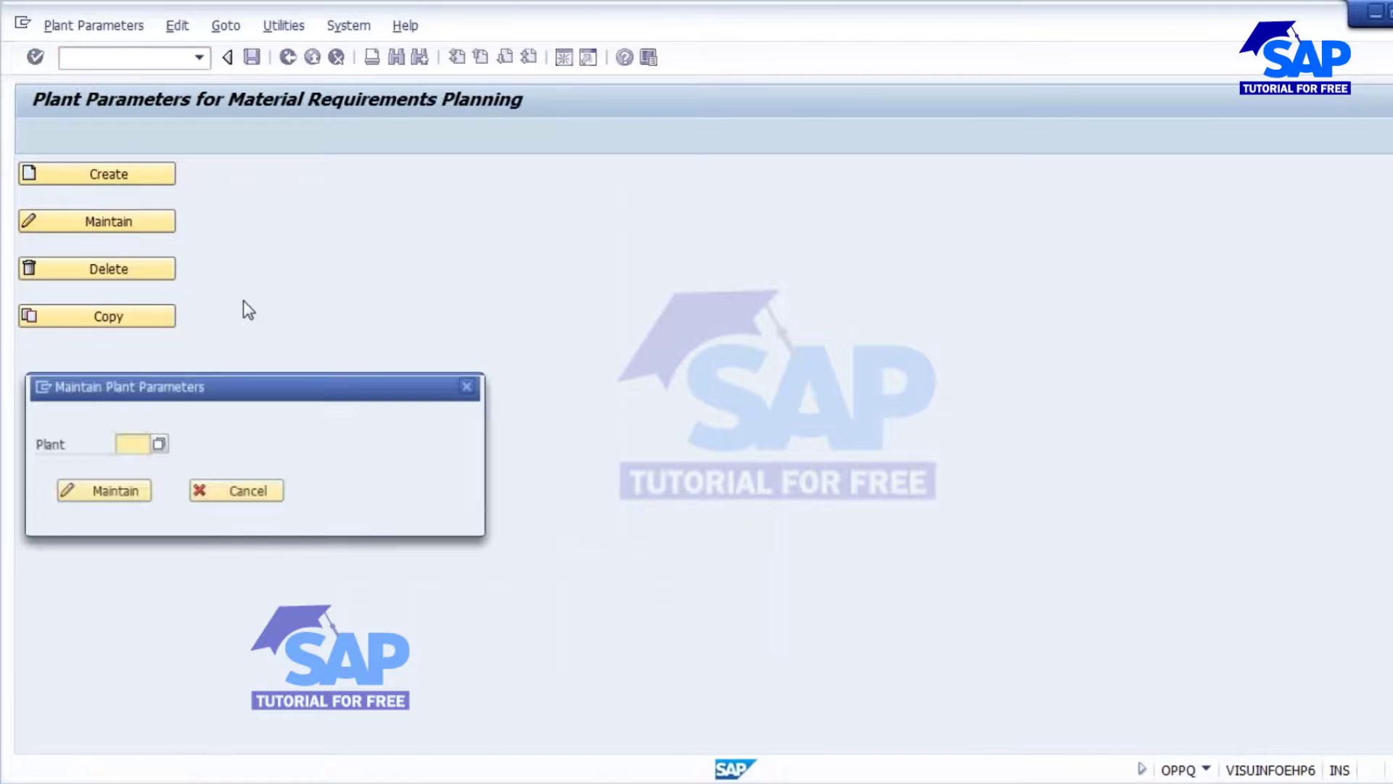
{"action": "type", "text": "1000"}
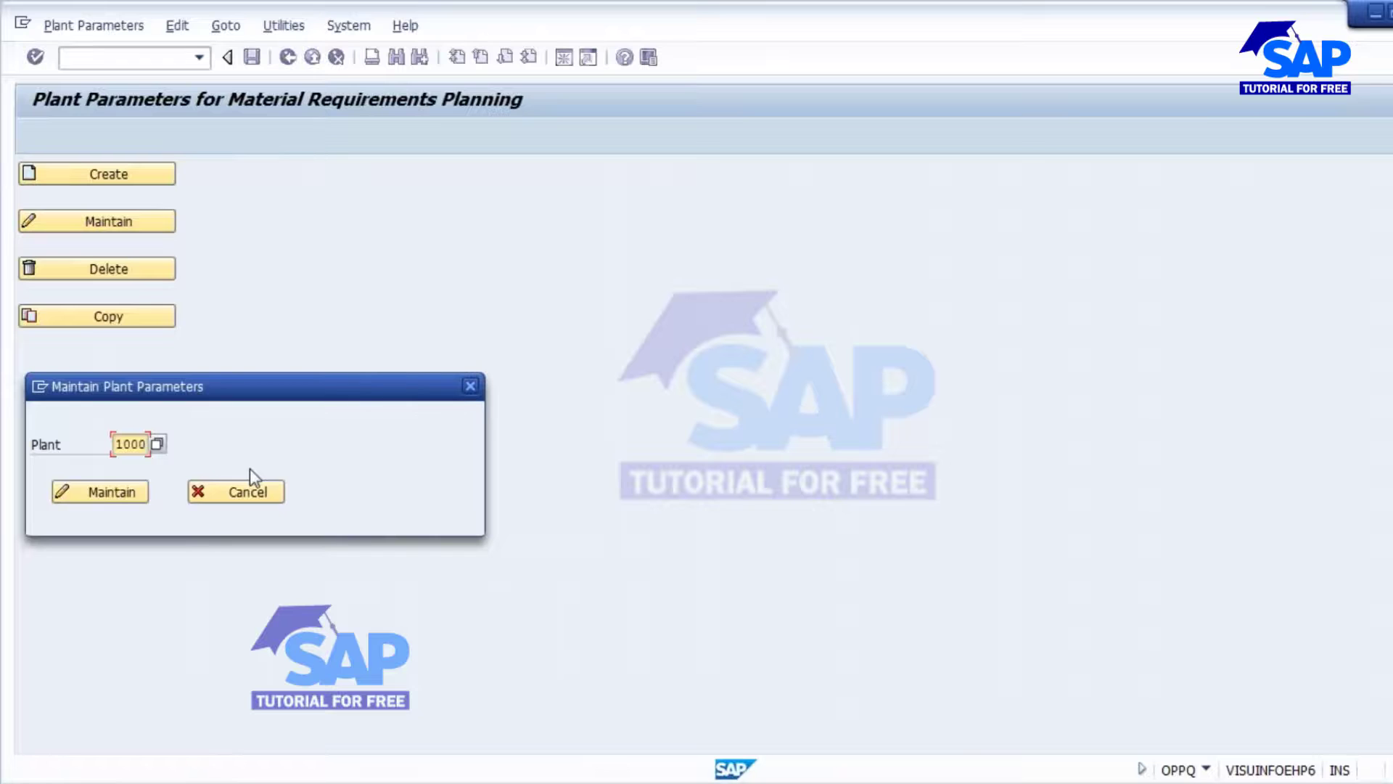
{"action": "left_click", "coordinate": [98, 493]}
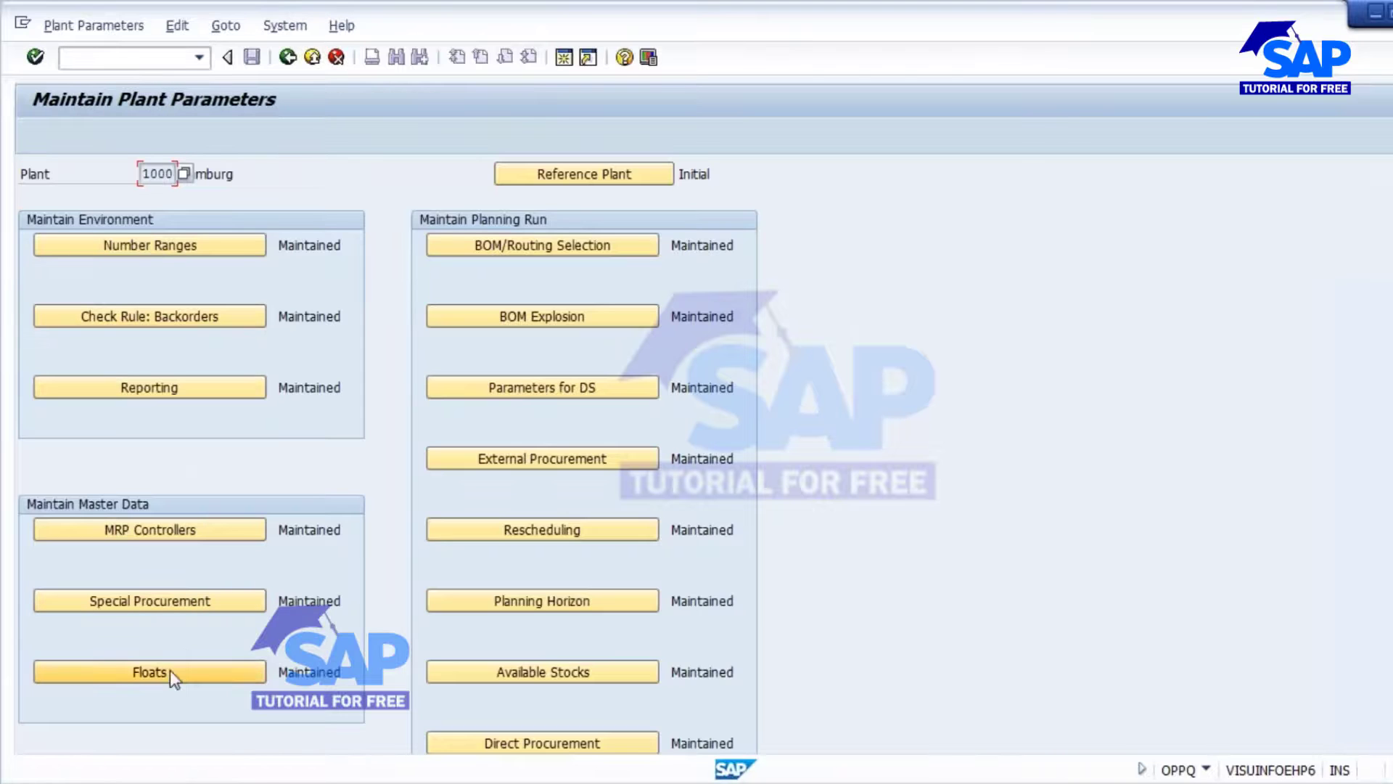
{"action": "left_click", "coordinate": [150, 672]}
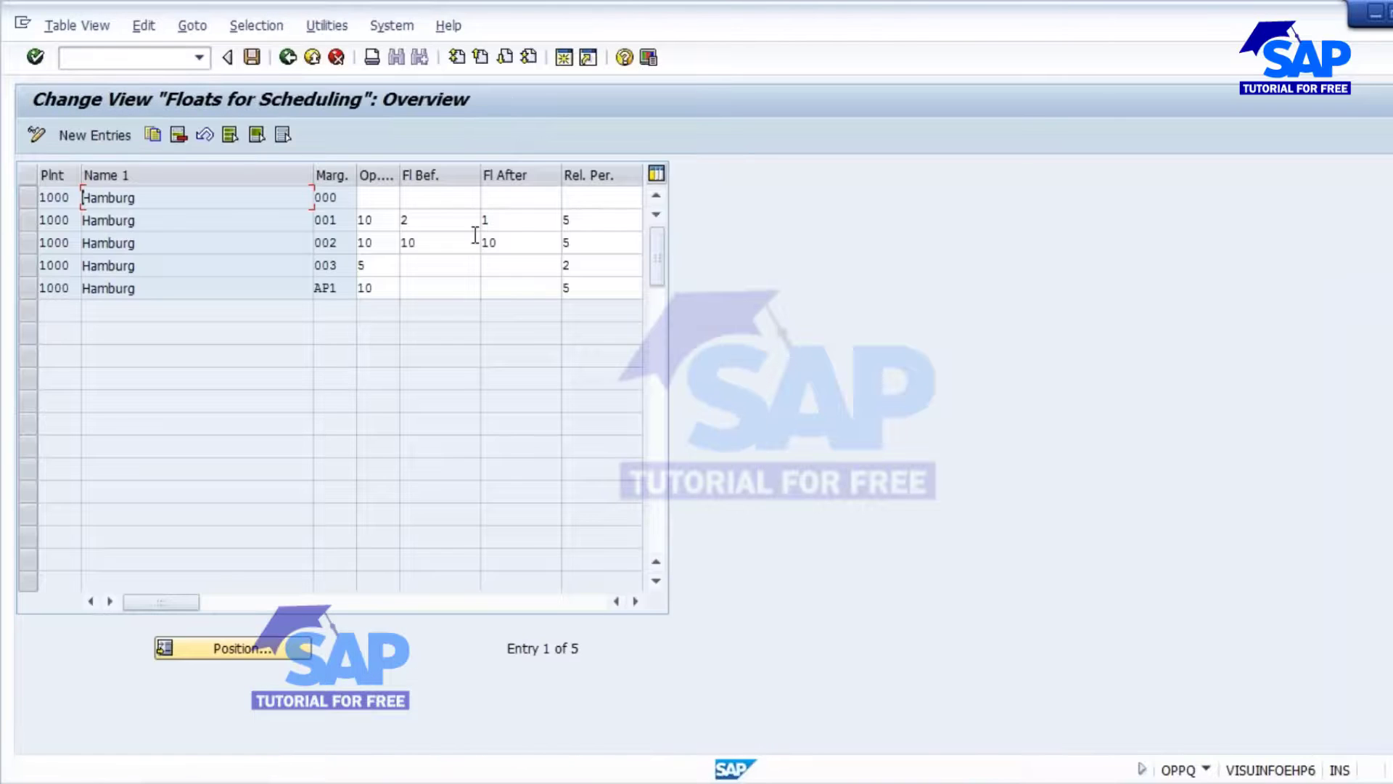
Step: Set the float before production of margin key 000 in plant 1000 to 1 and save it to the proposed customizing request
{"action": "left_click", "coordinate": [429, 199]}
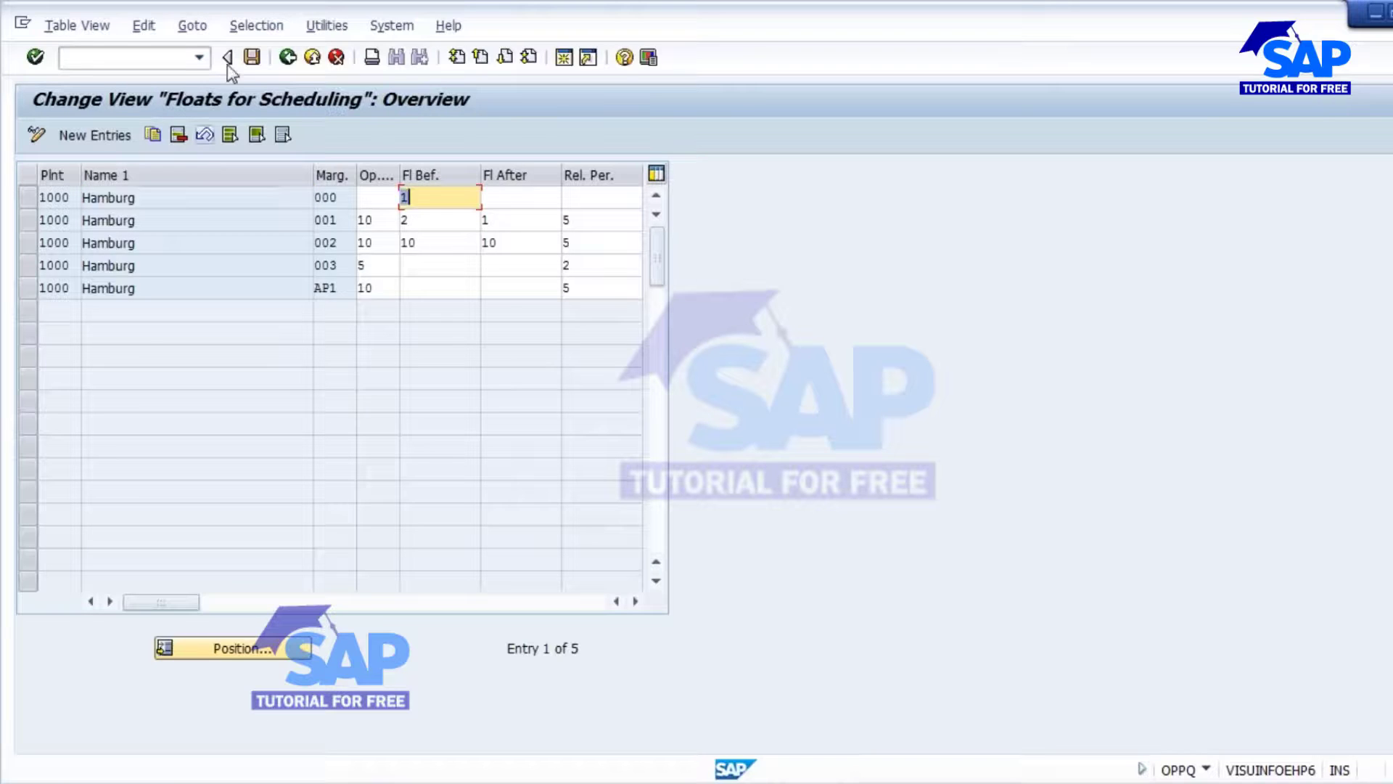
{"action": "left_click", "coordinate": [252, 56]}
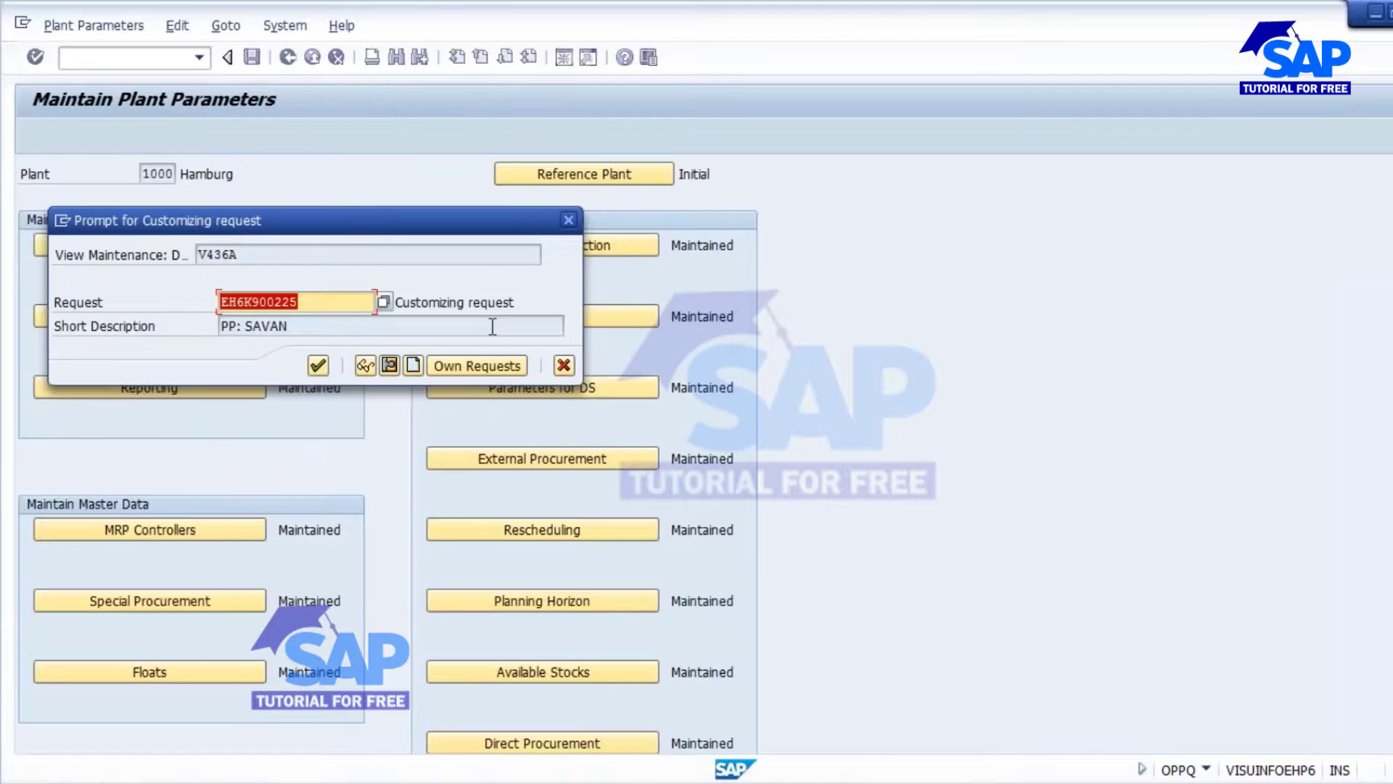
{"action": "left_click", "coordinate": [318, 365]}
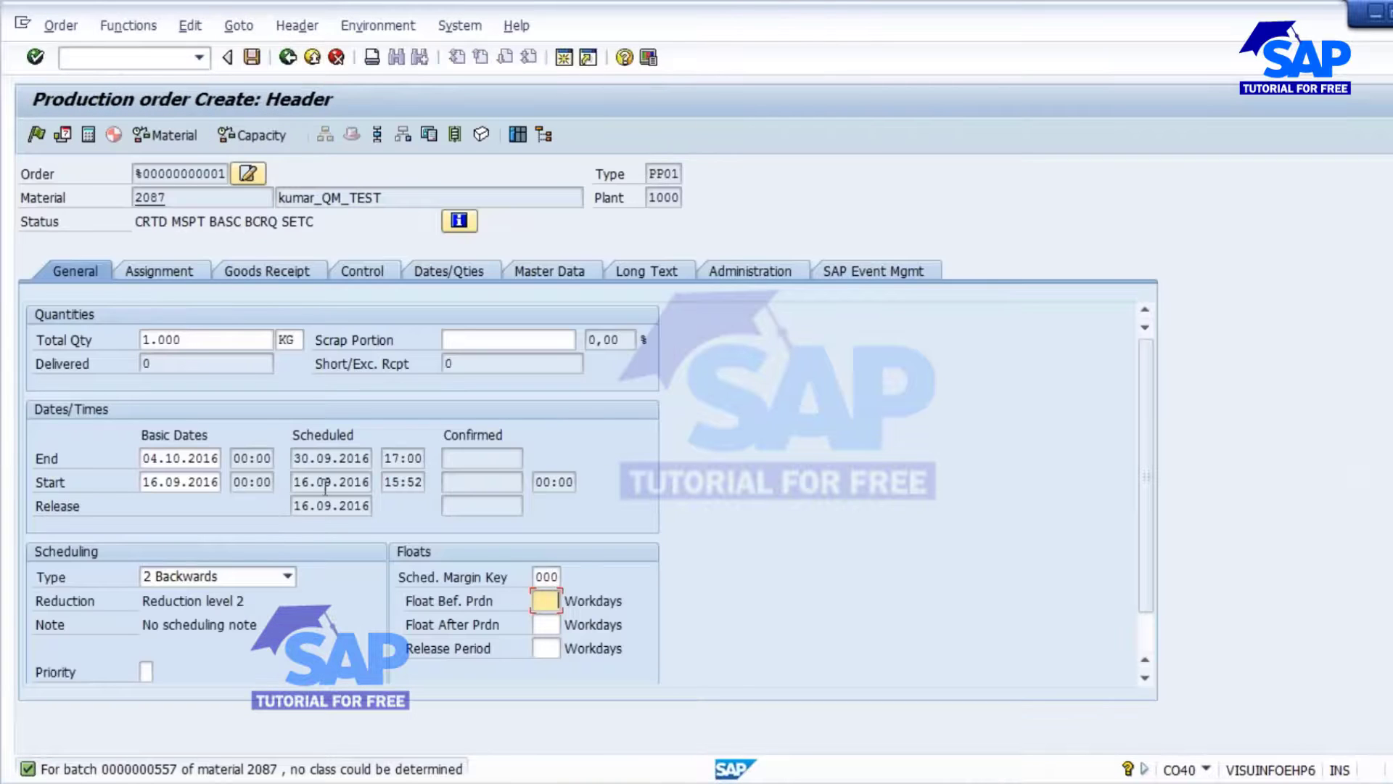
Step: Leave the production order without saving and refresh the stock/requirements list of material 2087
{"action": "left_click", "coordinate": [328, 482]}
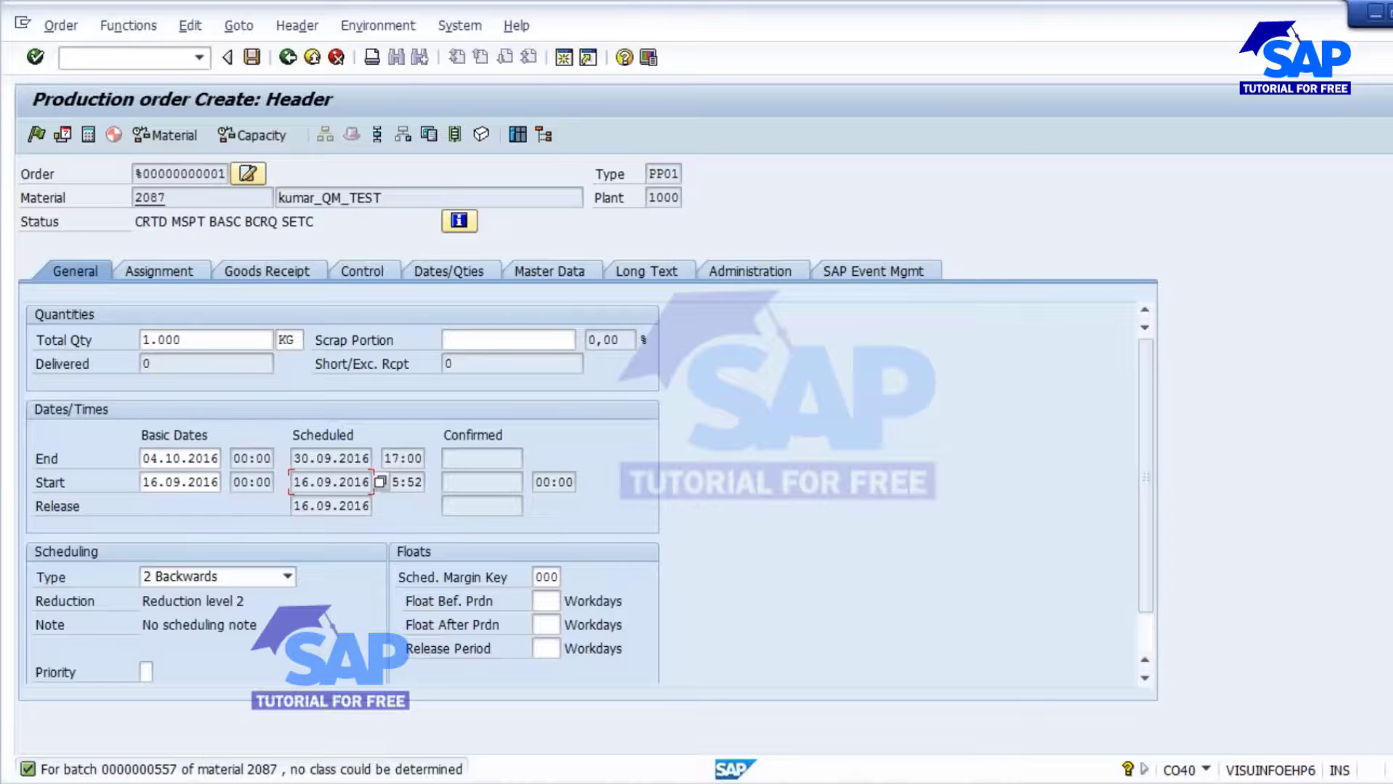
{"action": "left_click", "coordinate": [288, 57]}
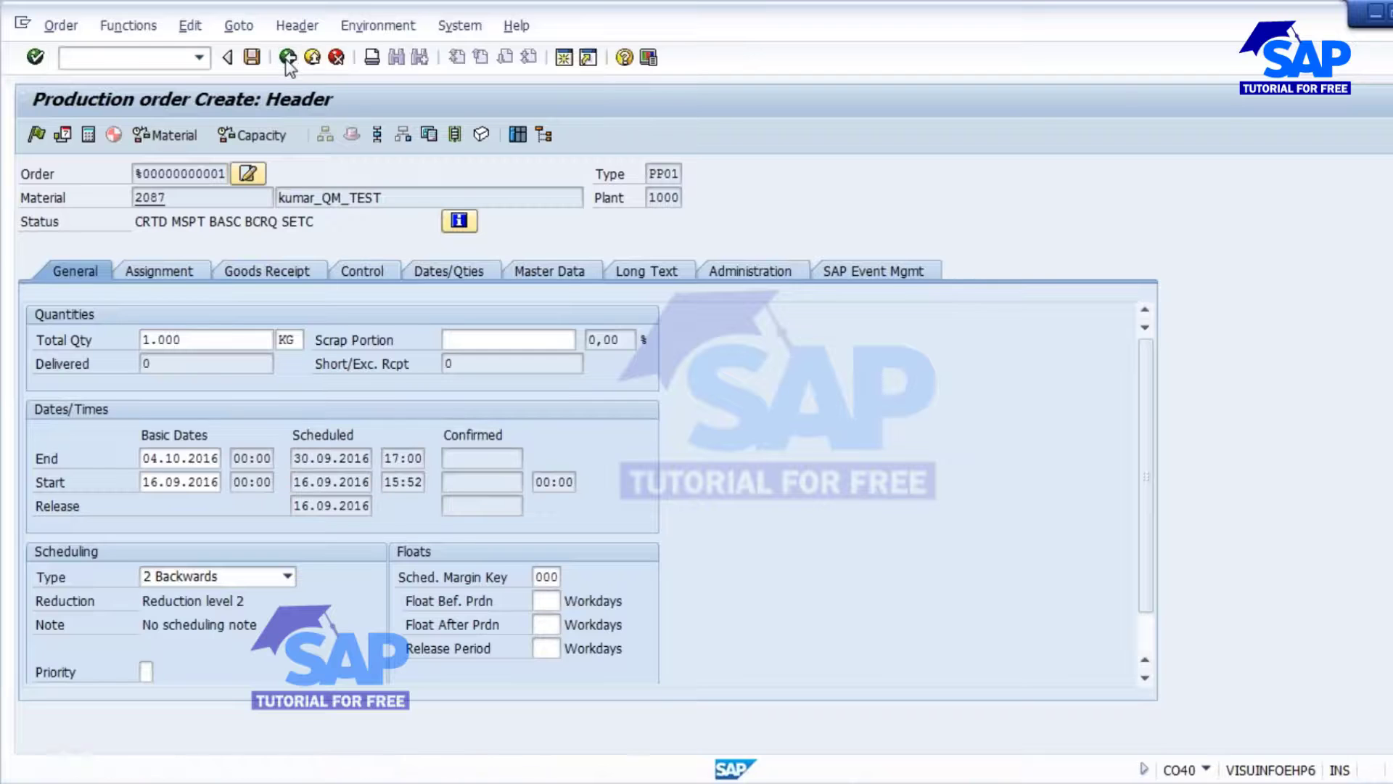
{"action": "left_click", "coordinate": [377, 444]}
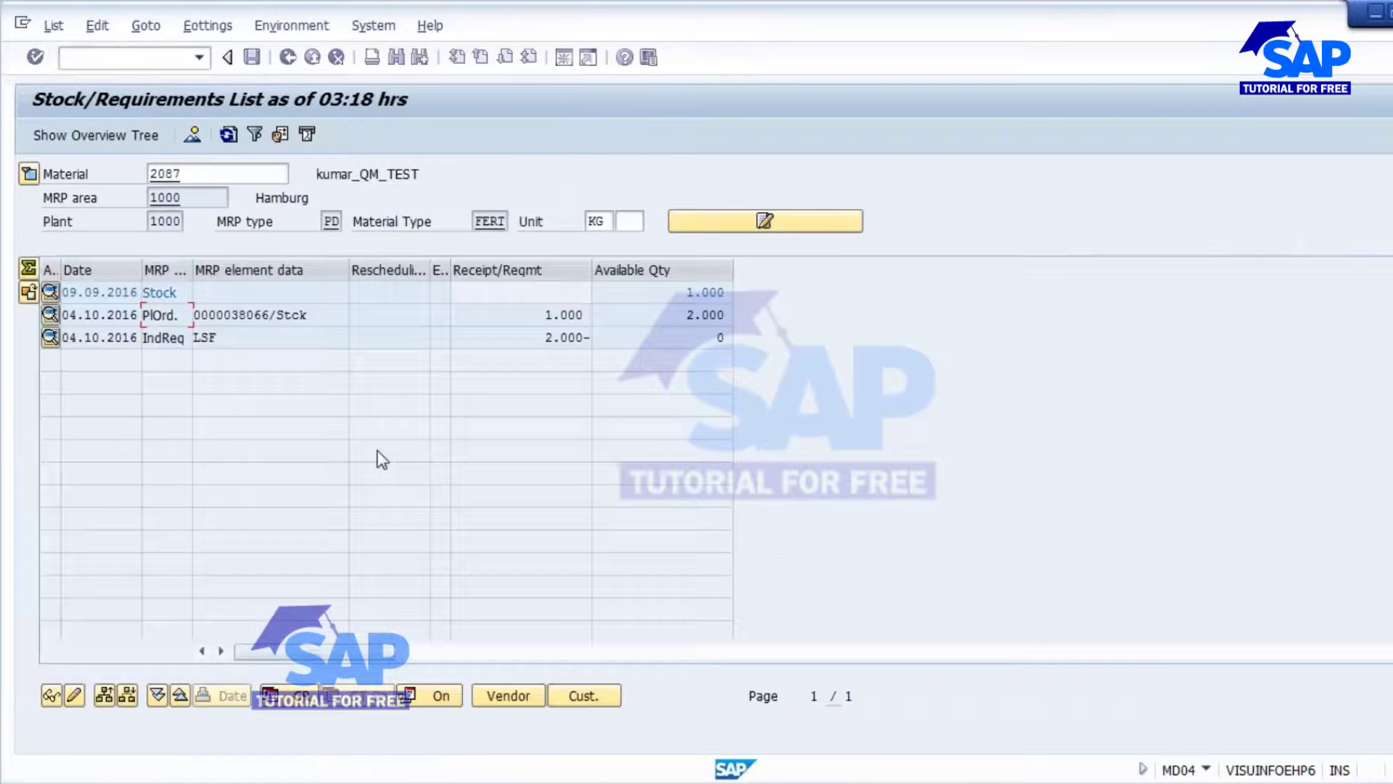
{"action": "left_click", "coordinate": [229, 134]}
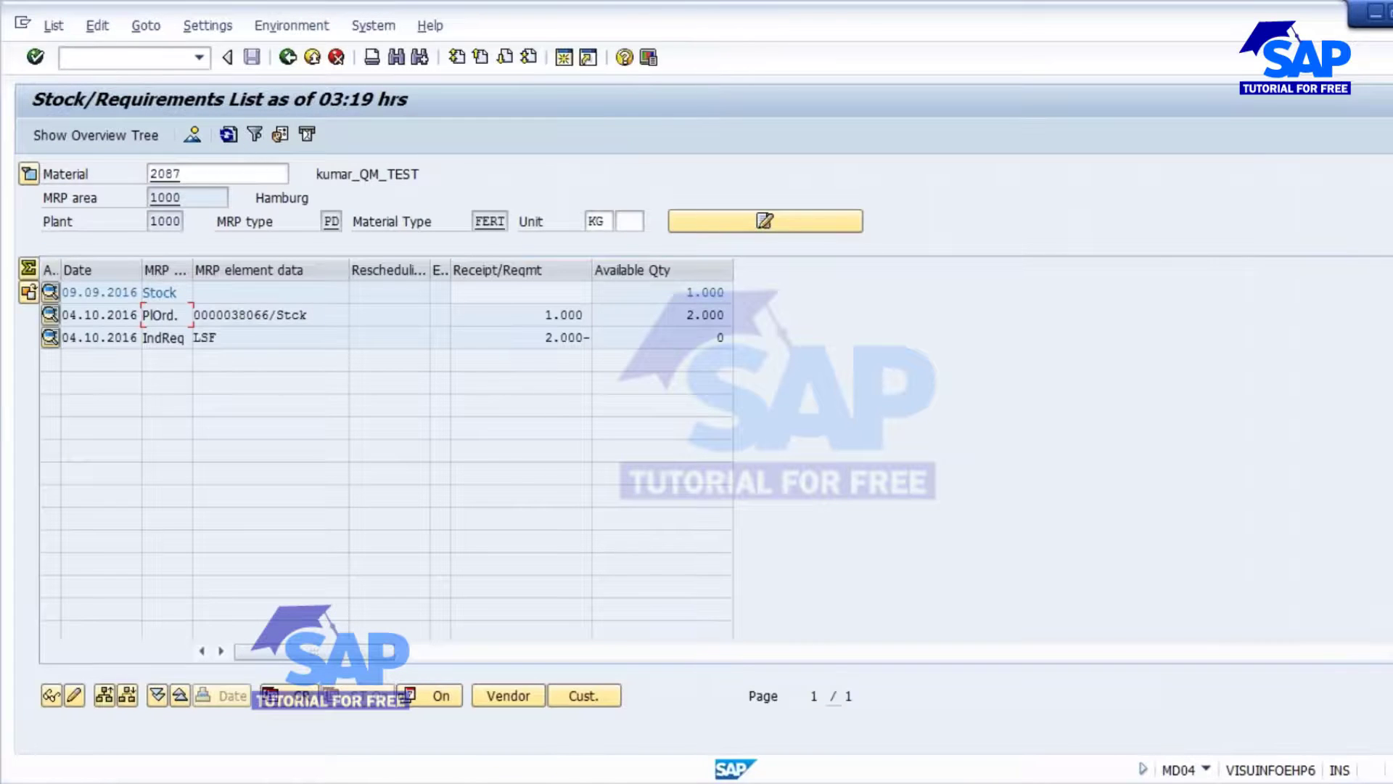
Step: Switch to the Change Routing session and start transaction MD02 there
{"action": "mouse_move", "coordinate": [733, 770]}
{"action": "left_click", "coordinate": [892, 668]}
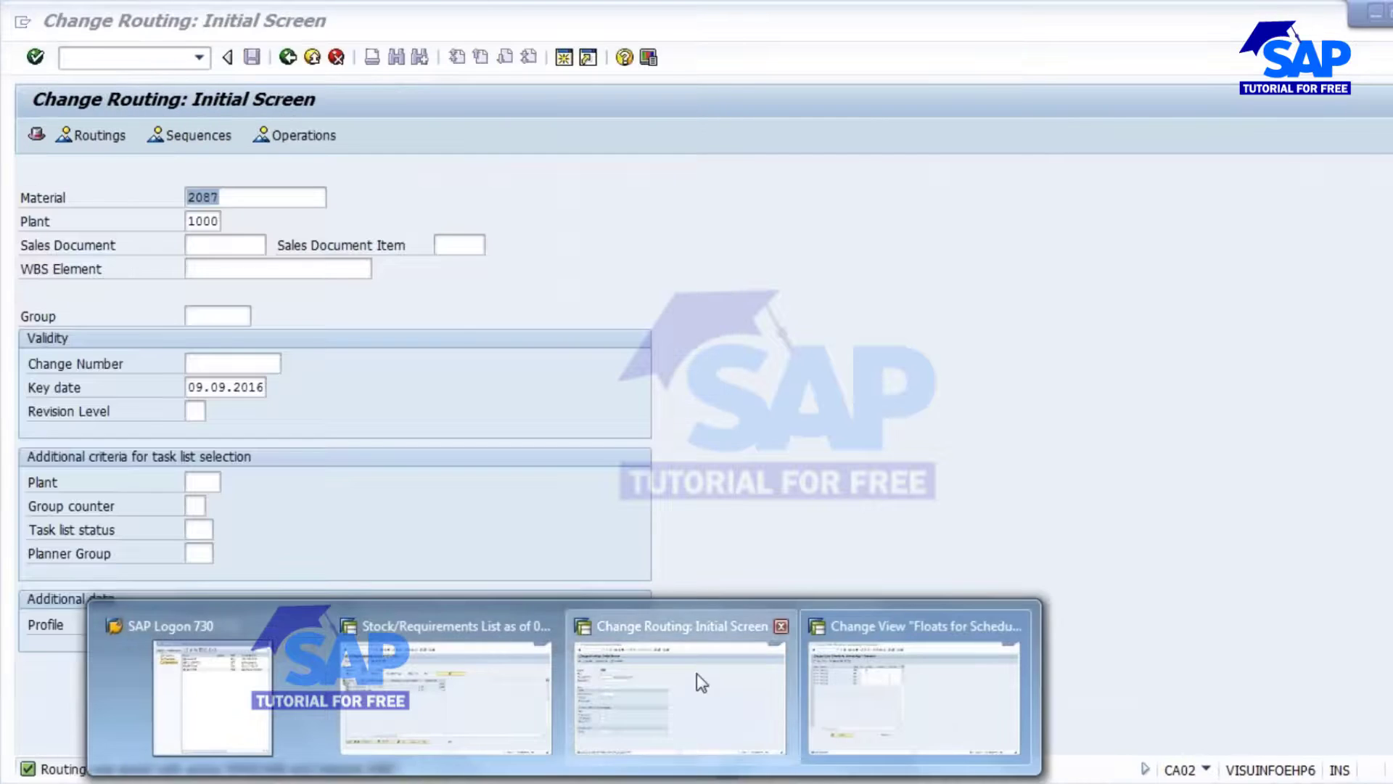
{"action": "left_click", "coordinate": [697, 673]}
{"action": "type", "text": "/n"}
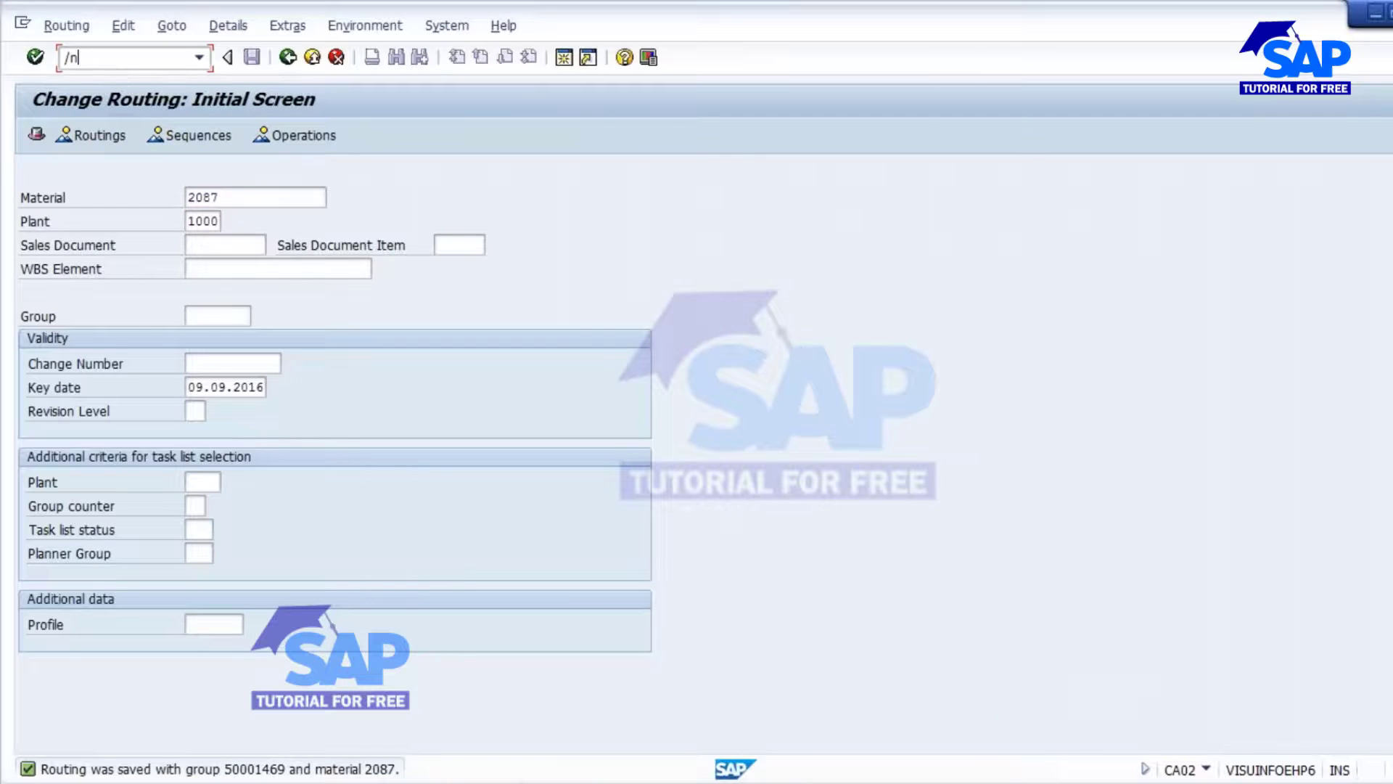
{"action": "type", "text": "md02"}
{"action": "key", "text": "Return"}
Step: Set the planning mode to 3 and run single-item, multi-level MRP for material 2087 in plant 1000
{"action": "key", "text": "Tab"}
{"action": "key", "text": "Tab"}
{"action": "key", "text": "Tab"}
{"action": "key", "text": "Tab"}
{"action": "key", "text": "Tab"}
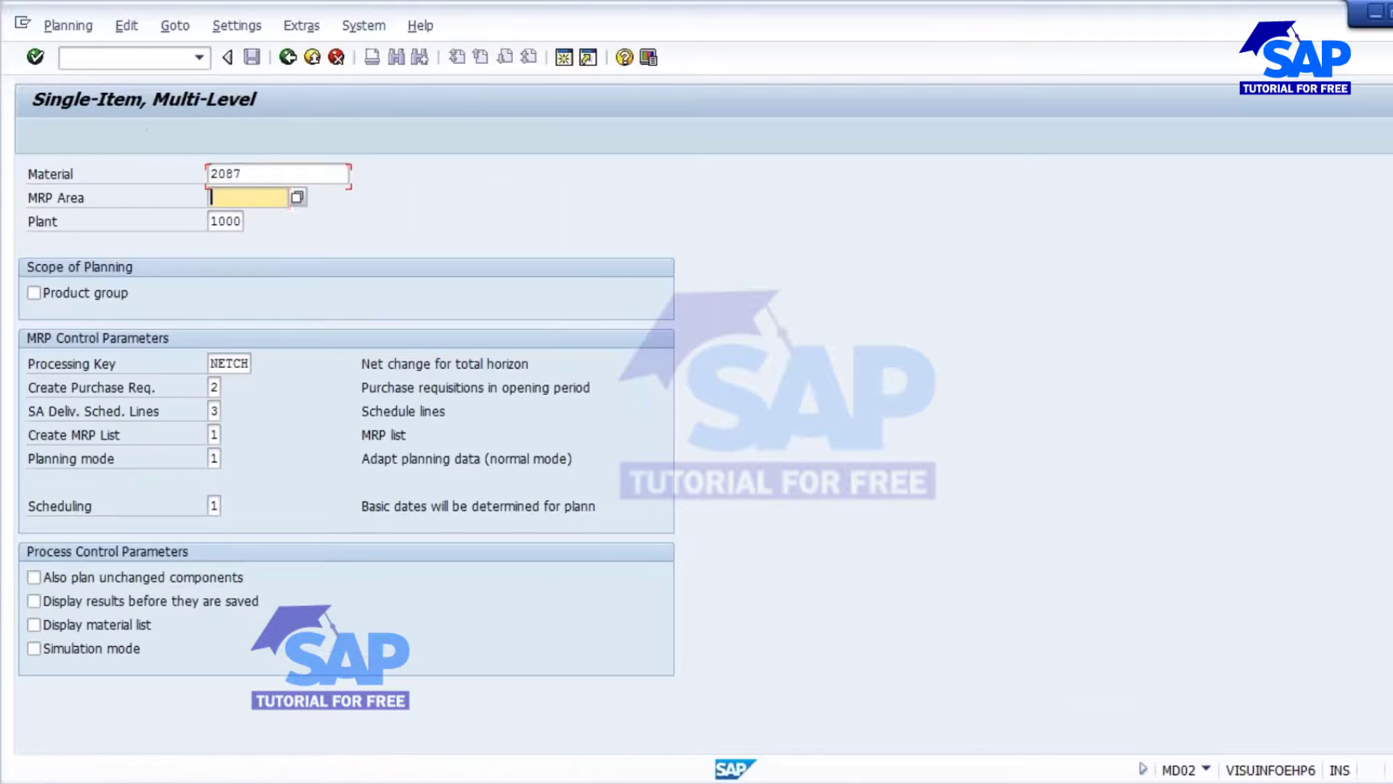
{"action": "key", "text": "Tab"}
{"action": "key", "text": "Tab"}
{"action": "key", "text": "Tab"}
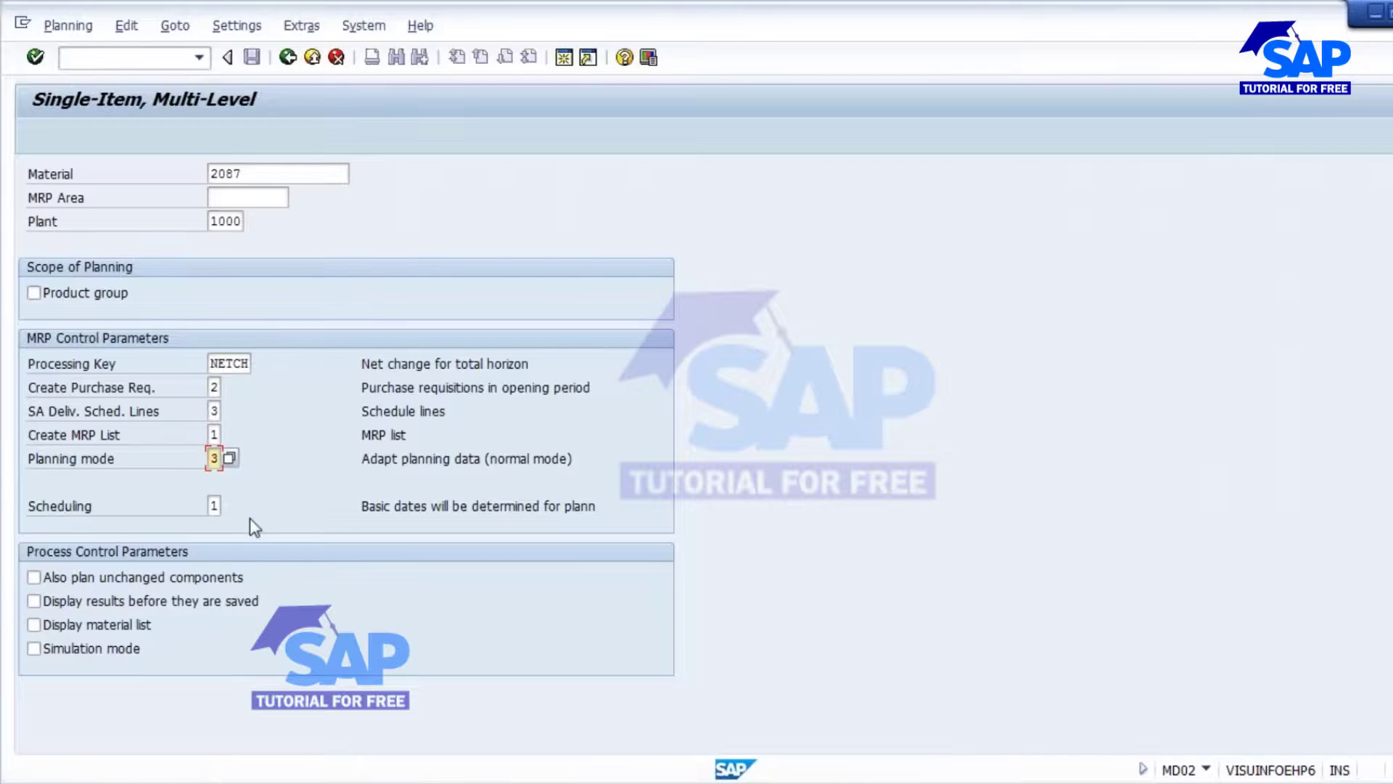
{"action": "key", "text": "Return"}
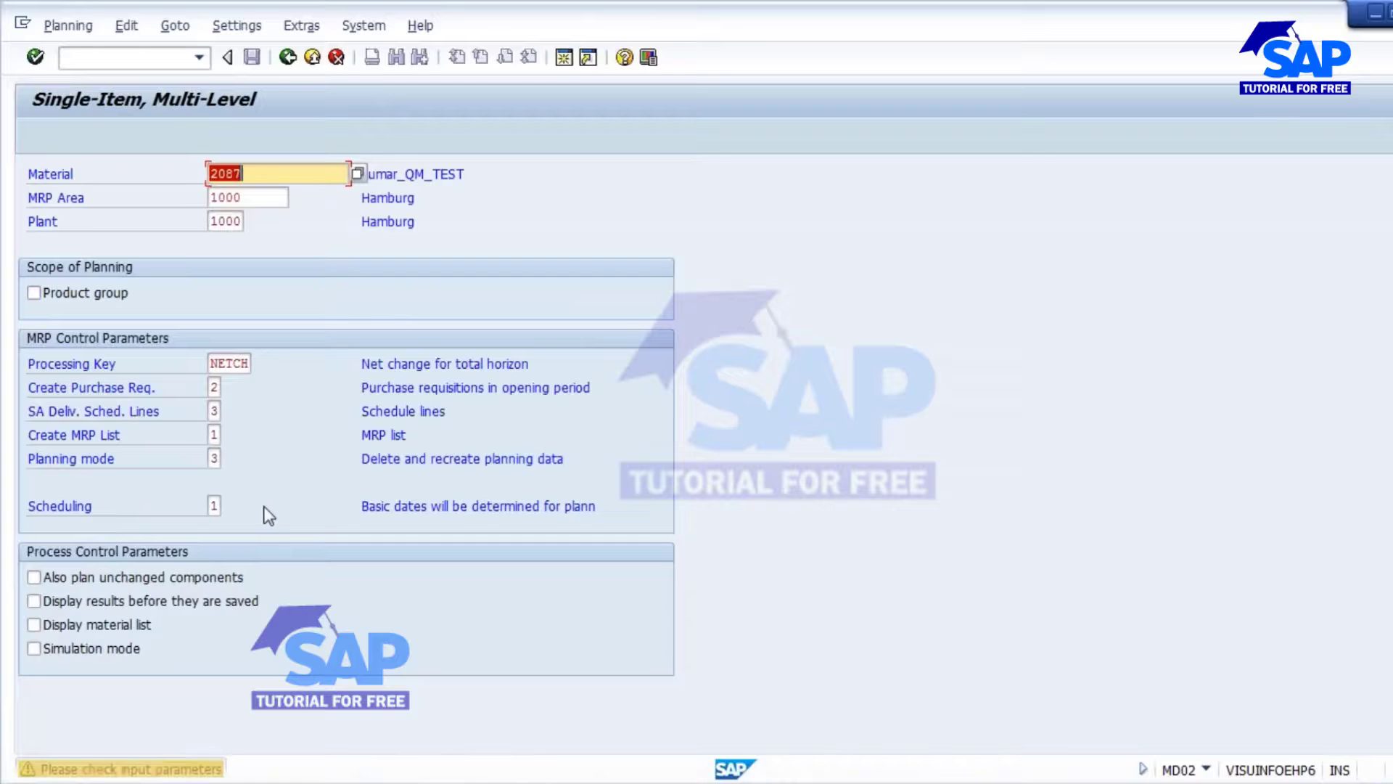
{"action": "key", "text": "Return"}
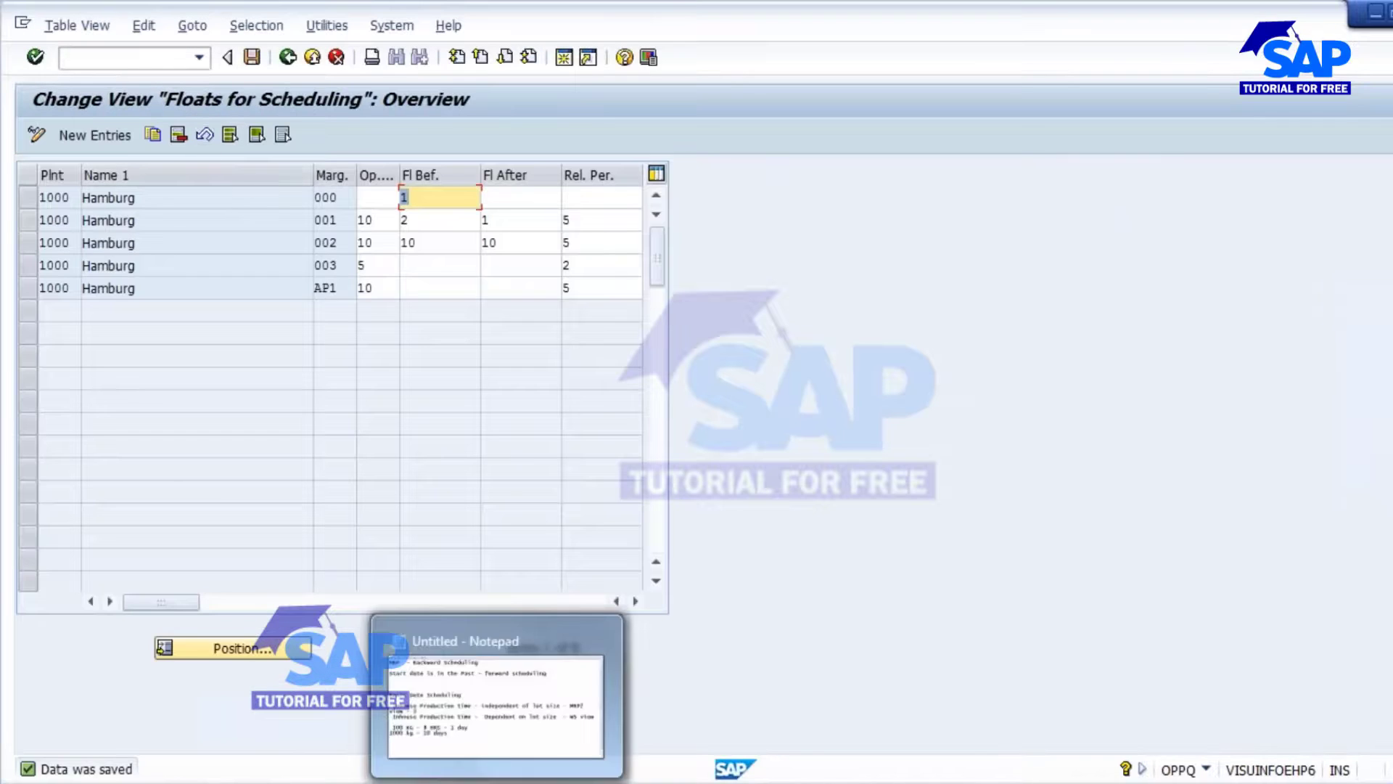
Step: Refresh the stock/requirements list and examine the order finish and start dates in the recreated planned order's details
{"action": "mouse_move", "coordinate": [564, 782]}
{"action": "left_click", "coordinate": [446, 690]}
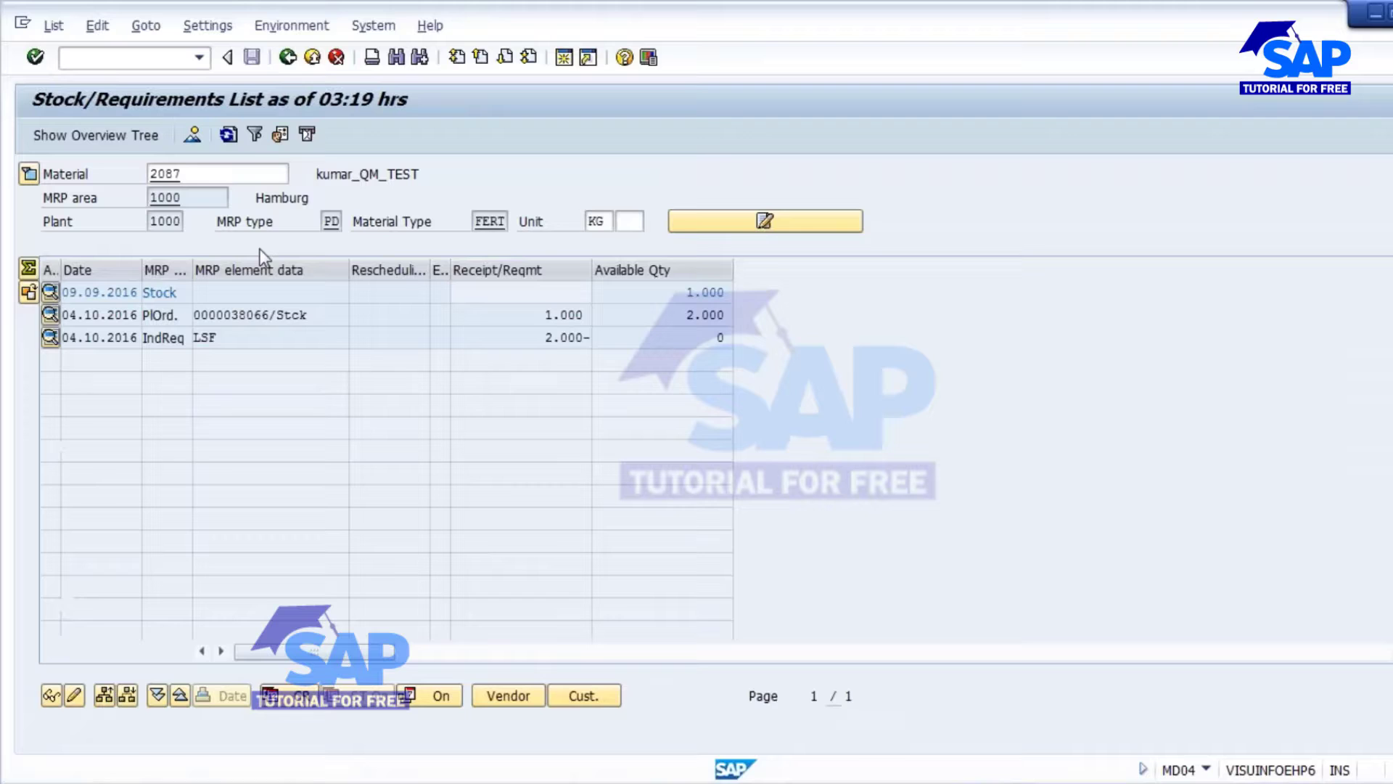
{"action": "left_click", "coordinate": [229, 135]}
{"action": "double_click", "coordinate": [160, 314]}
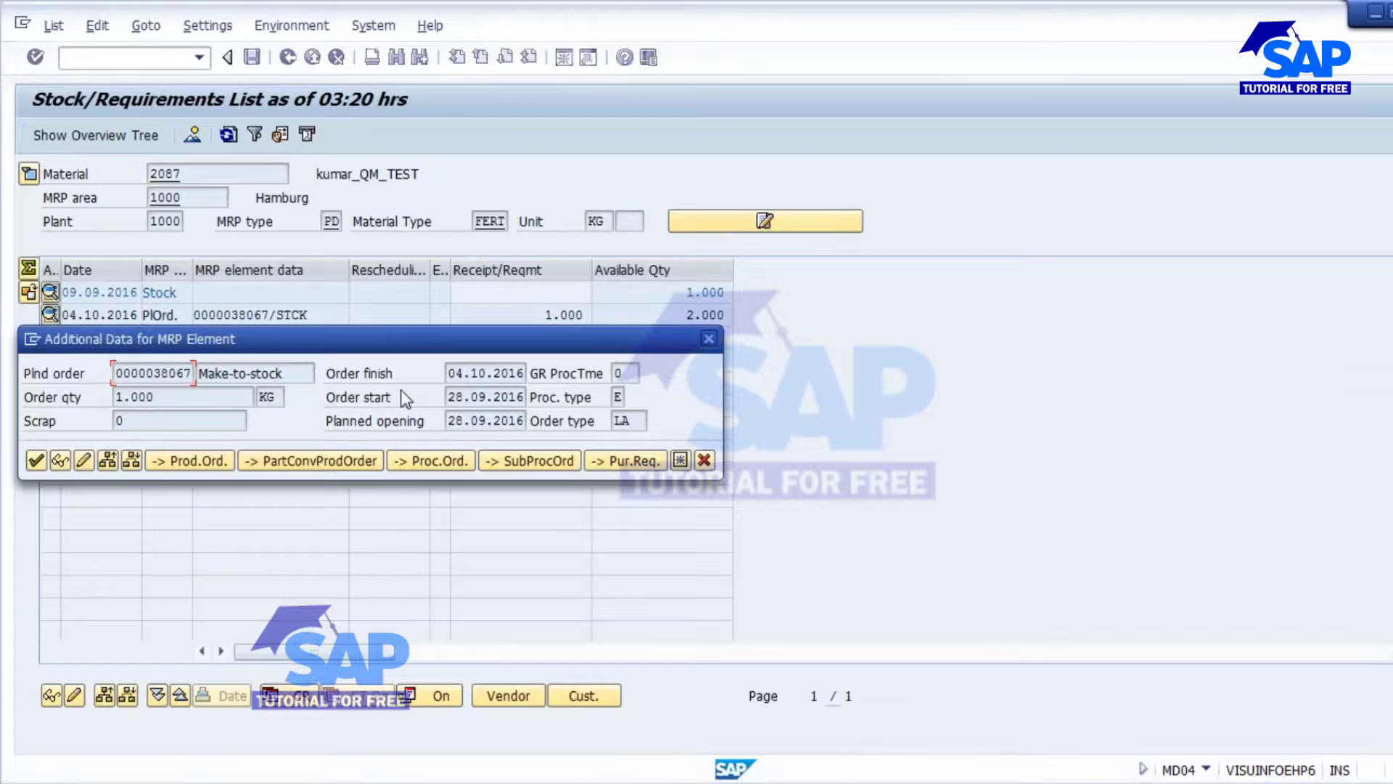
{"action": "left_click", "coordinate": [471, 373]}
{"action": "left_click", "coordinate": [474, 397]}
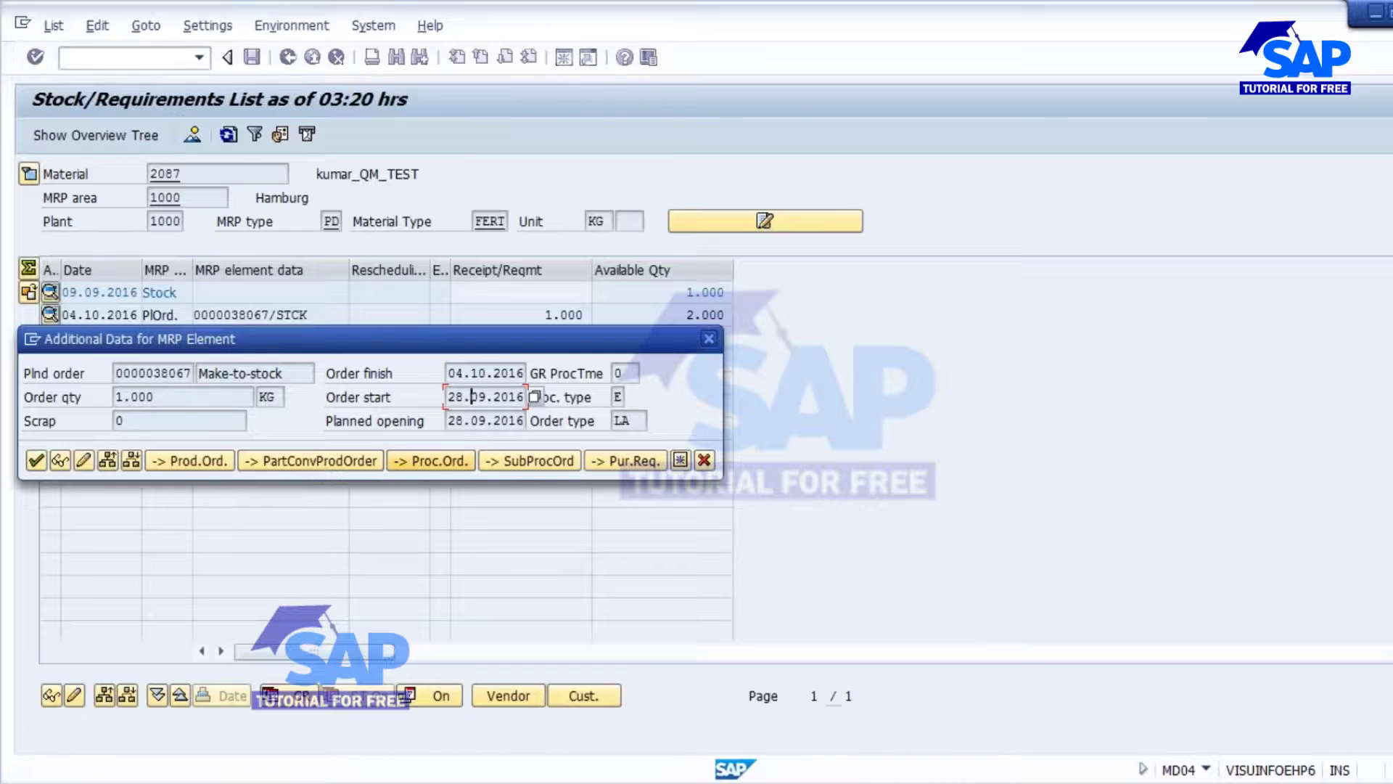
Step: Convert the planned order to a production order and compare its basic start date and time with the scheduled start
{"action": "left_click", "coordinate": [189, 458]}
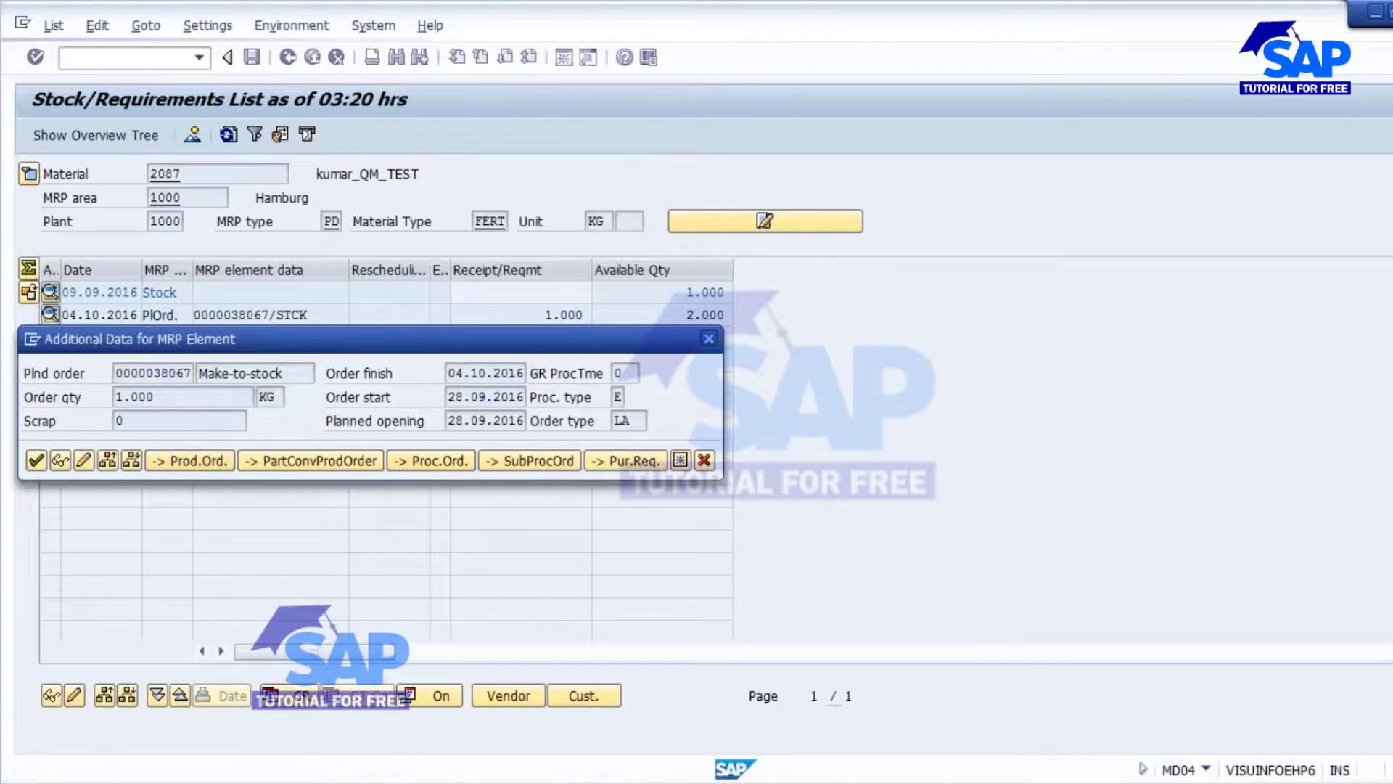
{"action": "key", "text": "Return"}
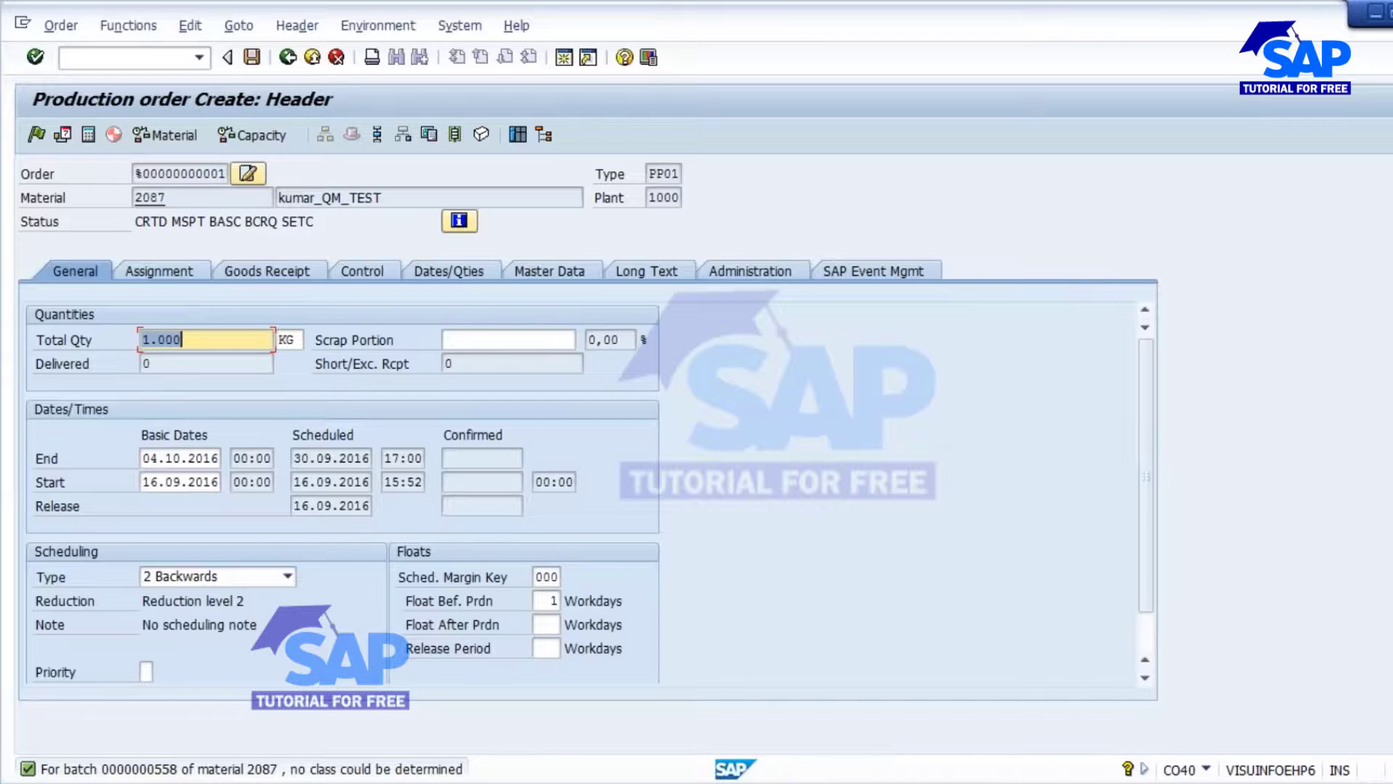
{"action": "left_click", "coordinate": [407, 481]}
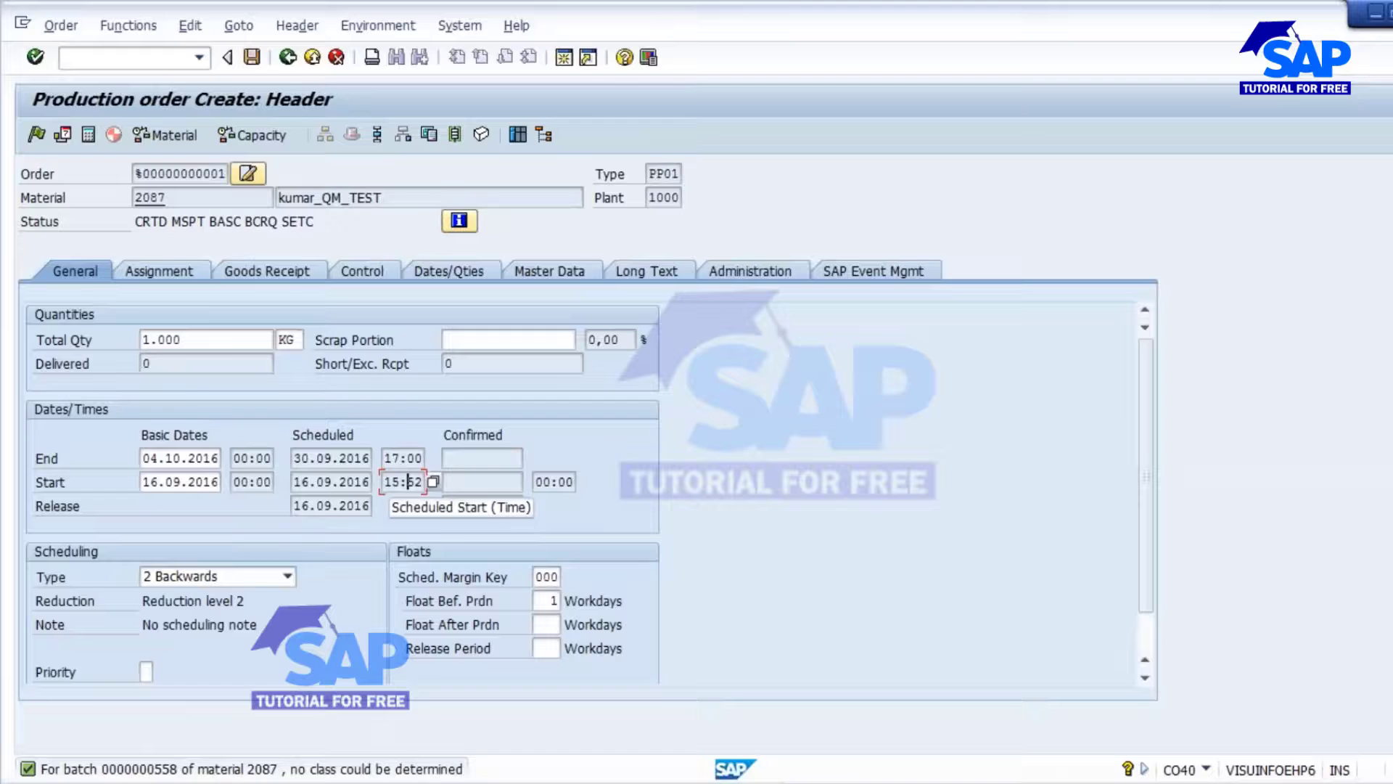
{"action": "left_click", "coordinate": [196, 481]}
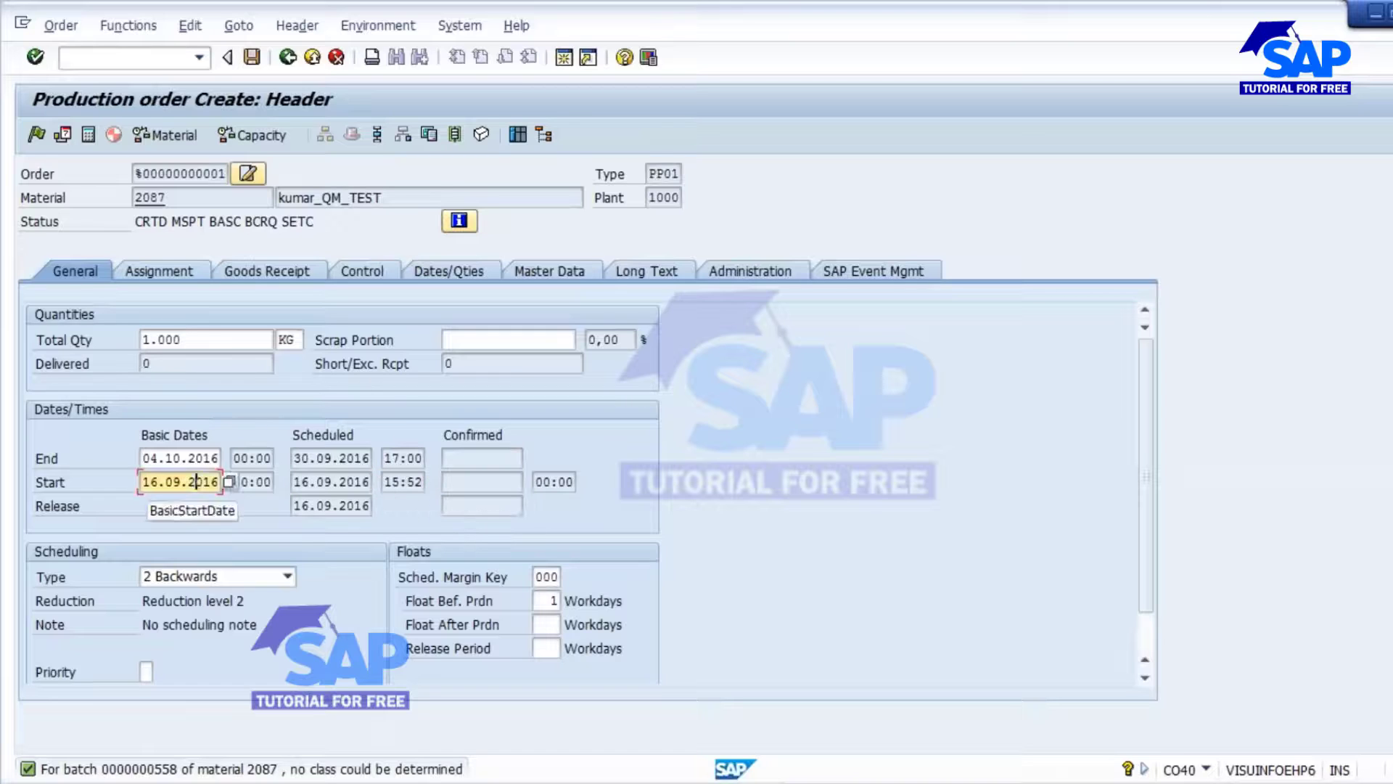
{"action": "left_click", "coordinate": [311, 481]}
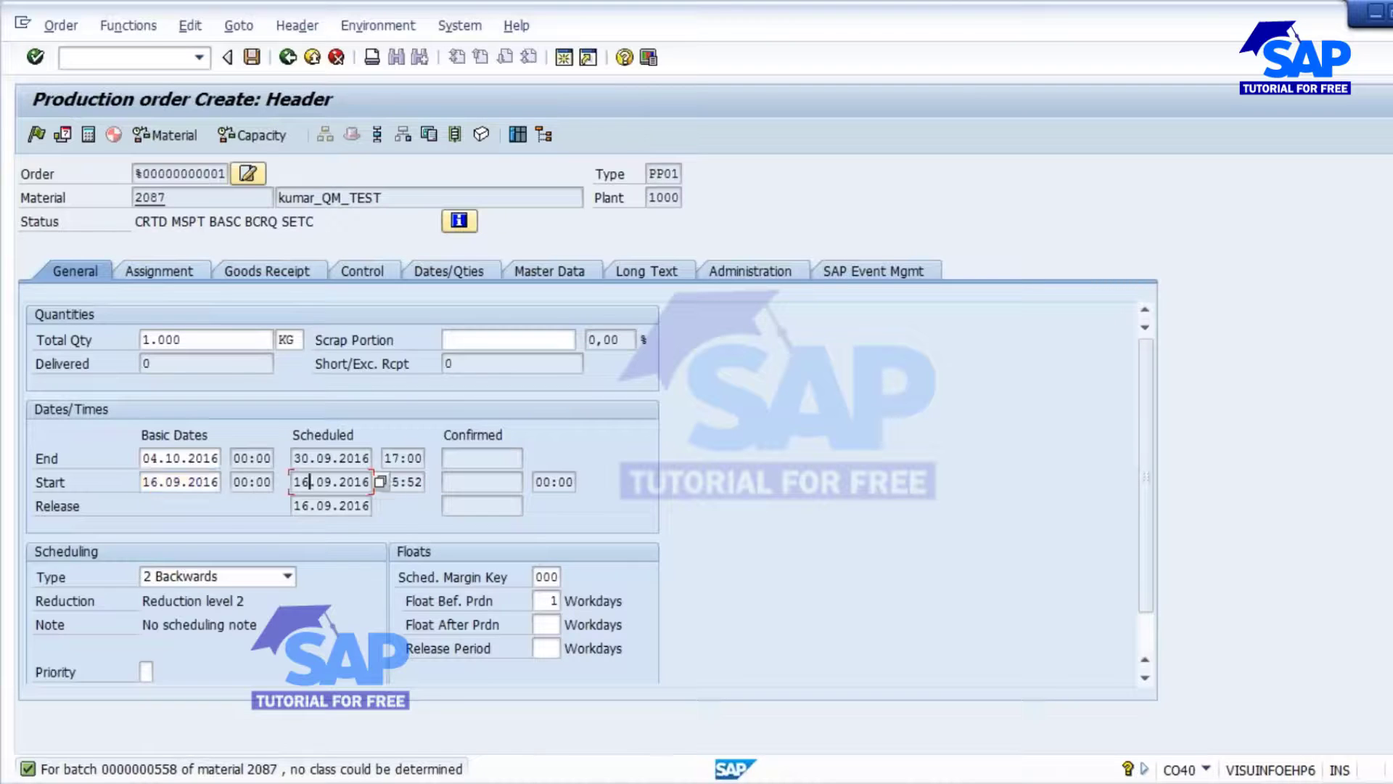
{"action": "left_click", "coordinate": [252, 482]}
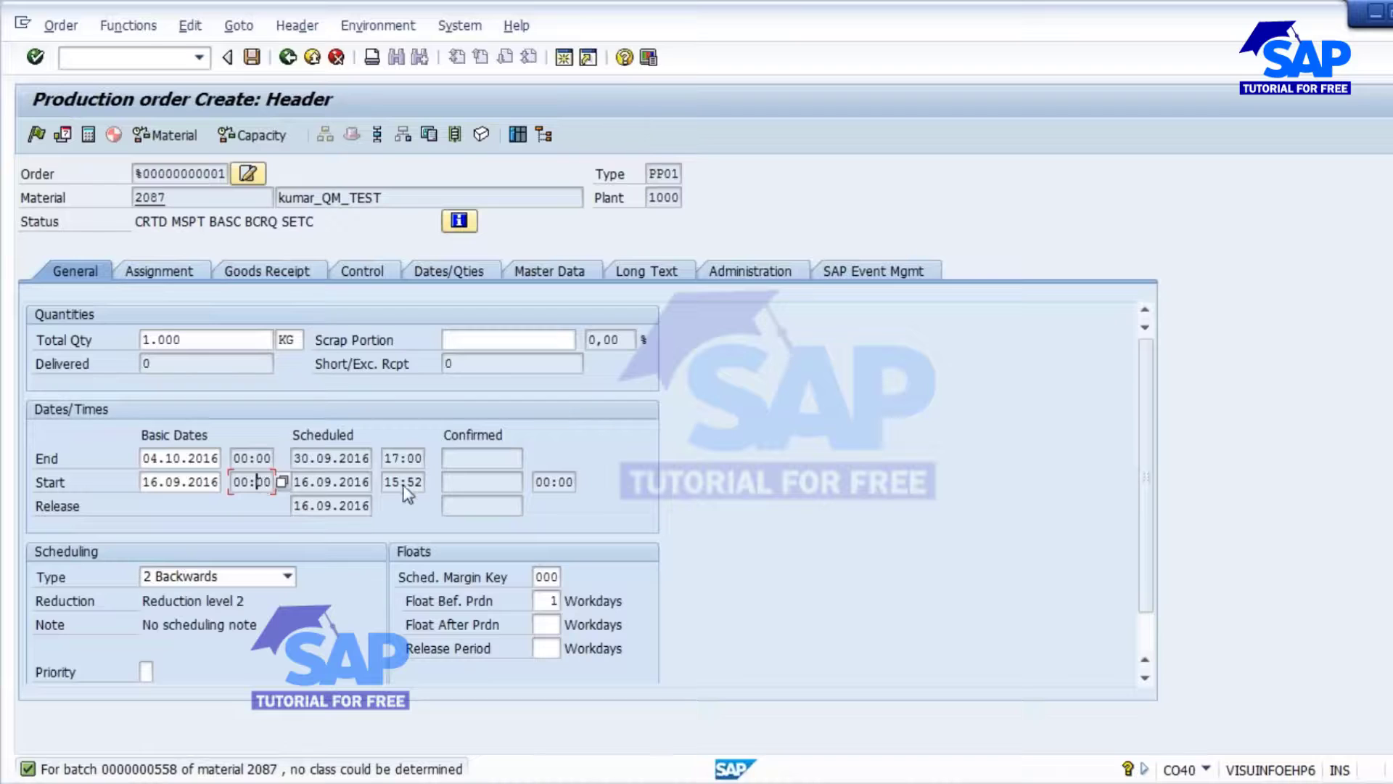
{"action": "left_click", "coordinate": [404, 486]}
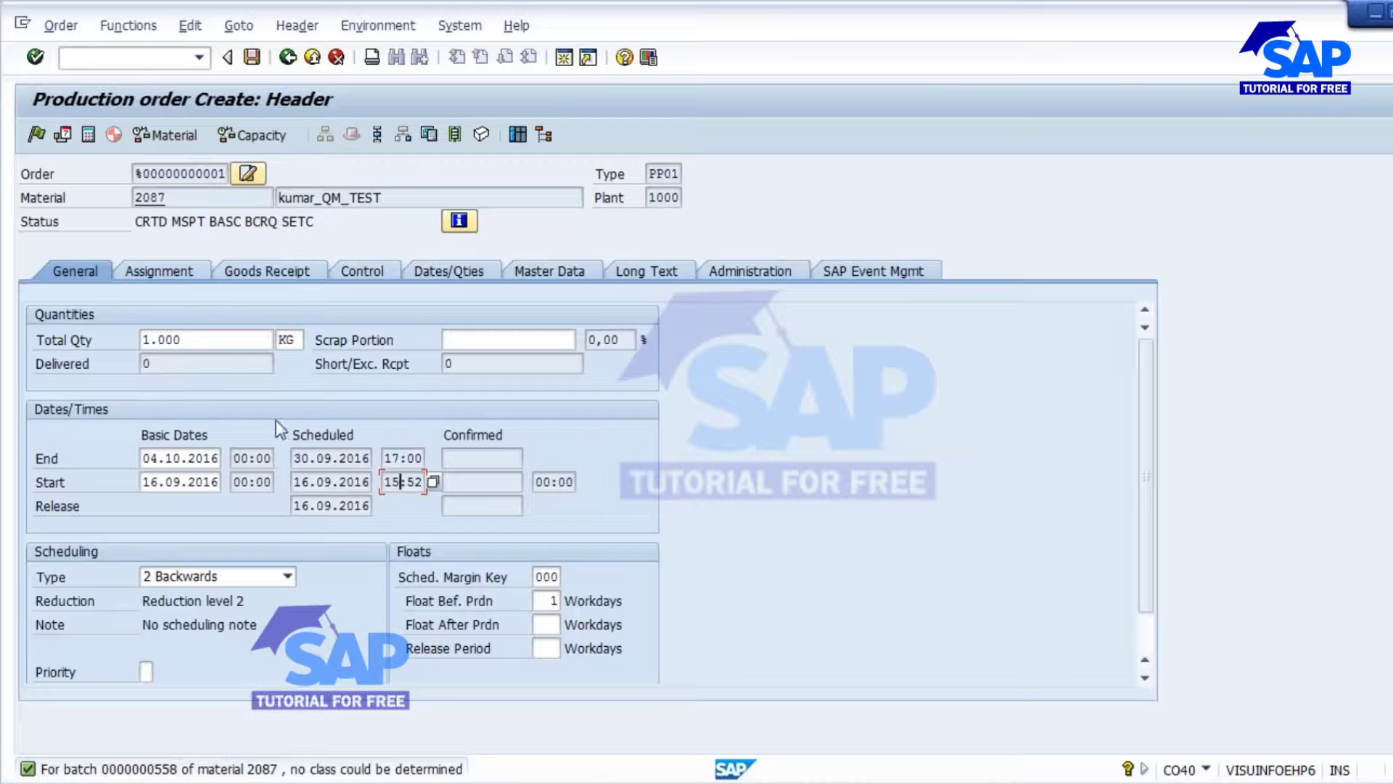
Step: Leave the production order creation without saving the order, and switch to the Notepad notes
{"action": "left_click", "coordinate": [287, 57]}
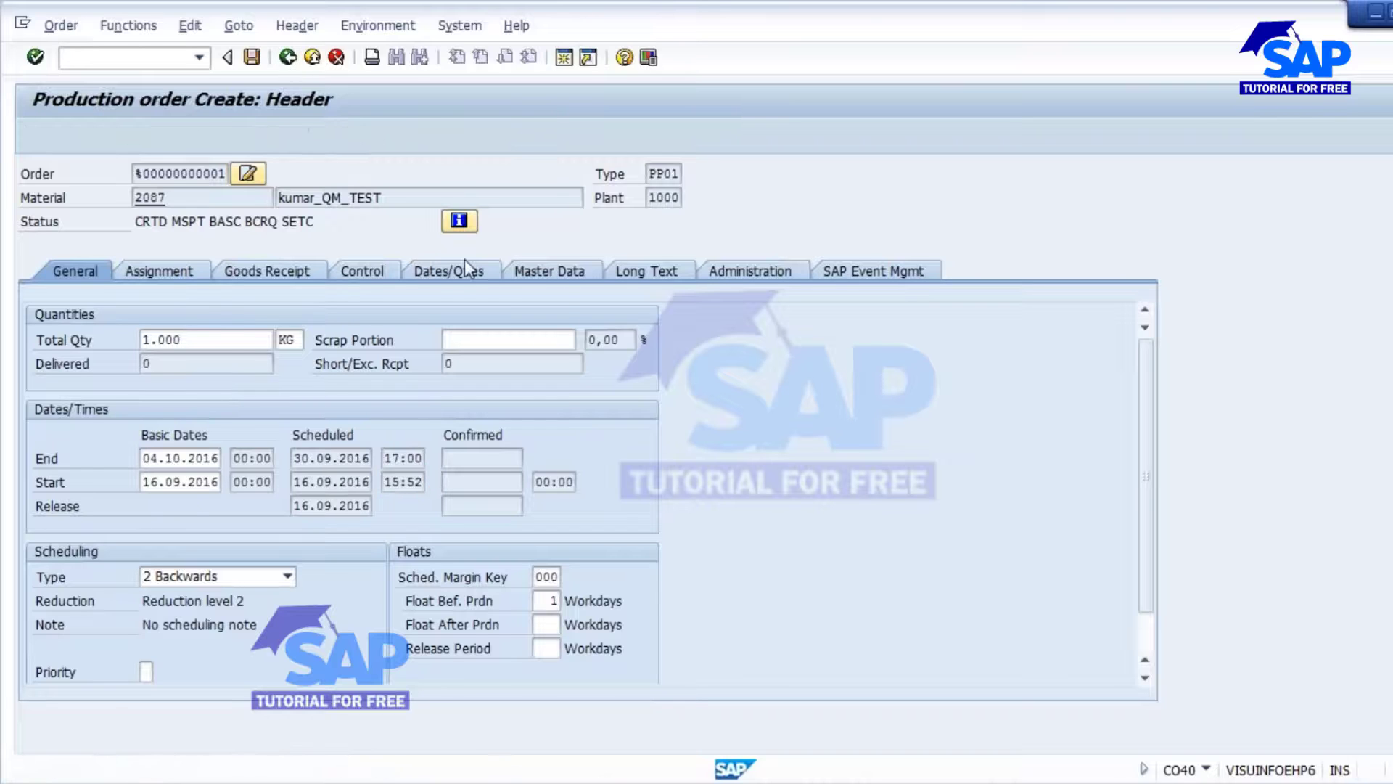
{"action": "left_click", "coordinate": [383, 444]}
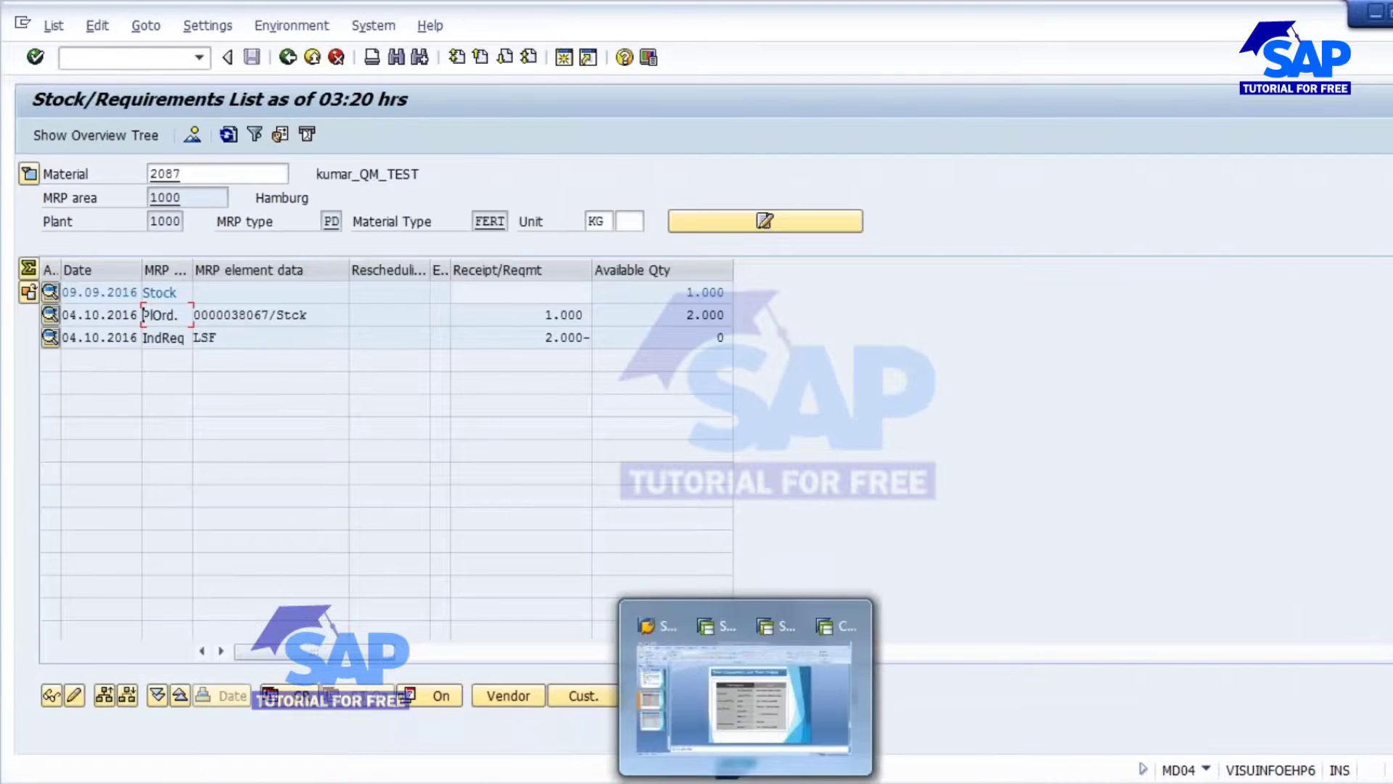
{"action": "left_click", "coordinate": [506, 781]}
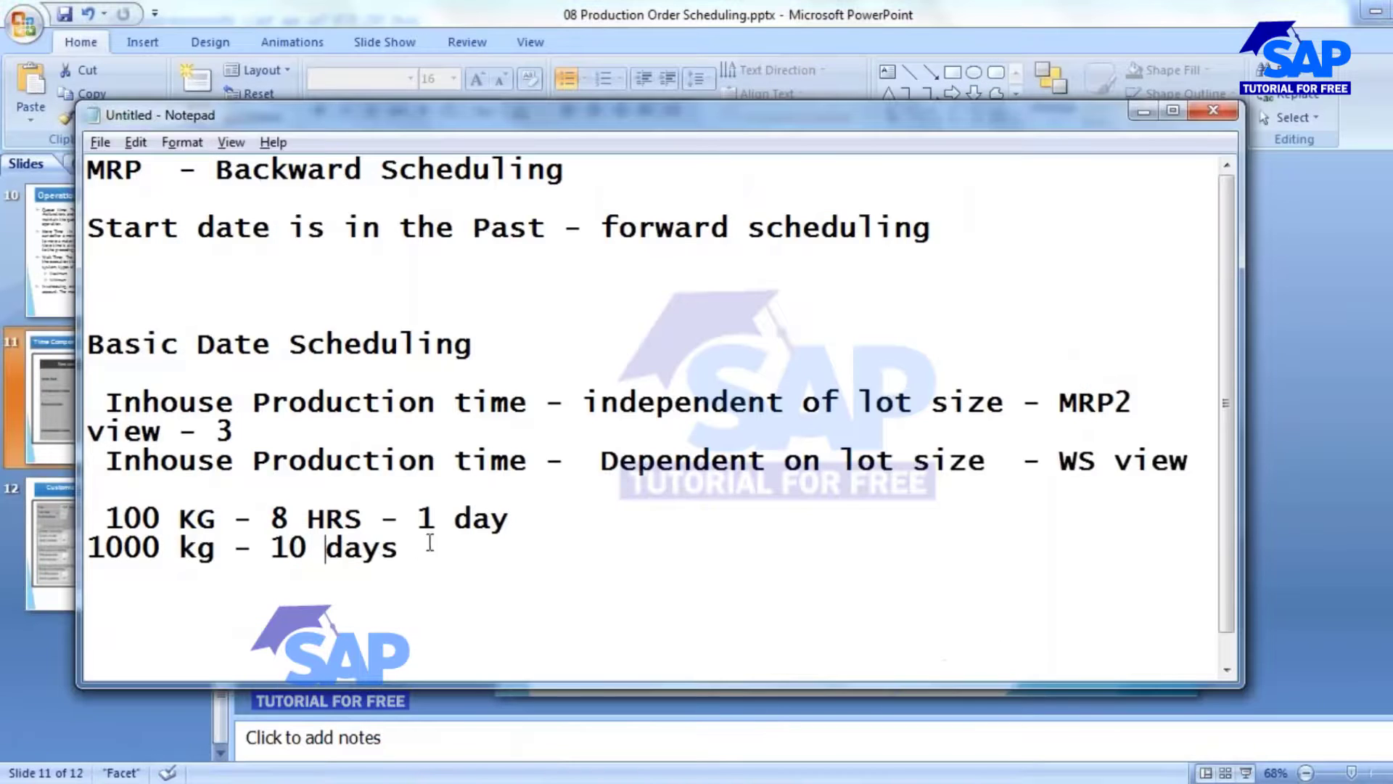
Step: Delete all the existing scheduling notes, including the Leade Time Scheduling line, so the Notepad document is empty
{"action": "left_click_drag", "start_coordinate": [401, 548], "coordinate": [140, 200]}
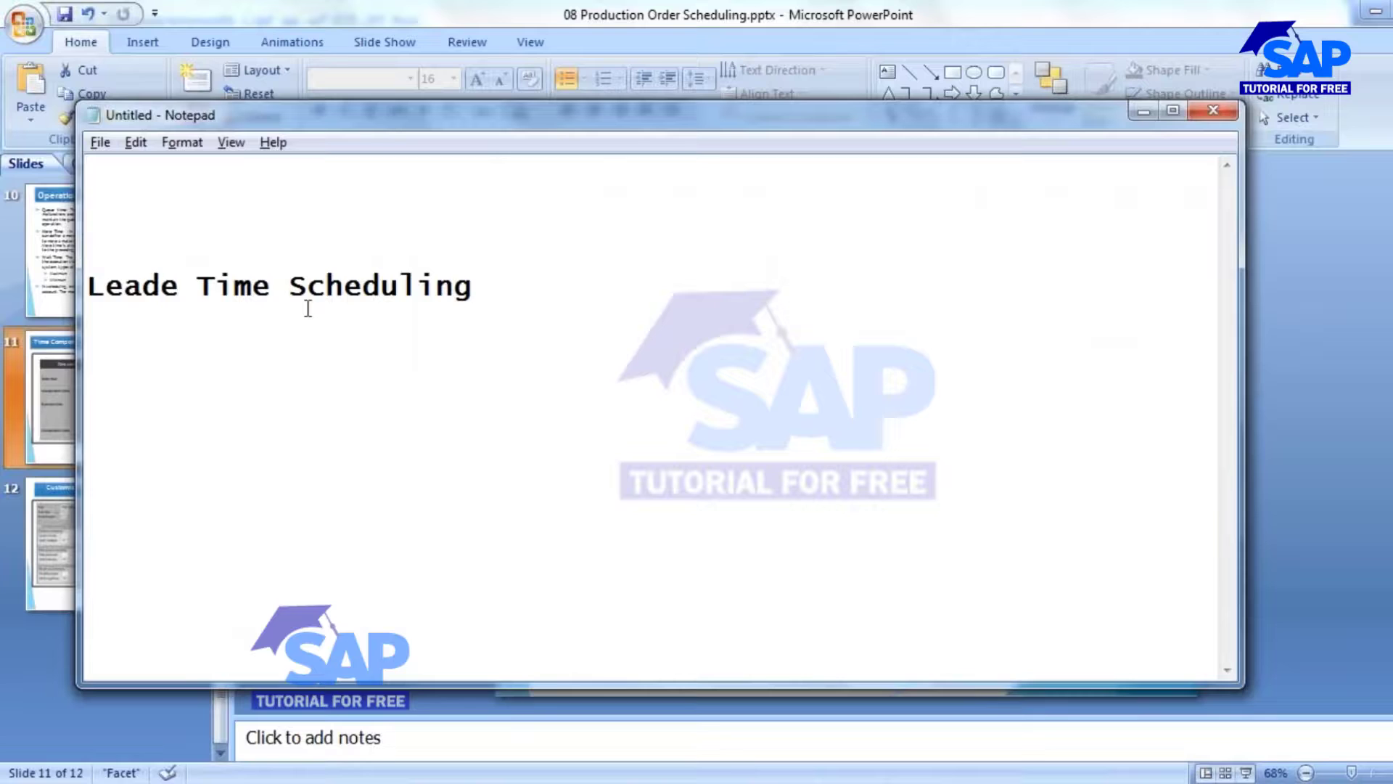
{"action": "key", "text": "Delete"}
{"action": "key", "text": "Delete"}
{"action": "key", "text": "Delete"}
{"action": "key", "text": "Delete"}
{"action": "key", "text": "Delete"}
{"action": "key", "text": "Delete"}
{"action": "key", "text": "Delete"}
{"action": "key", "text": "Delete"}
{"action": "key", "text": "Delete"}
{"action": "key", "text": "Delete"}
{"action": "key", "text": "Delete"}
{"action": "key", "text": "Delete"}
{"action": "key", "text": "Delete"}
{"action": "key", "text": "Delete"}
{"action": "key", "text": "Delete"}
{"action": "key", "text": "Delete"}
{"action": "key", "text": "Delete"}
{"action": "key", "text": "Delete"}
{"action": "key", "text": "Delete"}
{"action": "key", "text": "Delete"}
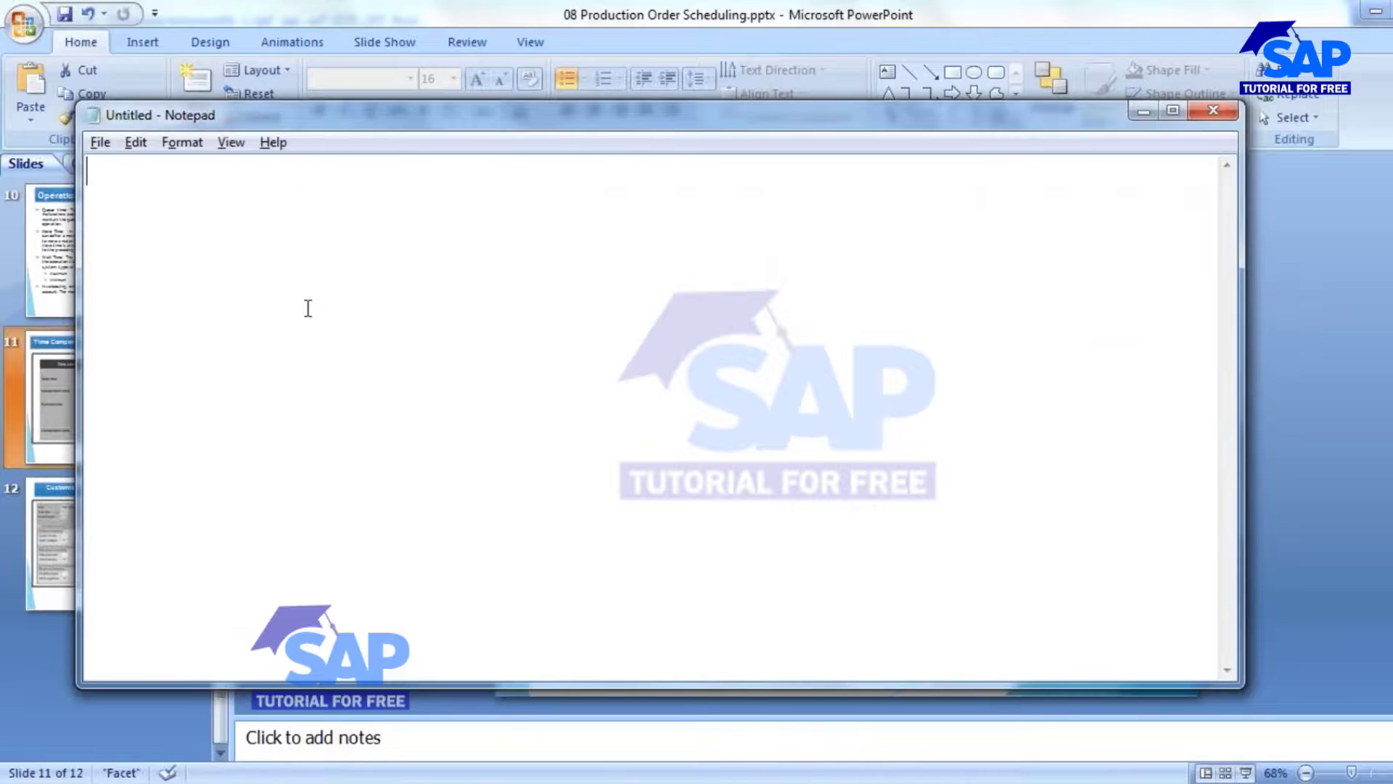
Step: Write the heading "Manually" and list "Forward scheduling", "Backward scheduling" and "current date scheduling" beneath it
{"action": "type", "text": "Manu"}
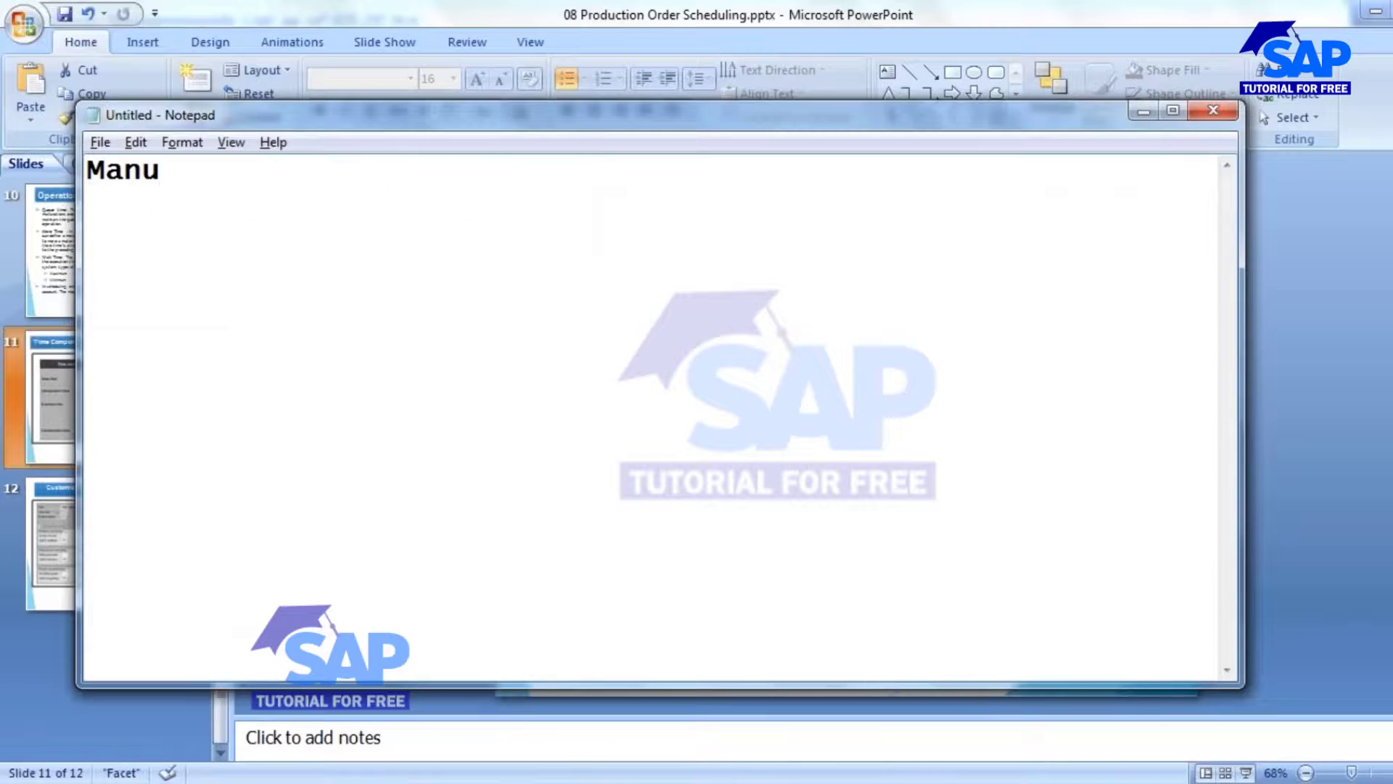
{"action": "type", "text": "ally"}
{"action": "key", "text": "Return"}
{"action": "key", "text": "Return"}
{"action": "type", "text": "Forw"}
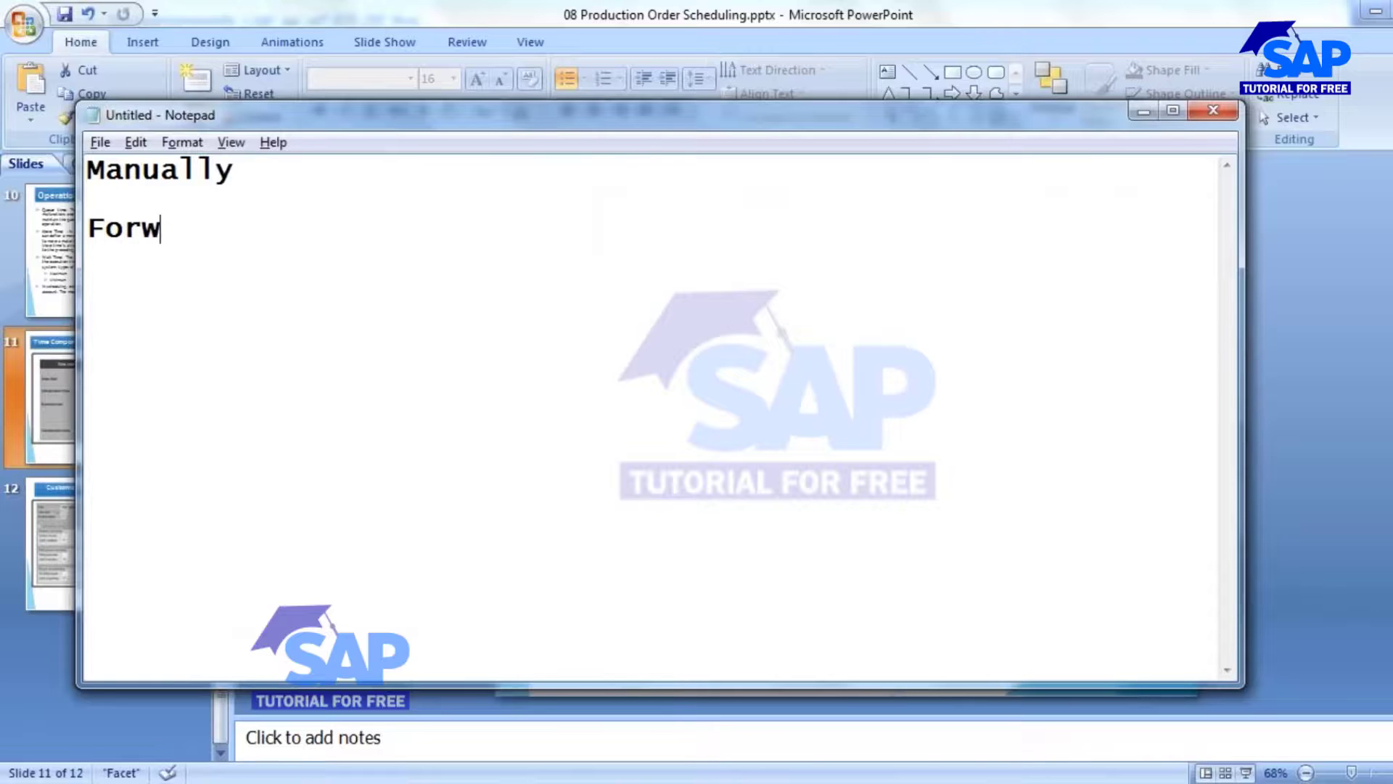
{"action": "type", "text": "ard s"}
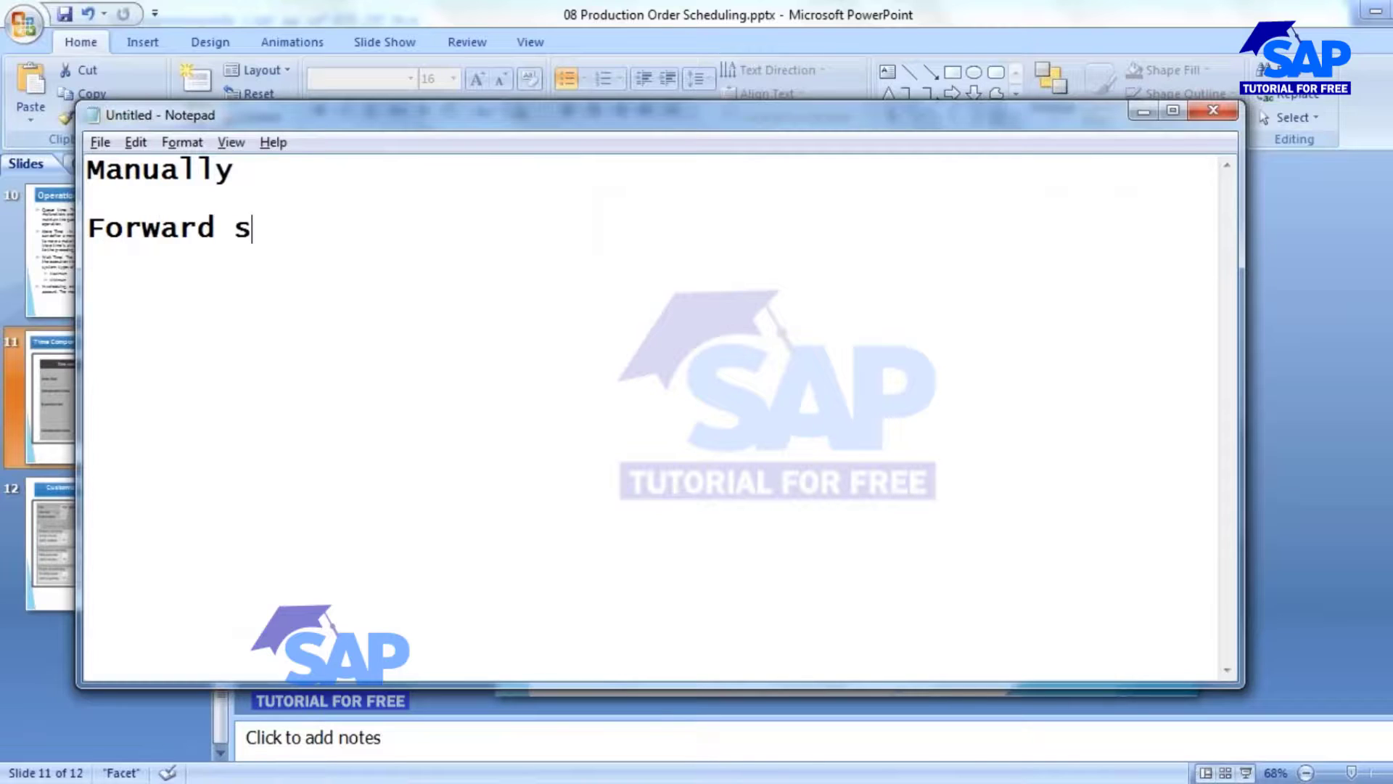
{"action": "type", "text": "cheduling "}
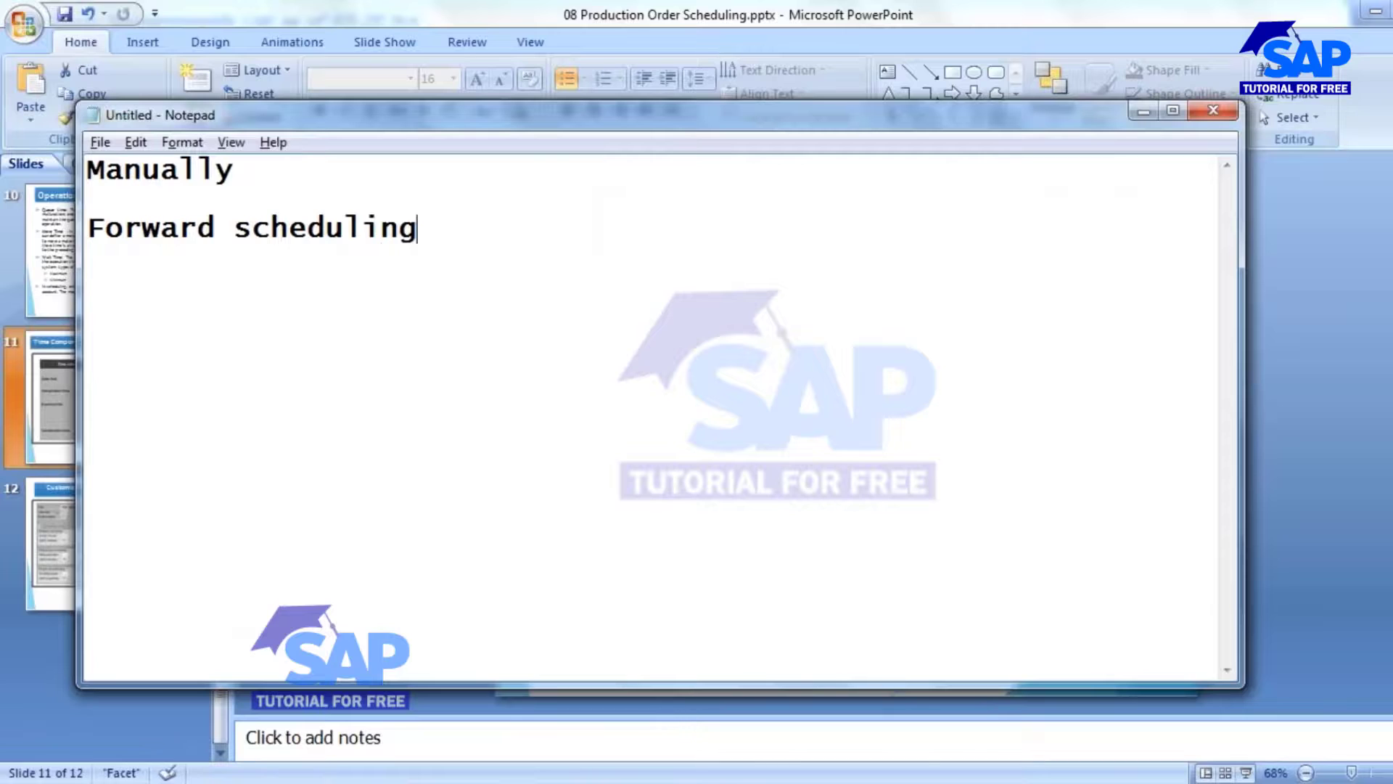
{"action": "type", "text": "Back"}
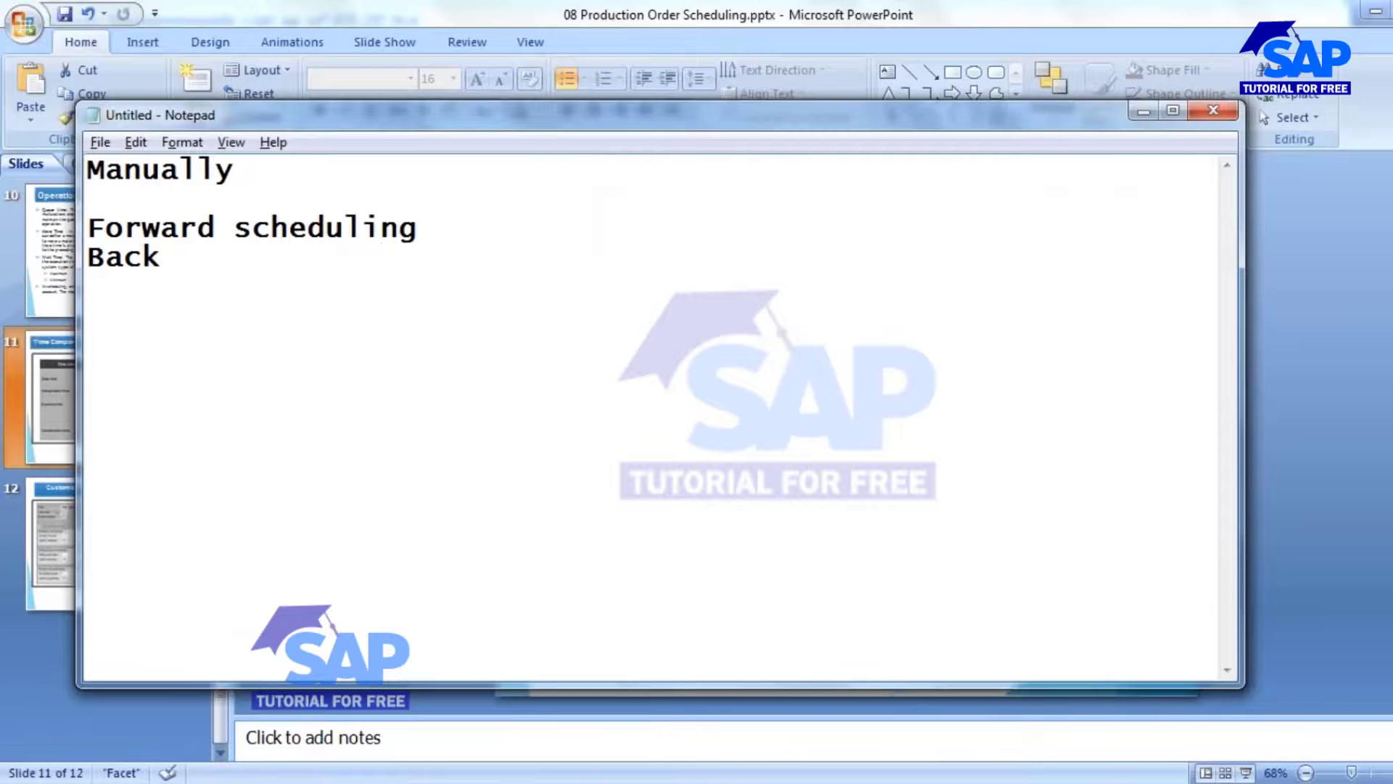
{"action": "type", "text": "ward sc"}
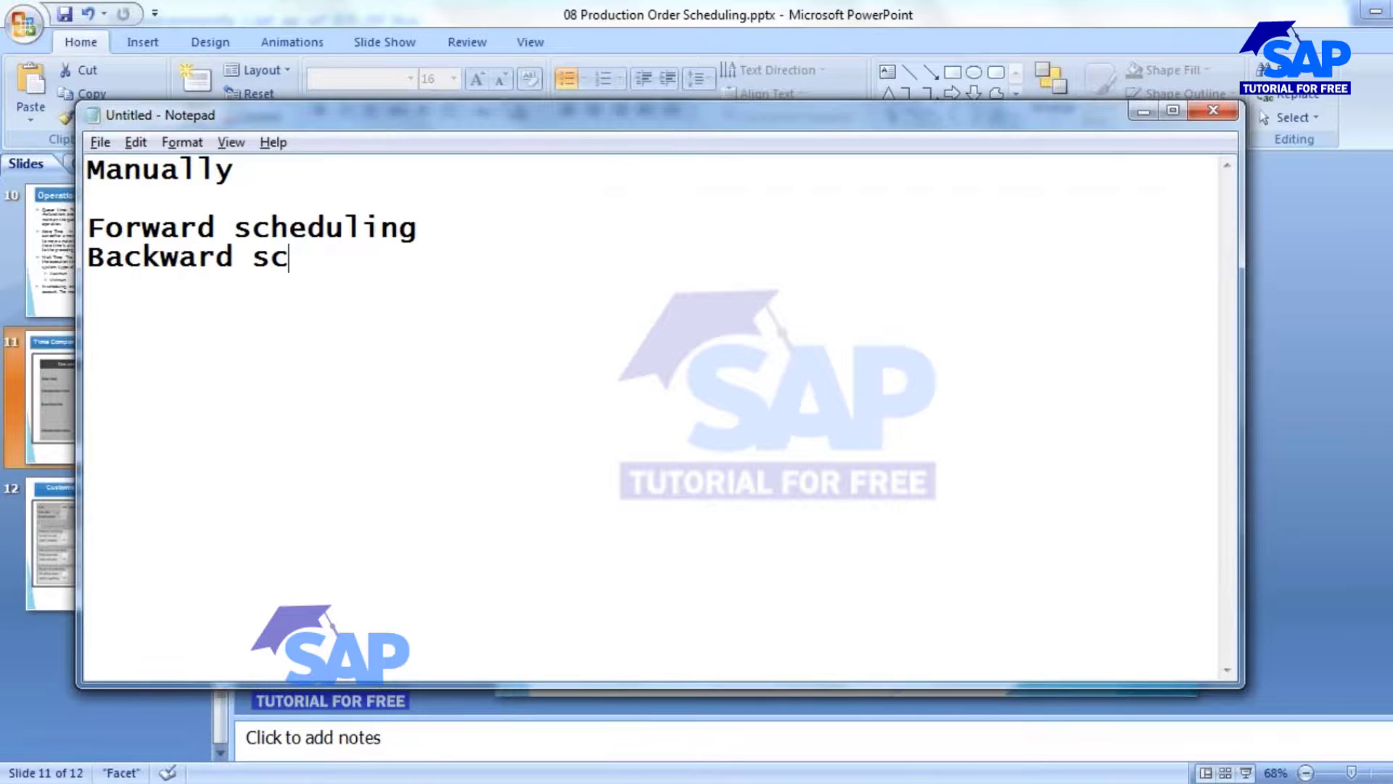
{"action": "type", "text": "heduling"}
{"action": "key", "text": "Return"}
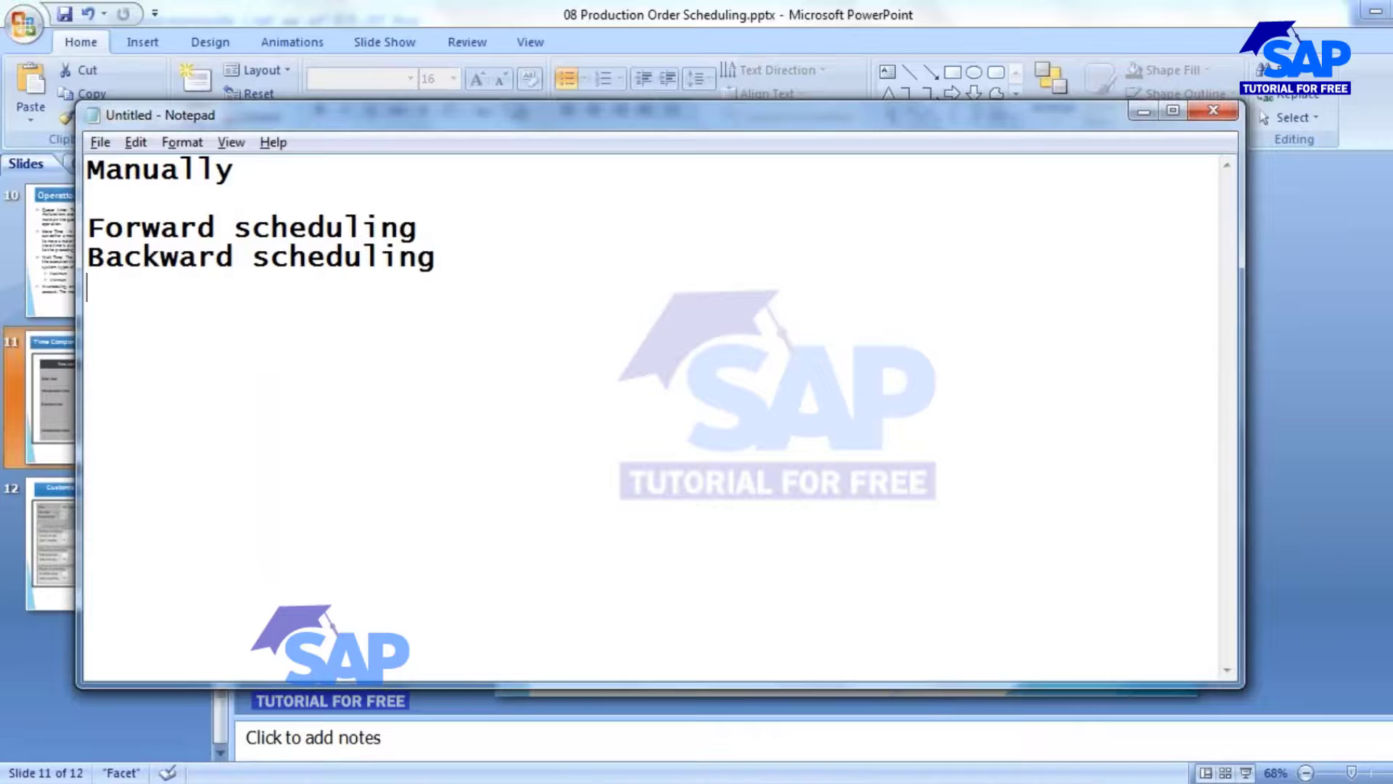
{"action": "type", "text": "current d"}
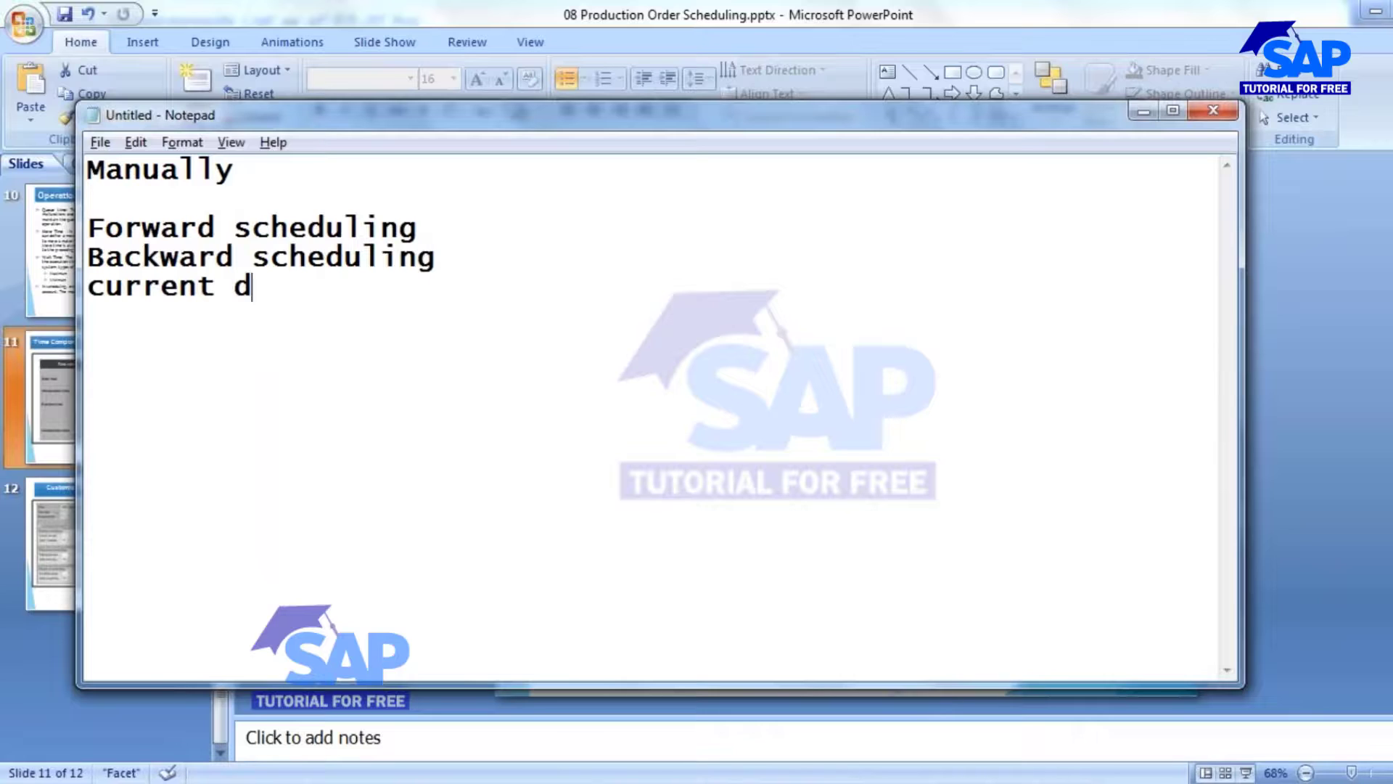
{"action": "type", "text": "ate schedu"}
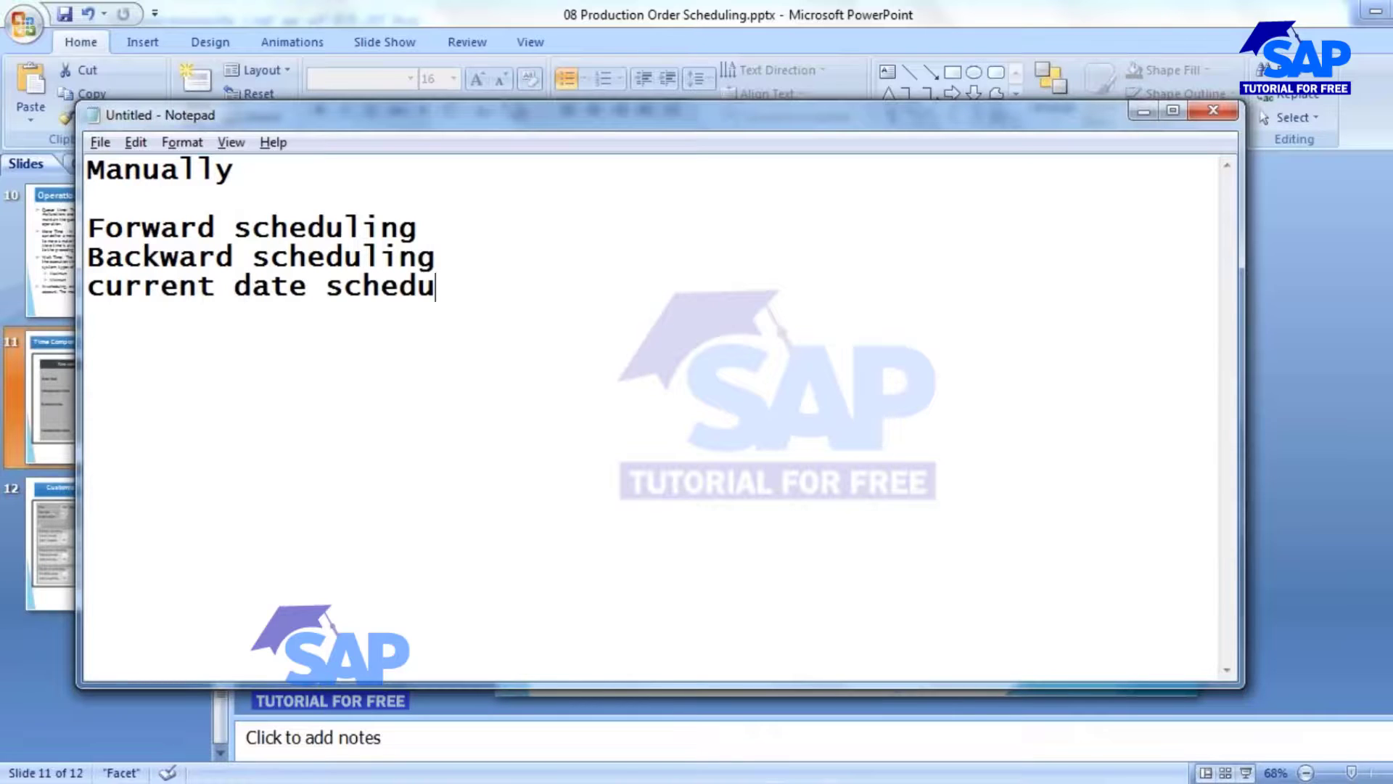
{"action": "type", "text": "ling"}
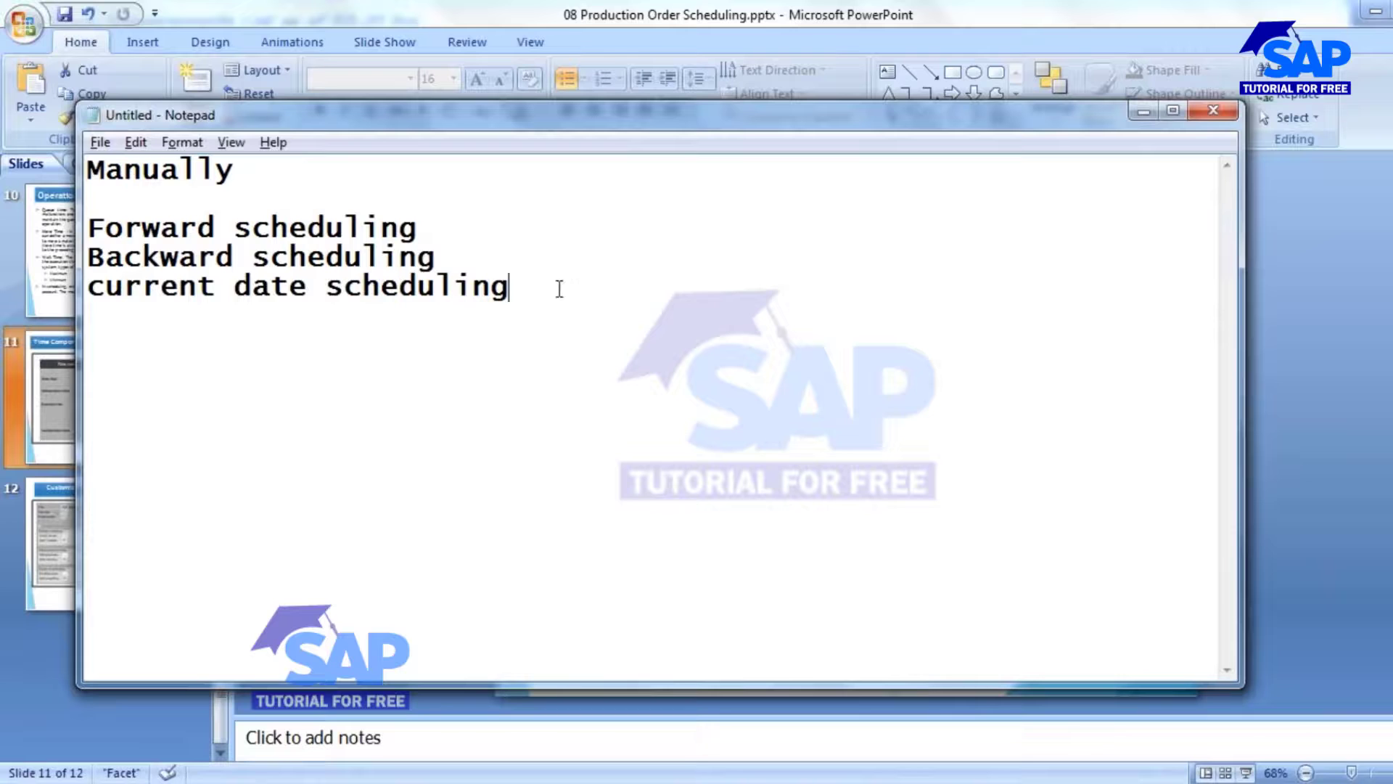
Step: Switch to the SAP session with the MD02 planning results and leave the transaction back to SAP Easy Access
{"action": "left_click", "coordinate": [385, 285]}
{"action": "left_click", "coordinate": [669, 690]}
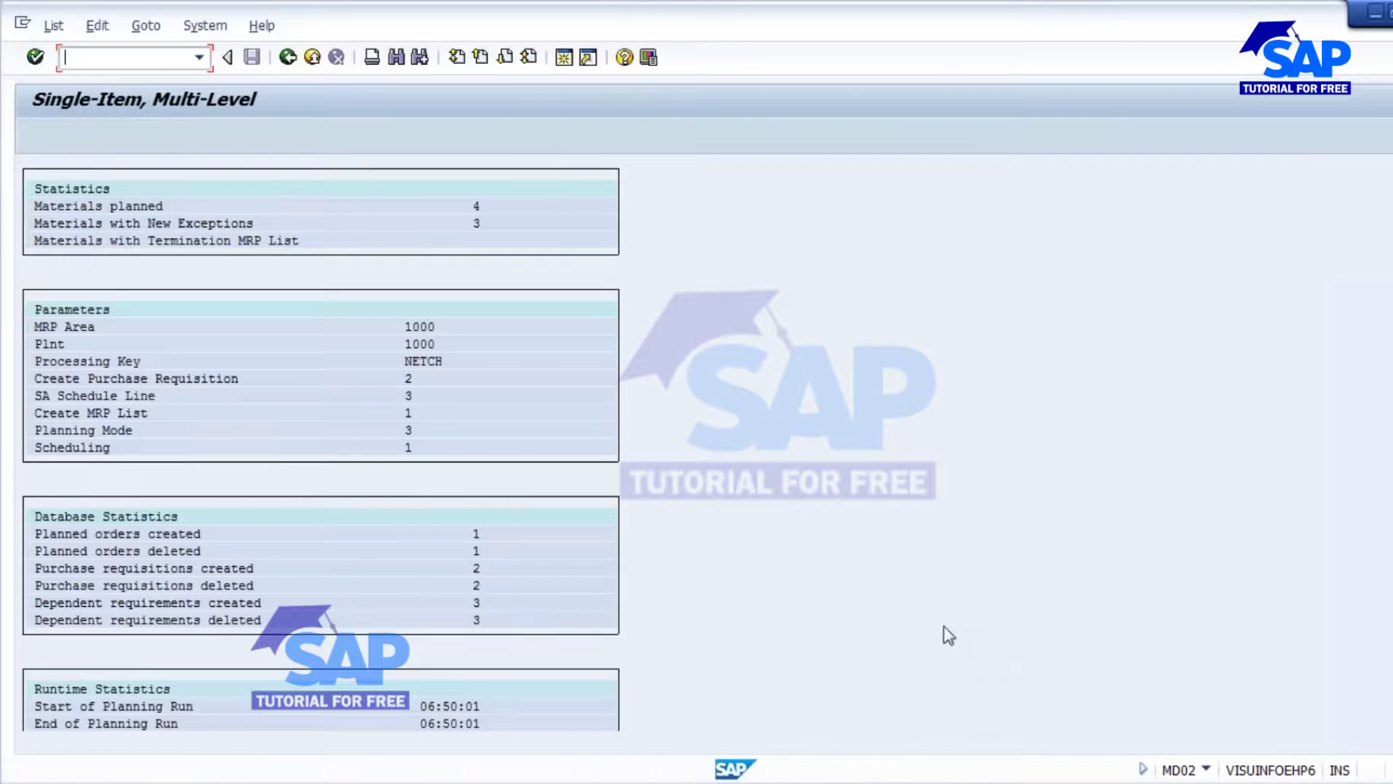
{"action": "left_click", "coordinate": [311, 58]}
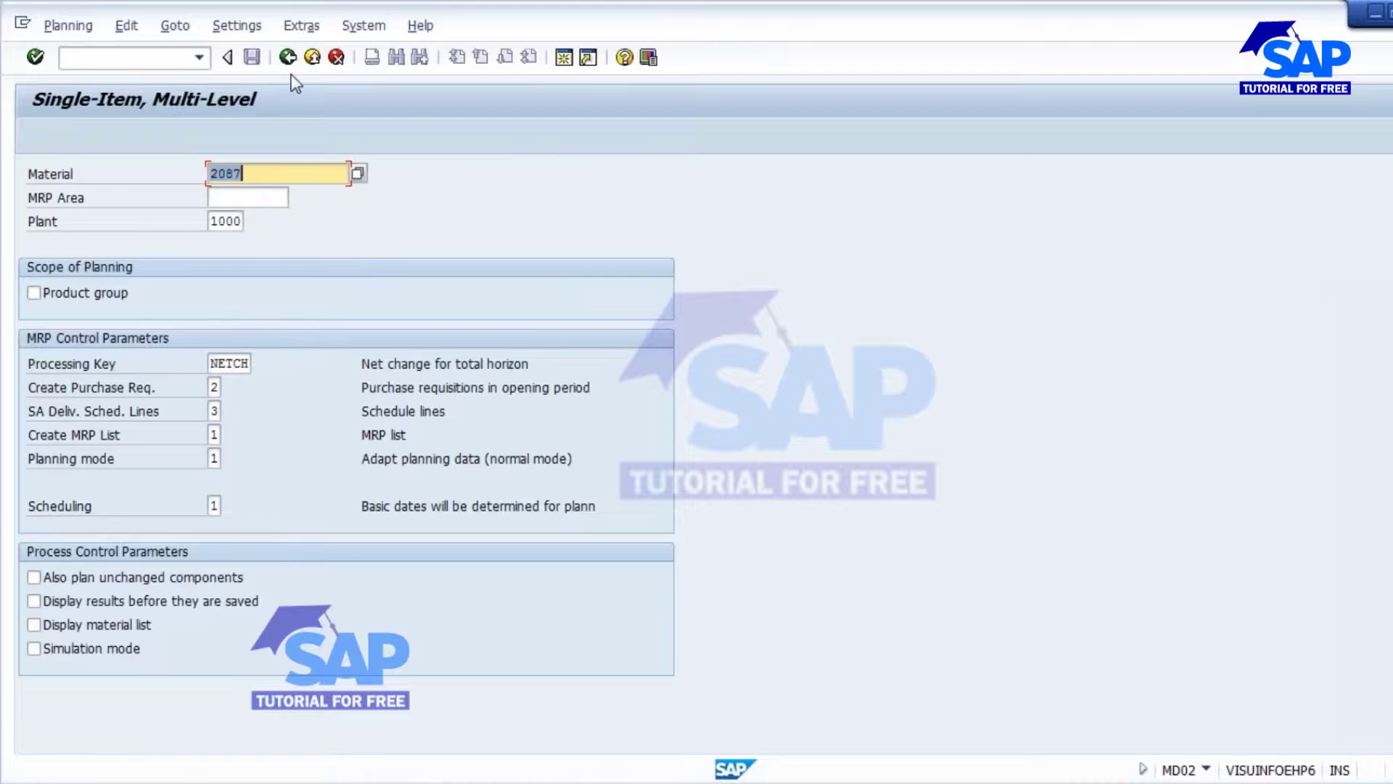
{"action": "left_click", "coordinate": [288, 57]}
Step: Start transaction CO01 and open a new PP01 production order for material 2087 in plant 1000
{"action": "type", "text": "c"}
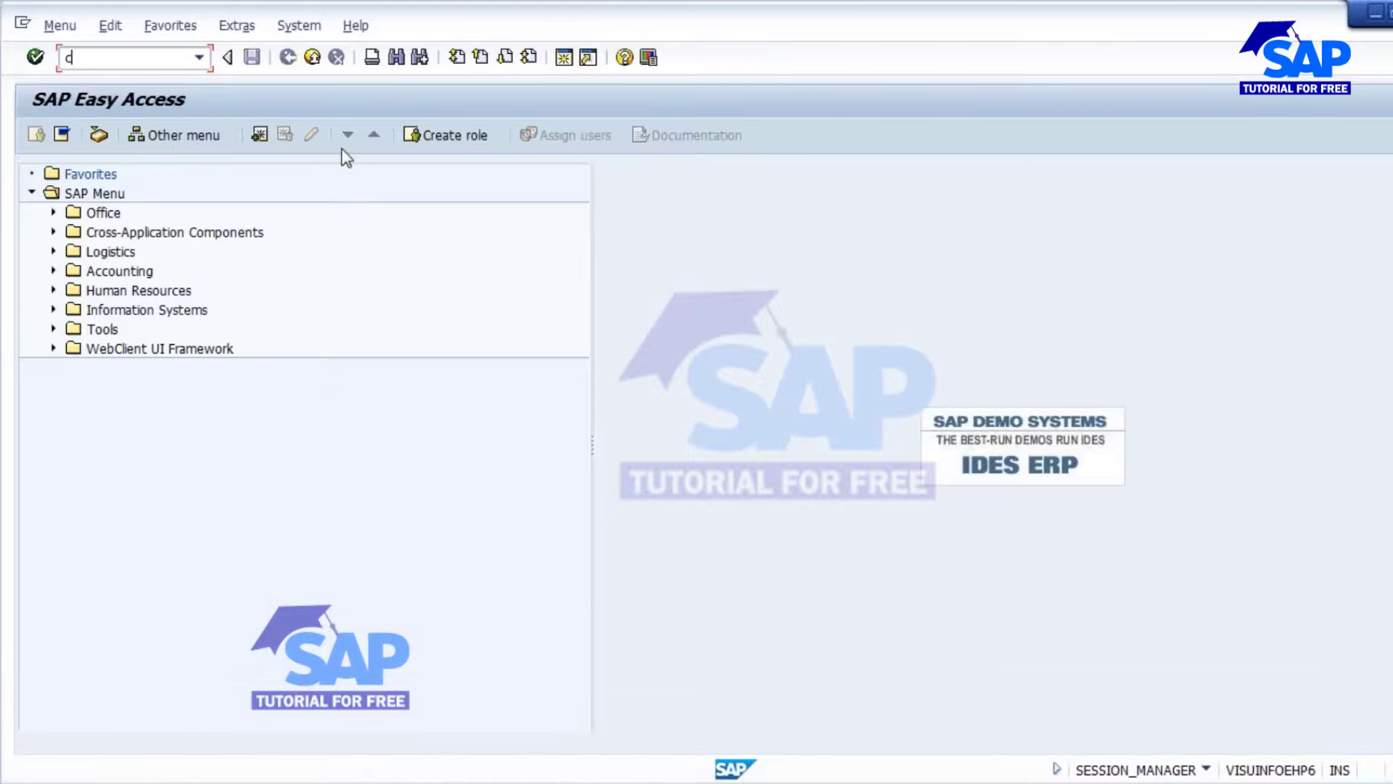
{"action": "type", "text": "o01"}
{"action": "key", "text": "Return"}
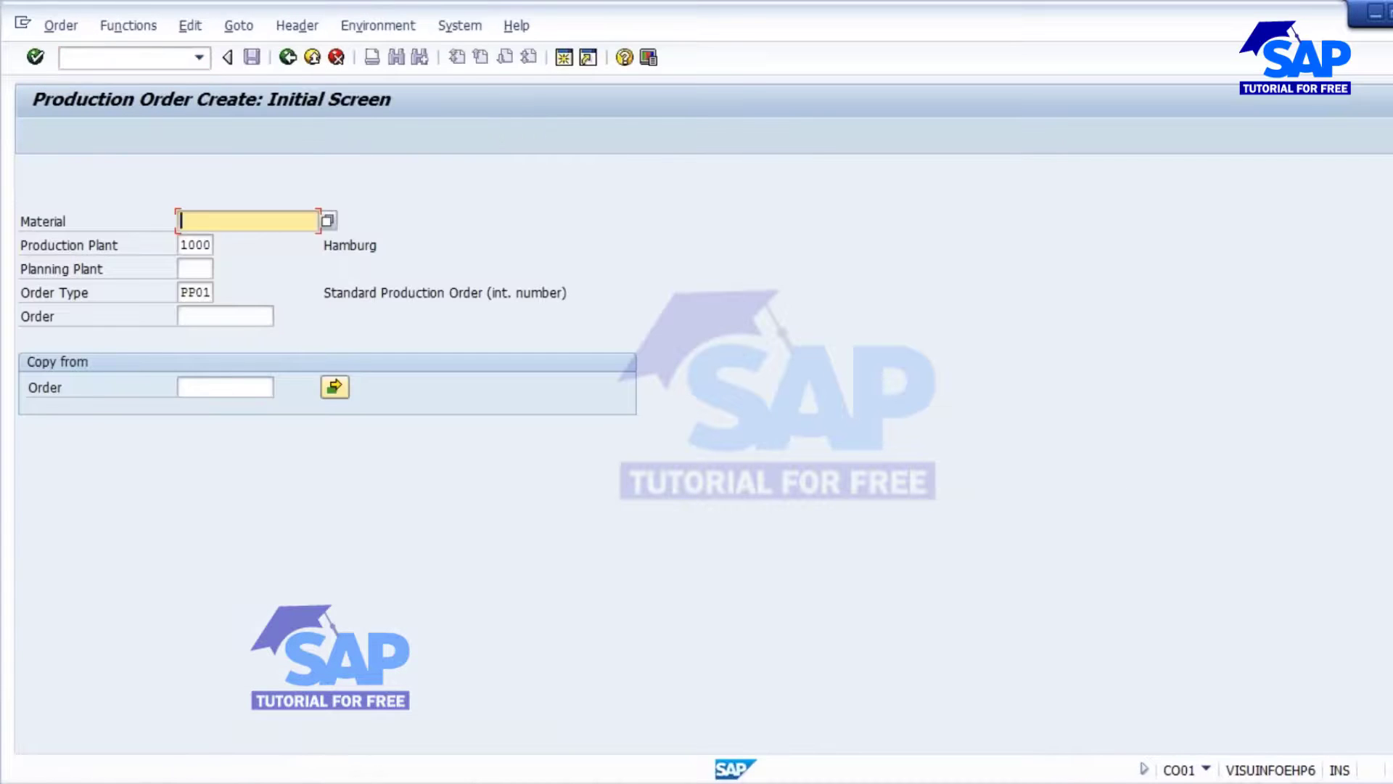
{"action": "type", "text": "2087"}
{"action": "key", "text": "Return"}
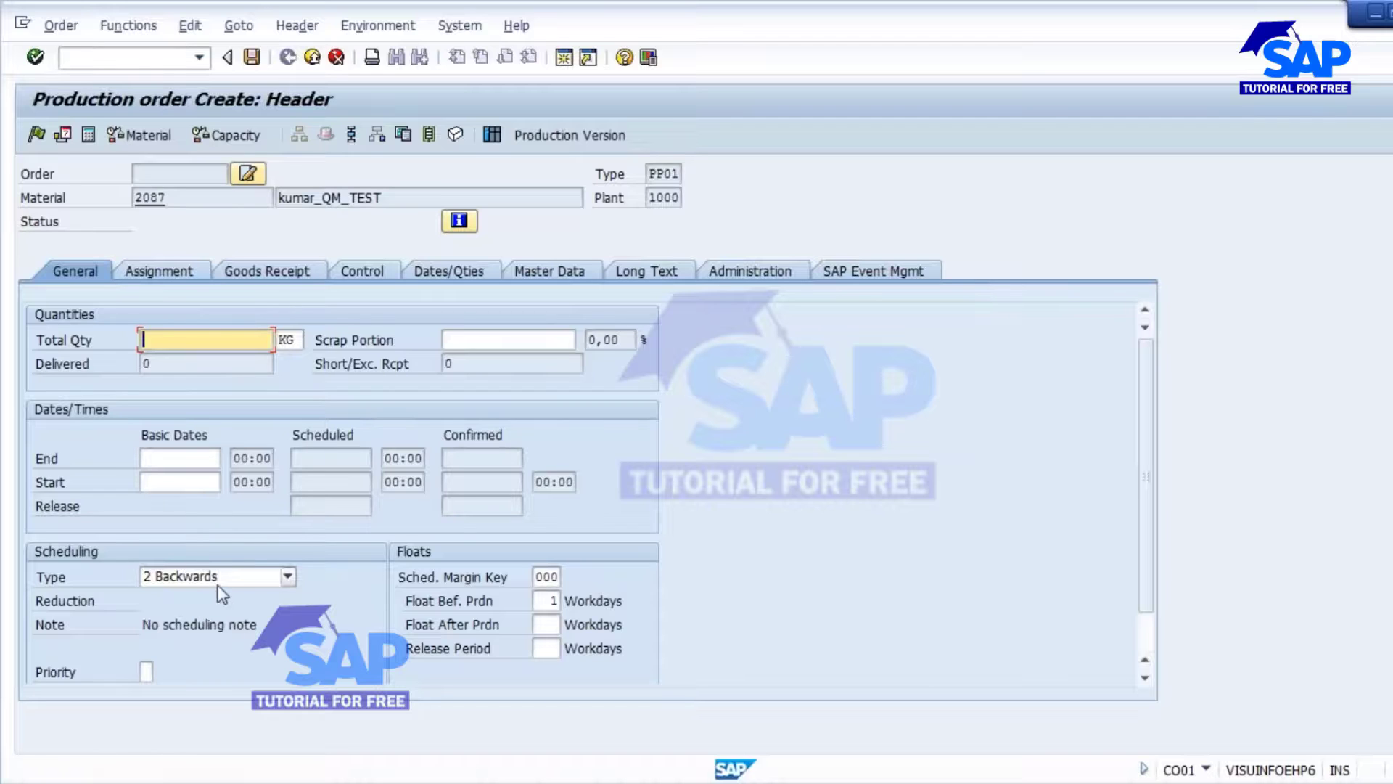
Step: Switch to Notepad and add "- finish date -> Start date" after the Backward scheduling line
{"action": "key", "text": "alt+Tab"}
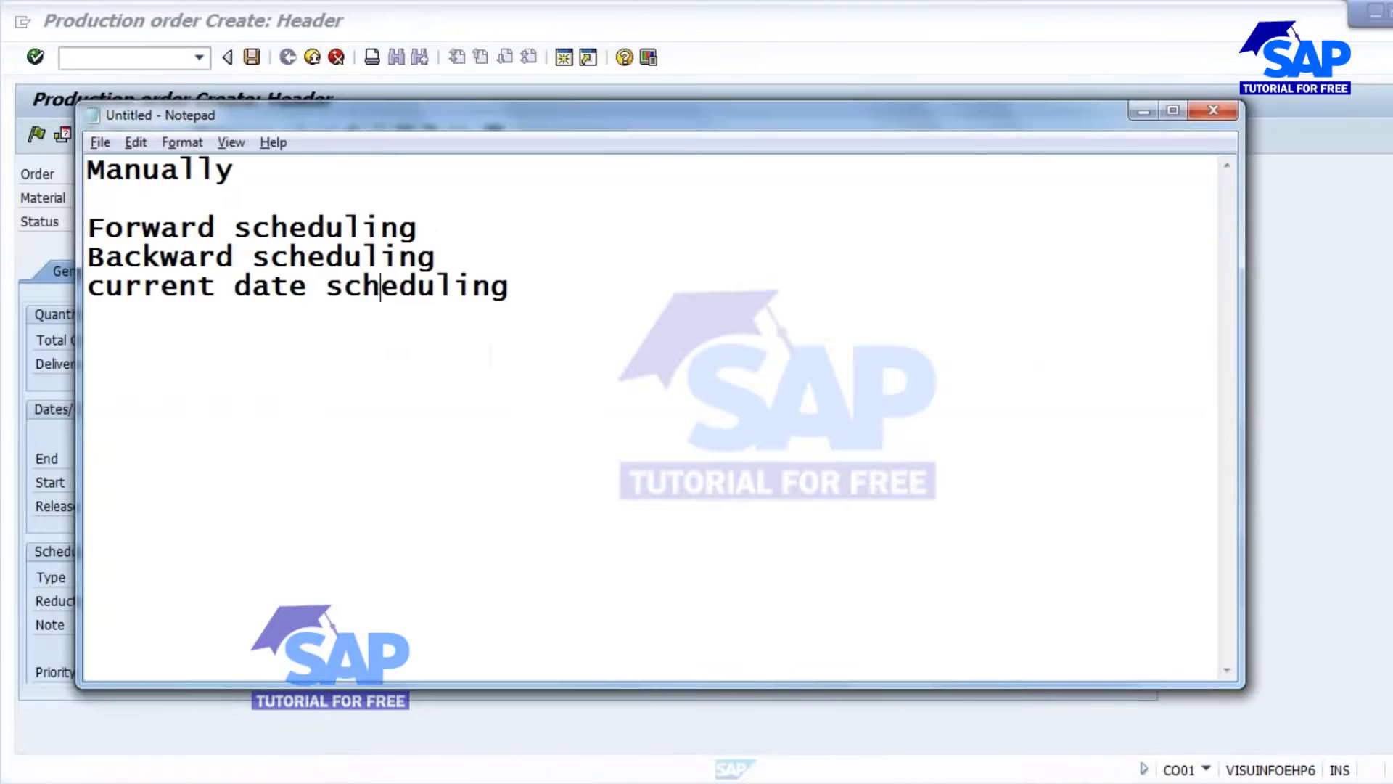
{"action": "left_click", "coordinate": [451, 261]}
{"action": "type", "text": "- finishe"}
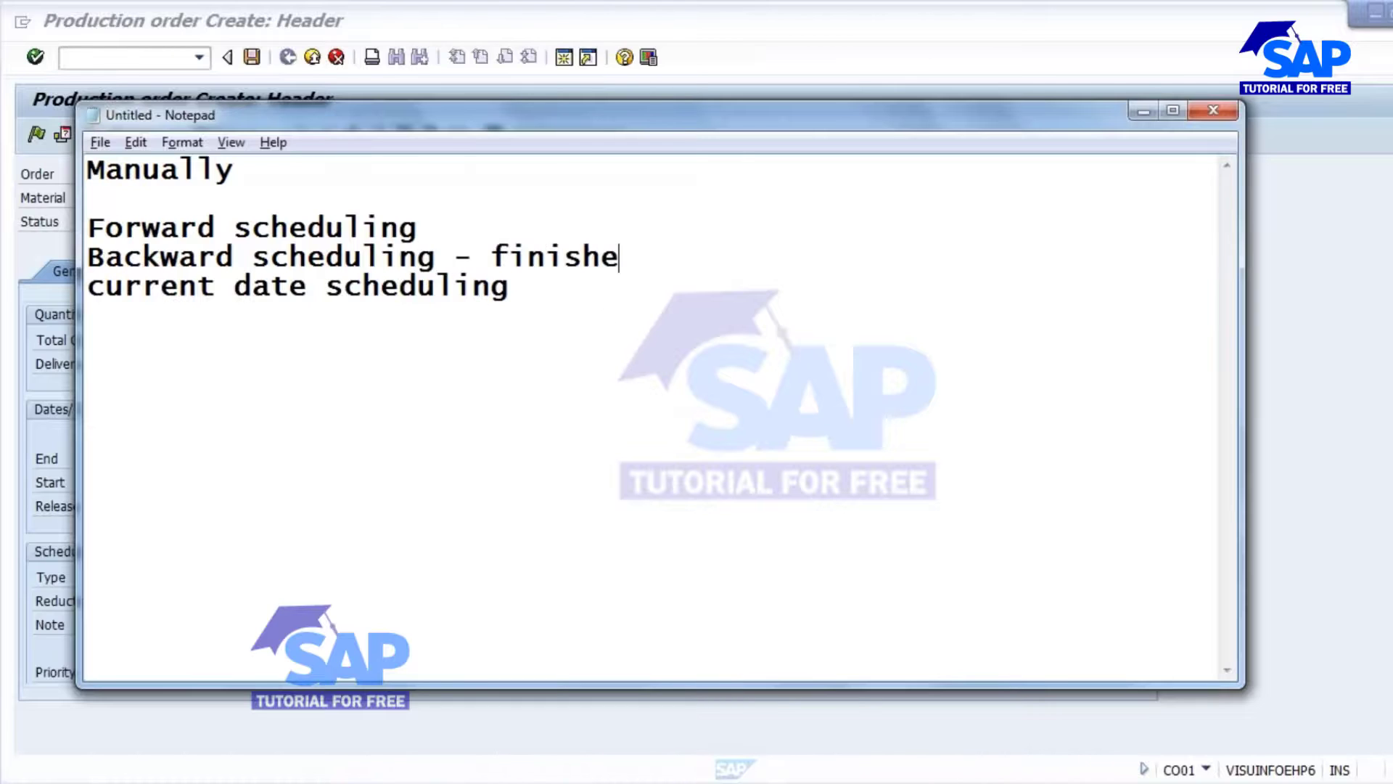
{"action": "key", "text": "BackSpace"}
{"action": "key", "text": "BackSpace"}
{"action": "type", "text": "dat"}
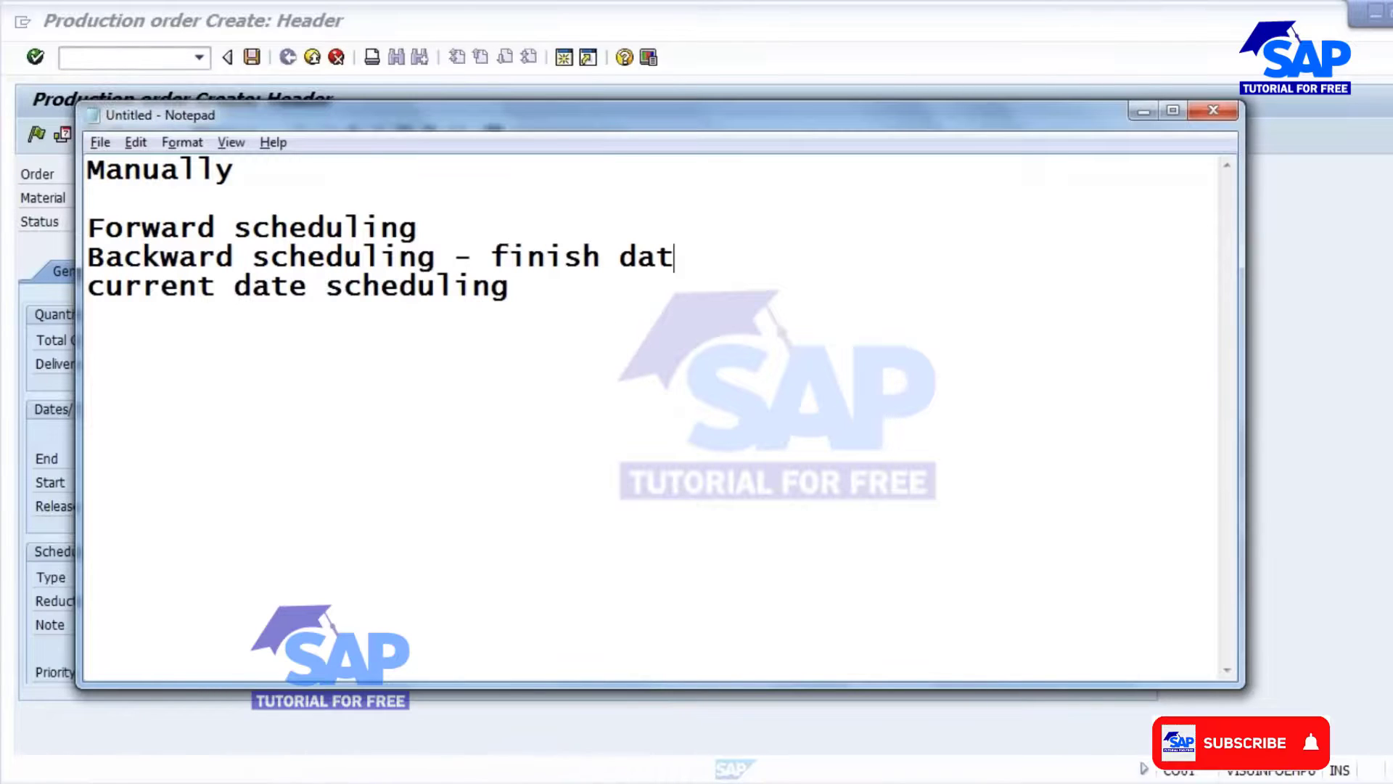
{"action": "type", "text": "e -> "}
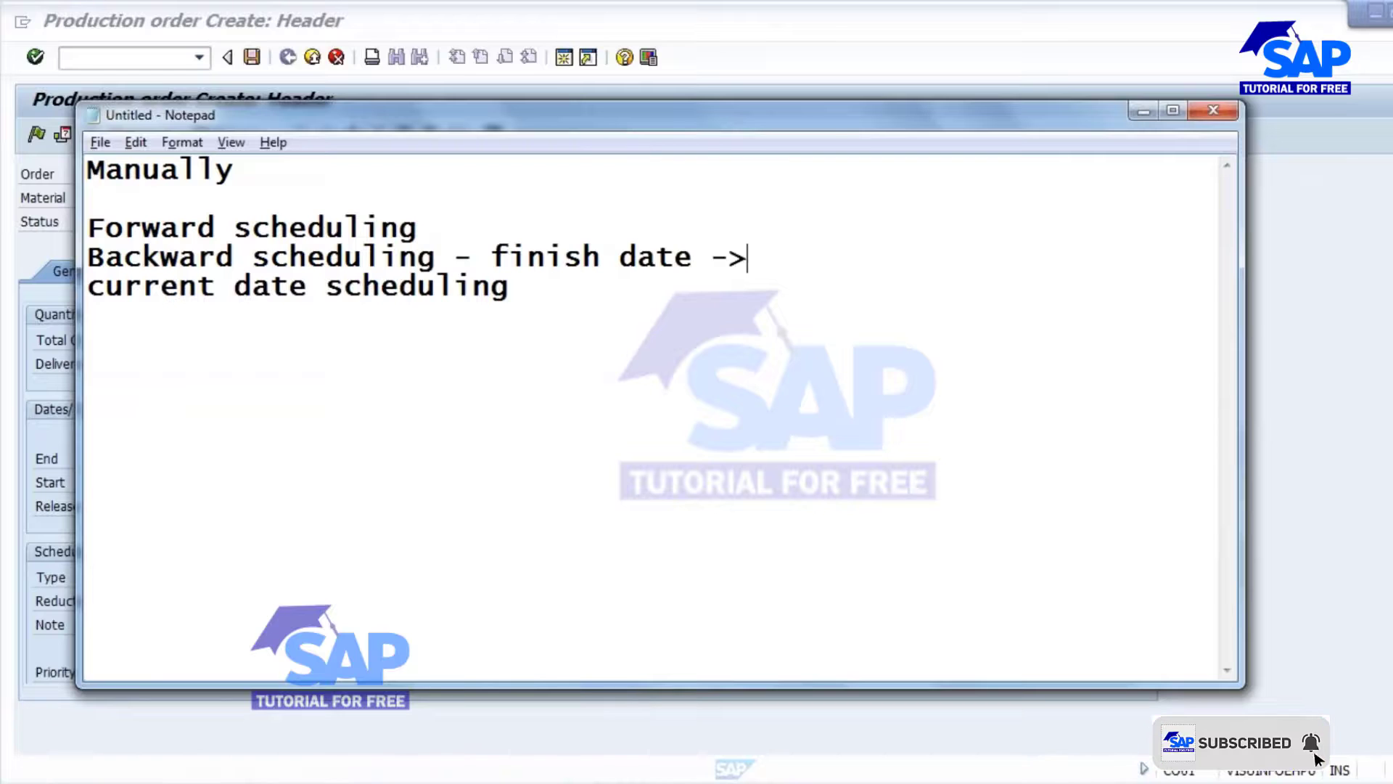
{"action": "type", "text": "Star"}
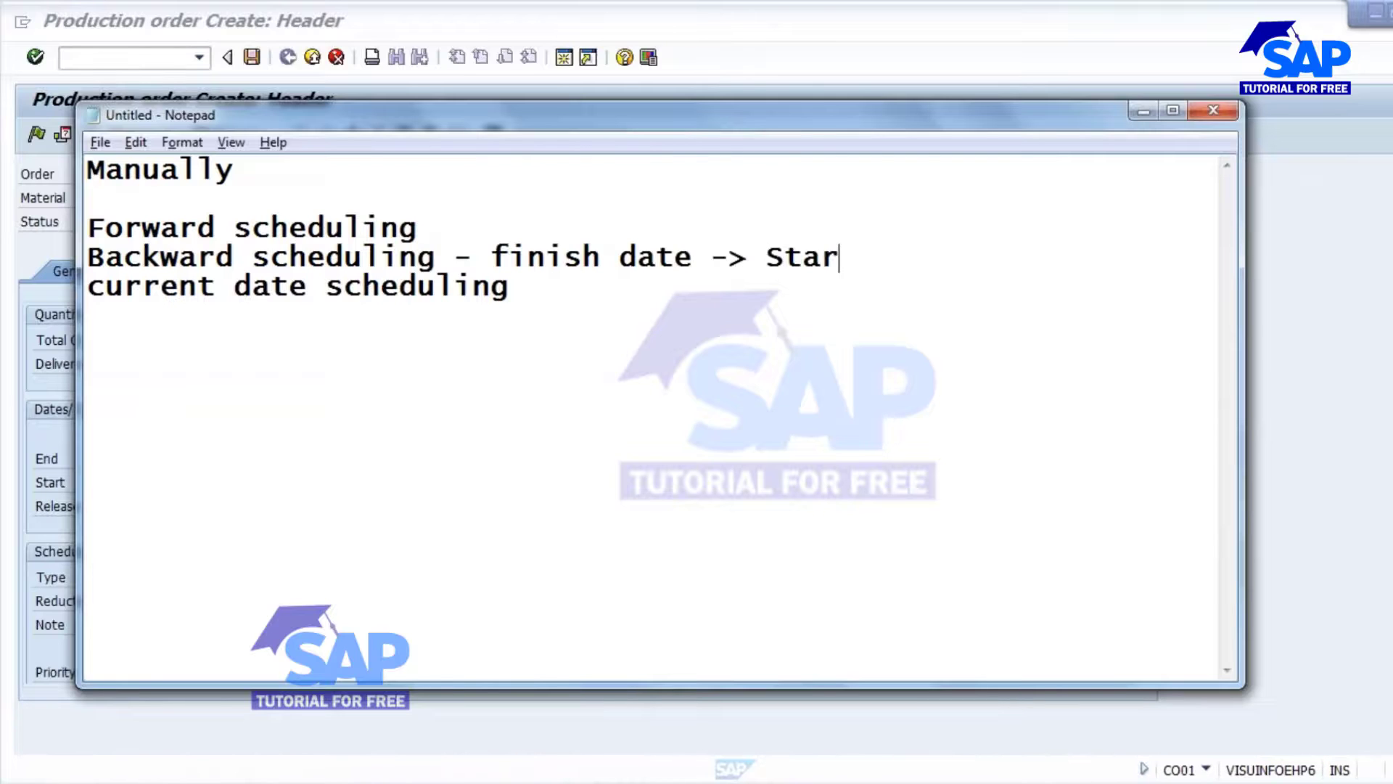
{"action": "type", "text": "t data"}
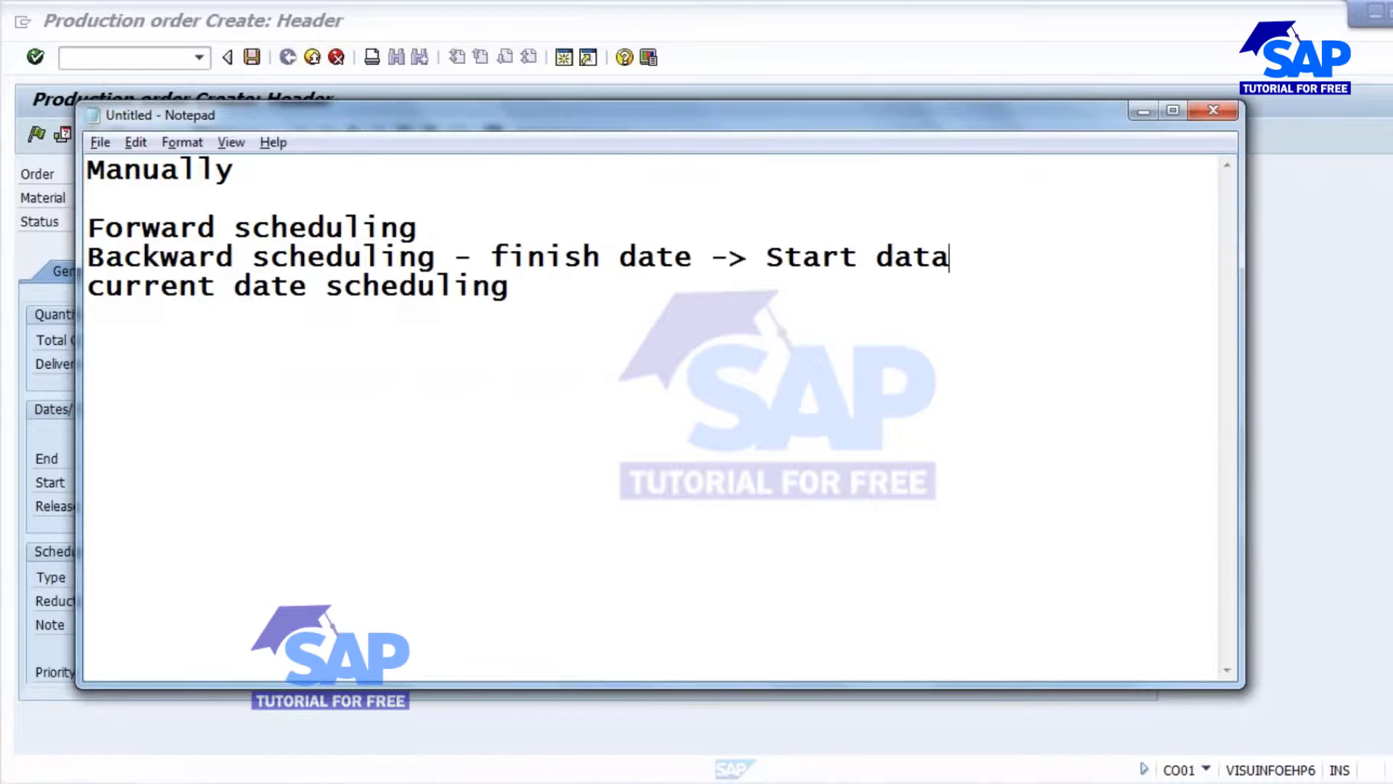
{"action": "key", "text": "BackSpace"}
{"action": "type", "text": "e"}
Step: Return to the production order in SAP and set the total quantity to 200 KG
{"action": "key", "text": "alt+Tab"}
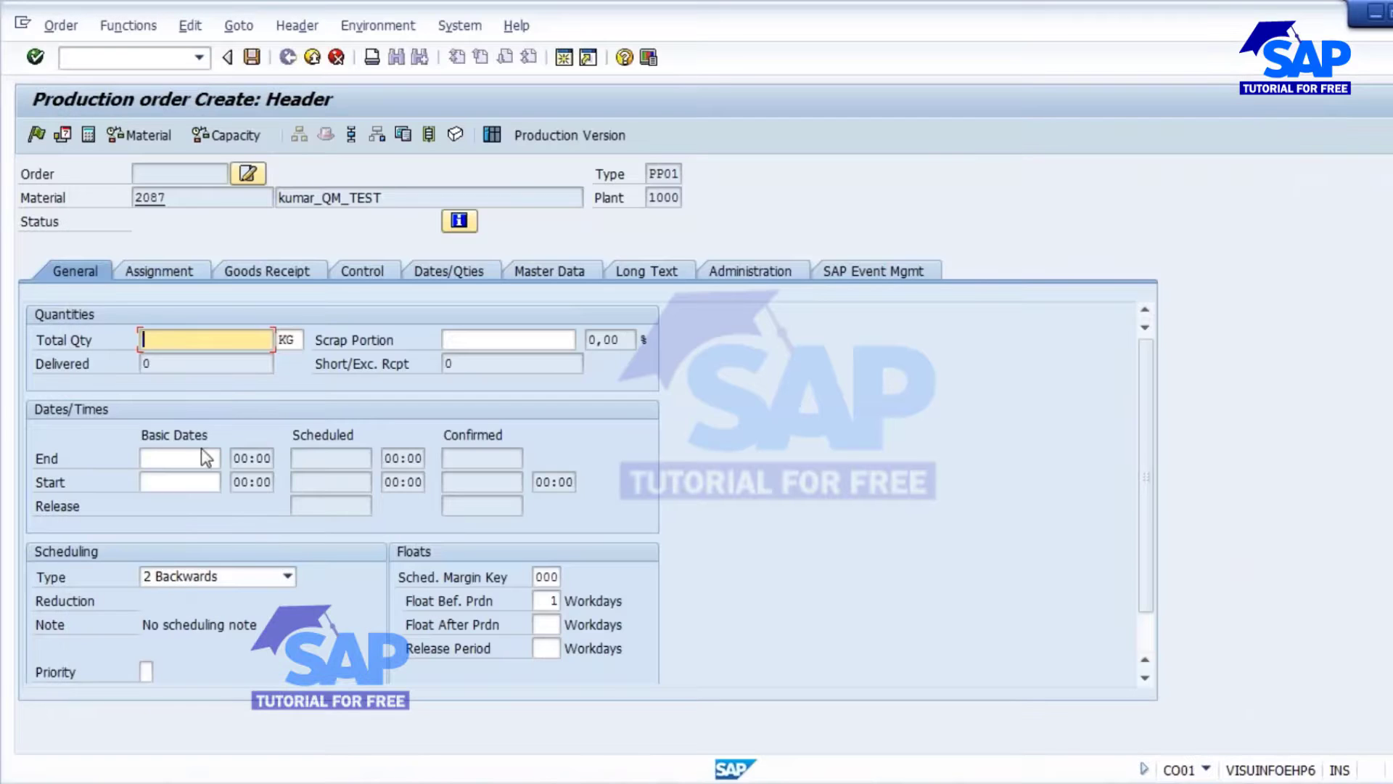
{"action": "type", "text": "10"}
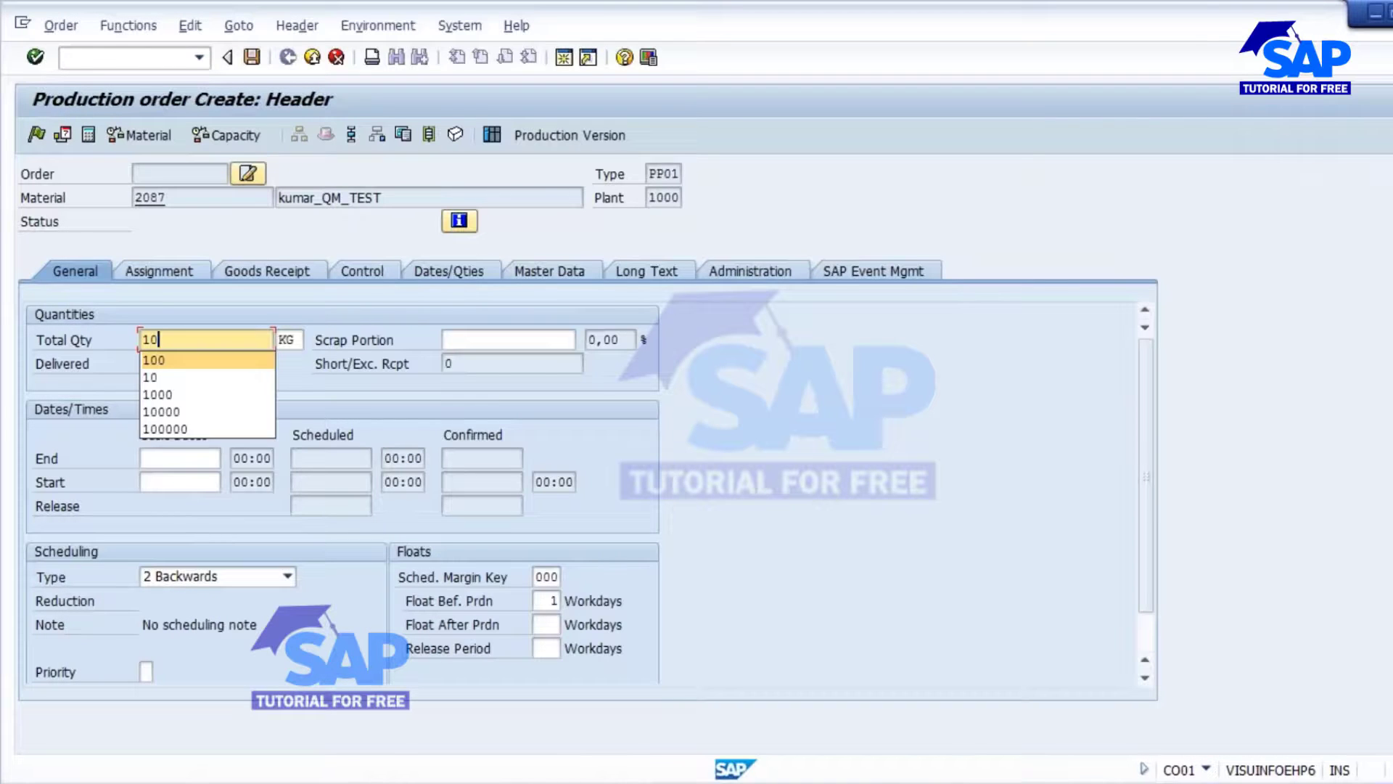
{"action": "key", "text": "BackSpace"}
{"action": "key", "text": "BackSpace"}
{"action": "type", "text": "200"}
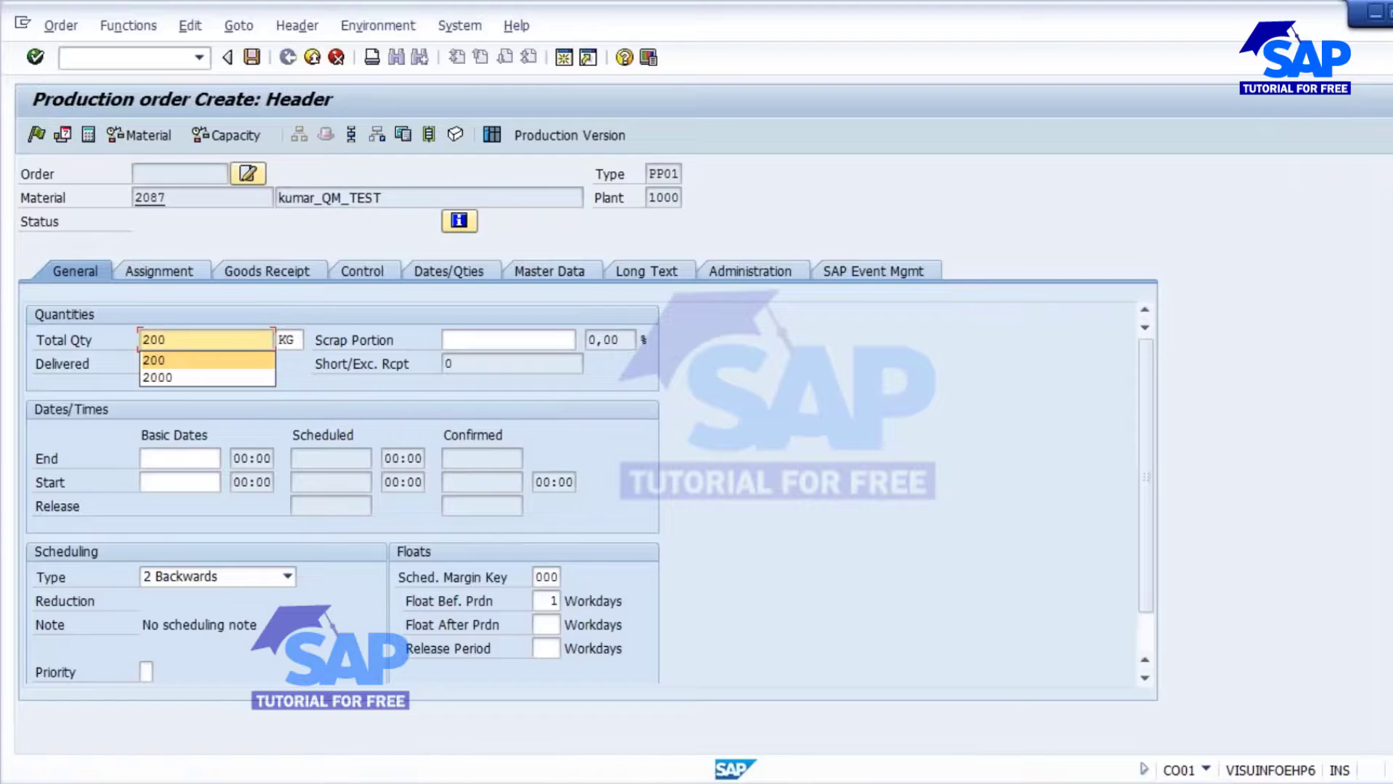
{"action": "left_click", "coordinate": [739, 419]}
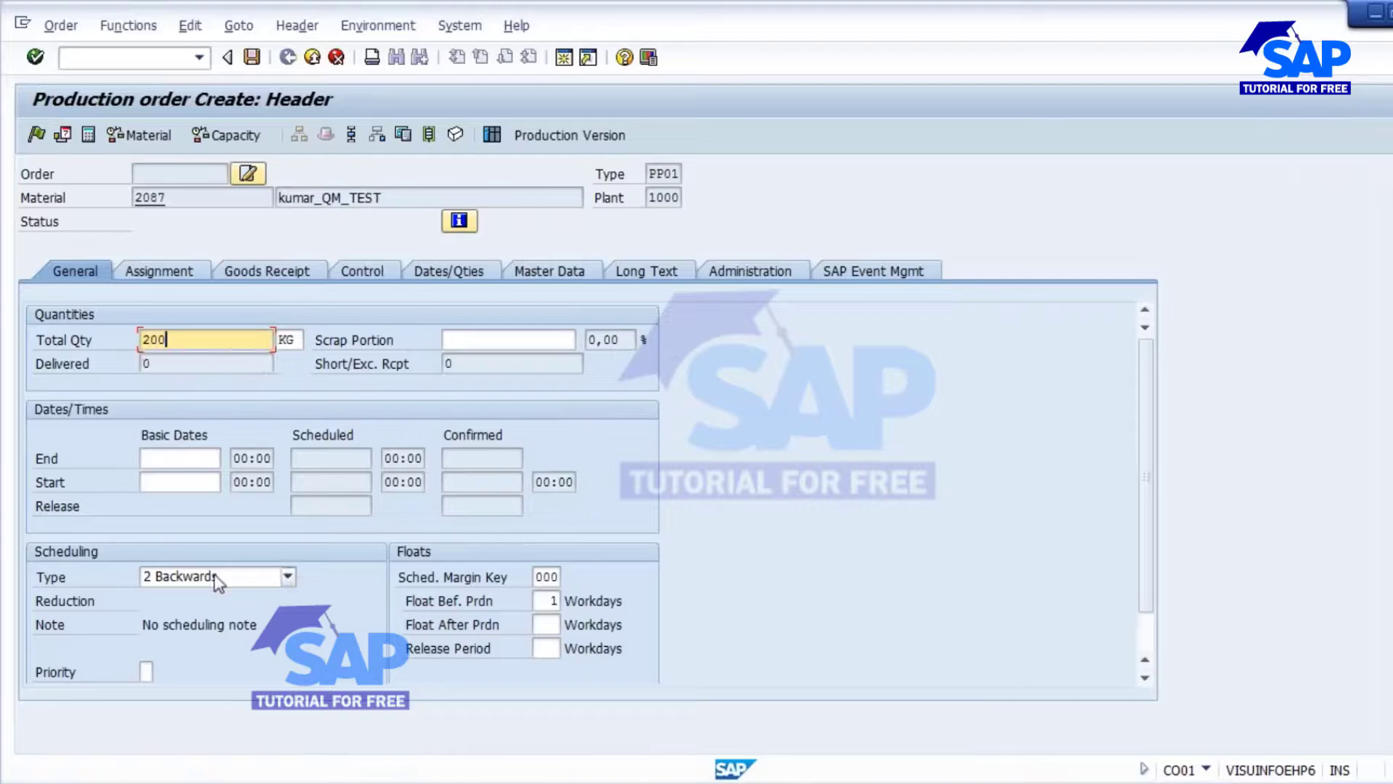
Step: Set the order's basic end date to 21.10.2016 using the calendar
{"action": "left_click", "coordinate": [171, 459]}
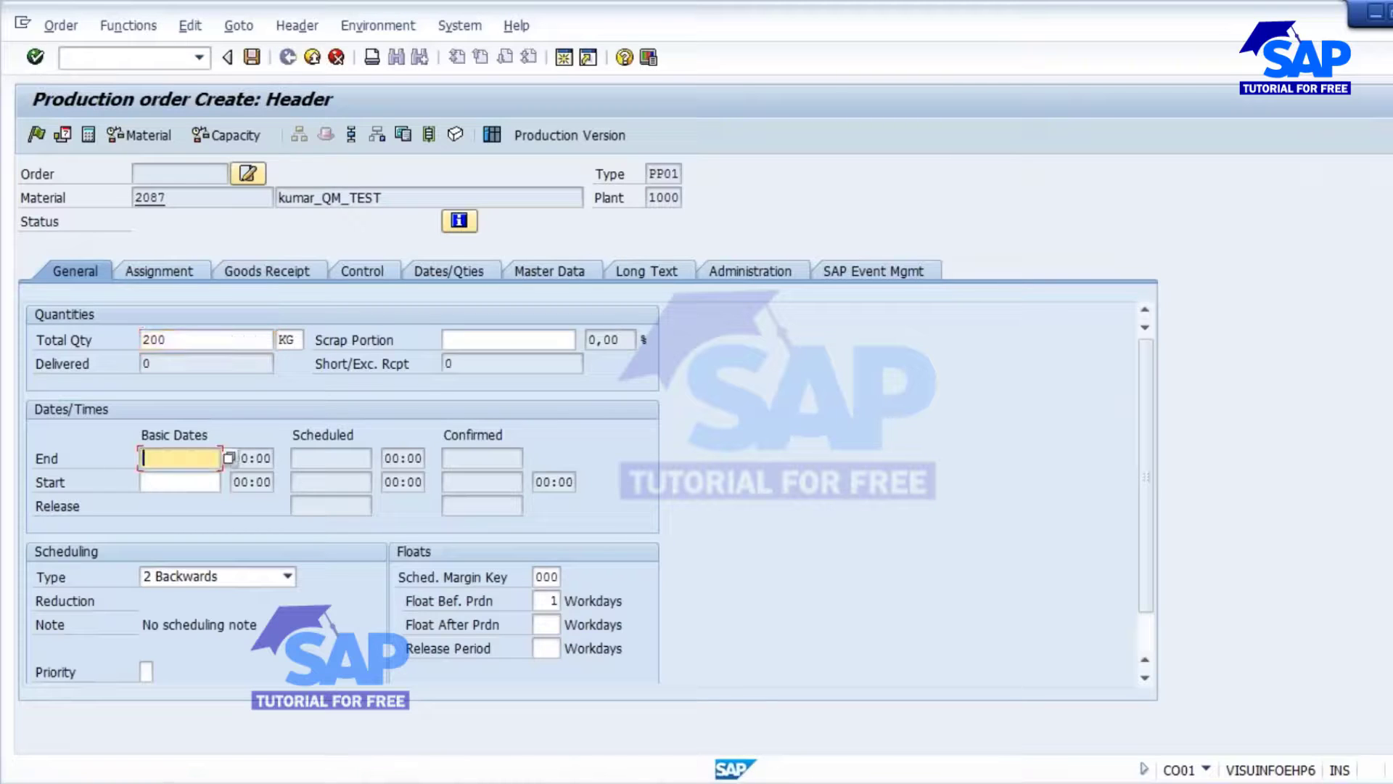
{"action": "left_click", "coordinate": [229, 458]}
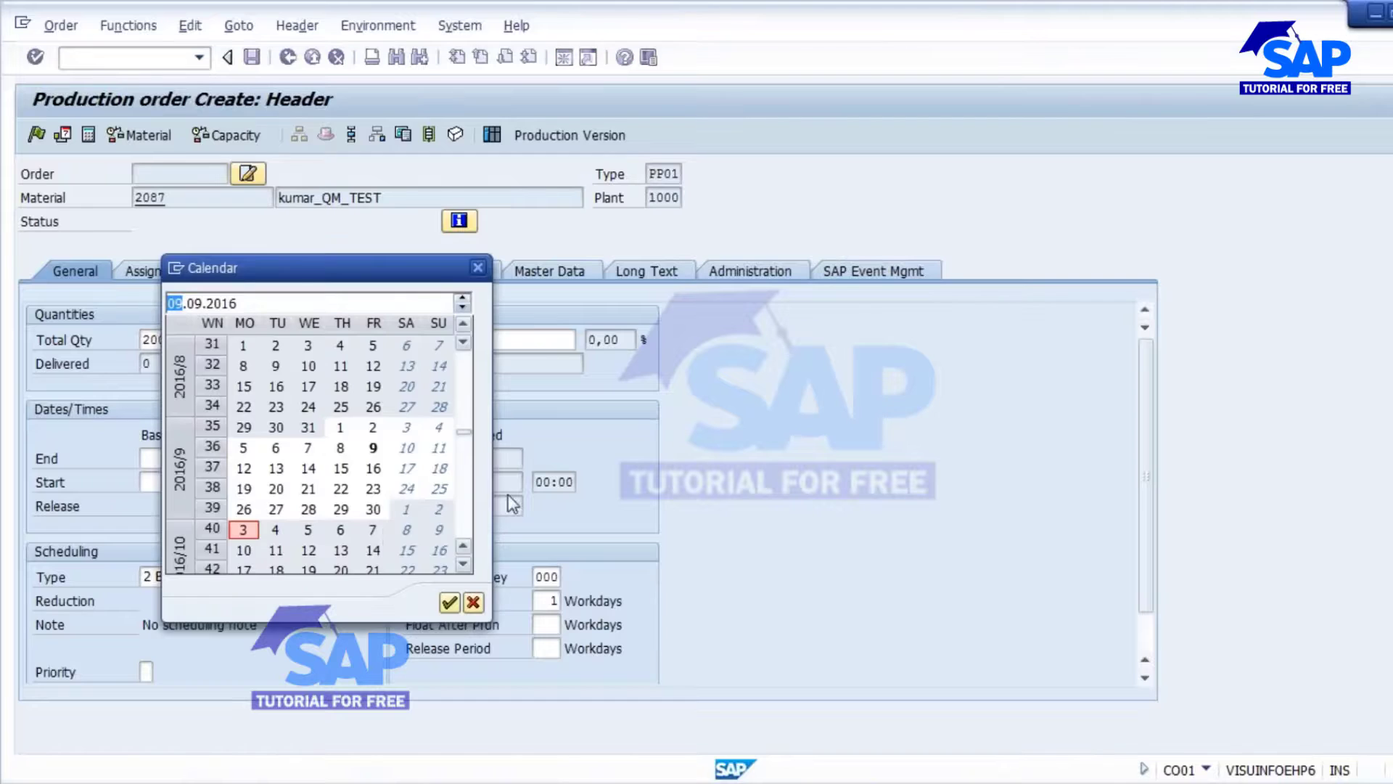
{"action": "left_click", "coordinate": [463, 564]}
{"action": "left_click", "coordinate": [463, 564]}
{"action": "left_click", "coordinate": [463, 565]}
{"action": "left_click", "coordinate": [463, 566]}
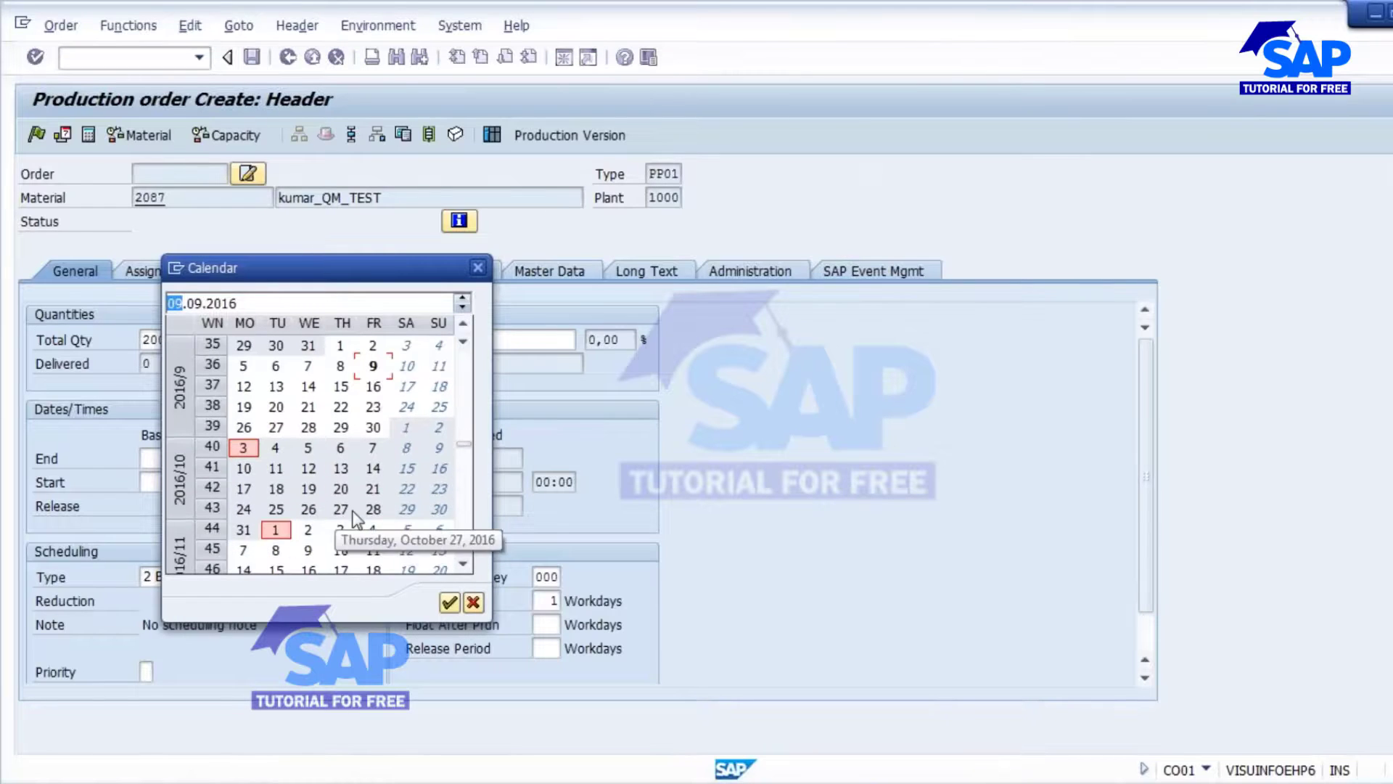
{"action": "double_click", "coordinate": [373, 489]}
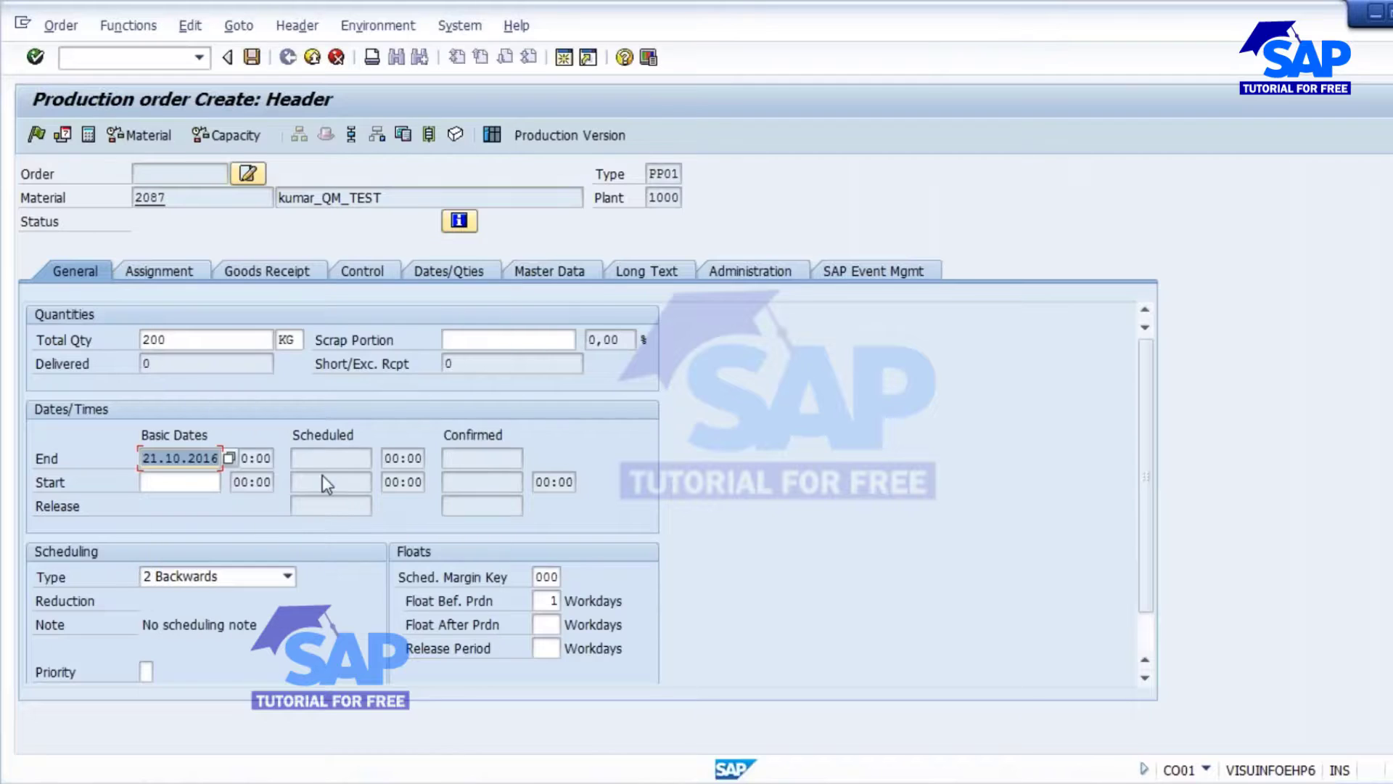
Step: Change the order's basic end date to 23.09.2016 using the calendar
{"action": "left_click", "coordinate": [228, 458]}
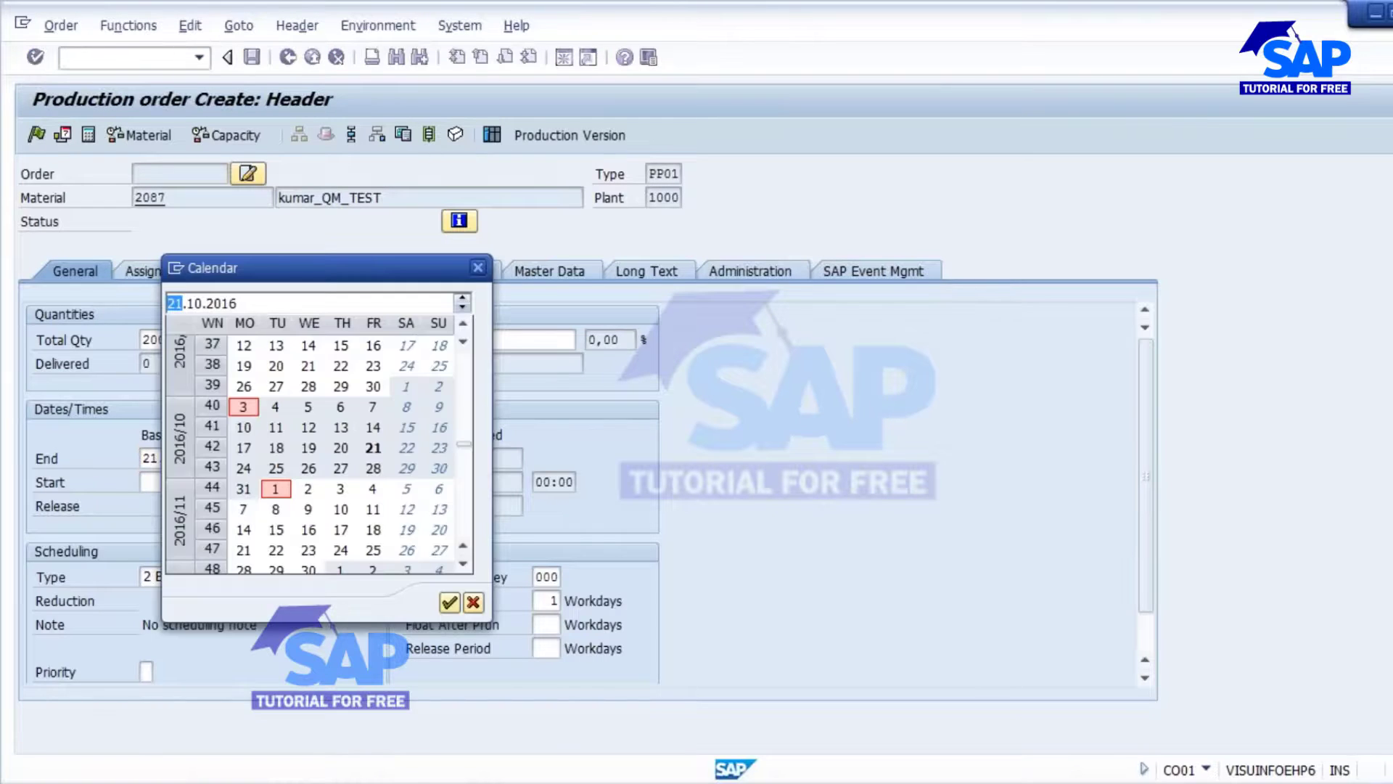
{"action": "left_click", "coordinate": [464, 324]}
{"action": "left_click", "coordinate": [463, 324]}
{"action": "left_click", "coordinate": [464, 324]}
{"action": "left_click", "coordinate": [463, 324]}
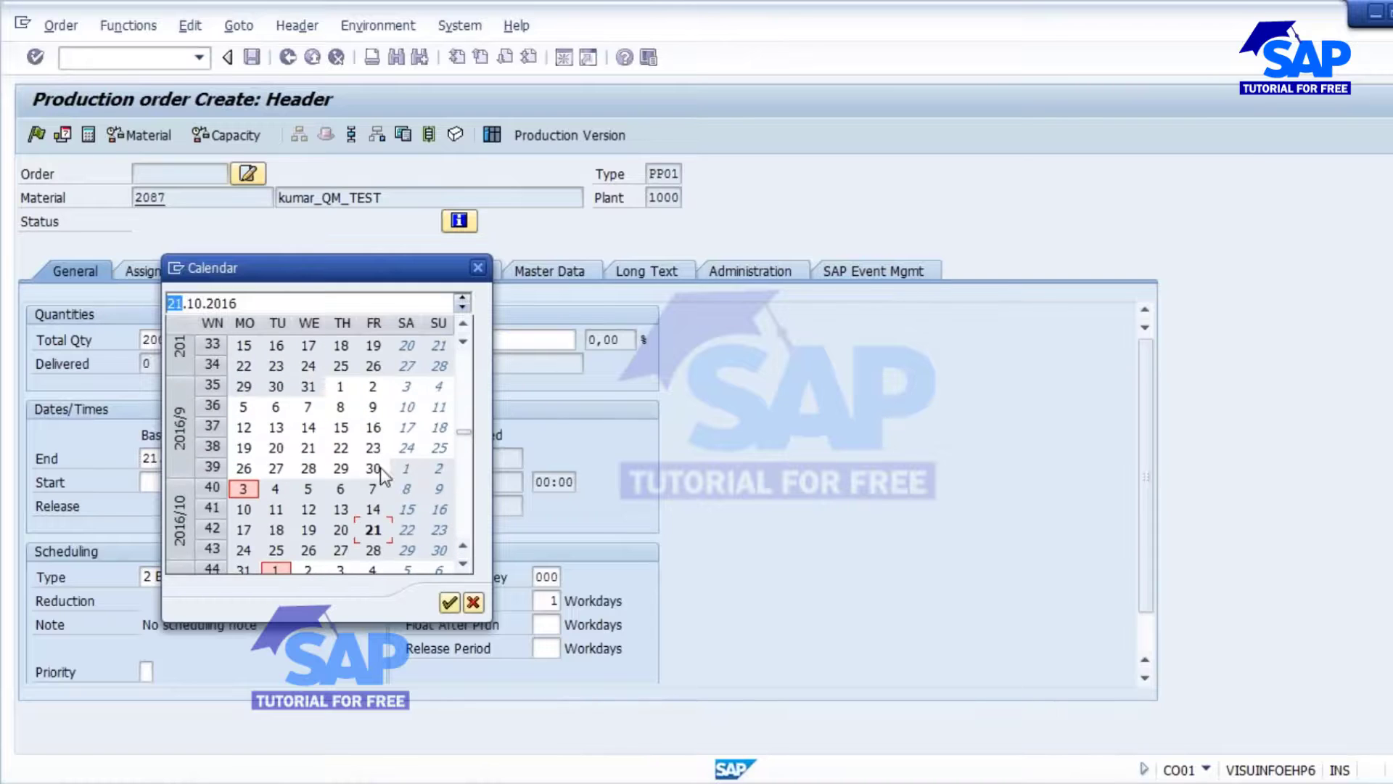
{"action": "double_click", "coordinate": [374, 450]}
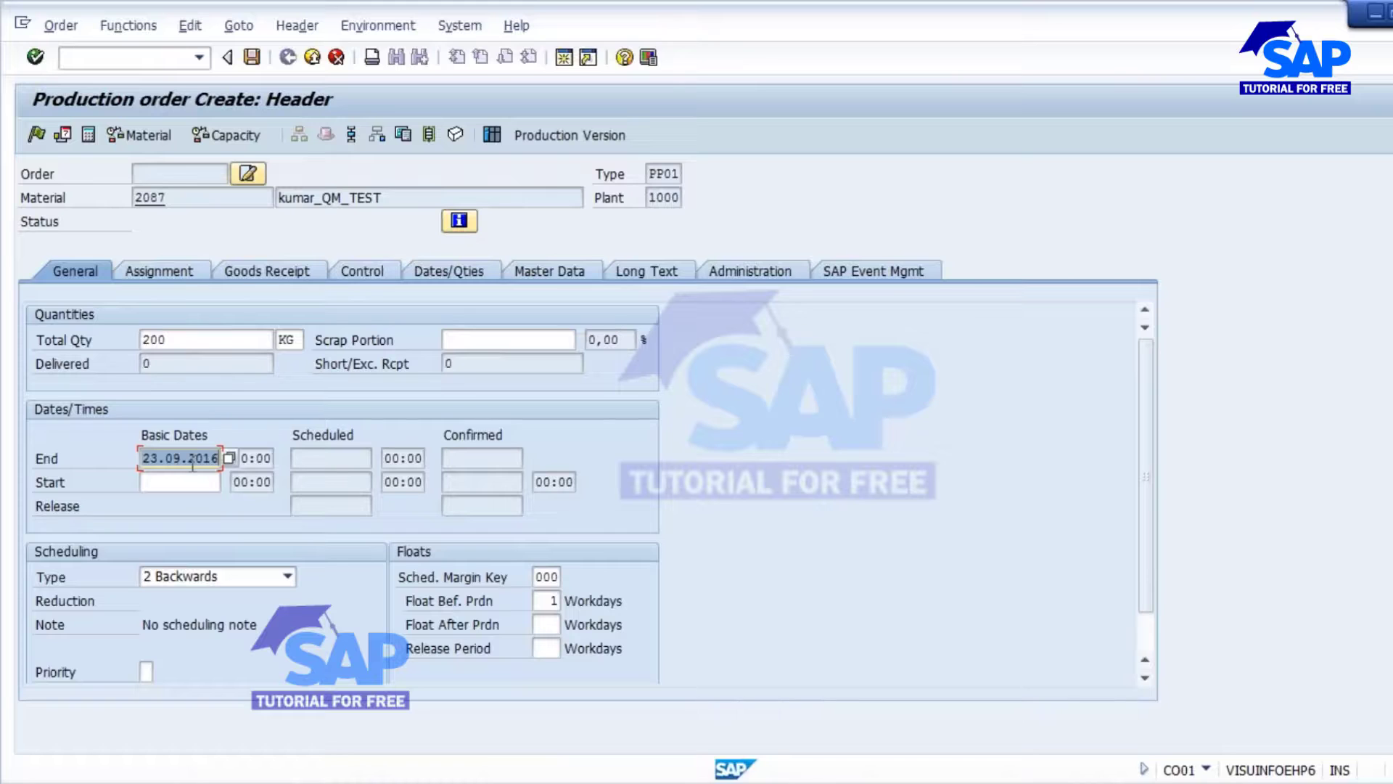
Step: Schedule the order backwards from its end date, acknowledge the missing parts notice, and check the basic end and start dates
{"action": "left_click", "coordinate": [163, 486]}
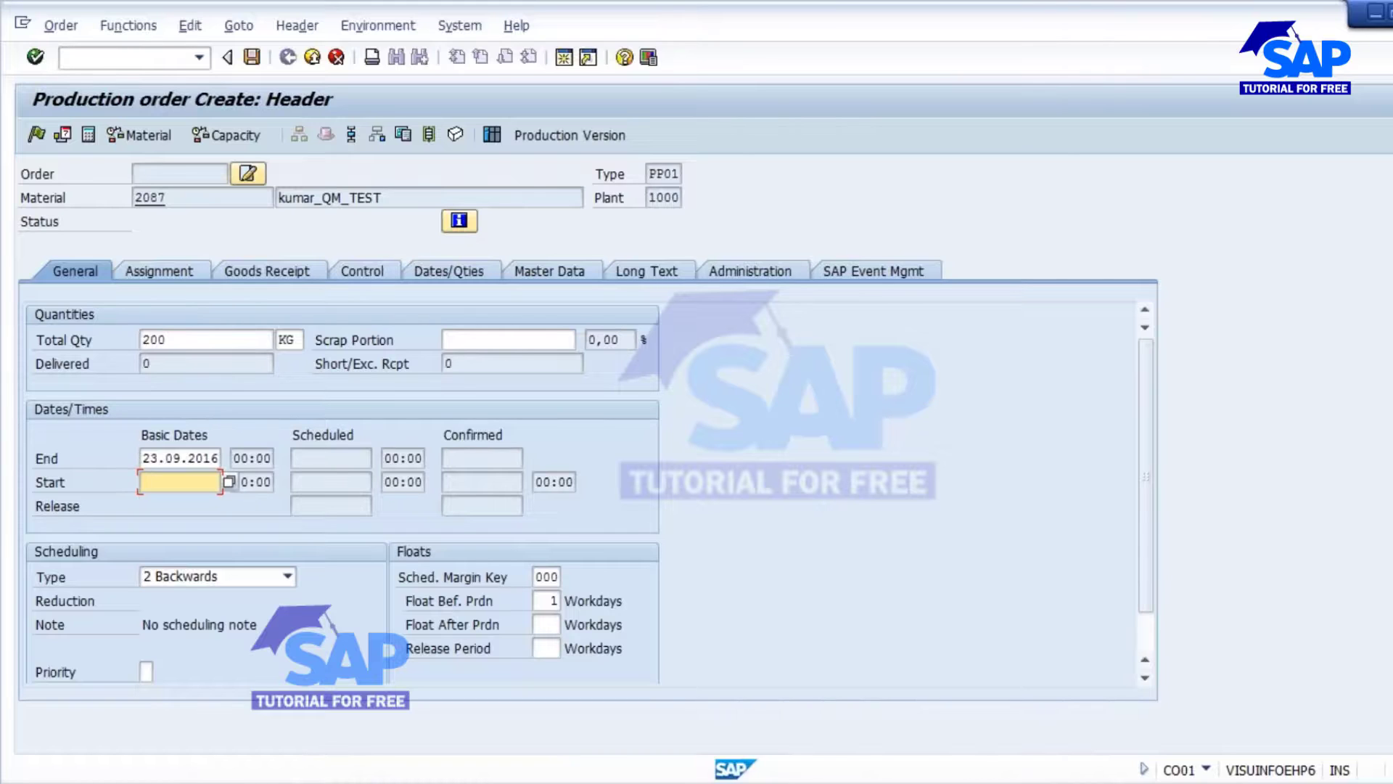
{"action": "key", "text": "Return"}
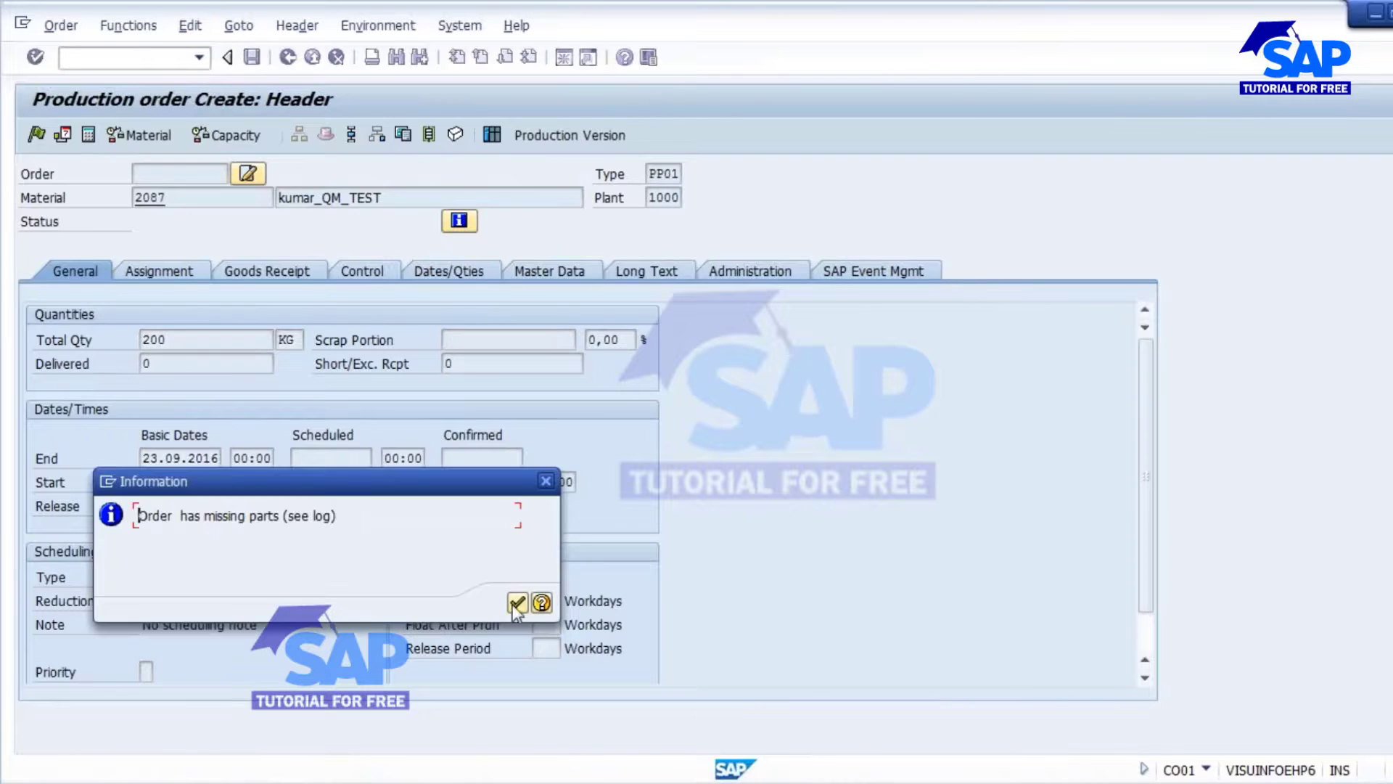
{"action": "left_click", "coordinate": [513, 600]}
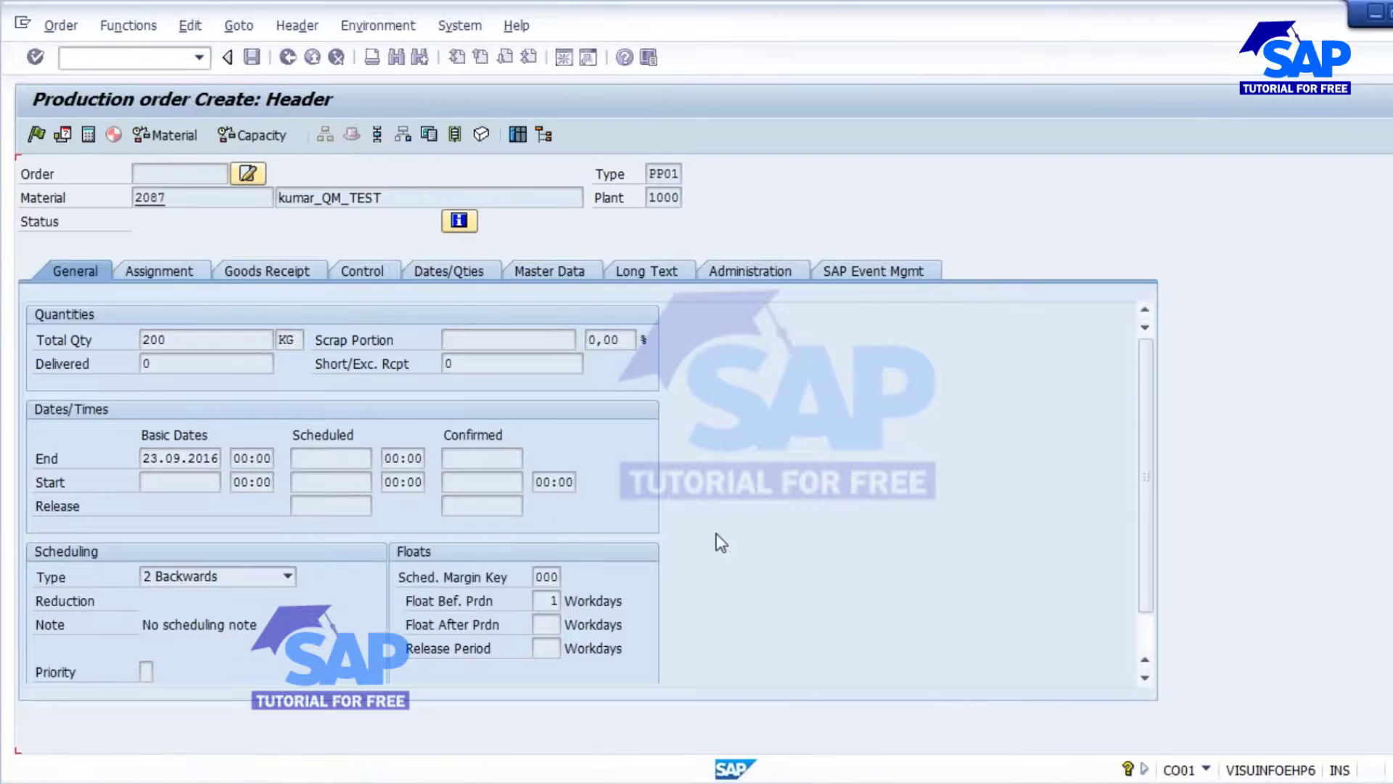
{"action": "left_click", "coordinate": [188, 458]}
{"action": "left_click", "coordinate": [183, 482]}
{"action": "left_click", "coordinate": [186, 459]}
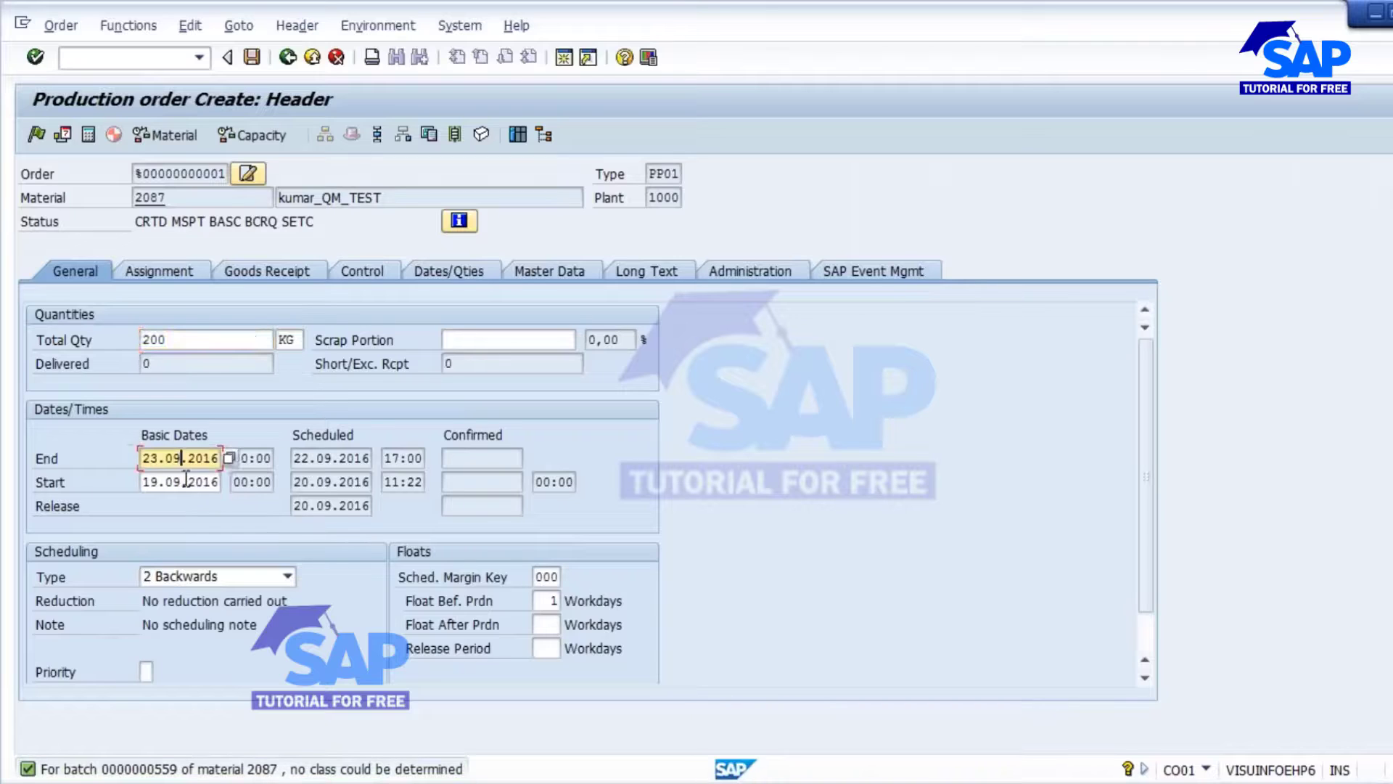
{"action": "left_click", "coordinate": [184, 481]}
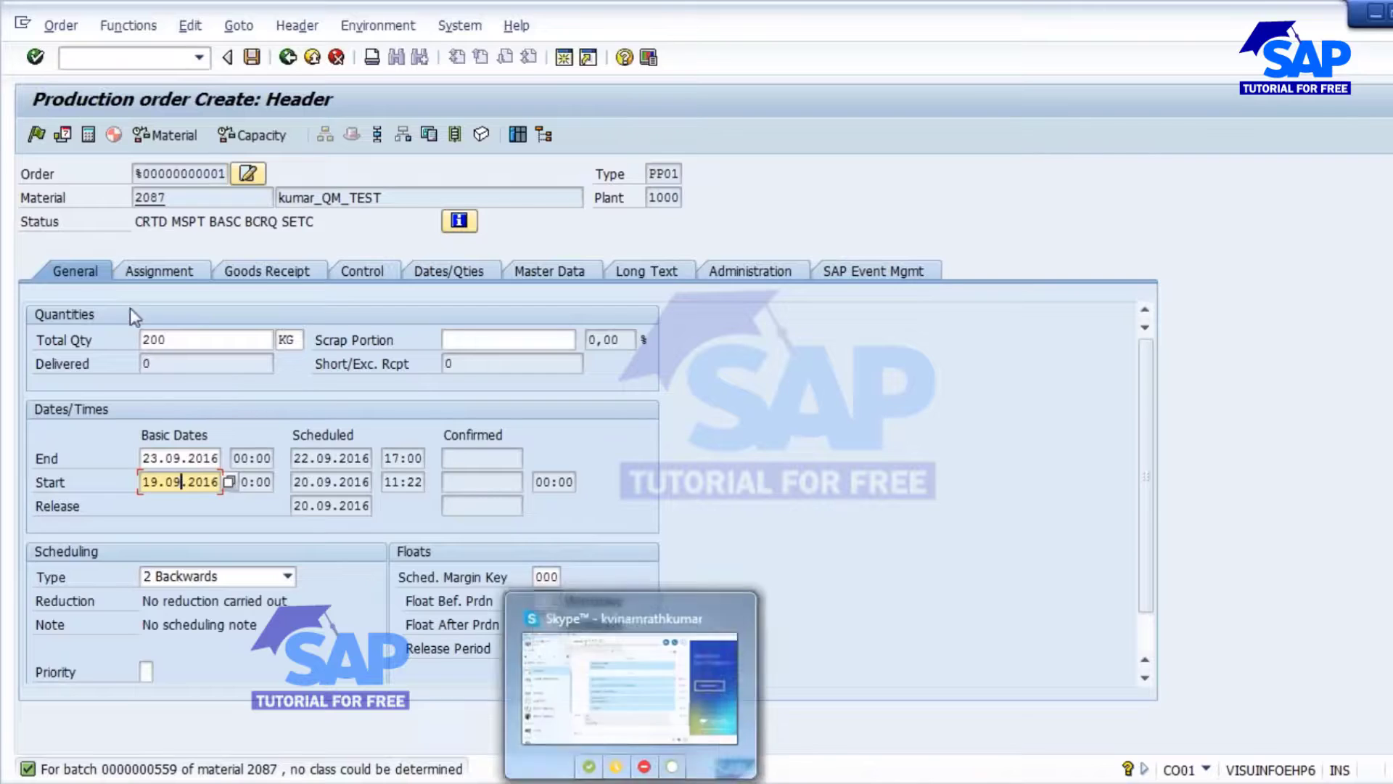
Step: Leave the current order without saving and open a new PP01 production order for material 2087 in plant 1000
{"action": "left_click", "coordinate": [288, 58]}
{"action": "left_click", "coordinate": [546, 293]}
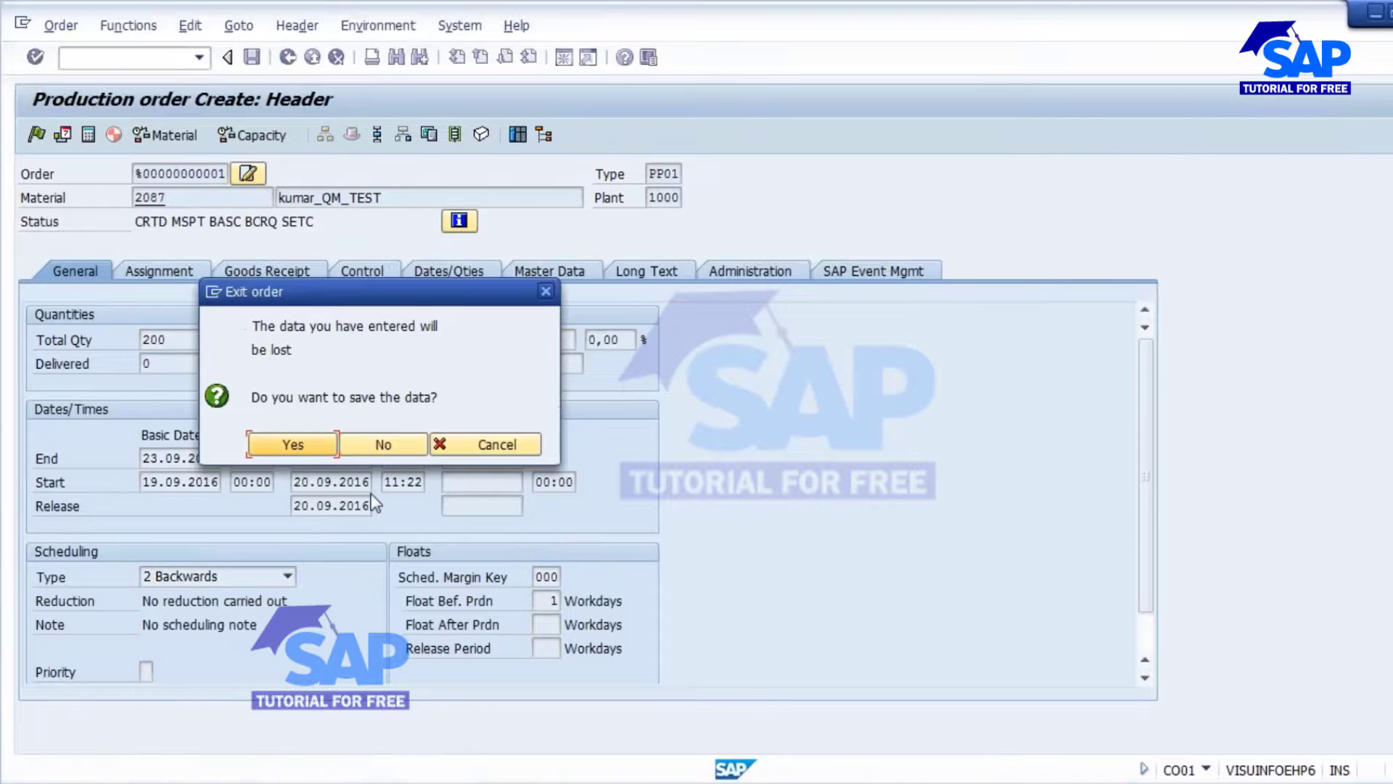
{"action": "left_click", "coordinate": [380, 444]}
{"action": "left_click", "coordinate": [216, 222]}
{"action": "left_click", "coordinate": [215, 239]}
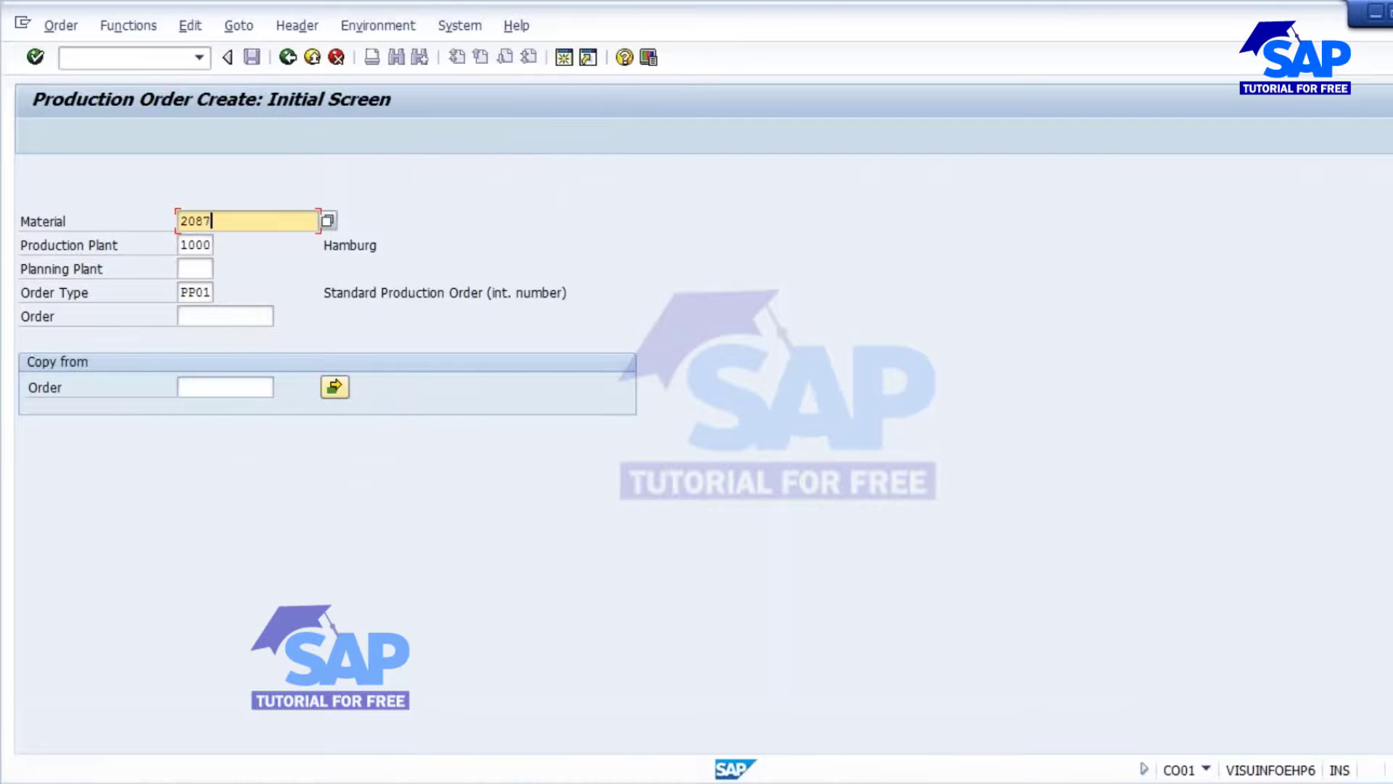
{"action": "key", "text": "Return"}
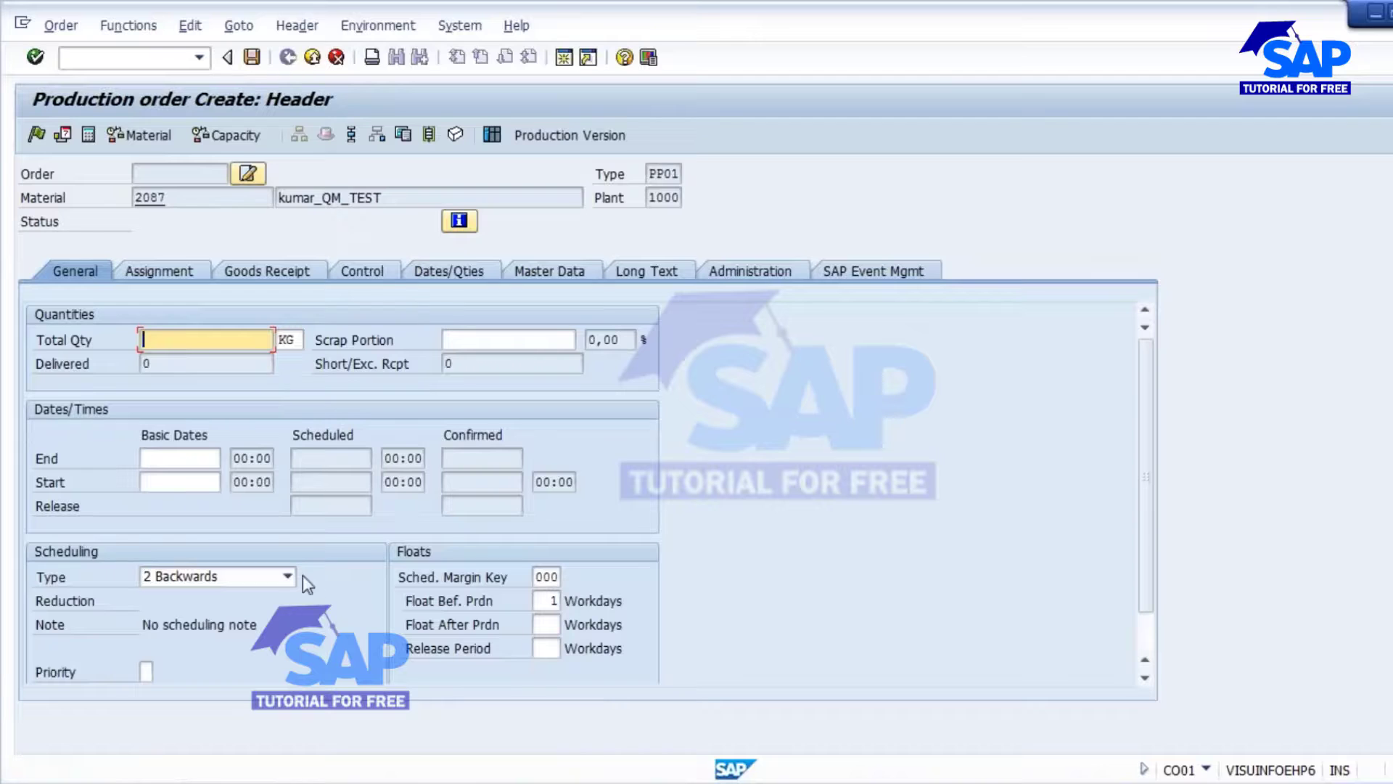
Step: Set the new order's total quantity to 200 KG and its scheduling type to Forwards
{"action": "left_click", "coordinate": [183, 339]}
{"action": "left_click", "coordinate": [180, 361]}
{"action": "left_click", "coordinate": [288, 576]}
{"action": "left_click", "coordinate": [190, 592]}
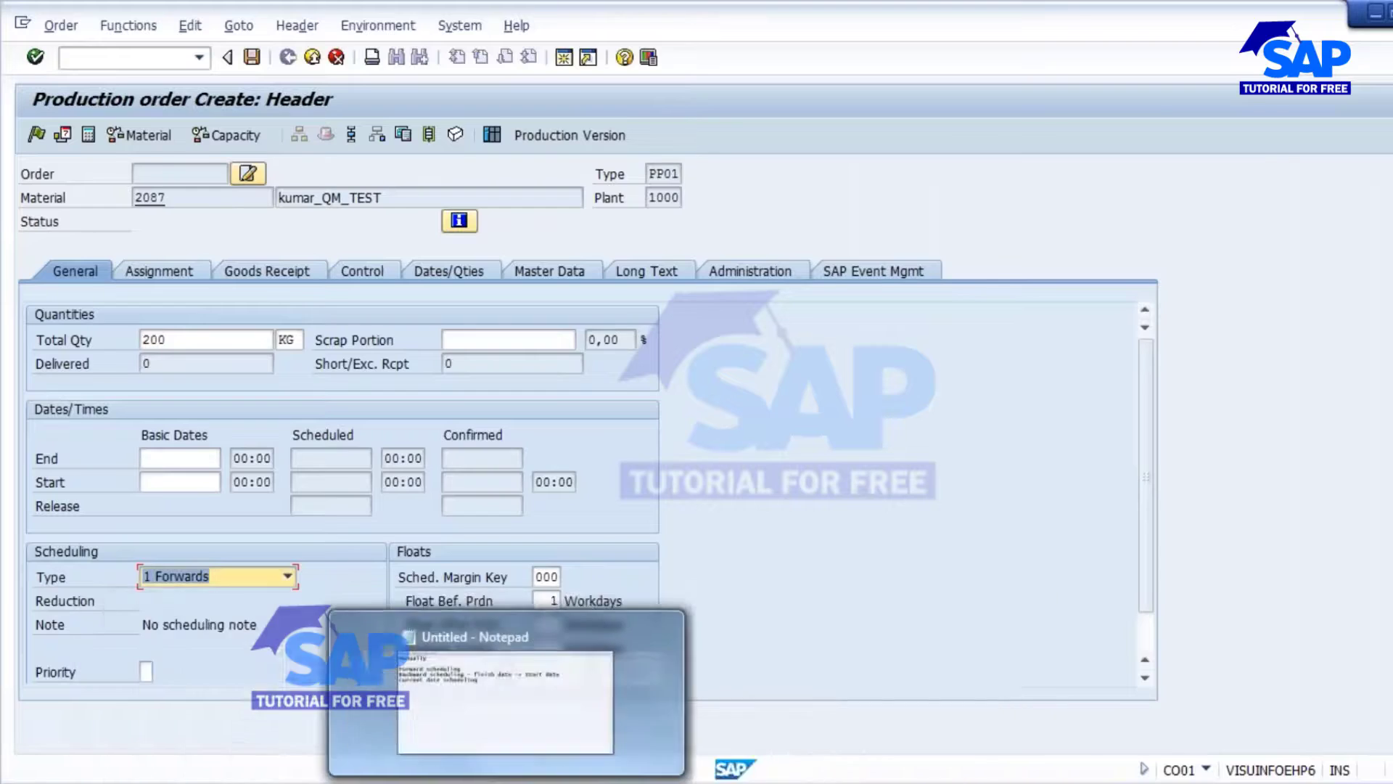
Step: Switch to Notepad and add "- Start date -> End Date" after the Forward scheduling line
{"action": "left_click", "coordinate": [505, 776]}
{"action": "left_click", "coordinate": [435, 230]}
{"action": "type", "text": "- "}
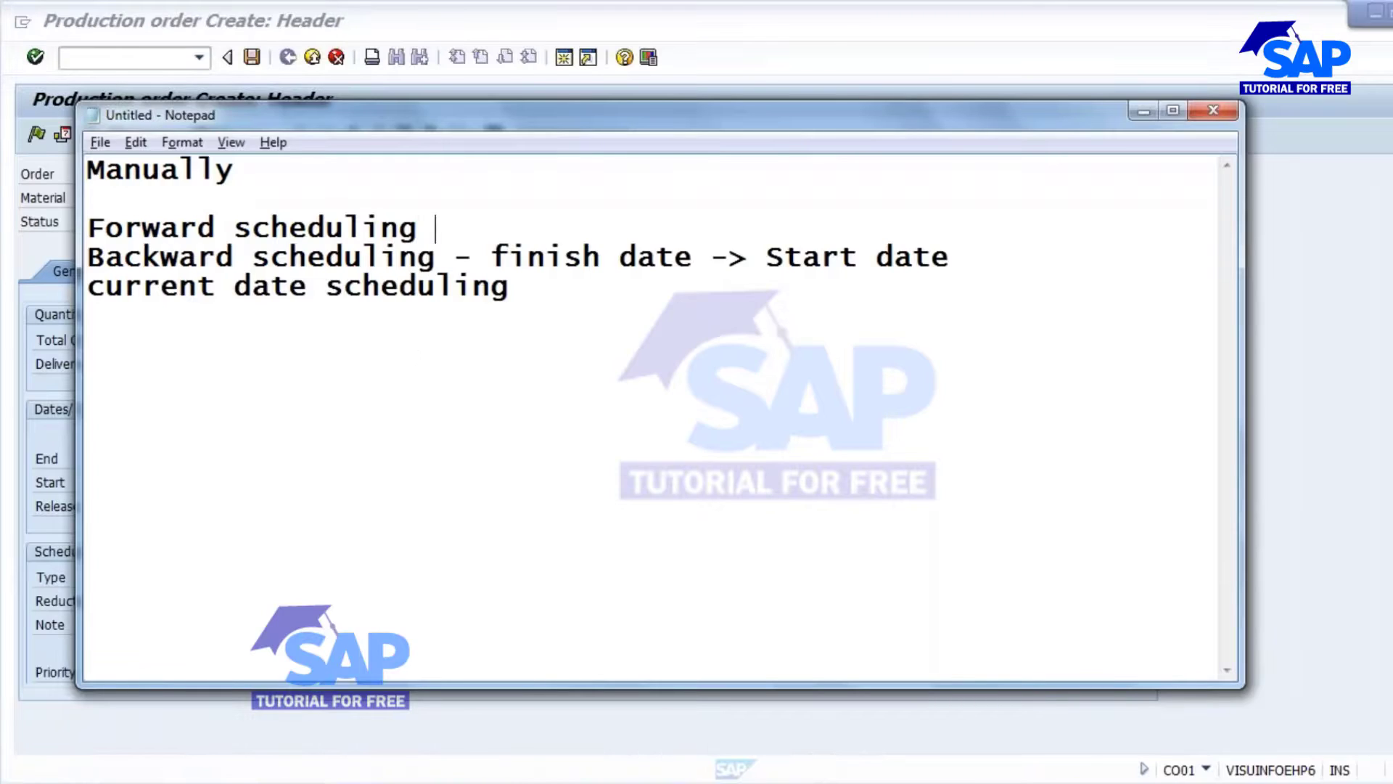
{"action": "type", "text": "Start"}
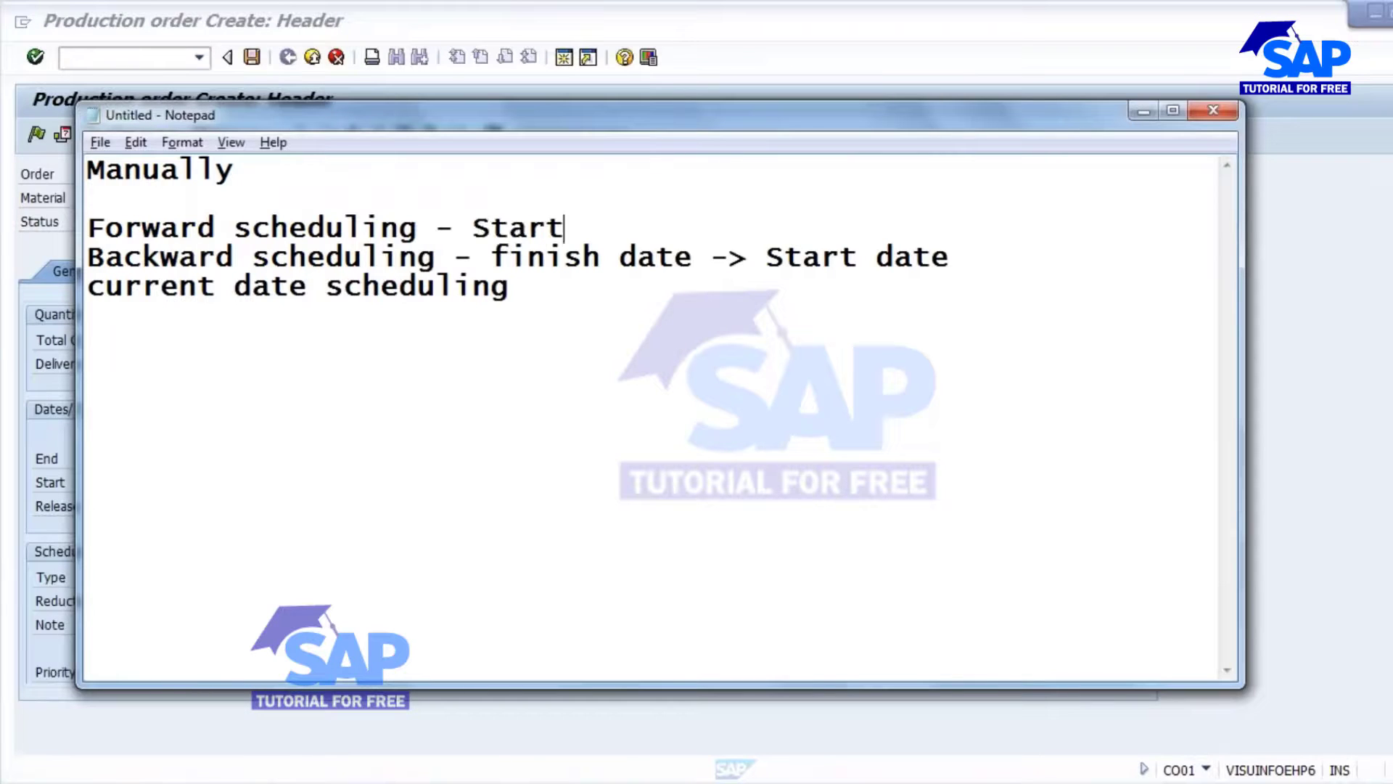
{"action": "type", "text": " date -"}
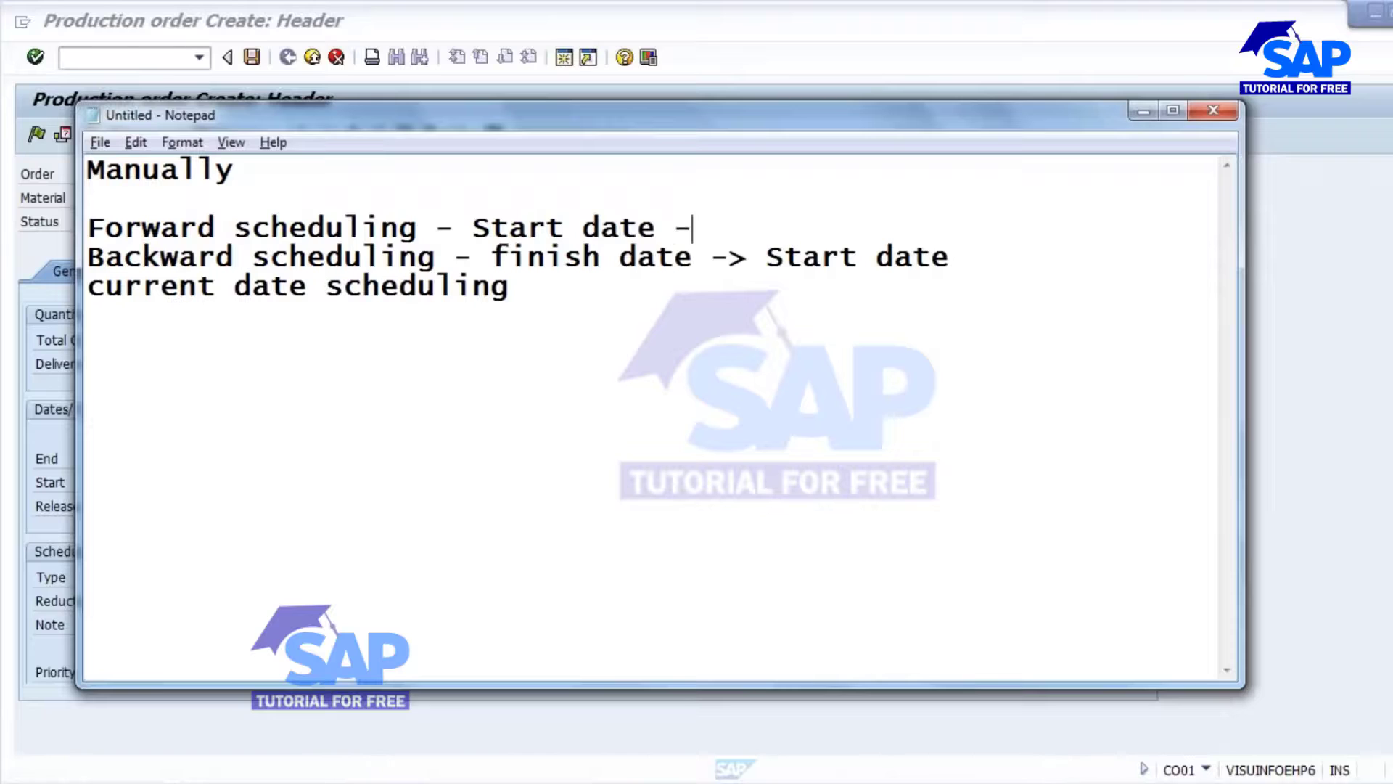
{"action": "type", "text": "> End Dat"}
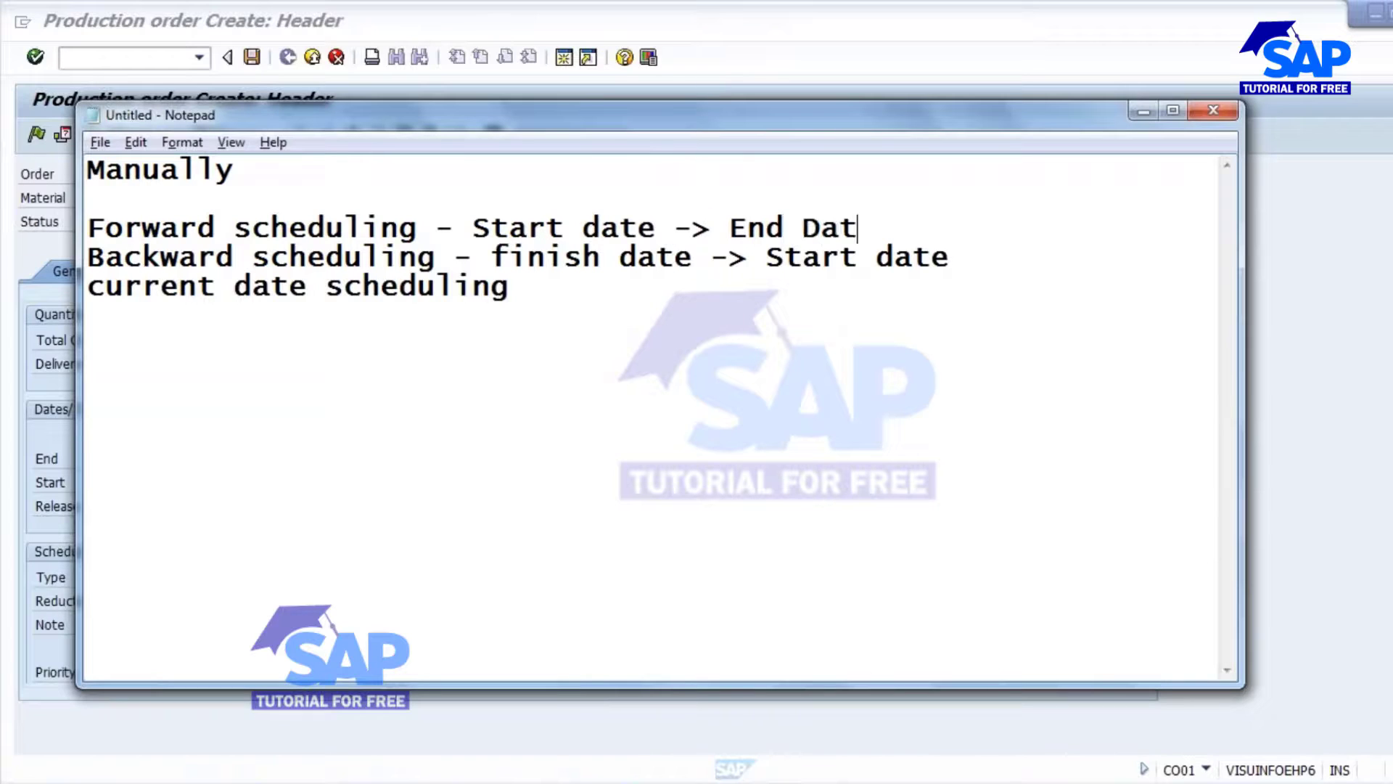
{"action": "type", "text": "e"}
Step: Return to the SAP production order, set the basic start date to 23.09.2016, and schedule it forwards, acknowledging the missing parts notice
{"action": "key", "text": "alt+Tab"}
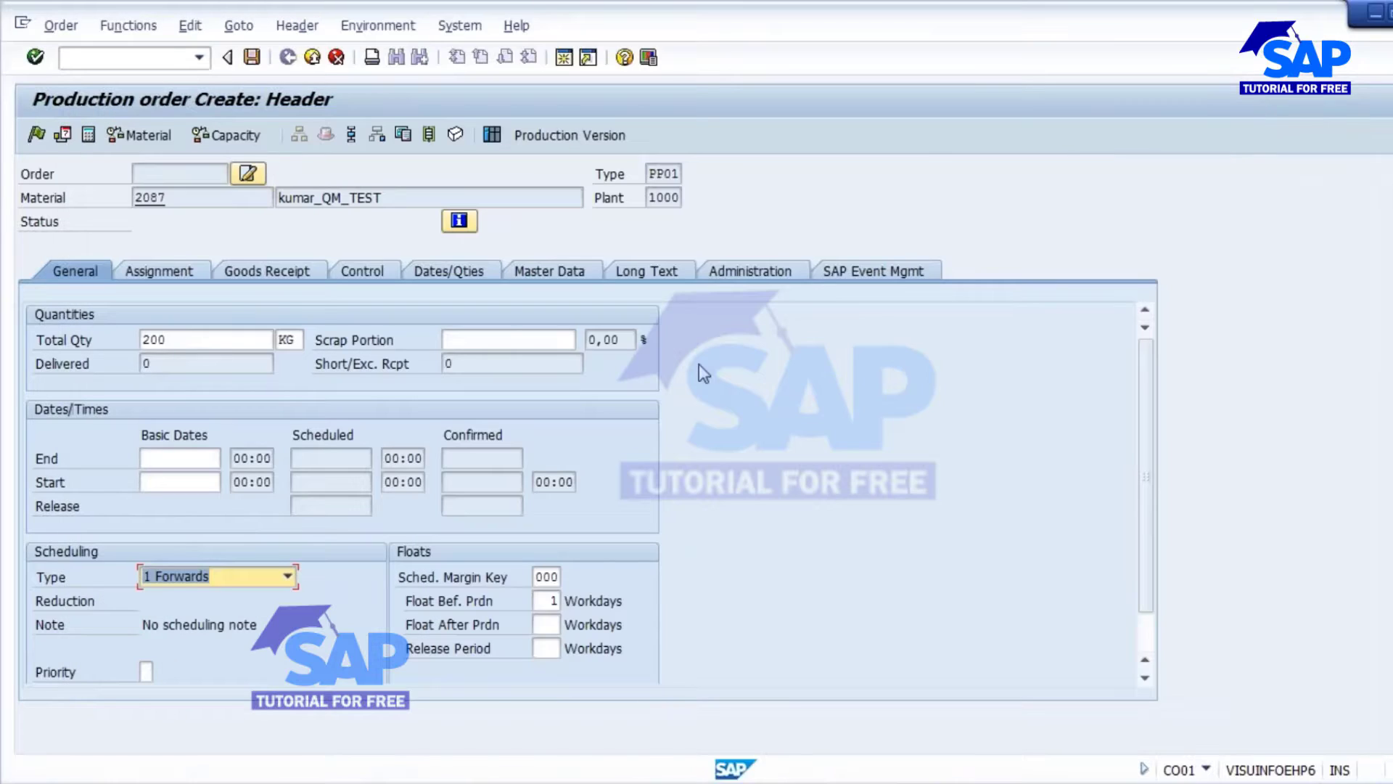
{"action": "left_click", "coordinate": [177, 483]}
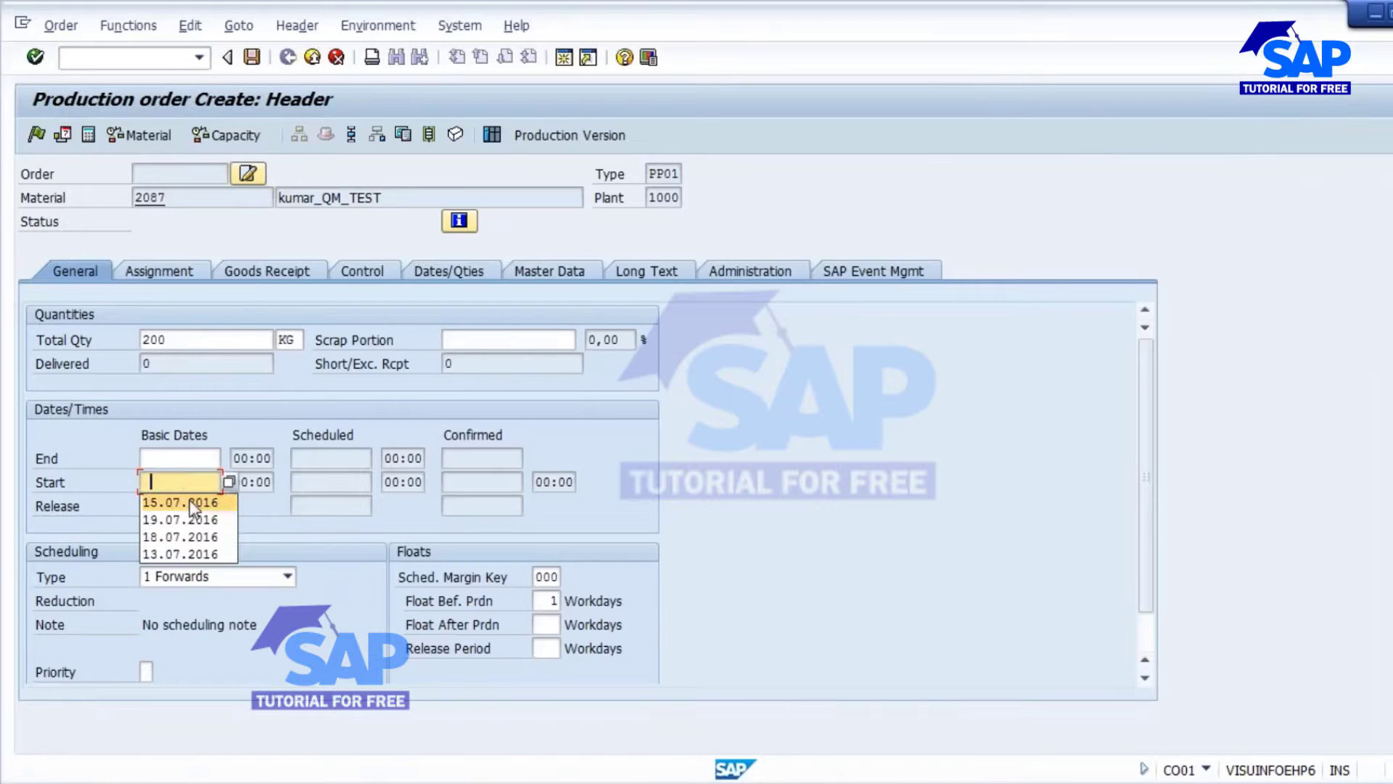
{"action": "type", "text": "230922"}
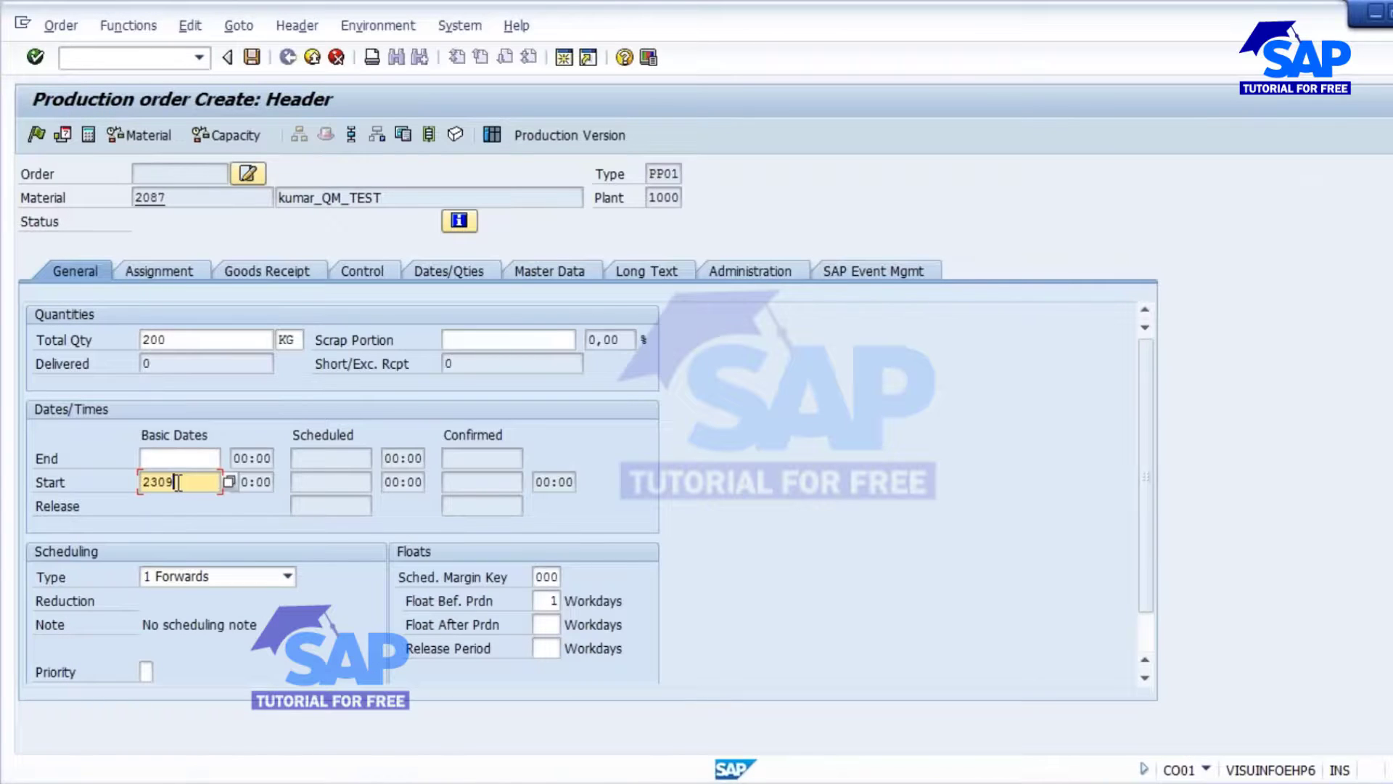
{"action": "key", "text": "BackSpace"}
{"action": "key", "text": "BackSpace"}
{"action": "key", "text": "BackSpace"}
{"action": "key", "text": "BackSpace"}
{"action": "type", "text": ".05.2016"}
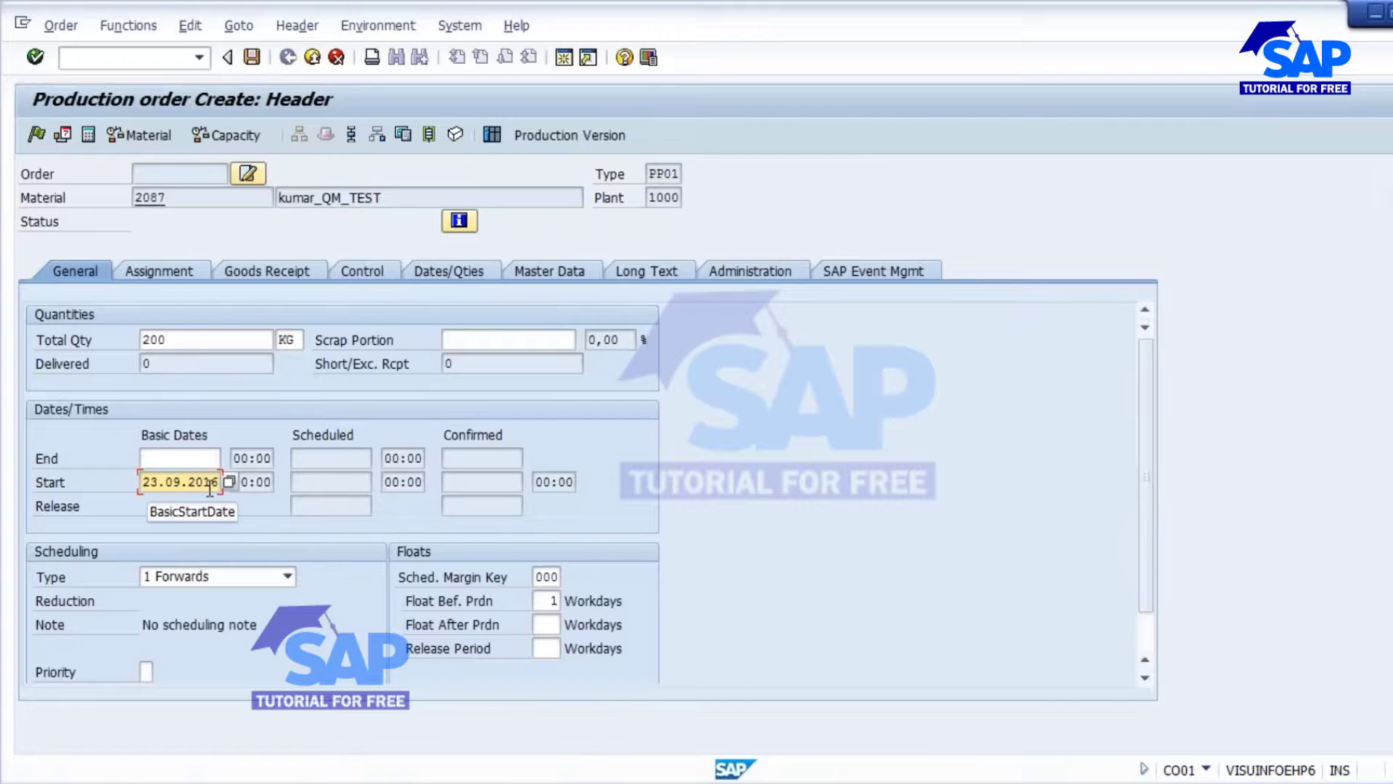
{"action": "key", "text": "Return"}
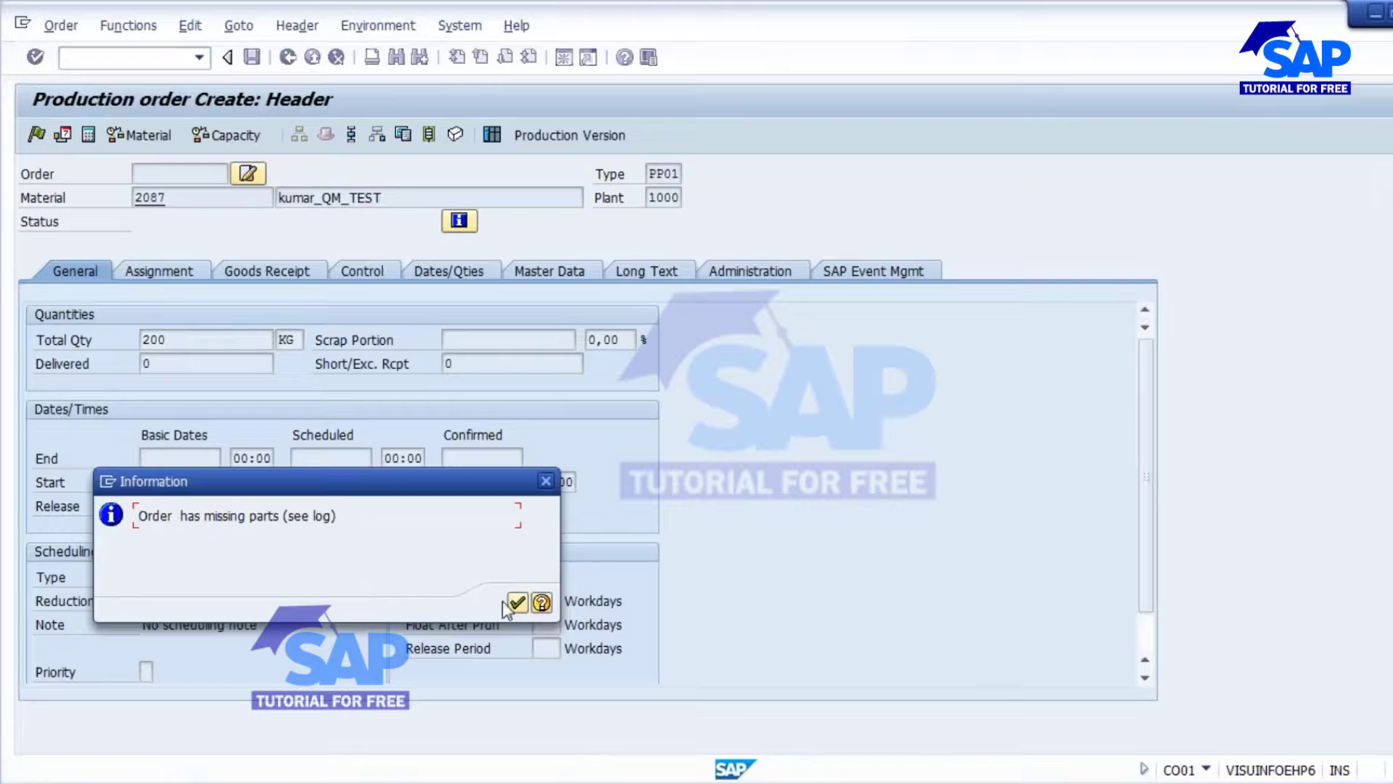
{"action": "left_click", "coordinate": [518, 602]}
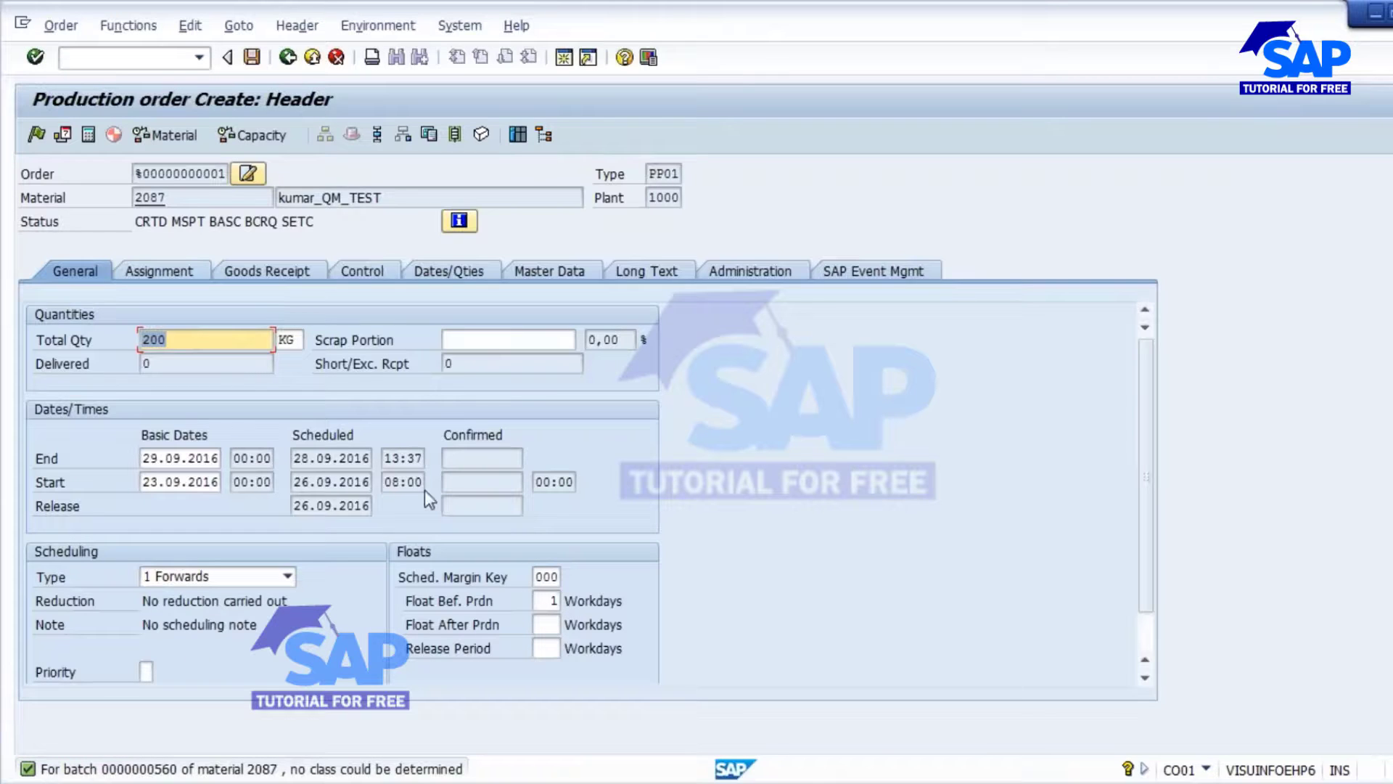
Step: Compare the order's basic start and end dates with the scheduled end date
{"action": "left_click", "coordinate": [174, 483]}
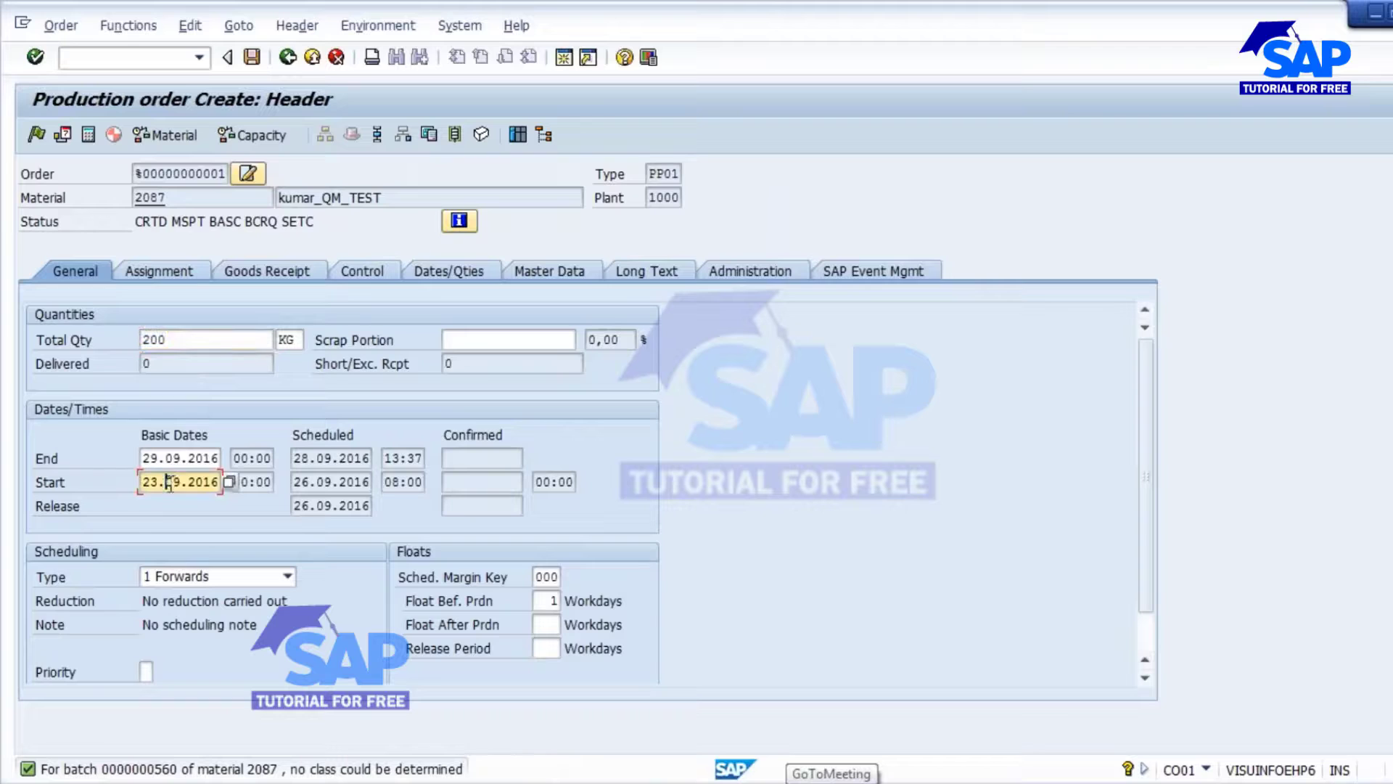
{"action": "left_click", "coordinate": [184, 455]}
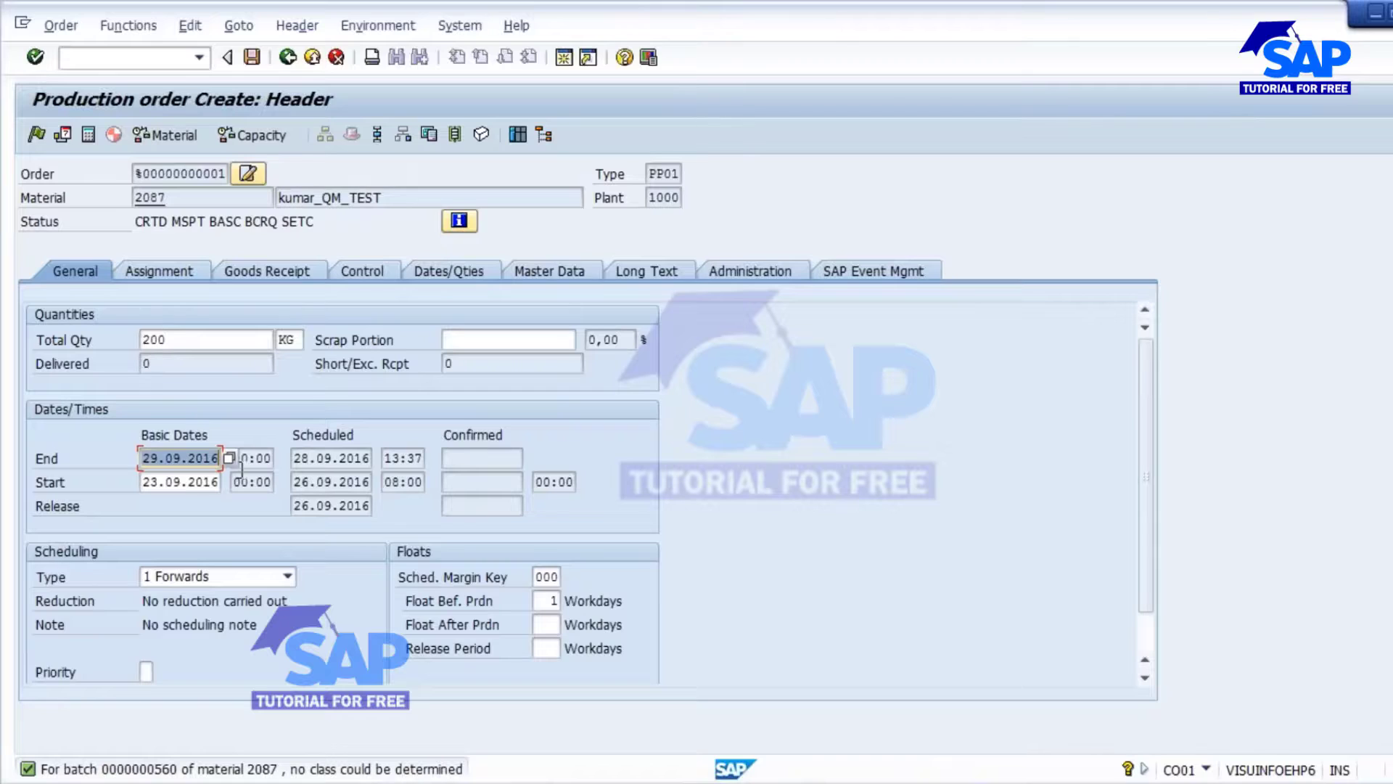
{"action": "left_click_drag", "start_coordinate": [146, 463], "coordinate": [242, 468]}
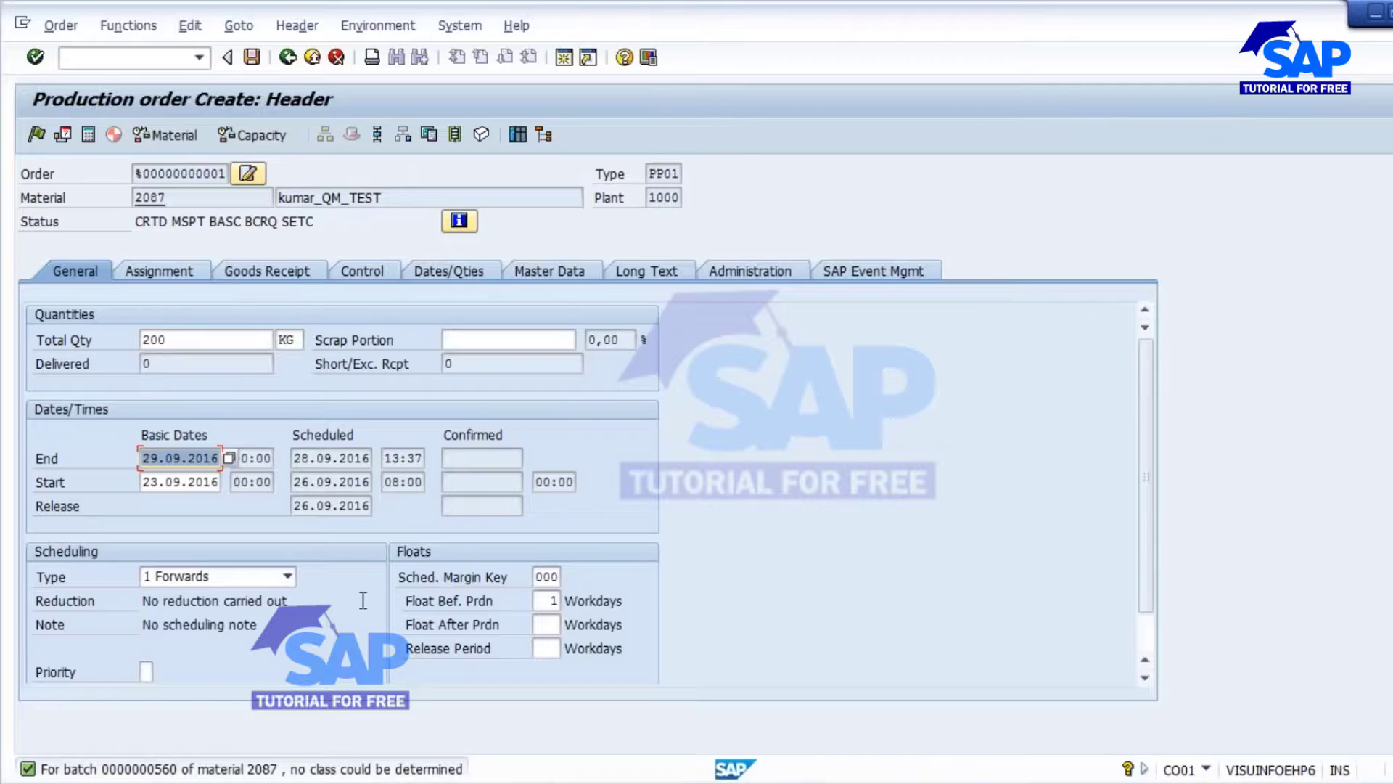
{"action": "left_click", "coordinate": [335, 457]}
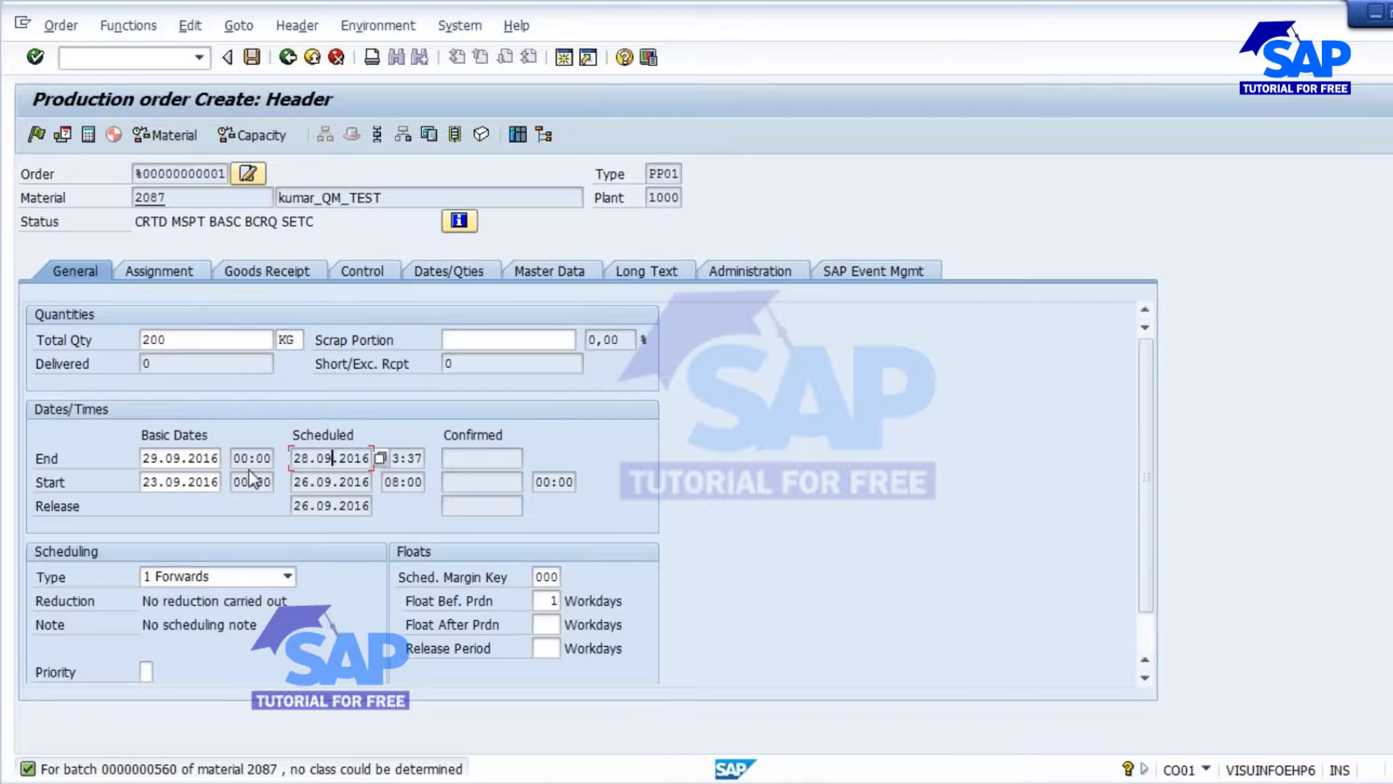
{"action": "left_click", "coordinate": [176, 458]}
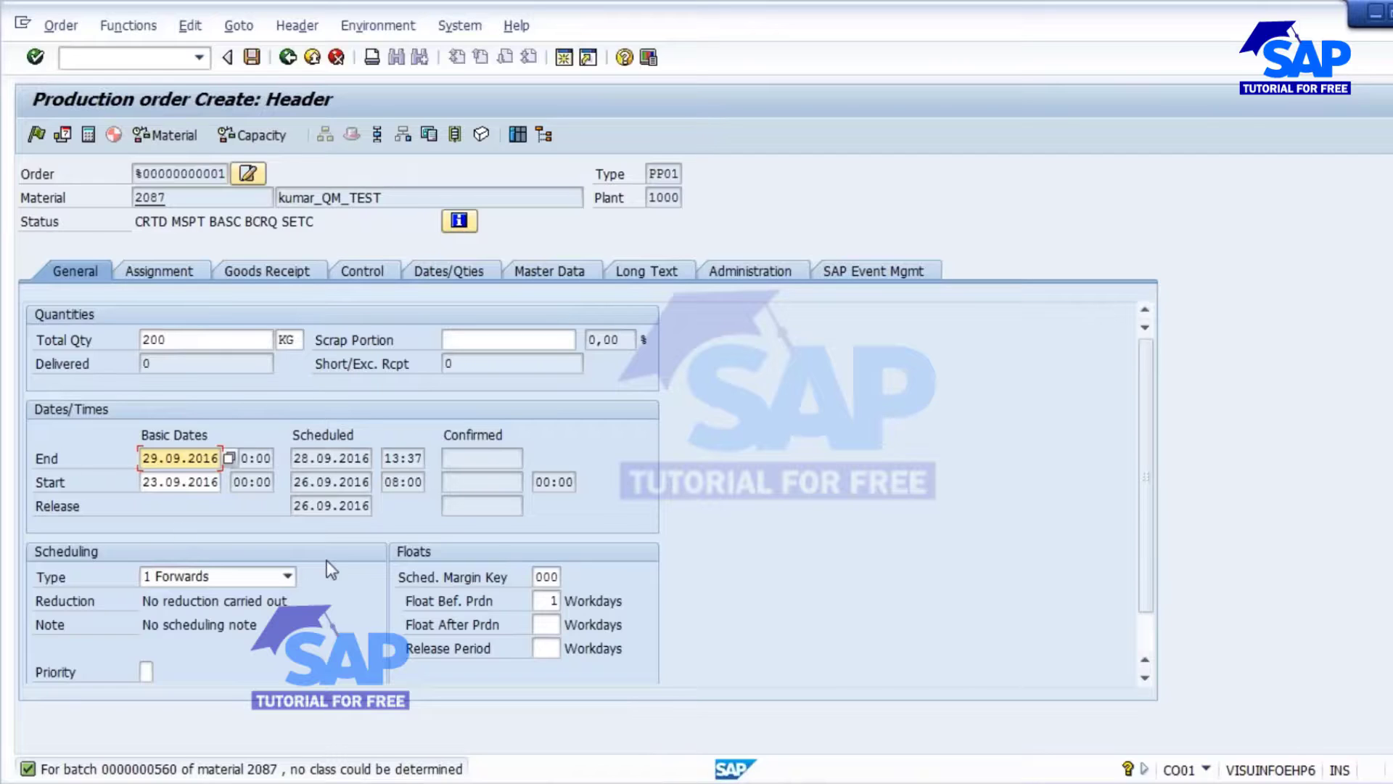
Step: Switch to Notepad and add "(forward sch) -" after the current date scheduling text
{"action": "key", "text": "alt+Tab"}
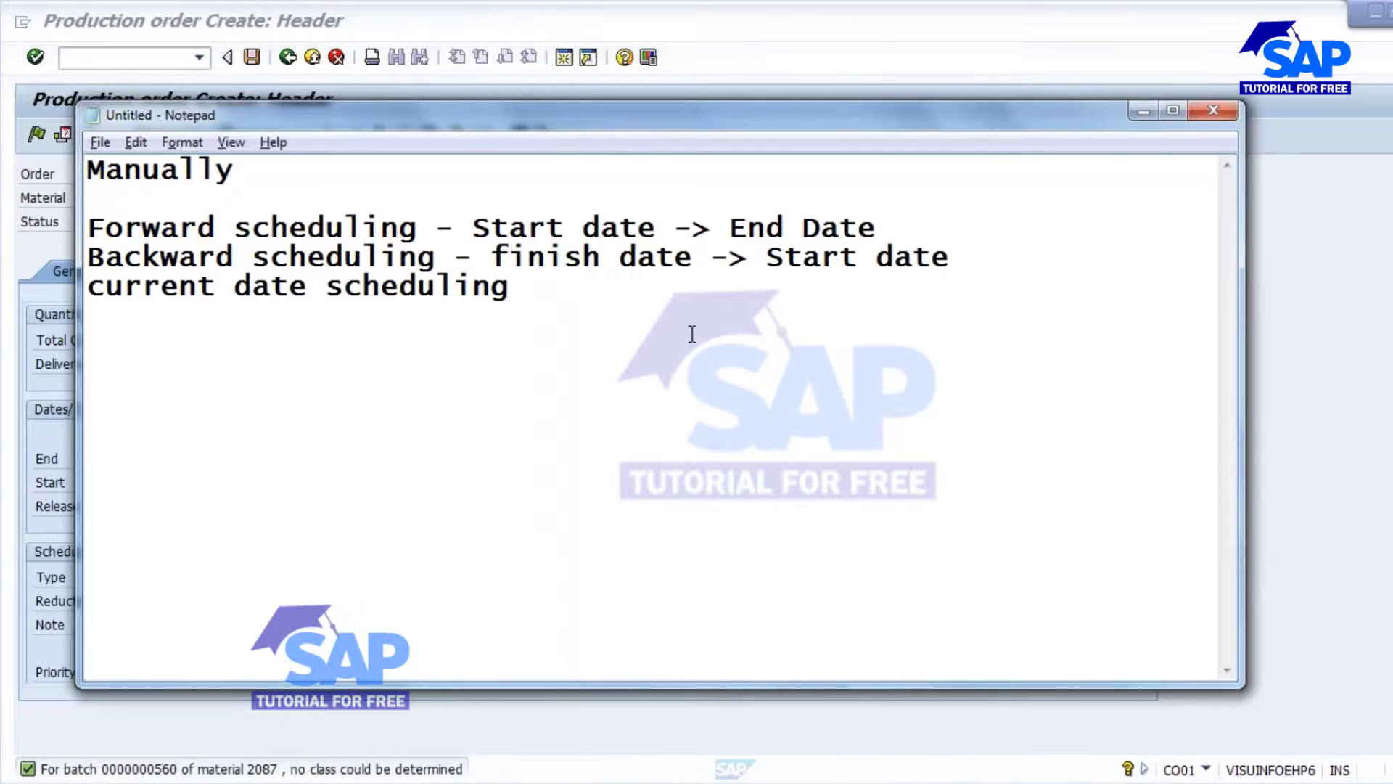
{"action": "left_click", "coordinate": [564, 302]}
{"action": "type", "text": "-"}
{"action": "left_click", "coordinate": [534, 285]}
{"action": "type", "text": "(forward sch"}
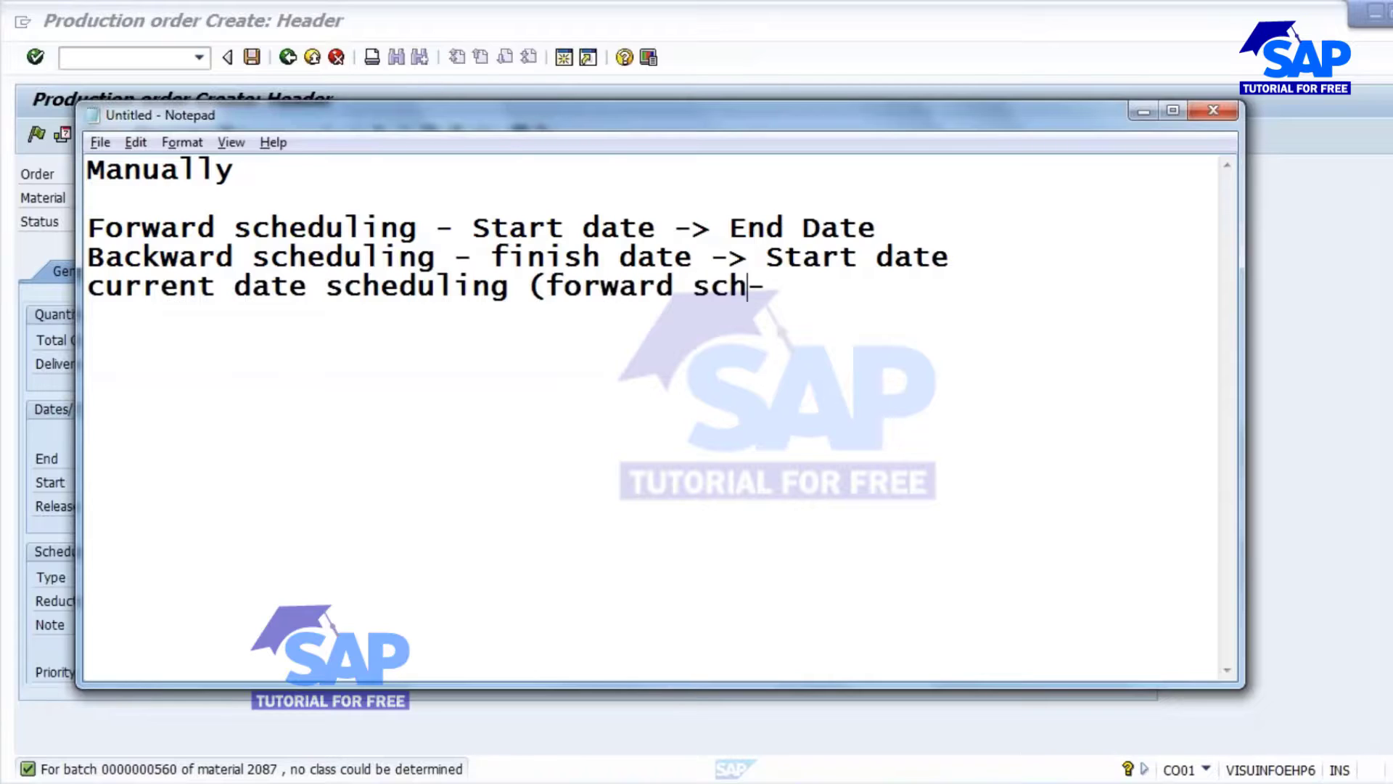
{"action": "type", "text": ")"}
Step: Copy "Start date" from the Forward scheduling line to the end of the current date scheduling line and add "(today's date)" after it
{"action": "left_click_drag", "start_coordinate": [472, 227], "coordinate": [658, 228]}
{"action": "key", "text": "ctrl+c"}
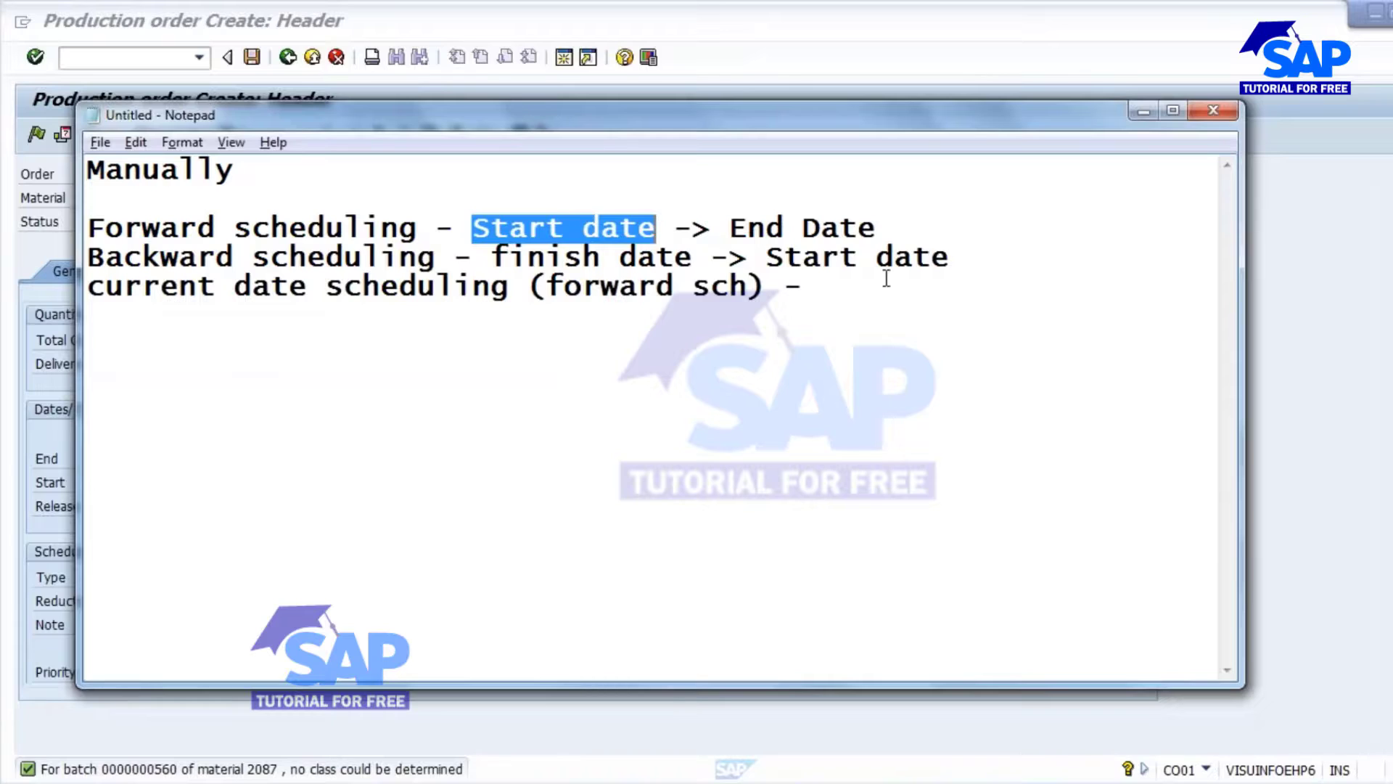
{"action": "left_click", "coordinate": [837, 284]}
{"action": "key", "text": "ctrl+v"}
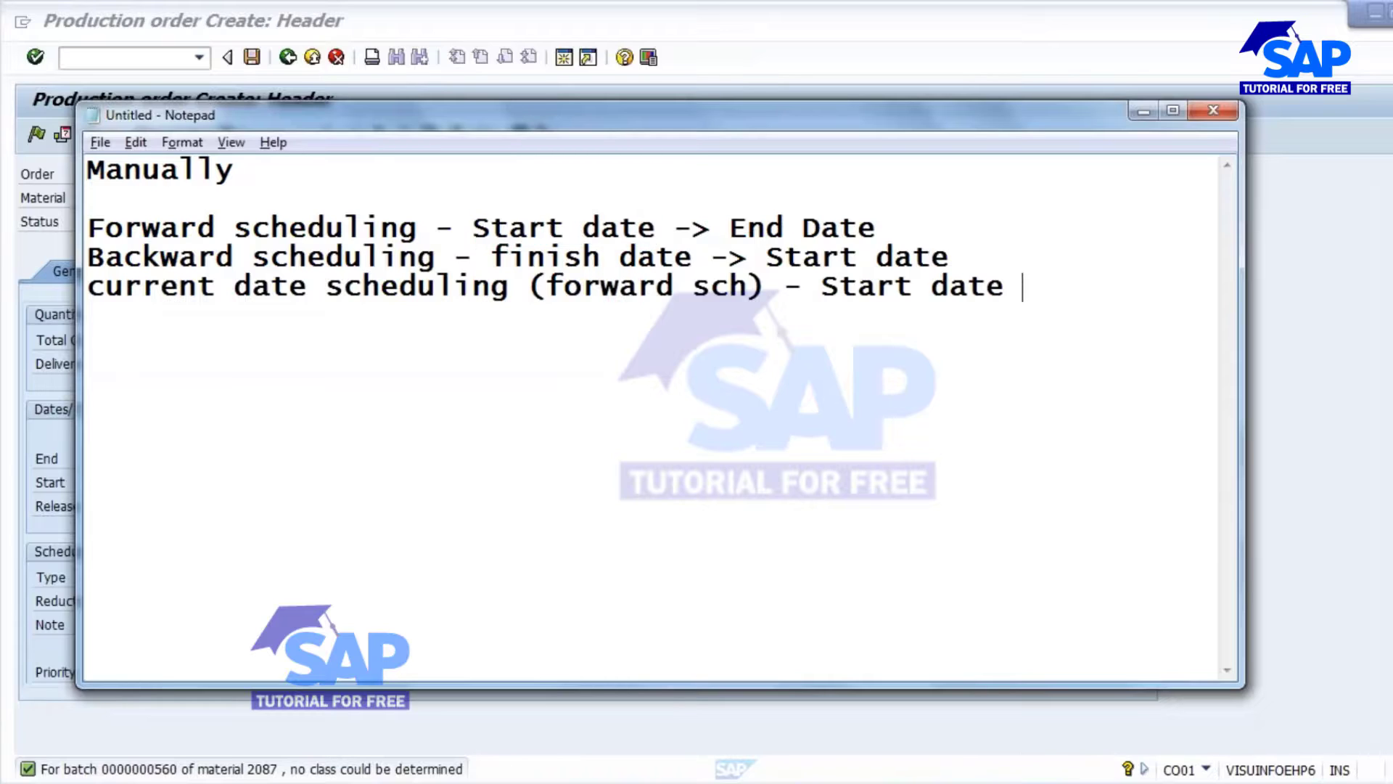
{"action": "type", "text": "("}
{"action": "type", "text": "today's dat"}
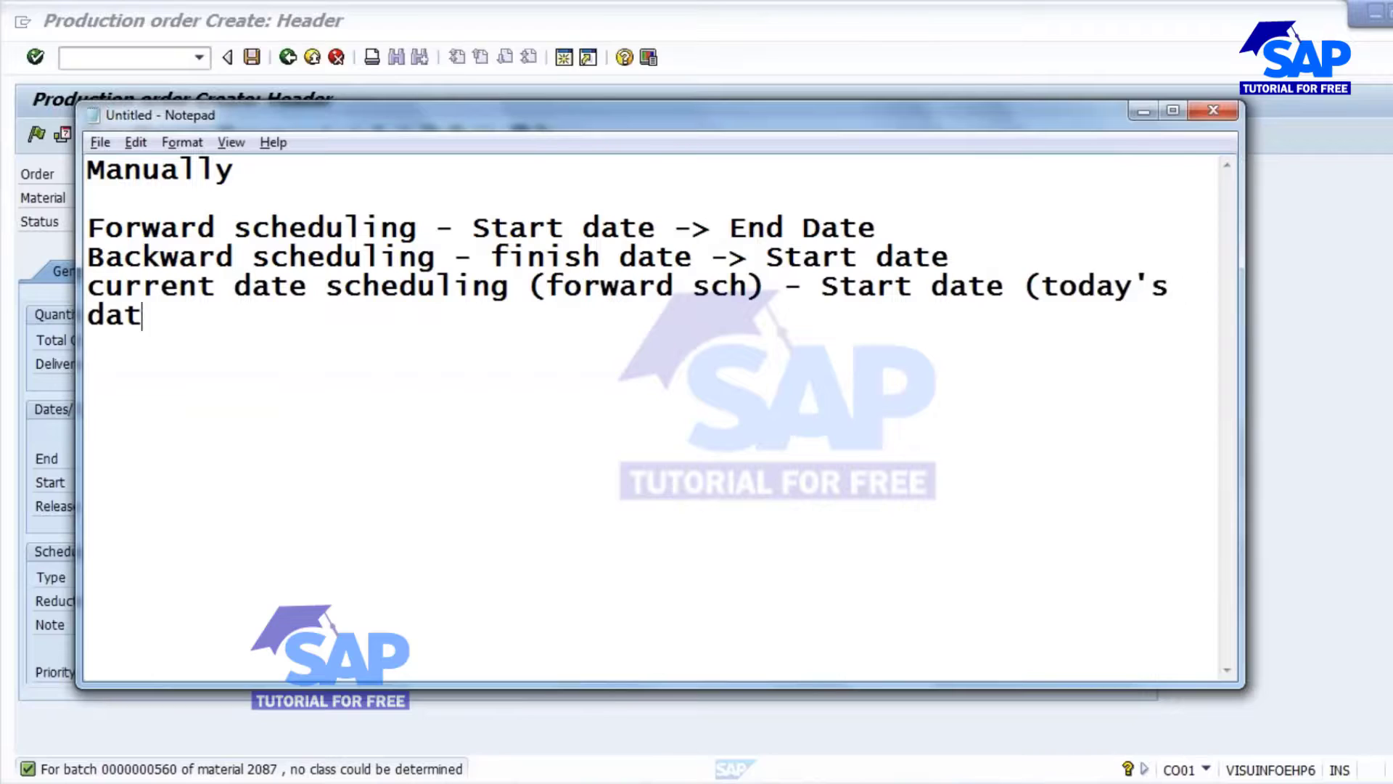
{"action": "type", "text": "e) -"}
Step: Complete the current date scheduling line with "-> End date"
{"action": "key", "text": "BackSpace"}
{"action": "type", "text": ">"}
{"action": "key", "text": "BackSpace"}
{"action": "type", "text": "> End"}
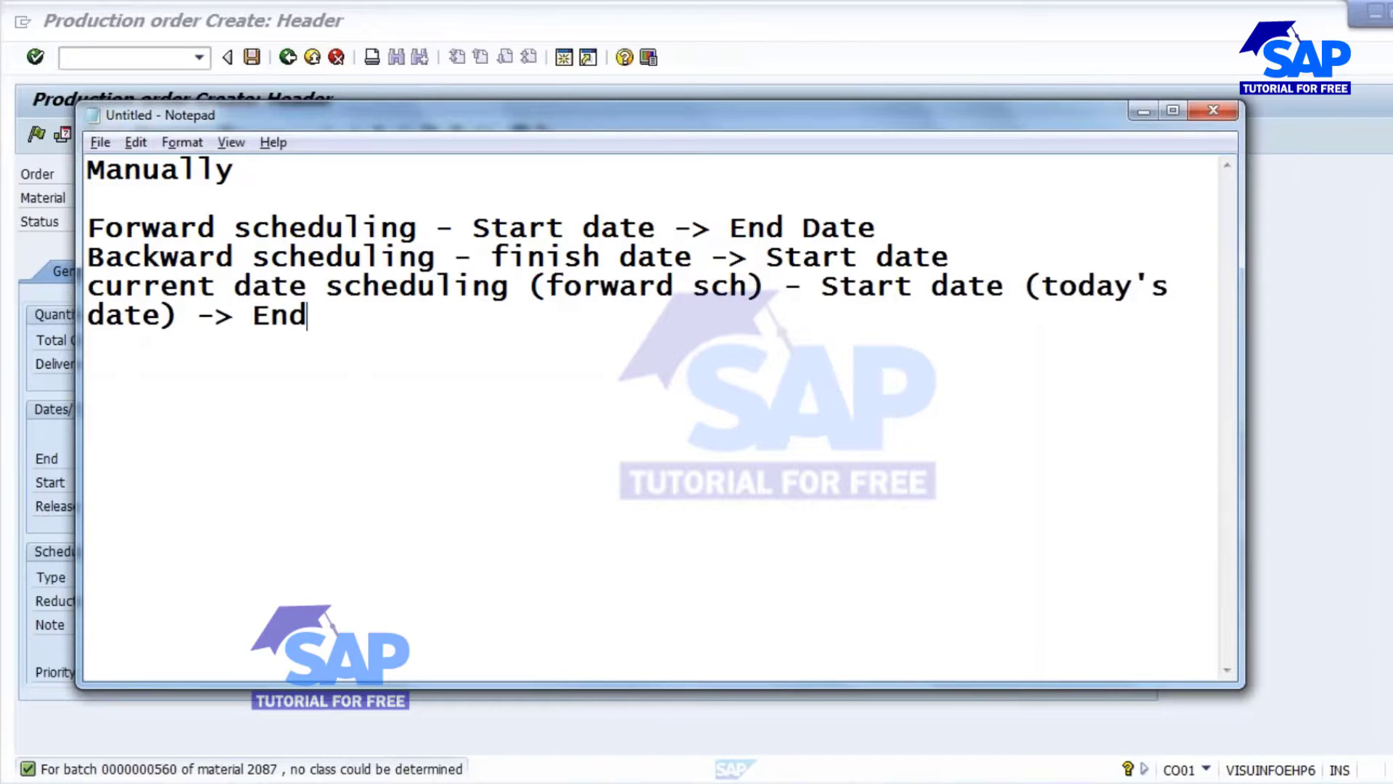
{"action": "type", "text": " S"}
{"action": "key", "text": "BackSpace"}
{"action": "type", "text": "DATE"}
{"action": "key", "text": "BackSpace"}
{"action": "key", "text": "BackSpace"}
{"action": "key", "text": "BackSpace"}
{"action": "key", "text": "BackSpace"}
{"action": "type", "text": "date"}
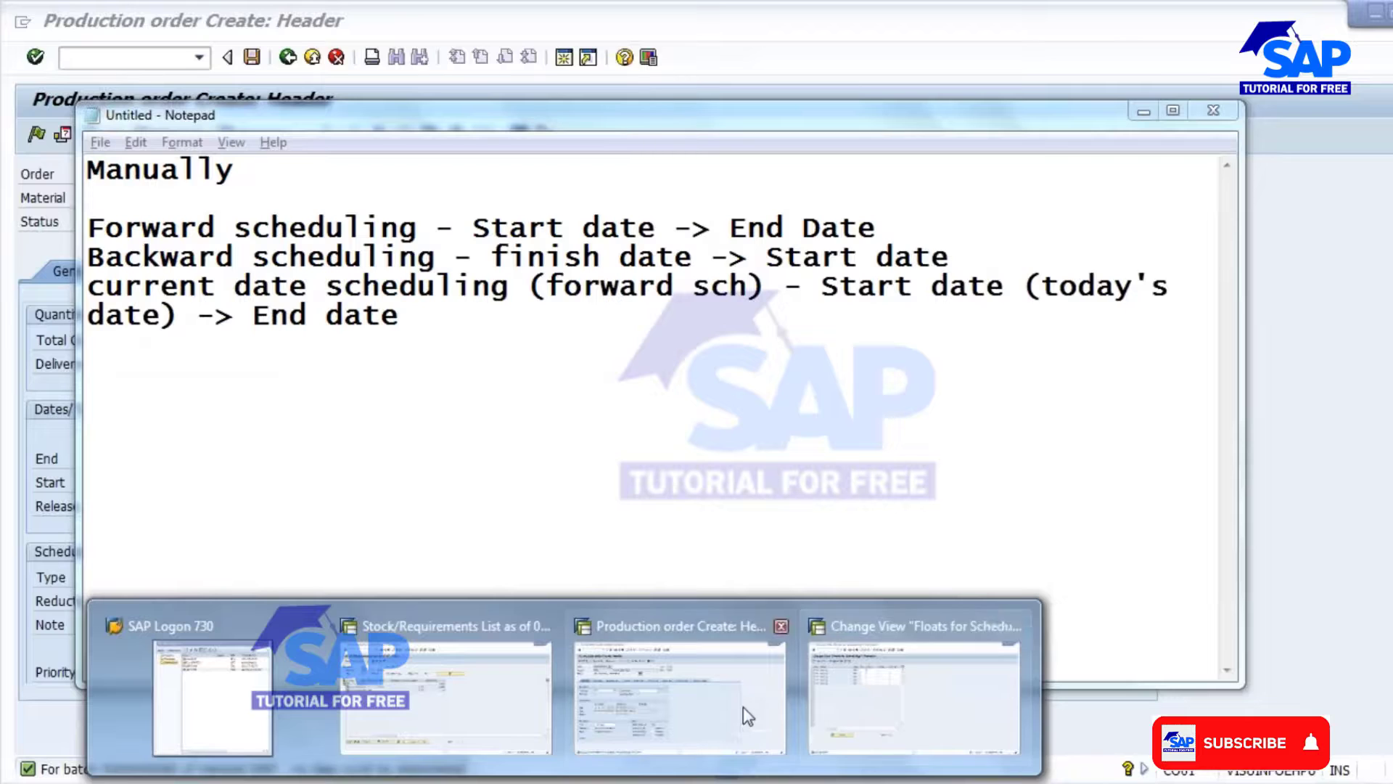
Step: Switch to the production order session, discard the open order and start a new PP01 order for material 2087 in plant 1000
{"action": "left_click", "coordinate": [619, 661]}
{"action": "left_click", "coordinate": [287, 56]}
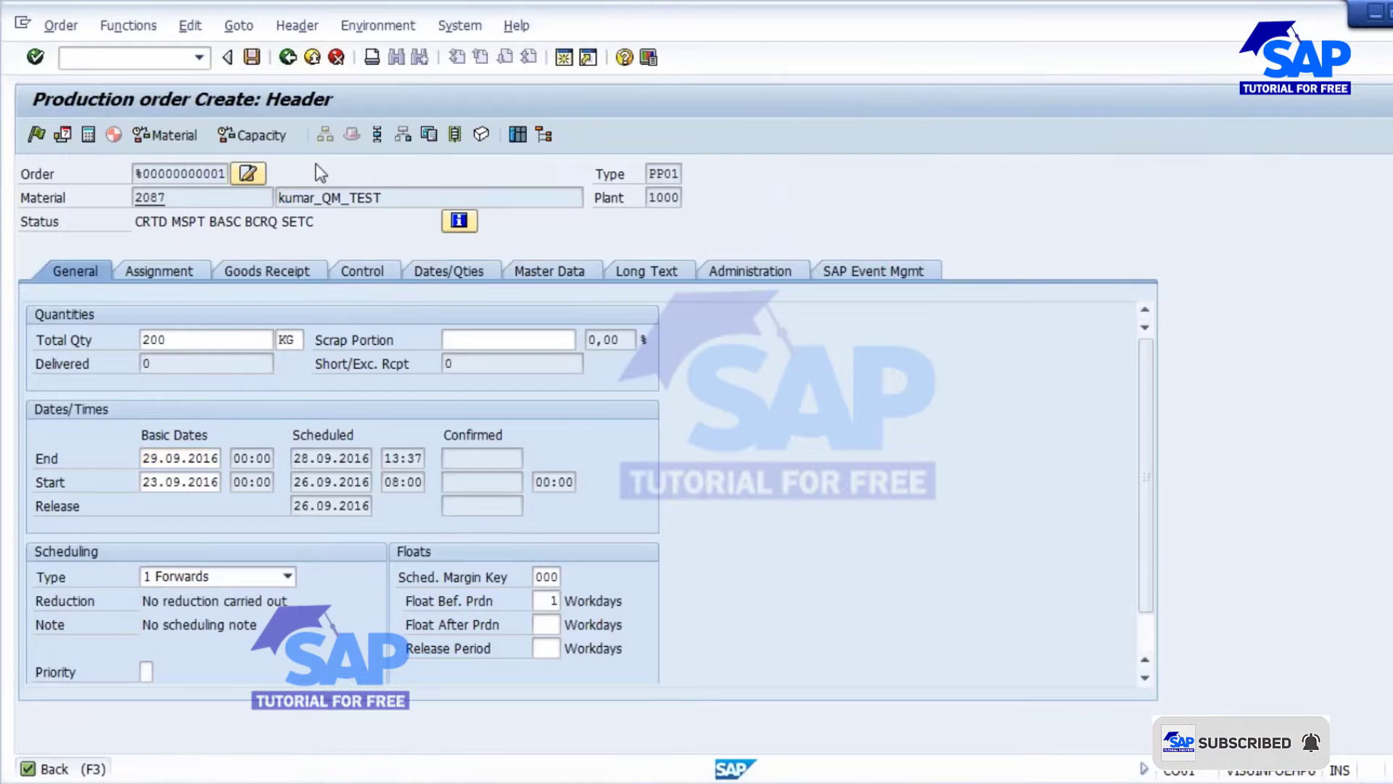
{"action": "left_click", "coordinate": [382, 446]}
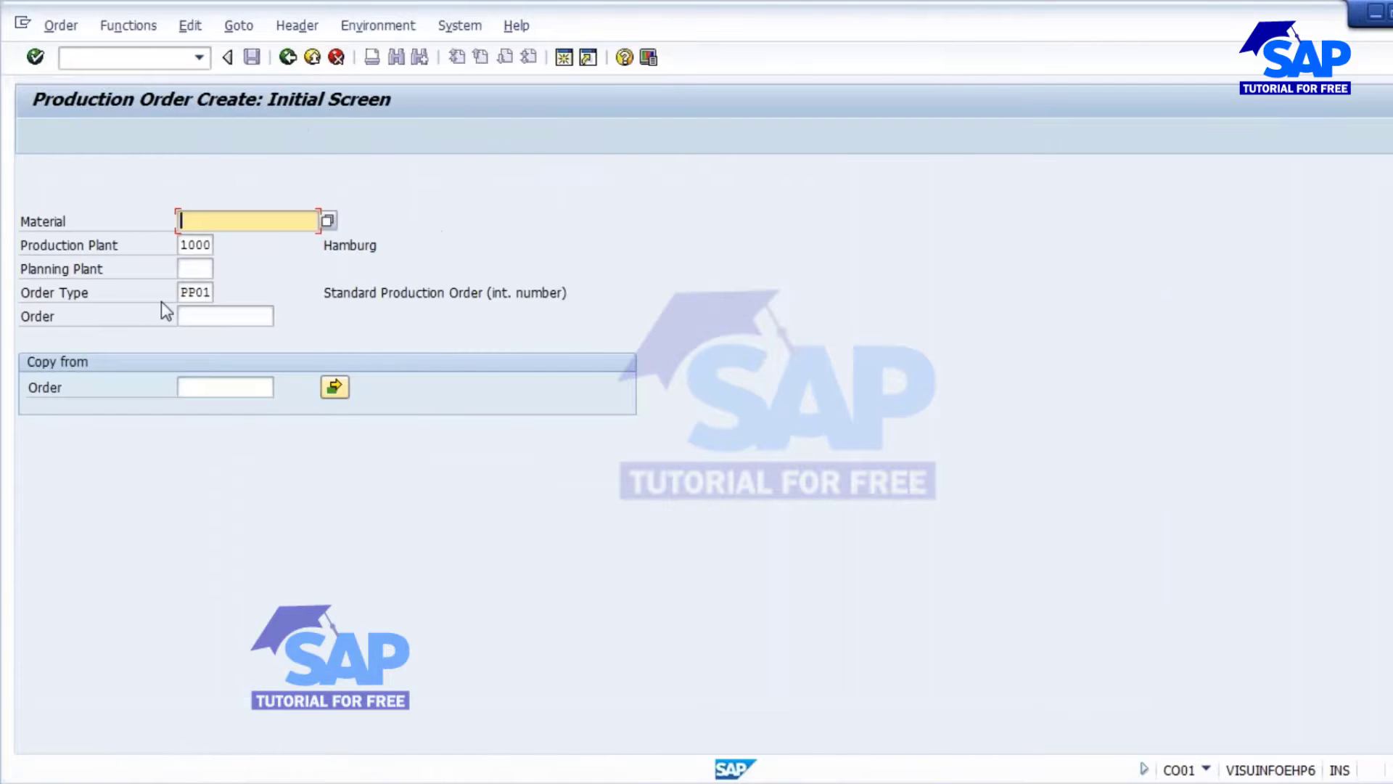
{"action": "left_click", "coordinate": [203, 220]}
{"action": "left_click", "coordinate": [207, 241]}
{"action": "key", "text": "Return"}
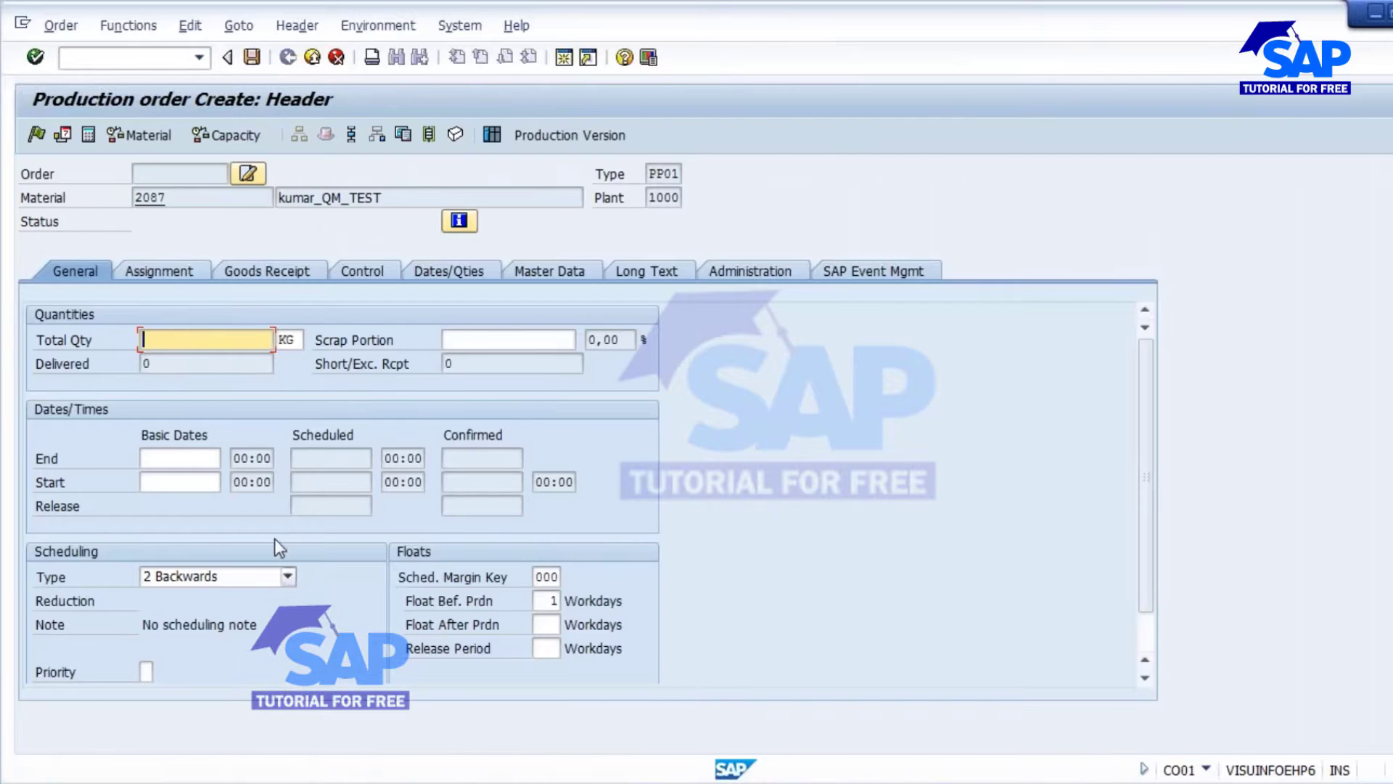
Step: Set the total quantity to 200 and the scheduling type to 4 Current date, schedule the order without basic dates and acknowledge the missing parts message
{"action": "type", "text": "200"}
{"action": "left_click", "coordinate": [283, 576]}
{"action": "left_click", "coordinate": [170, 647]}
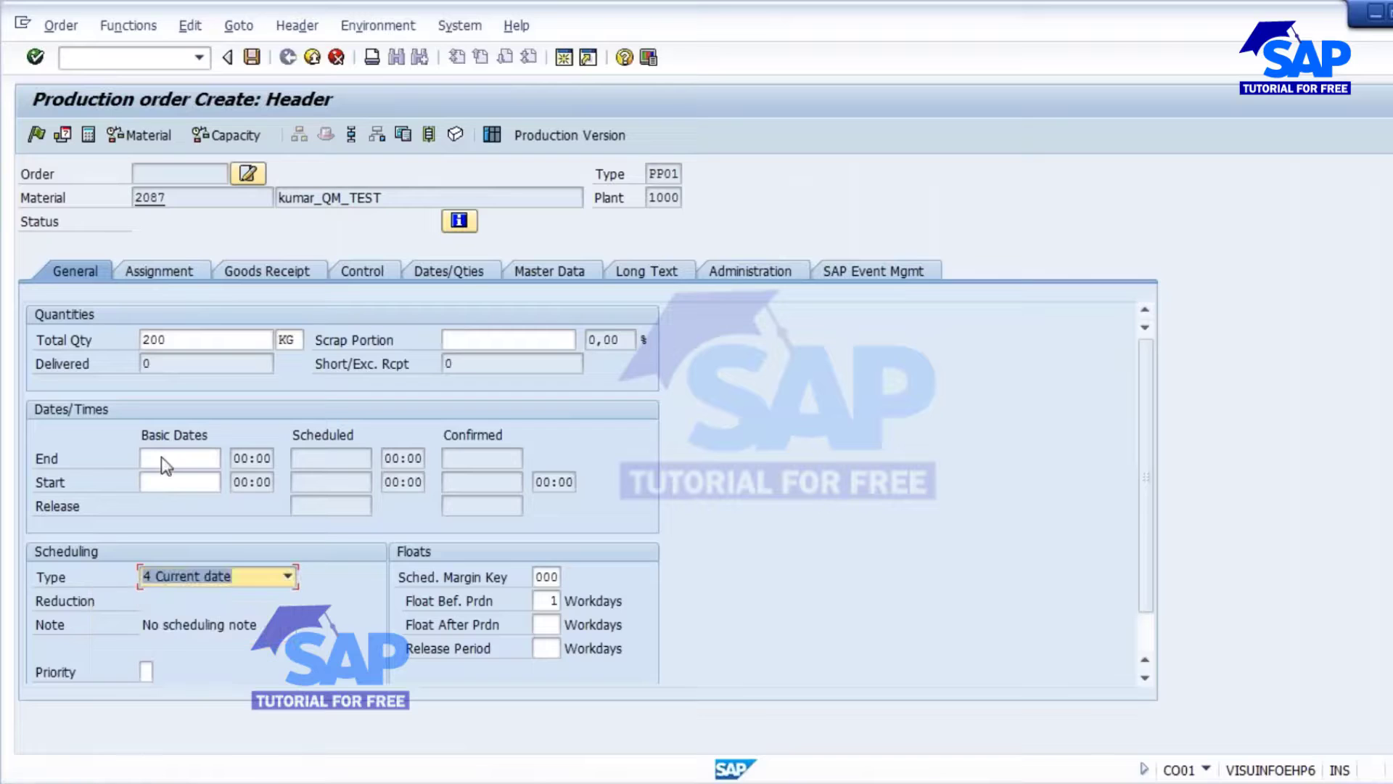
{"action": "left_click", "coordinate": [200, 483]}
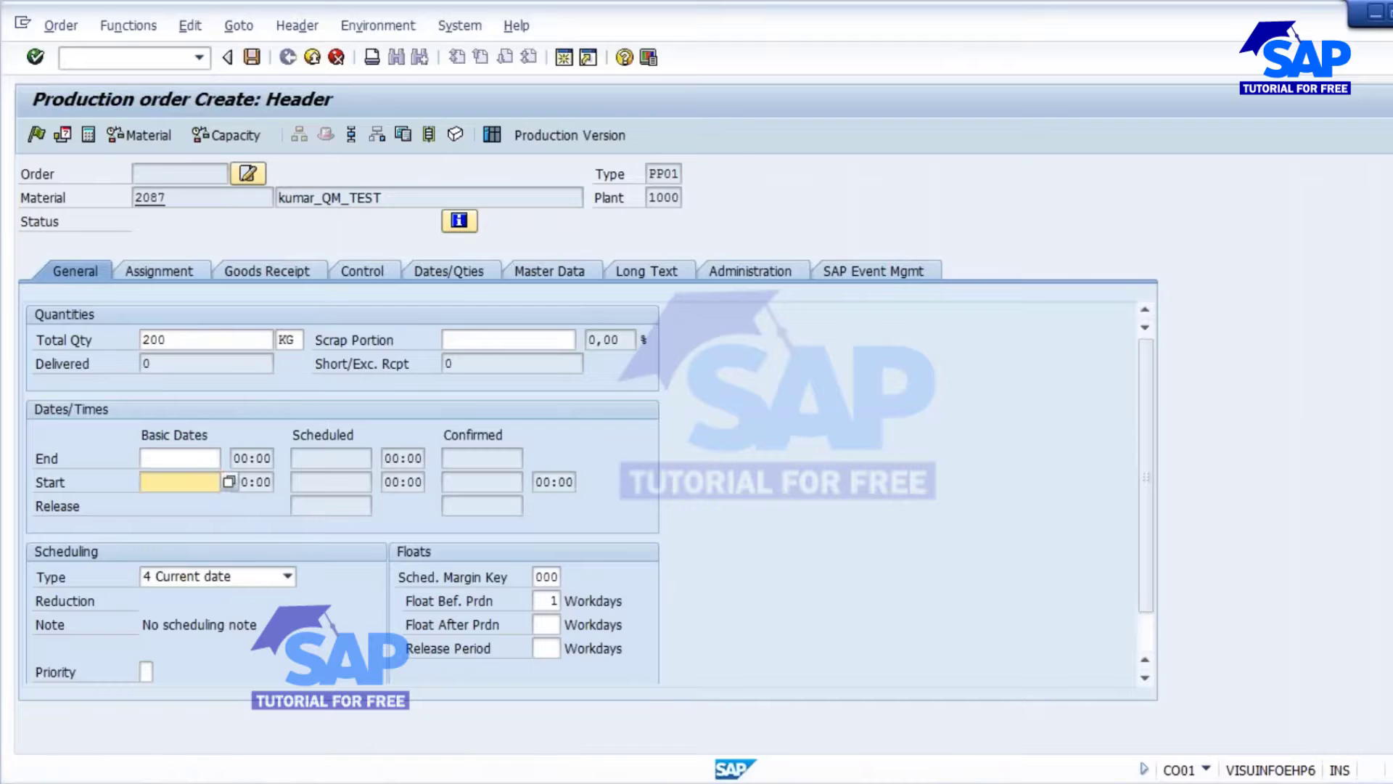
{"action": "left_click", "coordinate": [1387, 782]}
{"action": "left_click", "coordinate": [949, 558]}
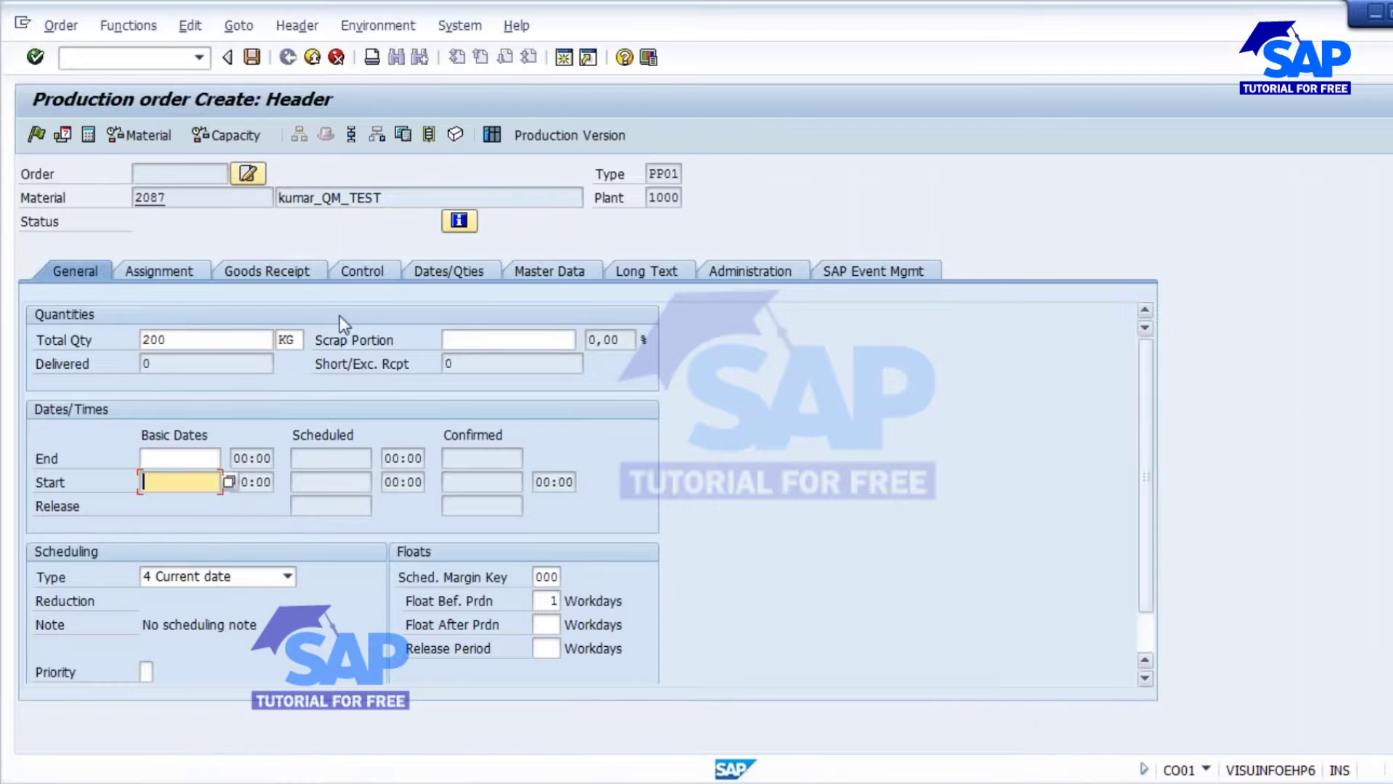
{"action": "key", "text": "Return"}
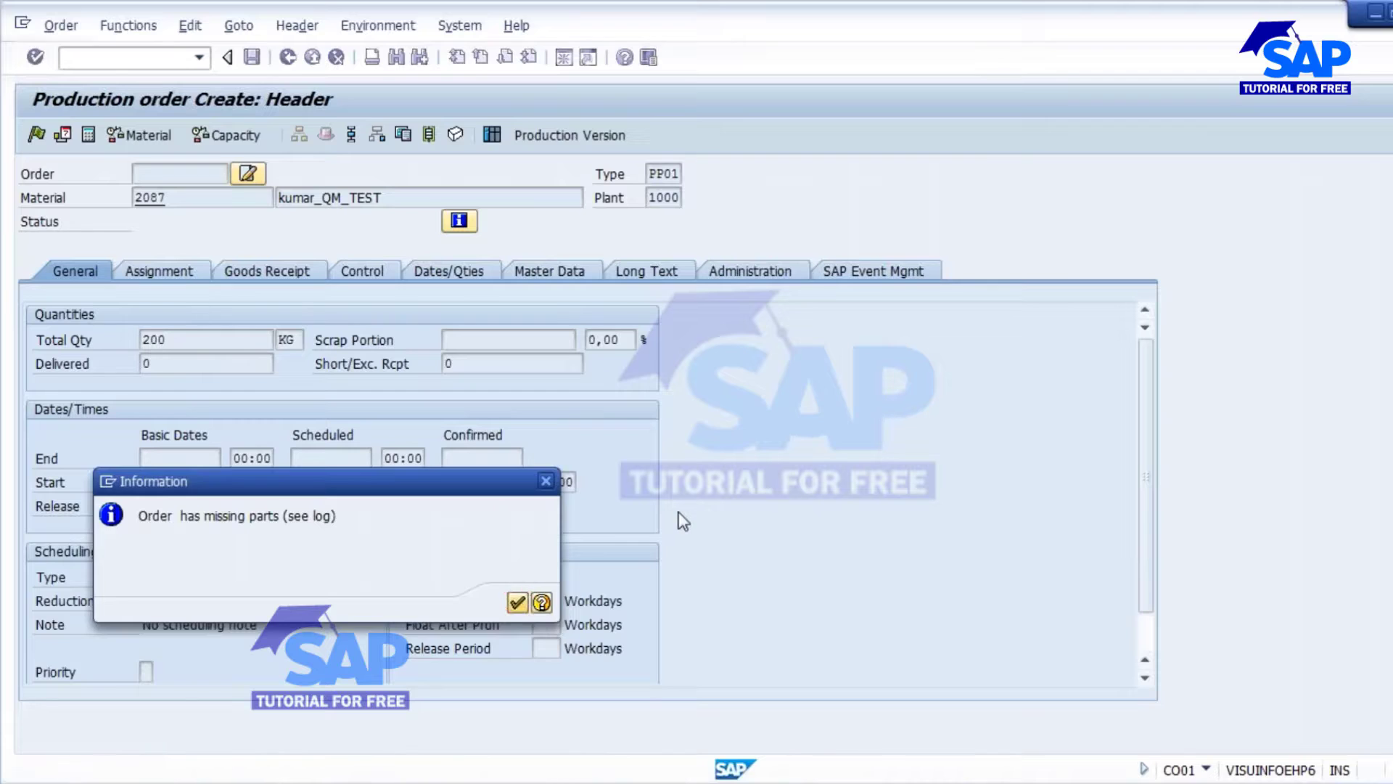
{"action": "key", "text": "Return"}
Step: Compare the order's basic start and end dates with its scheduled dates and view the available scheduling types
{"action": "left_click_drag", "start_coordinate": [144, 482], "coordinate": [220, 482]}
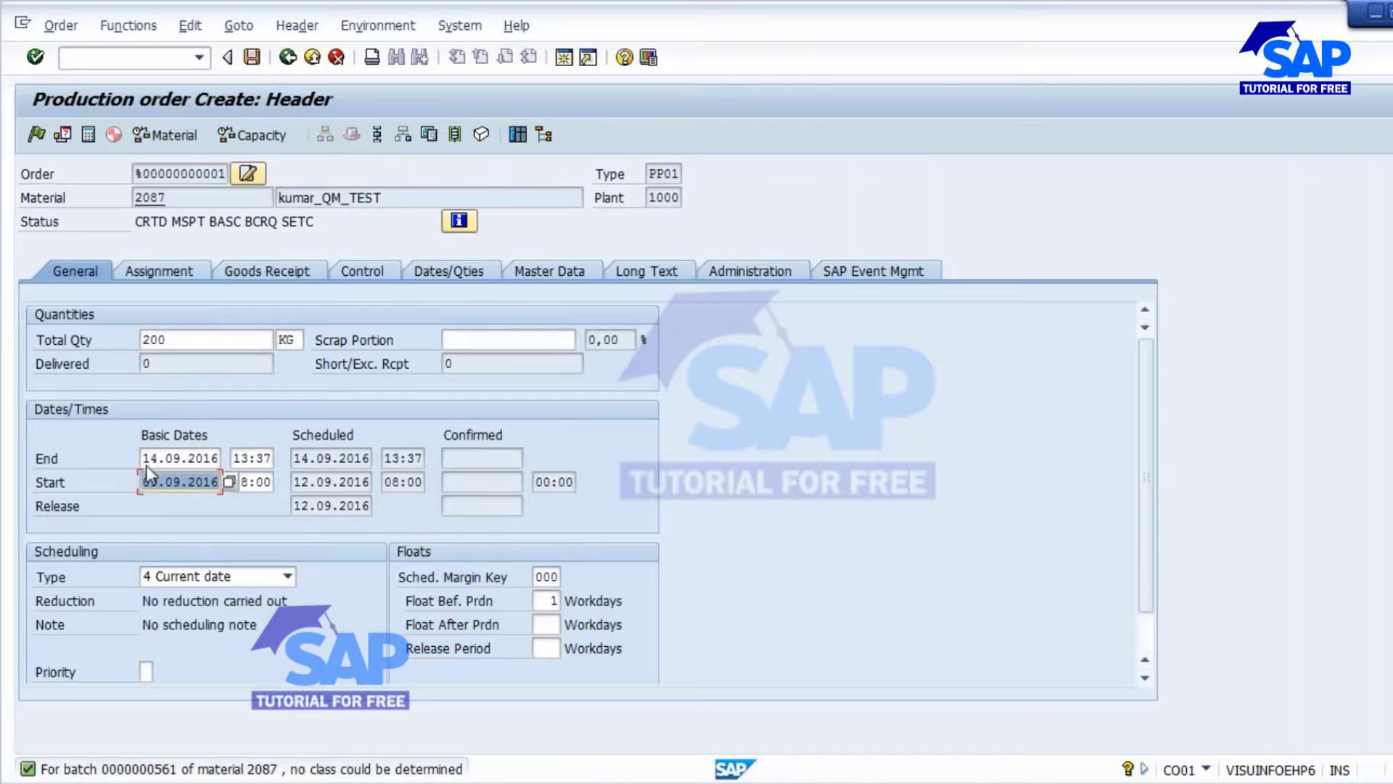
{"action": "left_click_drag", "start_coordinate": [144, 457], "coordinate": [219, 458]}
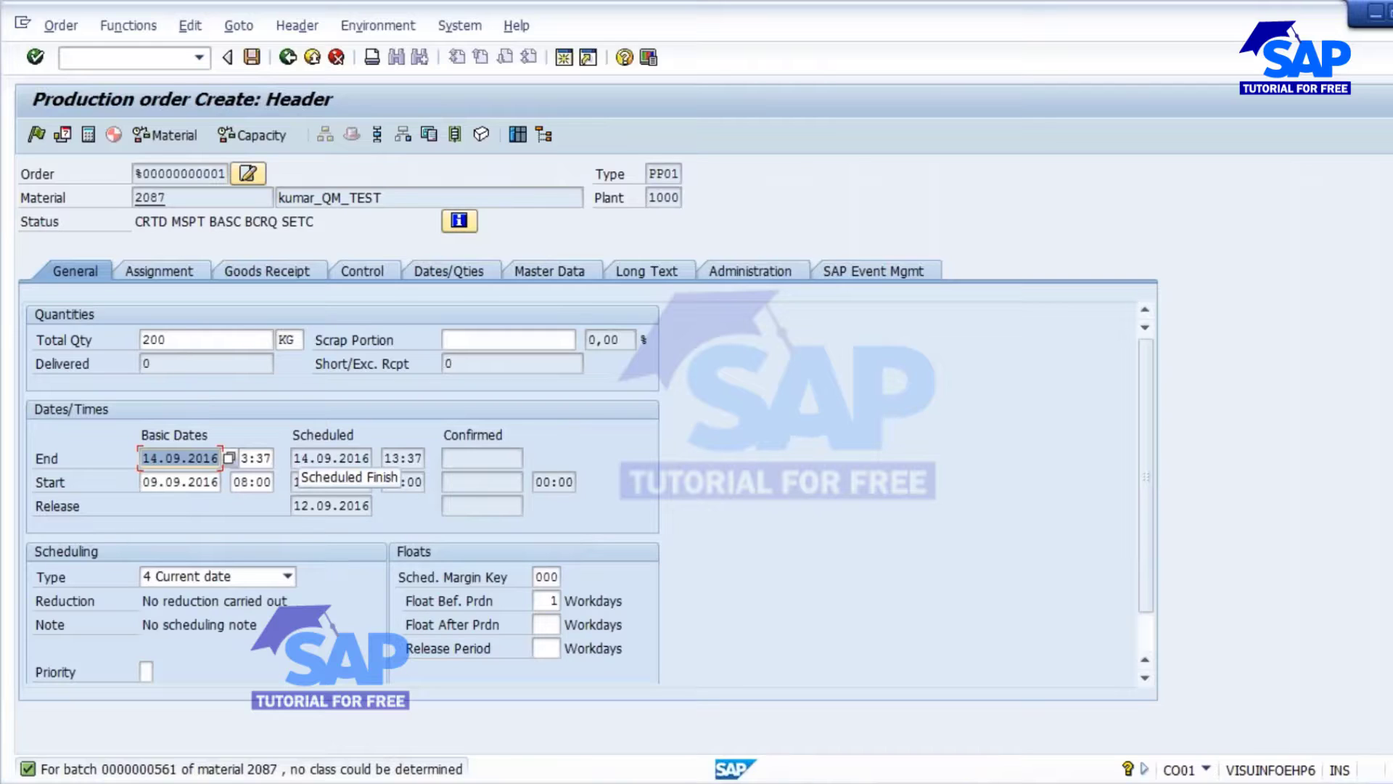
{"action": "left_click", "coordinate": [288, 576]}
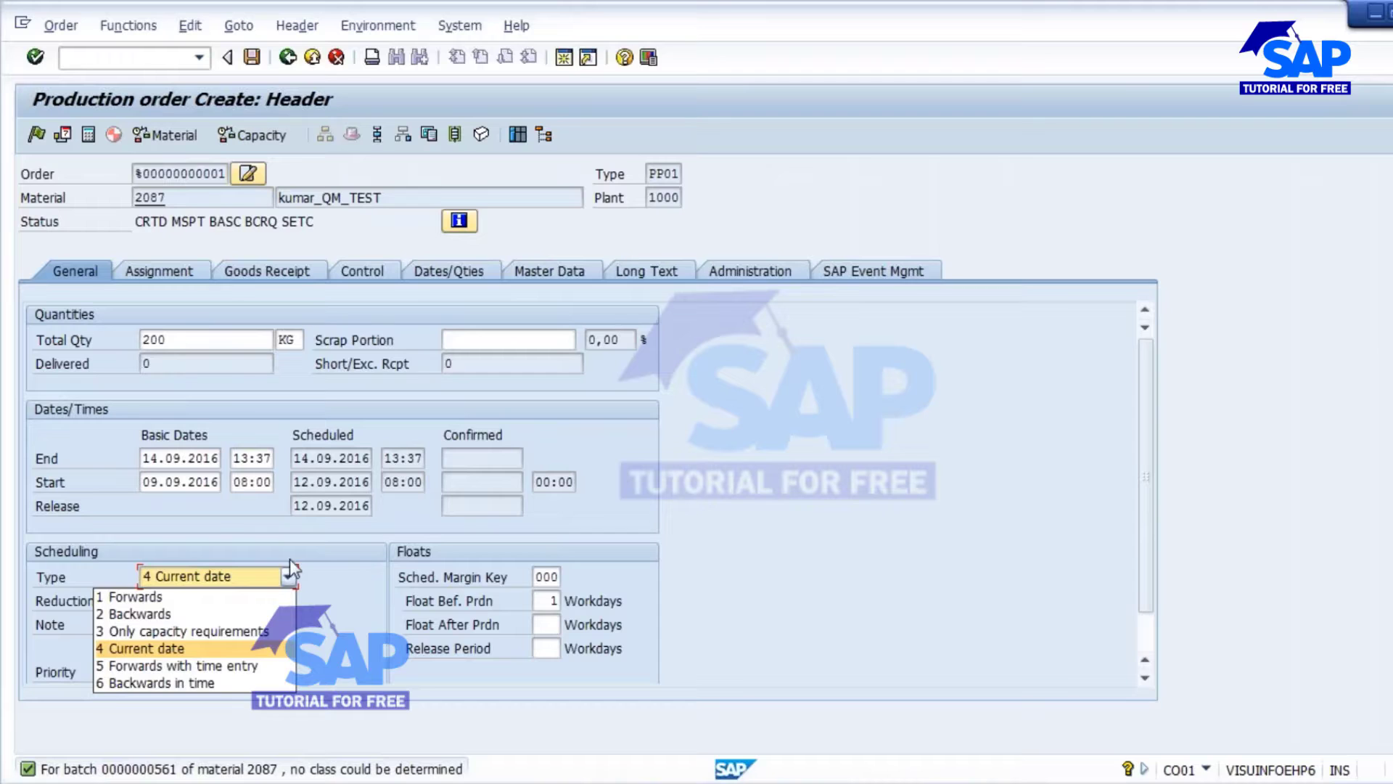
{"action": "left_click", "coordinate": [289, 577]}
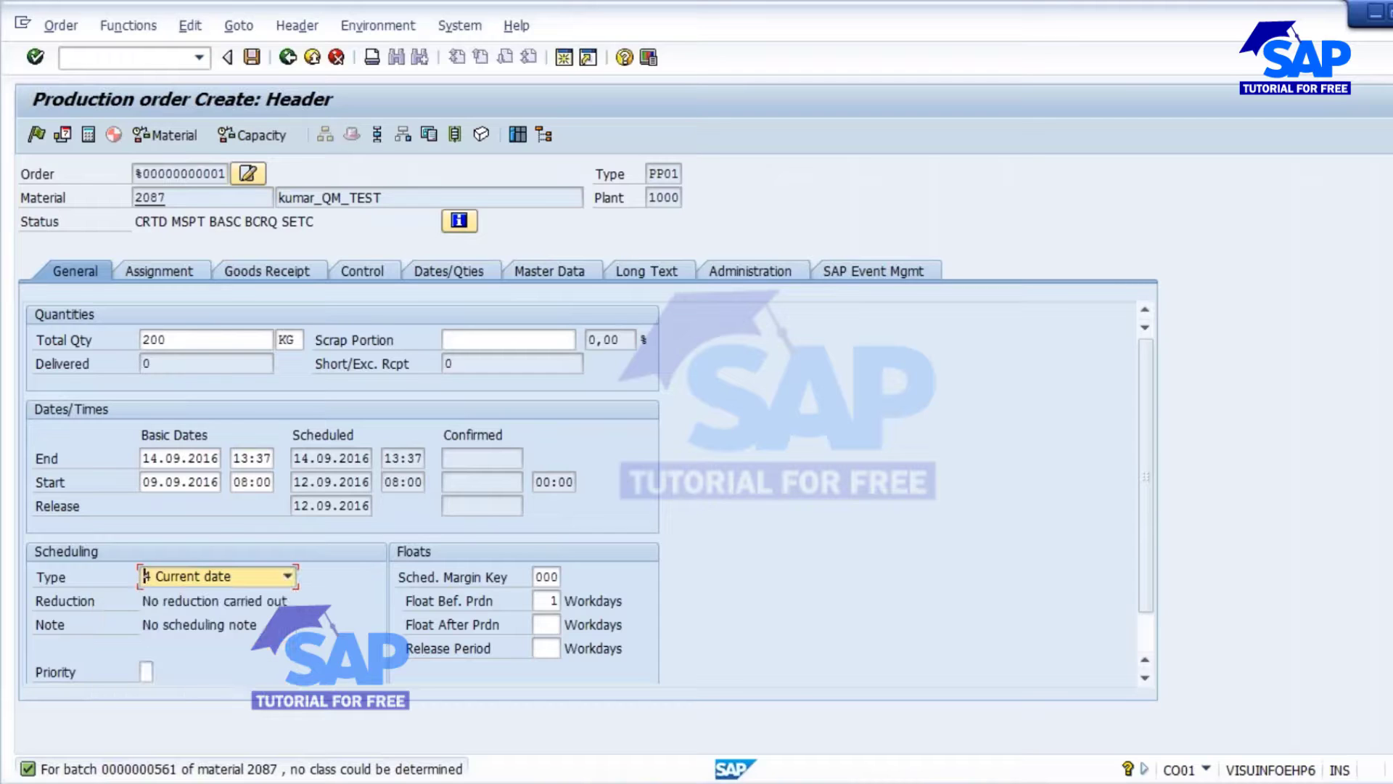
Step: Discard the current date scheduling order and start another production order for material 2087
{"action": "left_click", "coordinate": [288, 56]}
{"action": "key", "text": "Return"}
{"action": "left_click", "coordinate": [372, 445]}
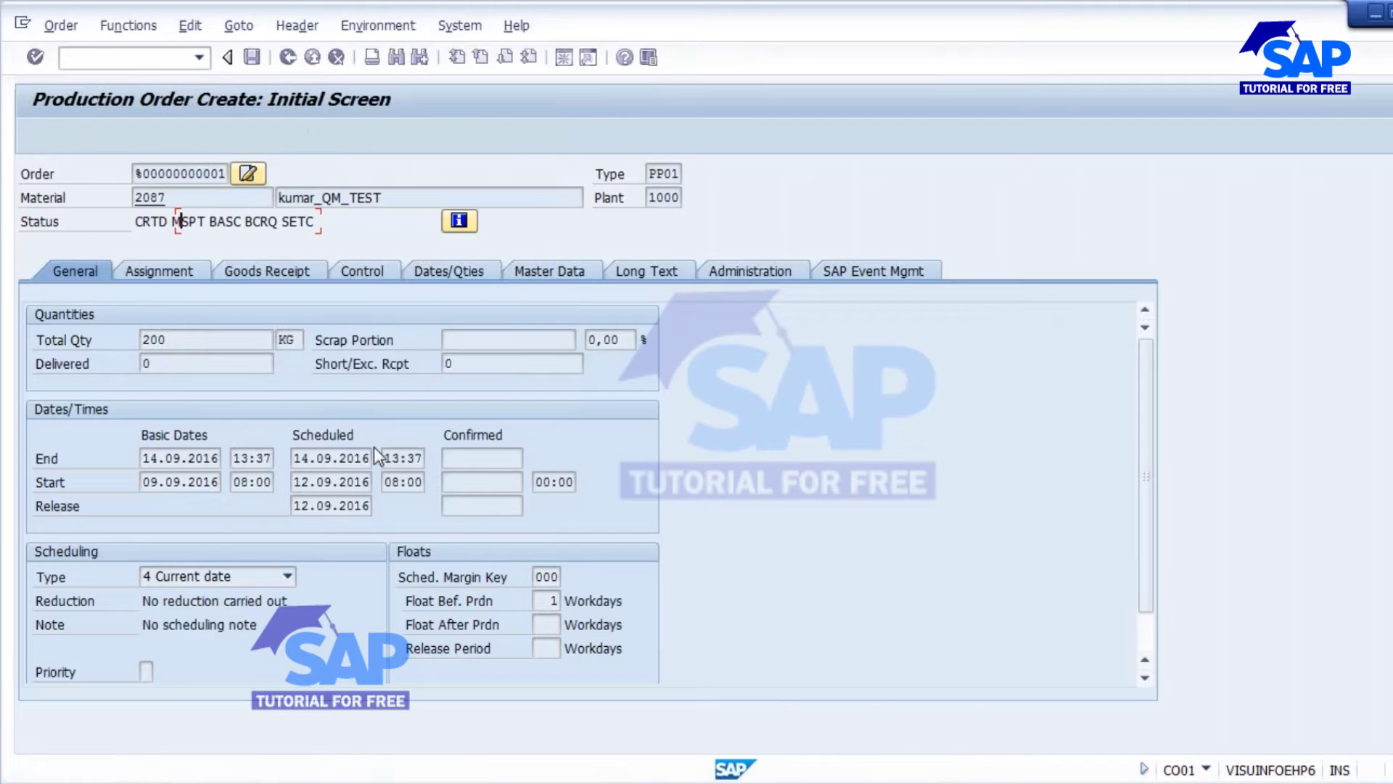
{"action": "left_click", "coordinate": [218, 221]}
{"action": "left_click", "coordinate": [208, 243]}
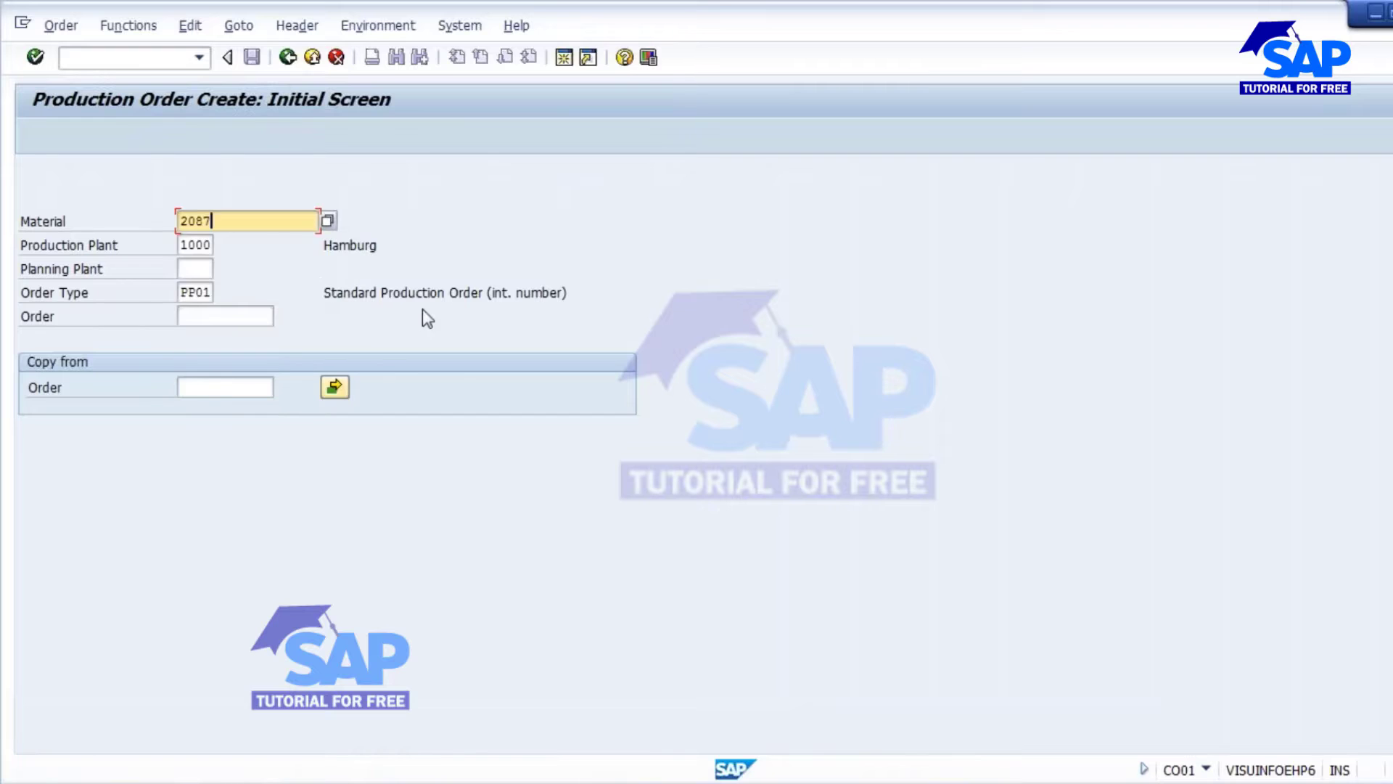
{"action": "key", "text": "Return"}
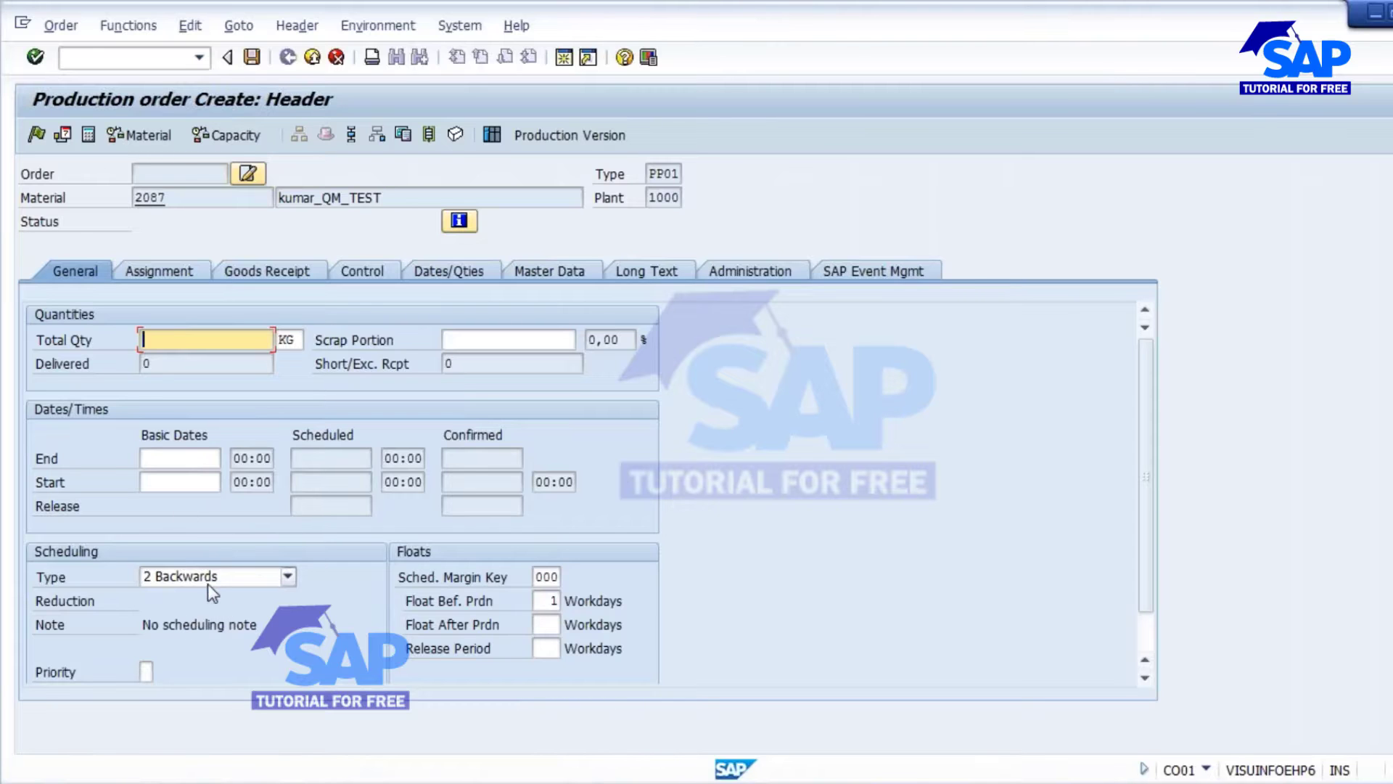
Step: Switch to the Floats for Scheduling session, leave it and start transaction SPRO
{"action": "key", "text": "alt+Tab"}
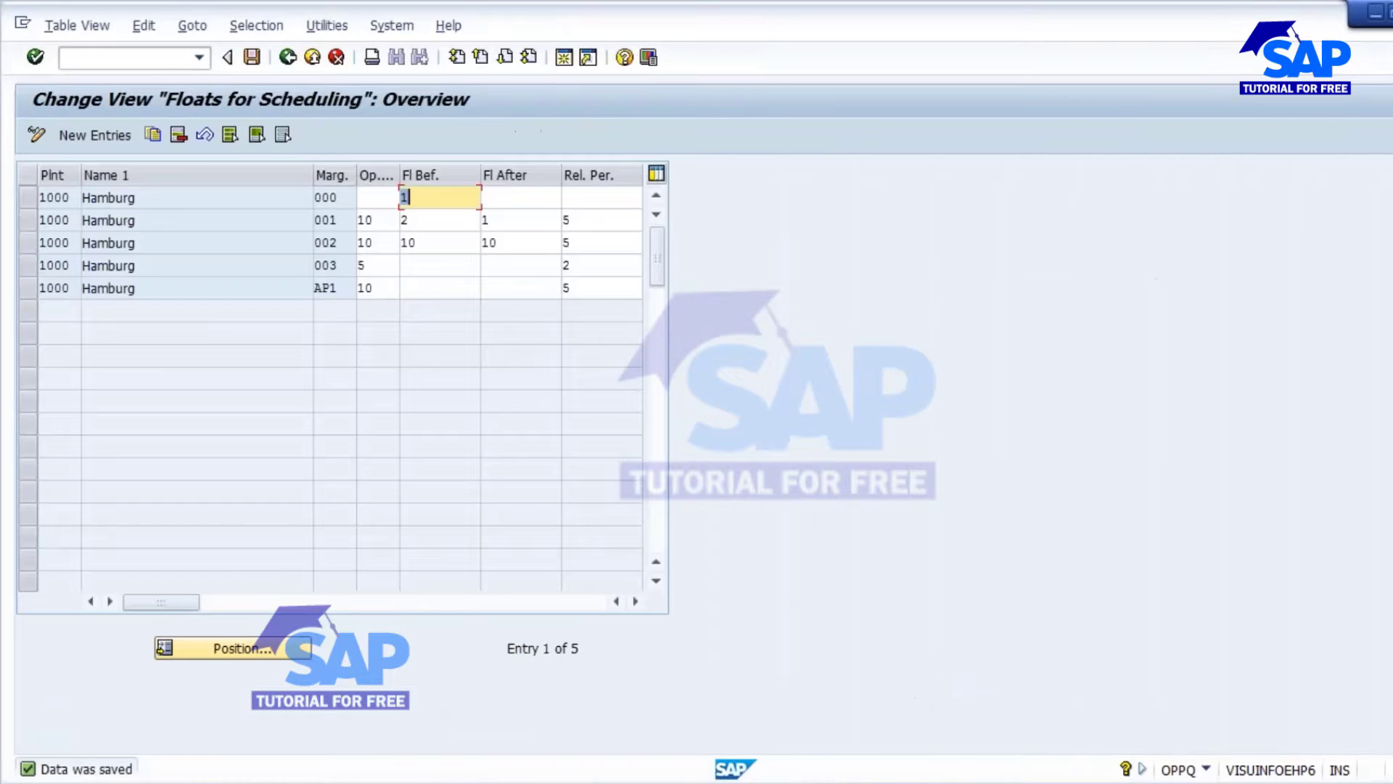
{"action": "left_click", "coordinate": [287, 58]}
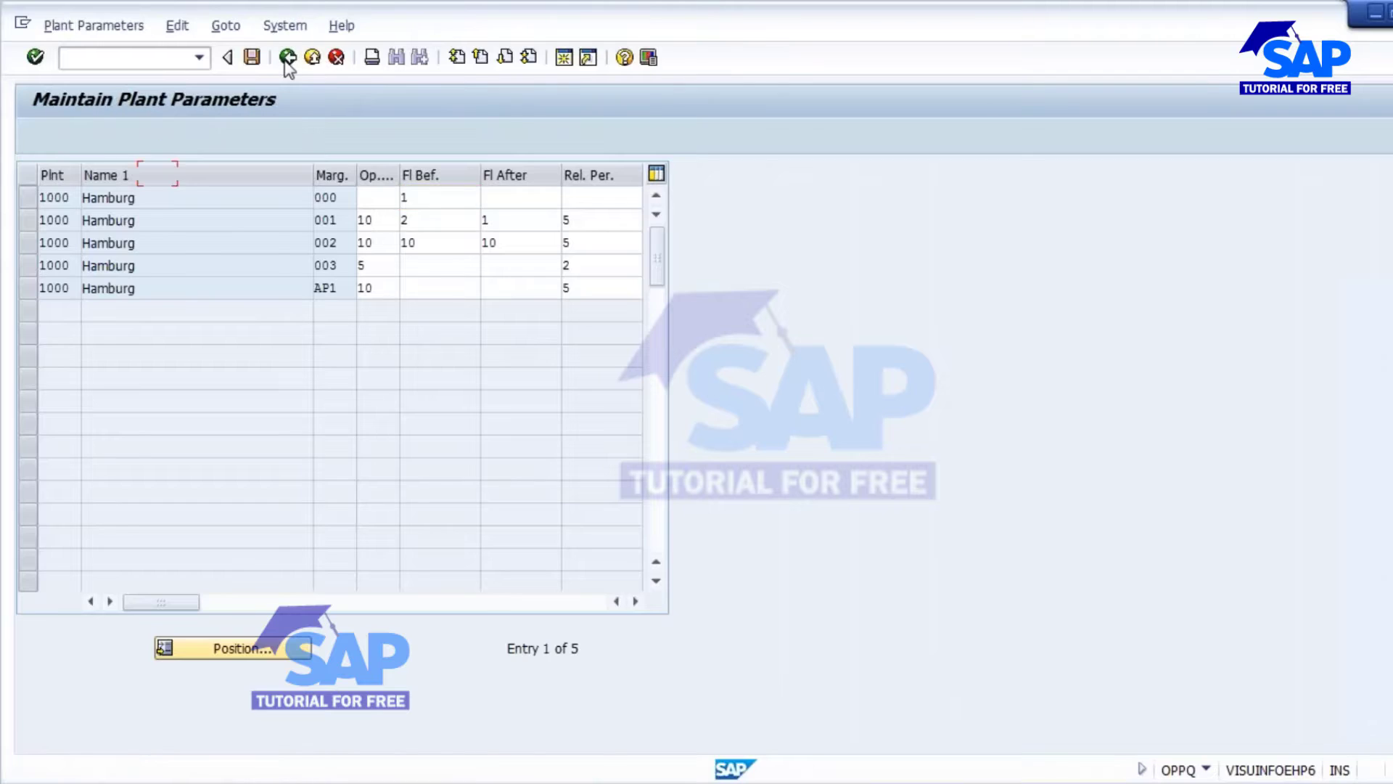
{"action": "left_click", "coordinate": [288, 58]}
{"action": "left_click", "coordinate": [287, 57]}
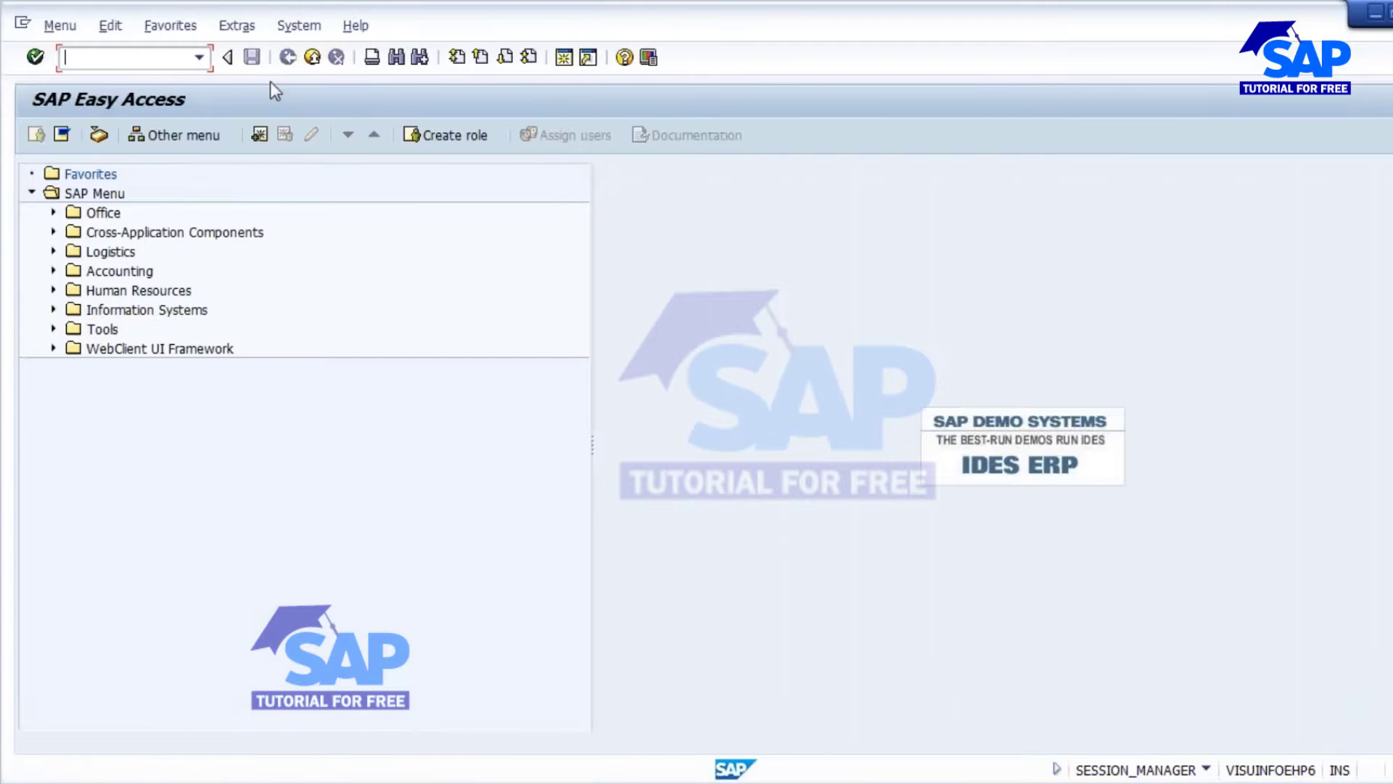
{"action": "type", "text": "spro"}
{"action": "key", "text": "Return"}
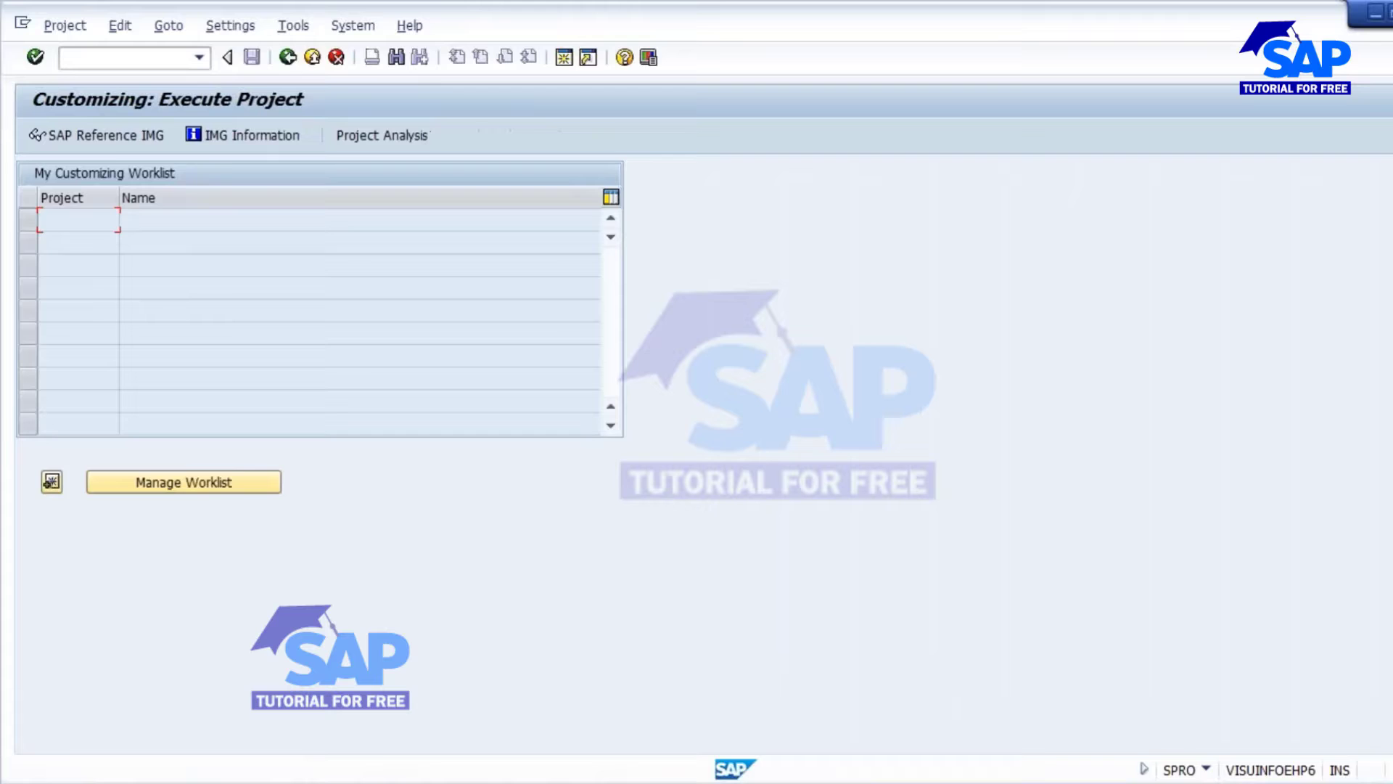
Step: In the SAP Reference IMG, open Define Scheduling Parameters for Production Orders under Production > Shop Floor Control > Operations > Scheduling
{"action": "left_click", "coordinate": [103, 131]}
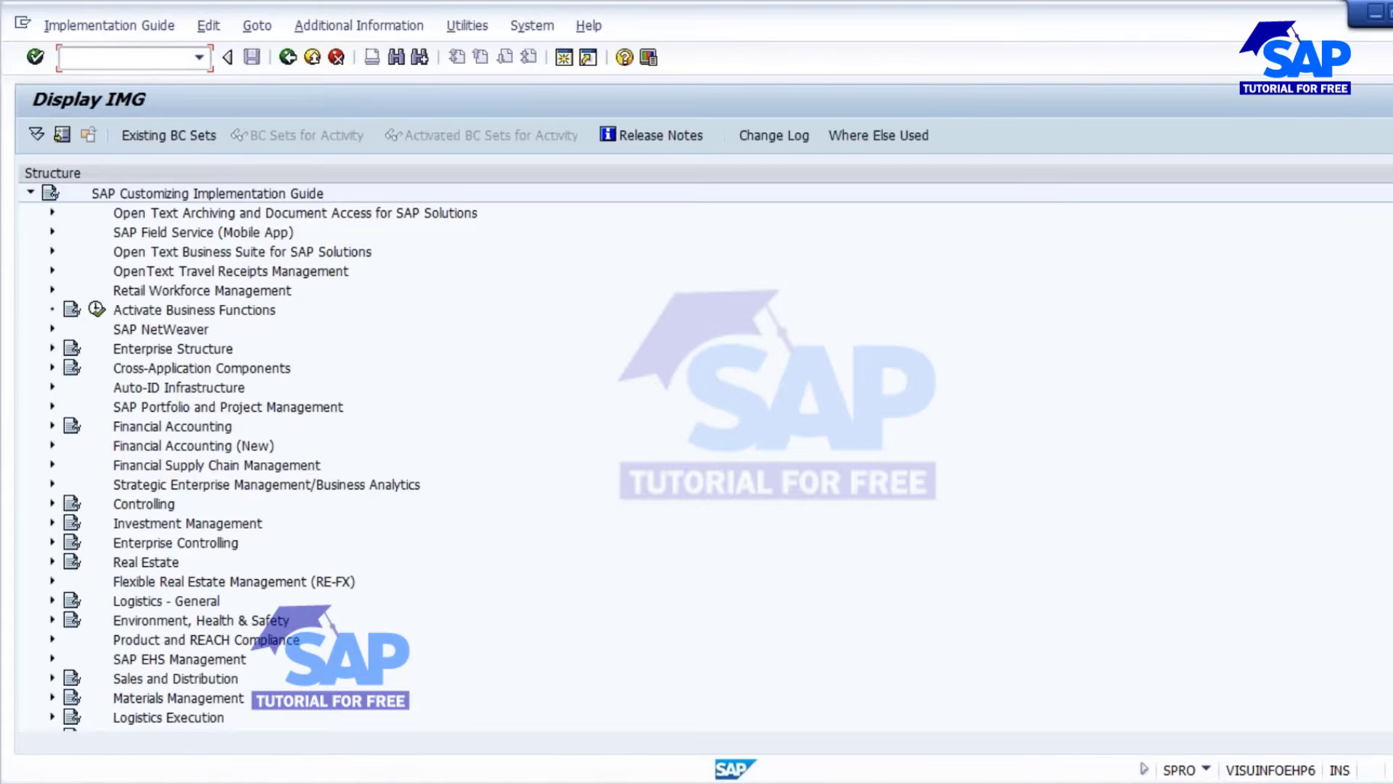
{"action": "scroll", "coordinate": [154, 449], "scroll_direction": "down", "scroll_amount": 6}
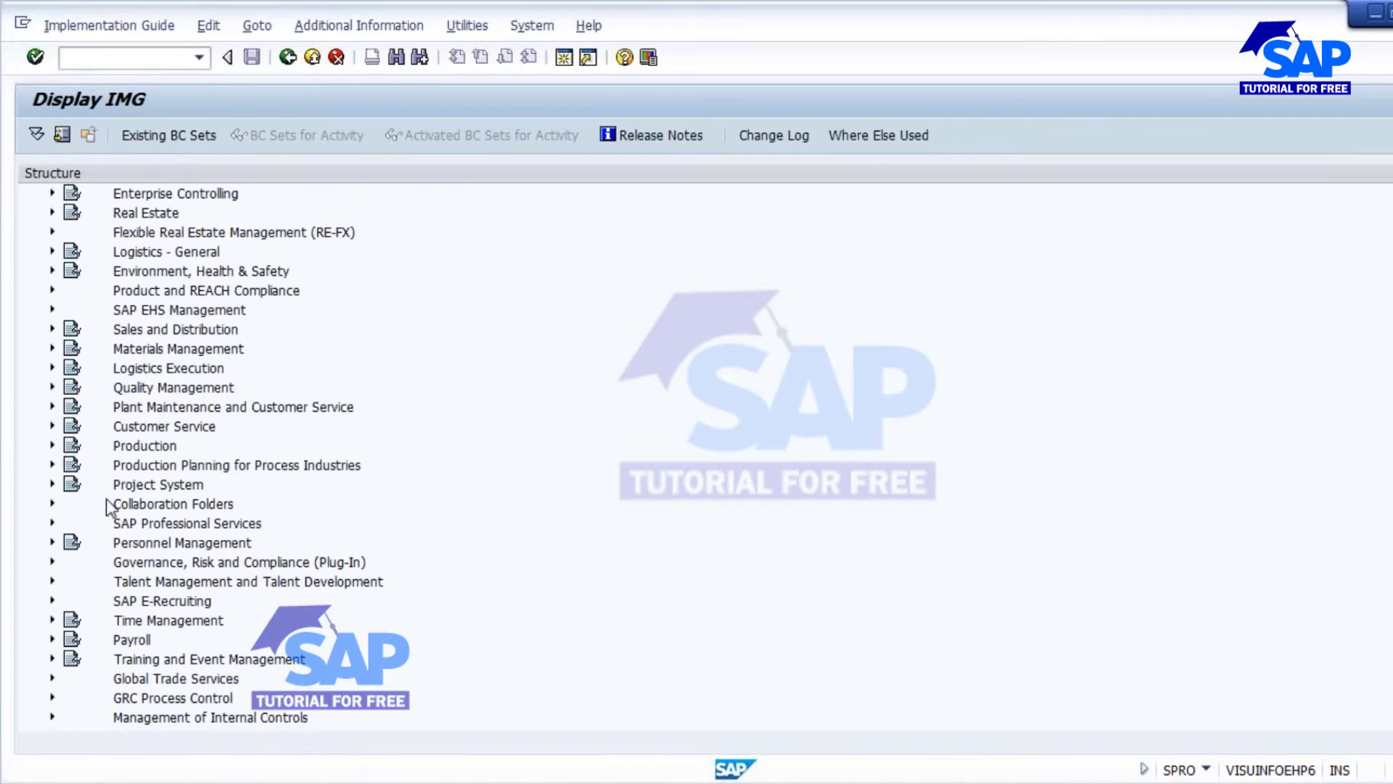
{"action": "left_click", "coordinate": [52, 446]}
{"action": "scroll", "coordinate": [643, 541], "scroll_direction": "down", "scroll_amount": 1}
{"action": "scroll", "coordinate": [676, 537], "scroll_direction": "down", "scroll_amount": 1}
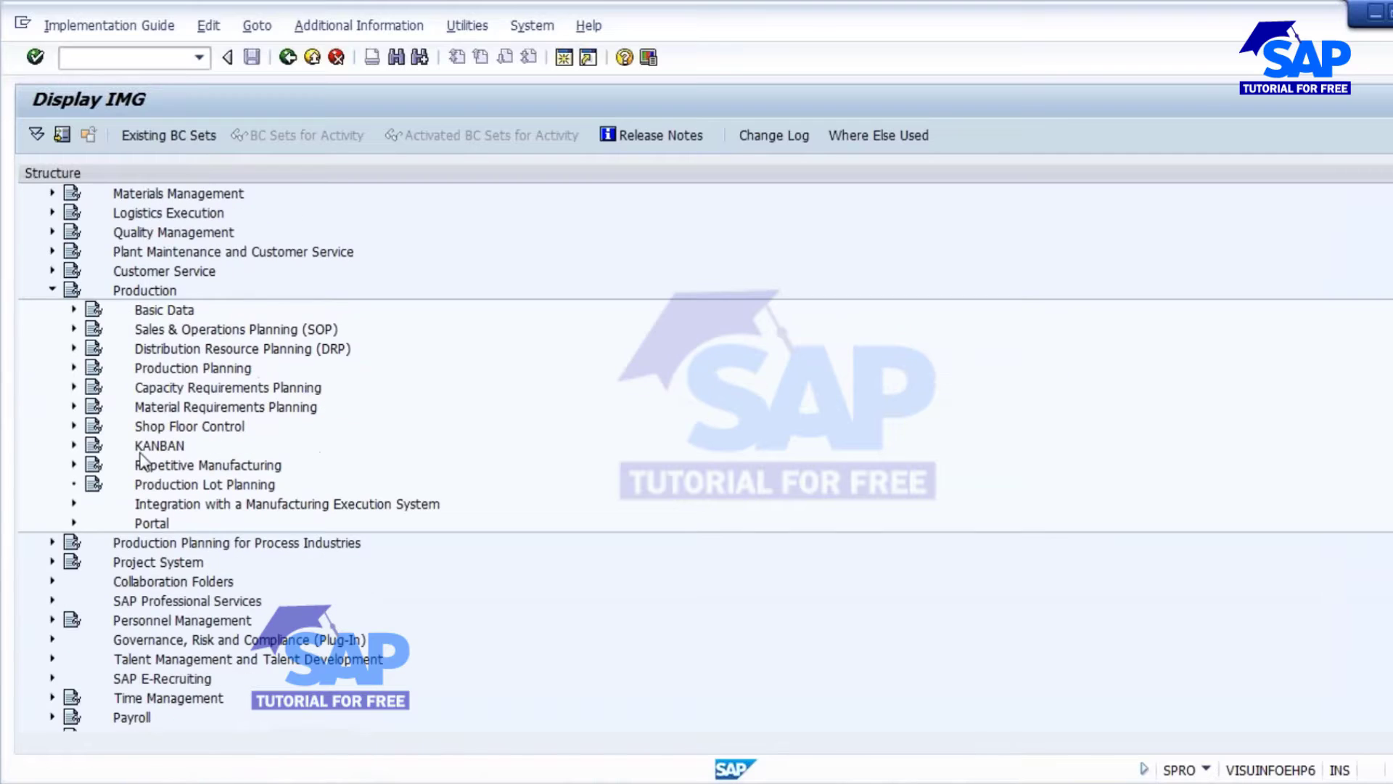
{"action": "left_click", "coordinate": [73, 426]}
{"action": "scroll", "coordinate": [843, 568], "scroll_direction": "down", "scroll_amount": 2}
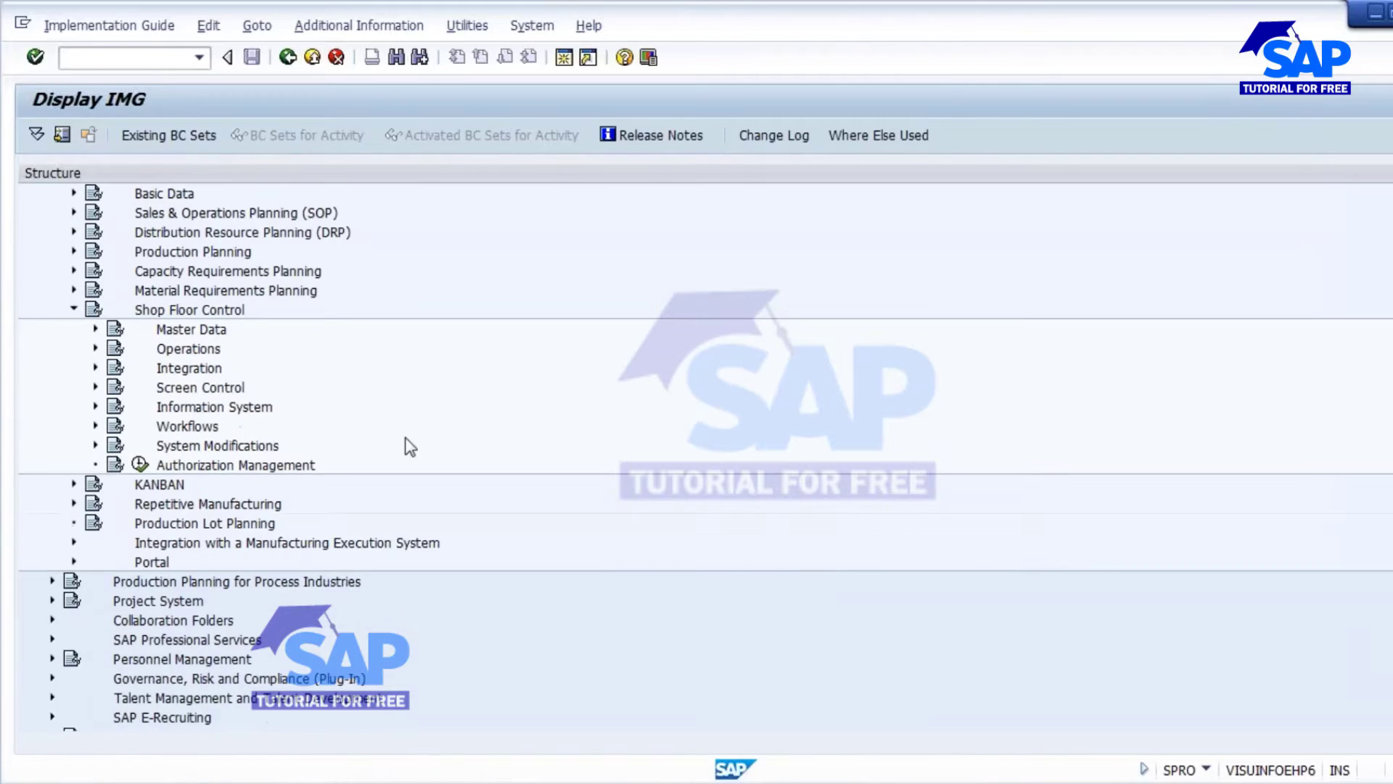
{"action": "left_click", "coordinate": [96, 348]}
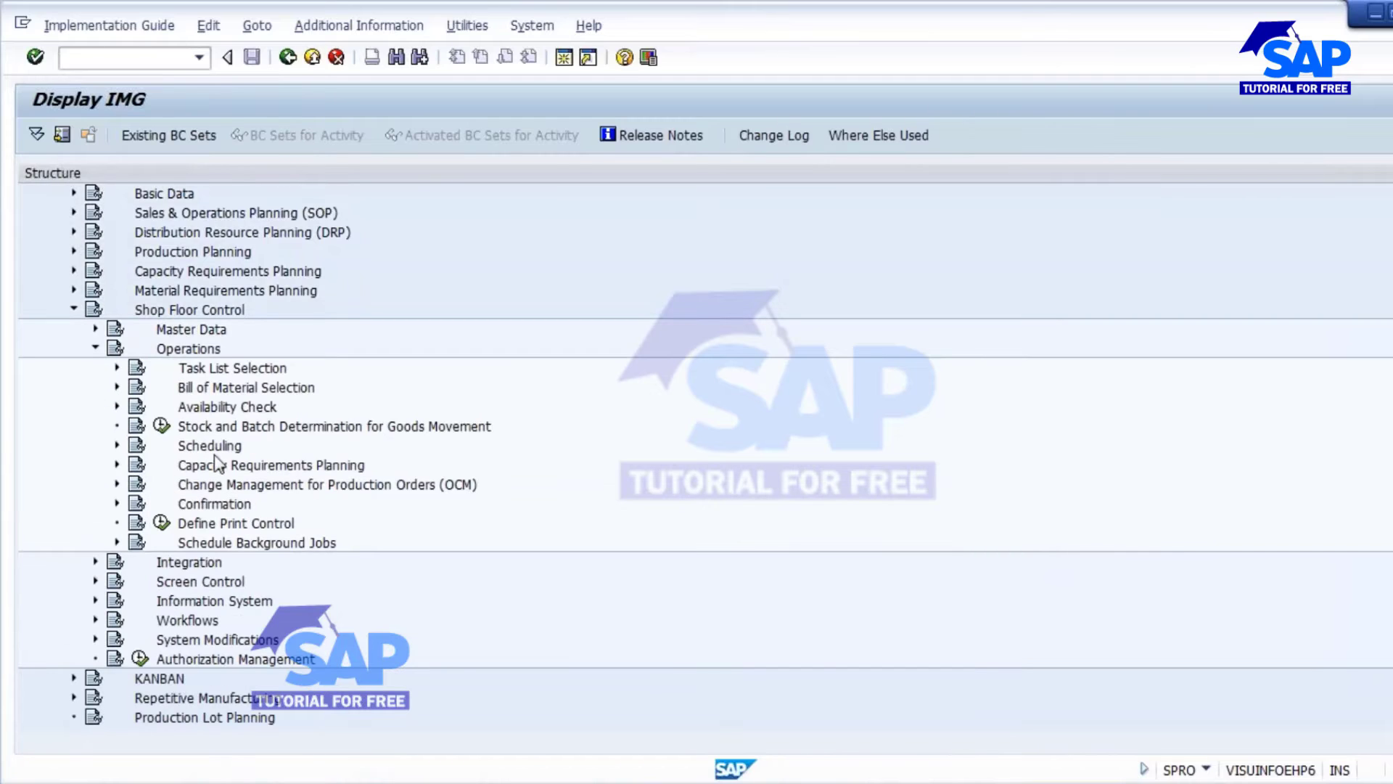
{"action": "left_click", "coordinate": [116, 445]}
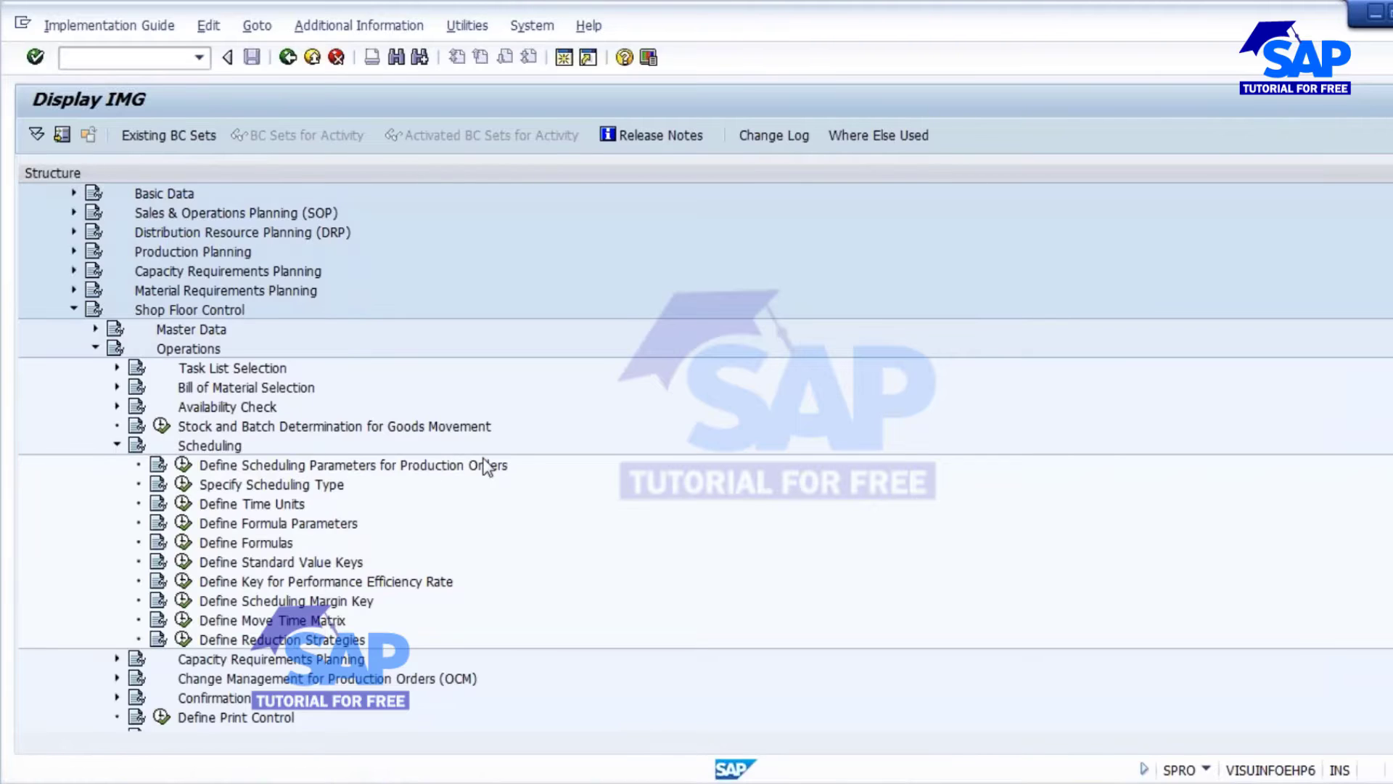
{"action": "left_click", "coordinate": [184, 464]}
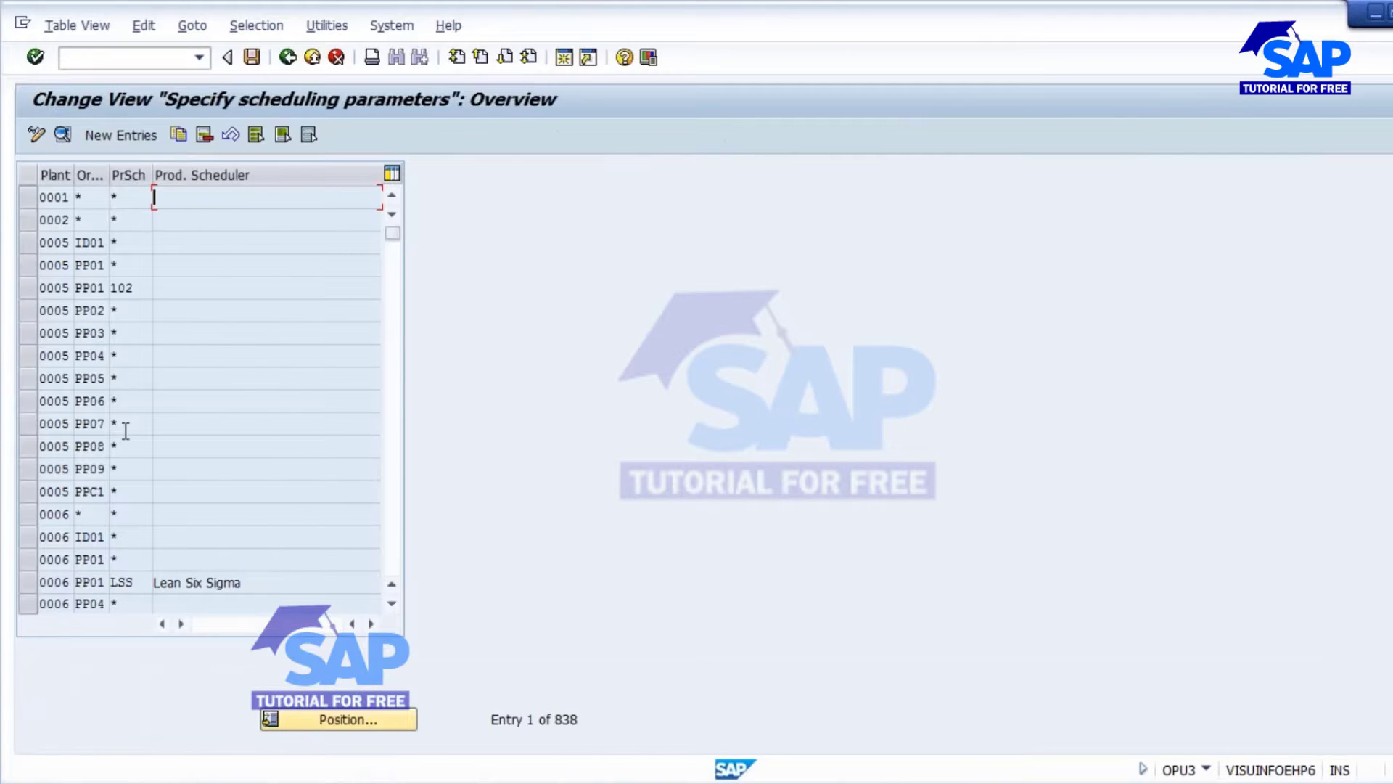
Step: Position the scheduling parameters list at plant 1000 and locate the entry for order type PP01
{"action": "left_click", "coordinate": [340, 718]}
{"action": "type", "text": "1000"}
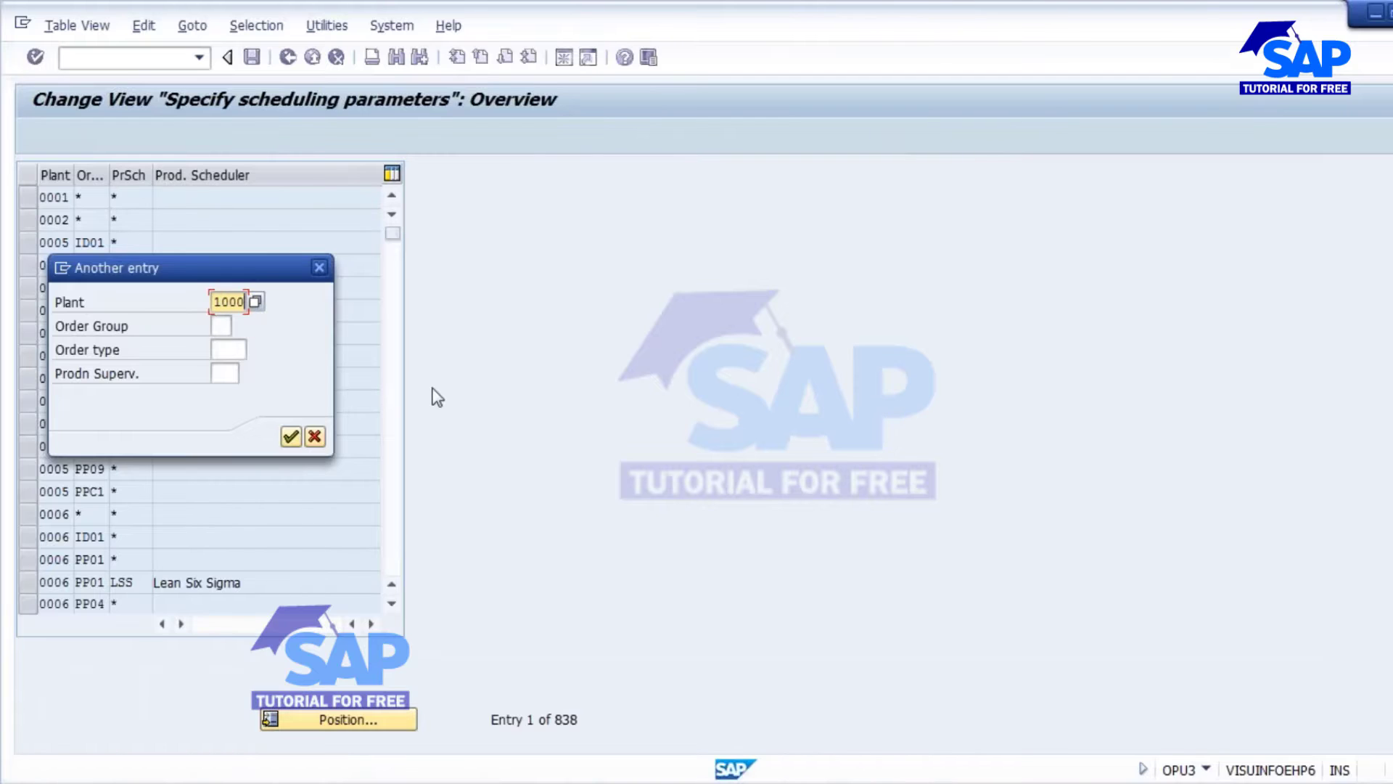
{"action": "key", "text": "Return"}
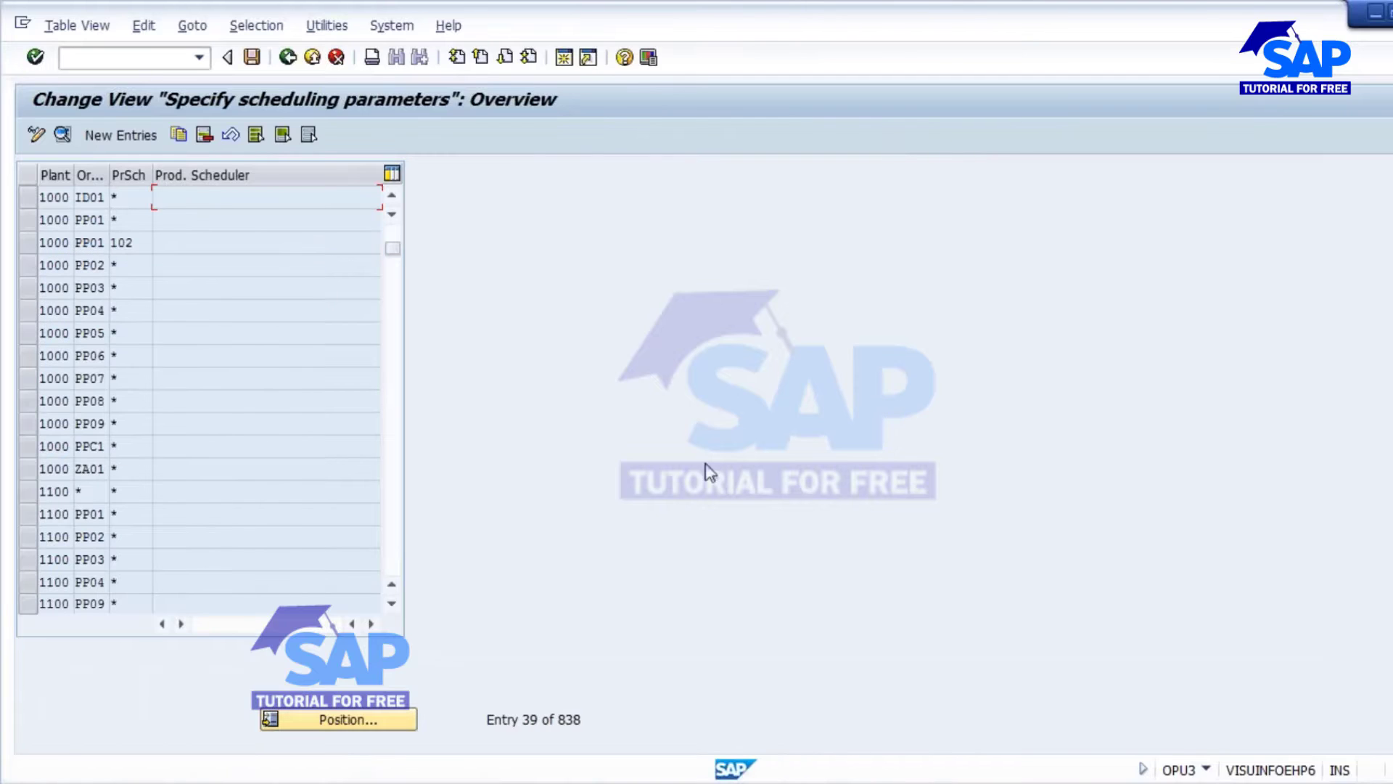
{"action": "left_click", "coordinate": [80, 220]}
Step: Switch to the production order session and check the order's type
{"action": "left_click", "coordinate": [564, 782]}
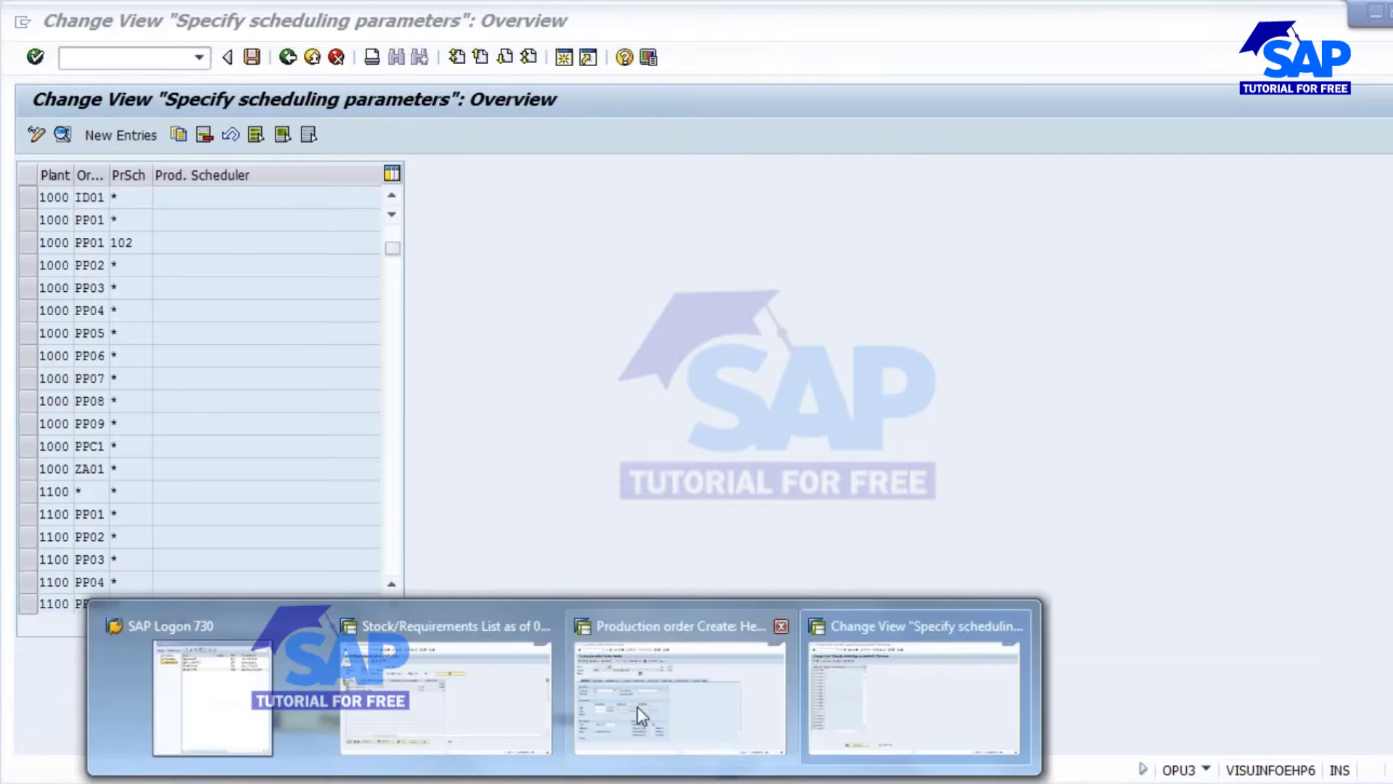
{"action": "left_click", "coordinate": [647, 690]}
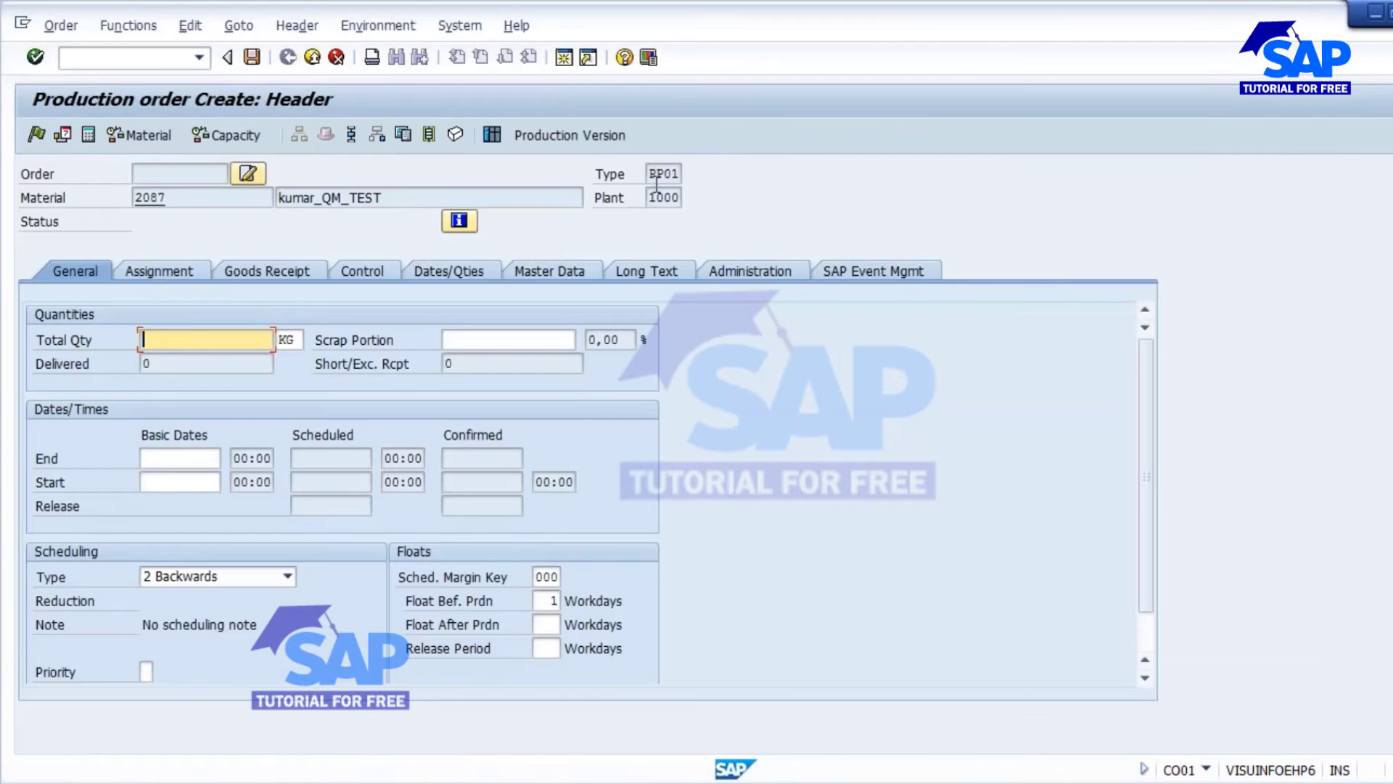
{"action": "double_click", "coordinate": [652, 174]}
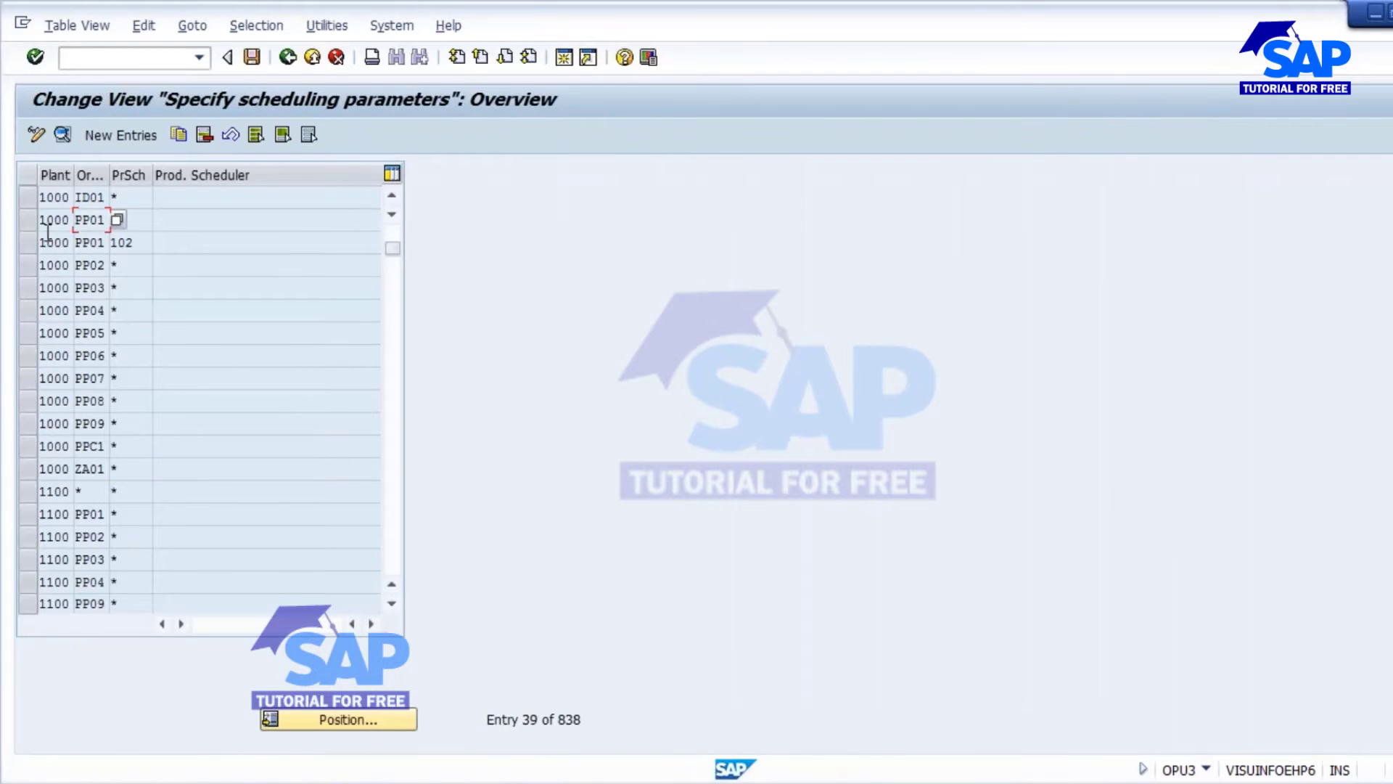
Step: Open the details of the plant 1000, order type PP01 entry, set its scheduling type to 1 Forwards and save with the proposed customizing request
{"action": "left_click", "coordinate": [64, 219]}
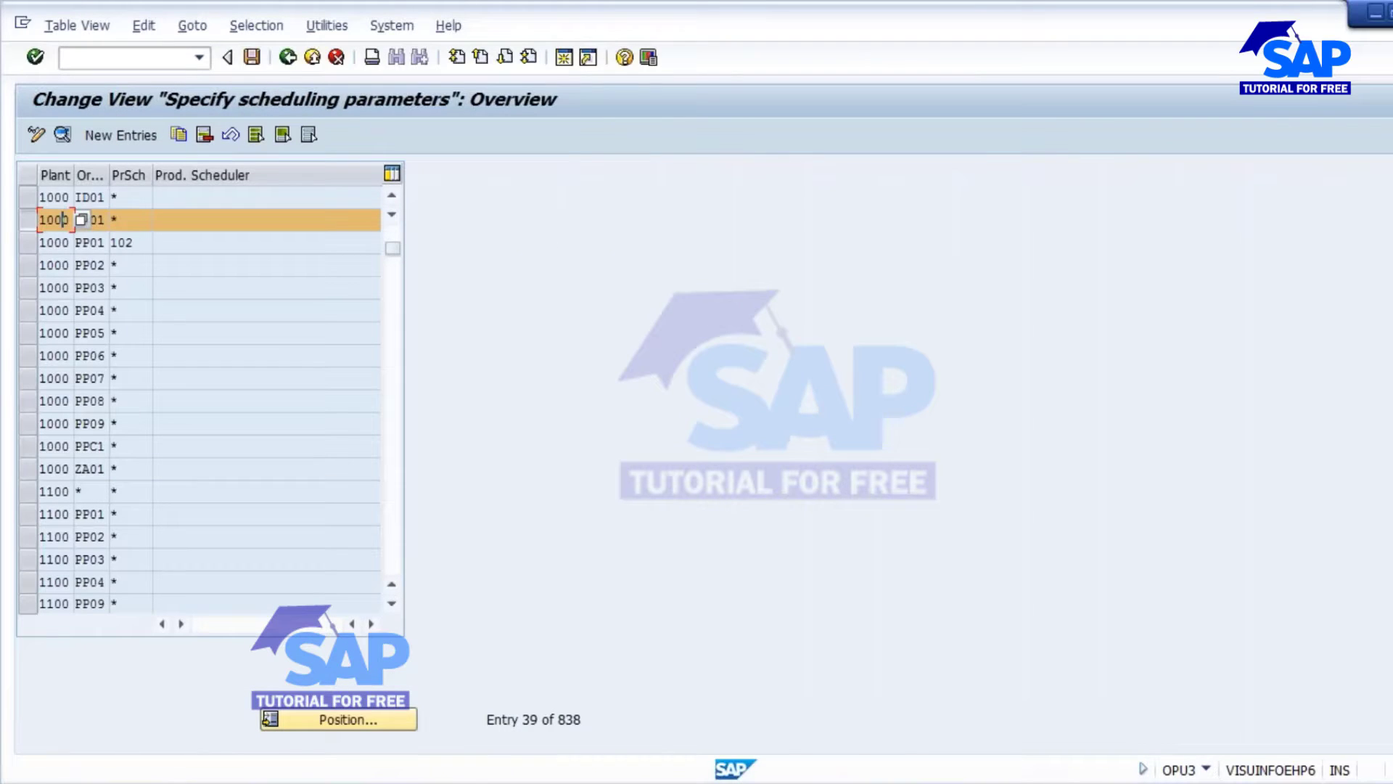
{"action": "left_click", "coordinate": [62, 135]}
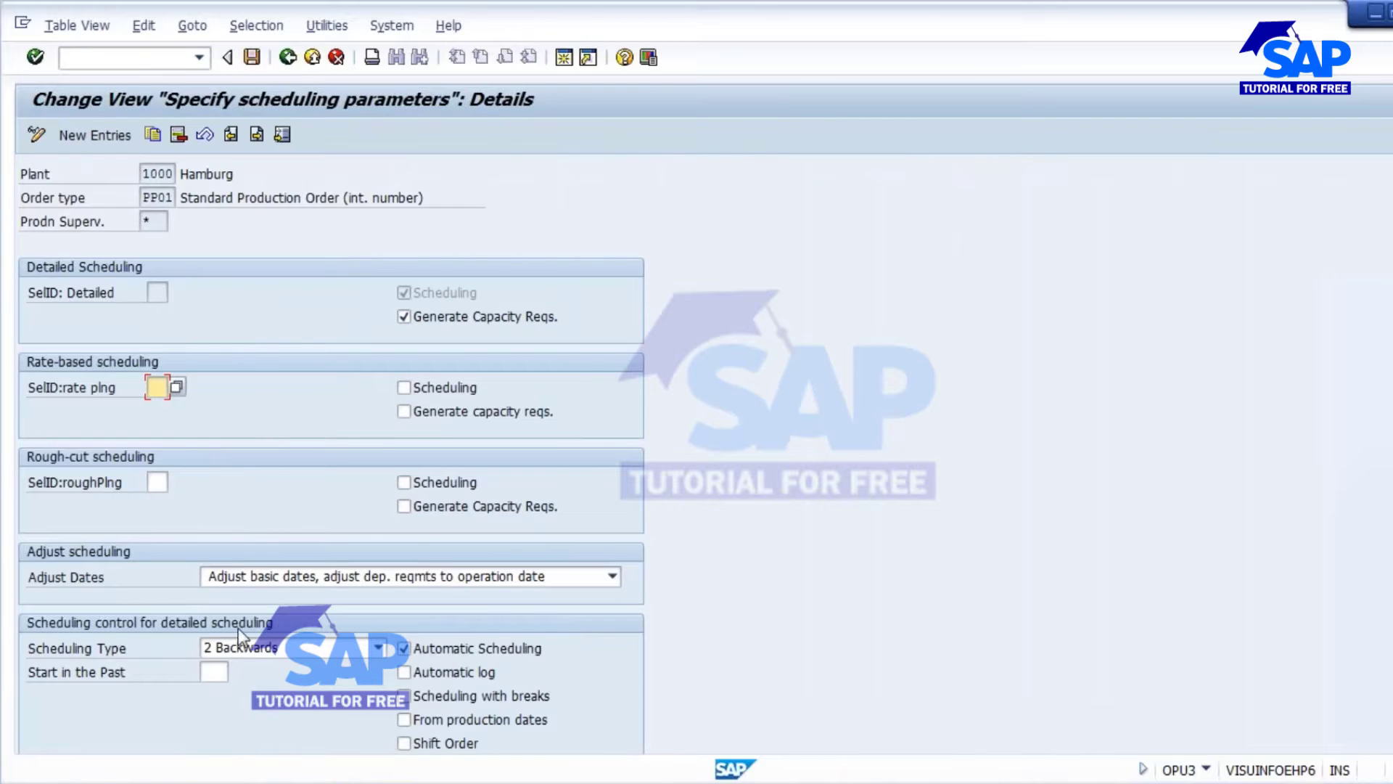
{"action": "left_click", "coordinate": [326, 657]}
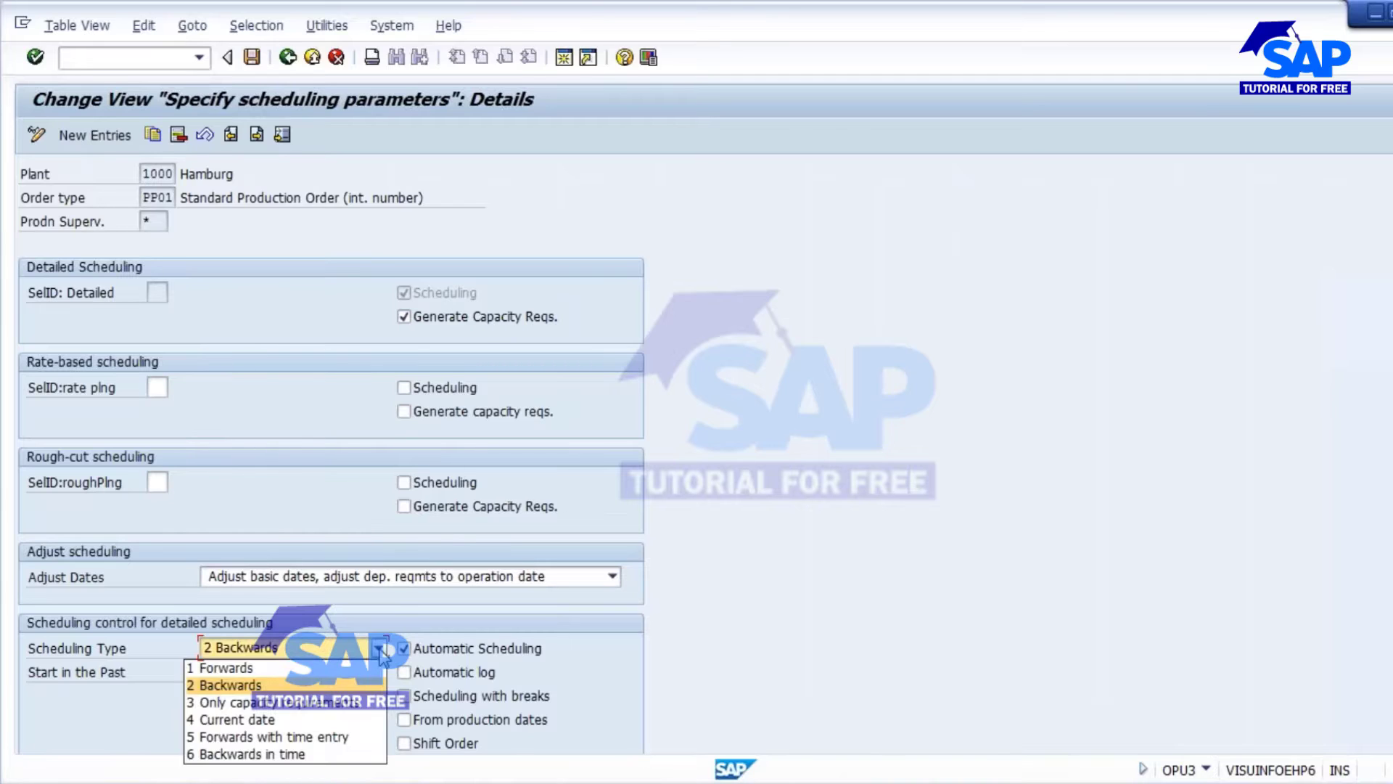
{"action": "left_click", "coordinate": [259, 668]}
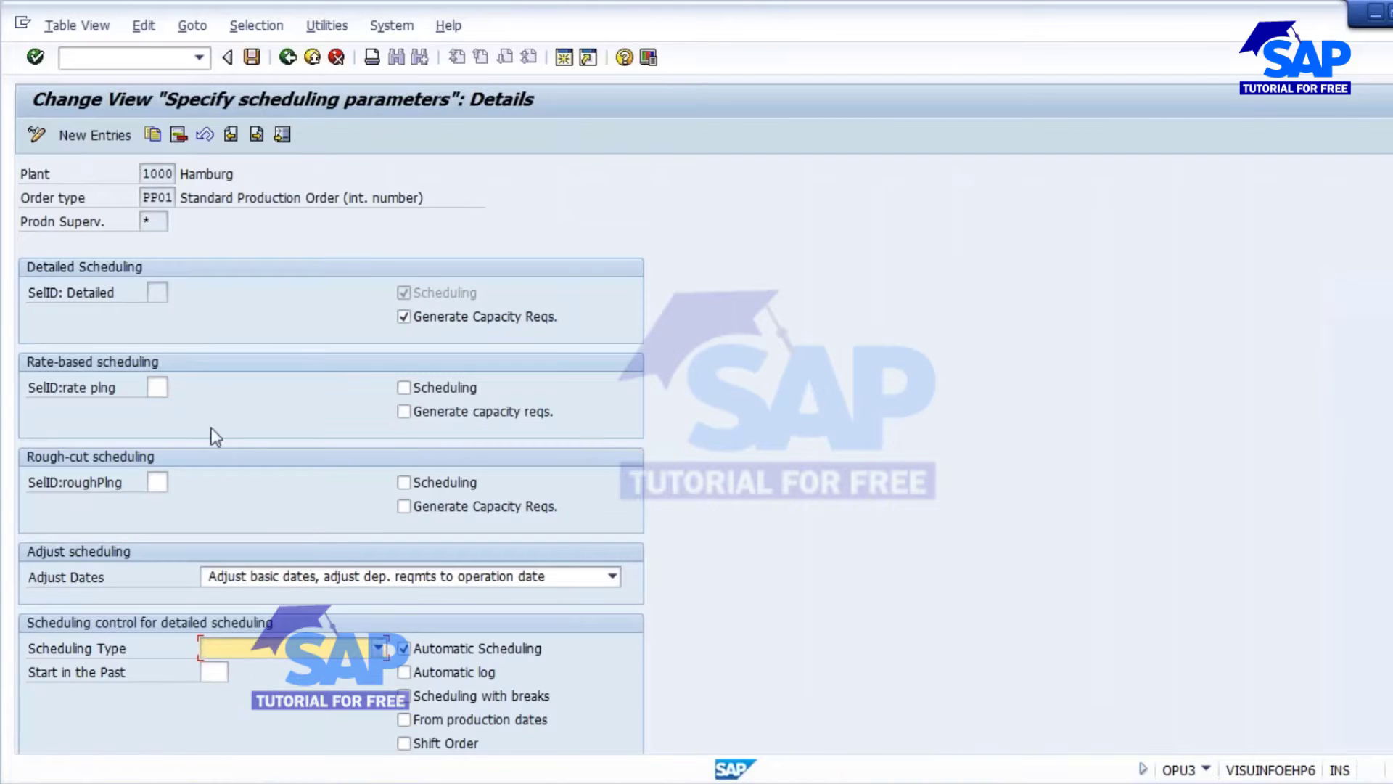
{"action": "left_click", "coordinate": [252, 57]}
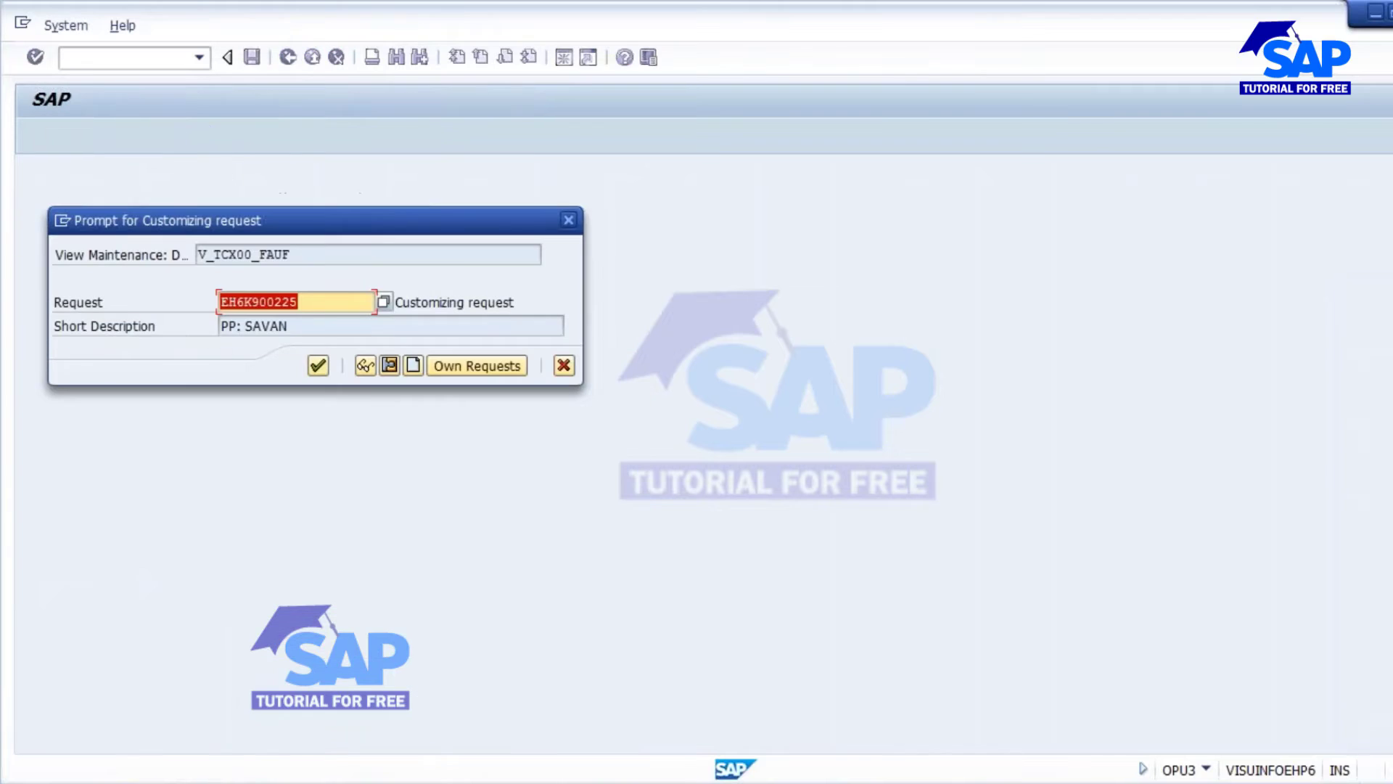
{"action": "key", "text": "Return"}
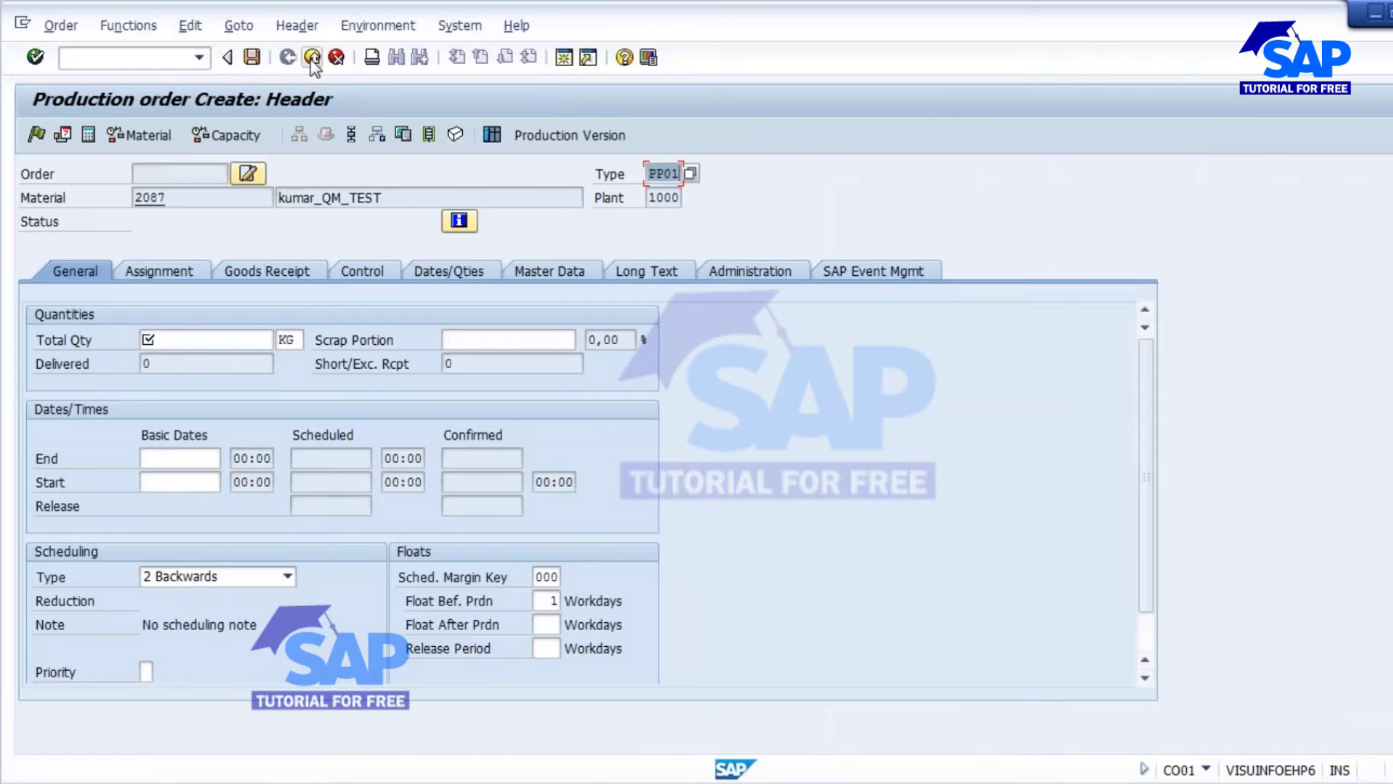
Step: Leave the open production order and restart transaction CO01
{"action": "left_click", "coordinate": [287, 57]}
{"action": "left_click", "coordinate": [287, 57]}
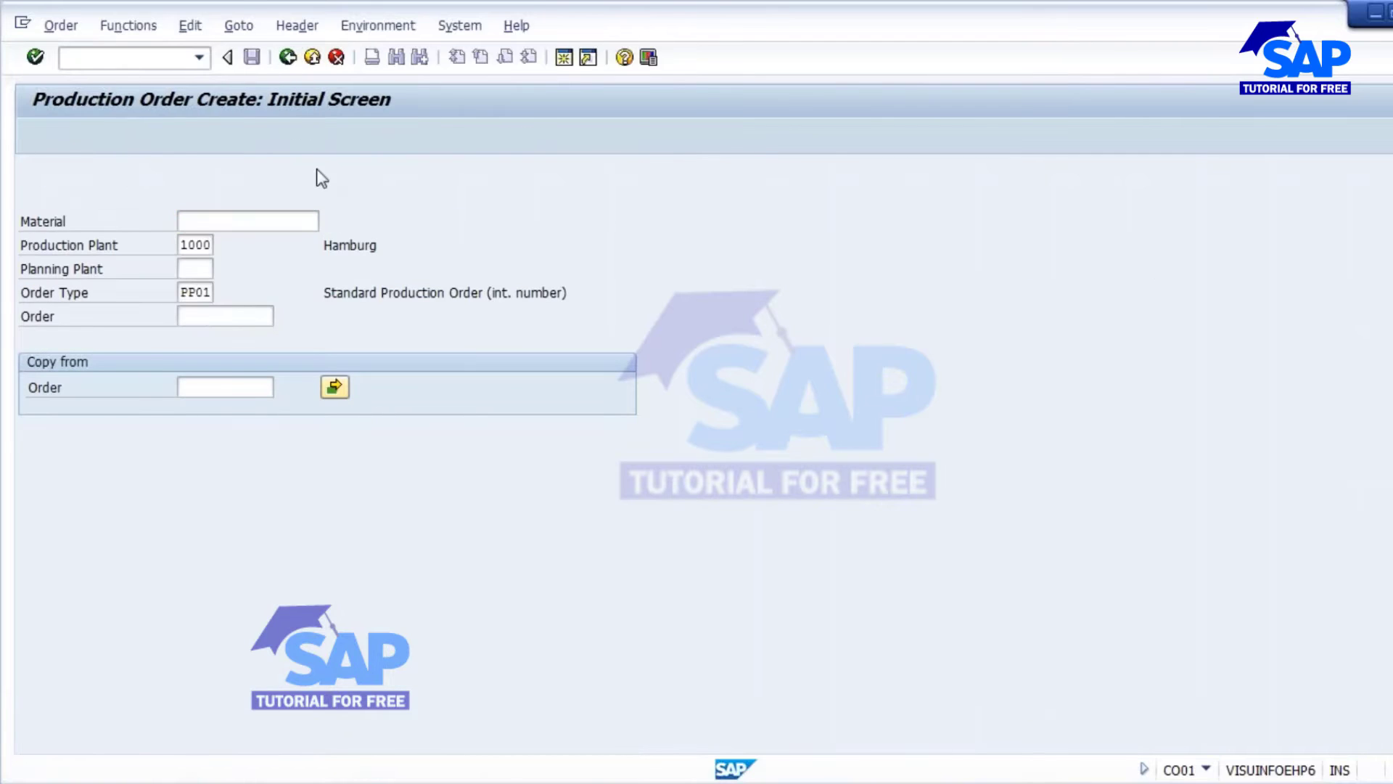
{"action": "type", "text": "co0"}
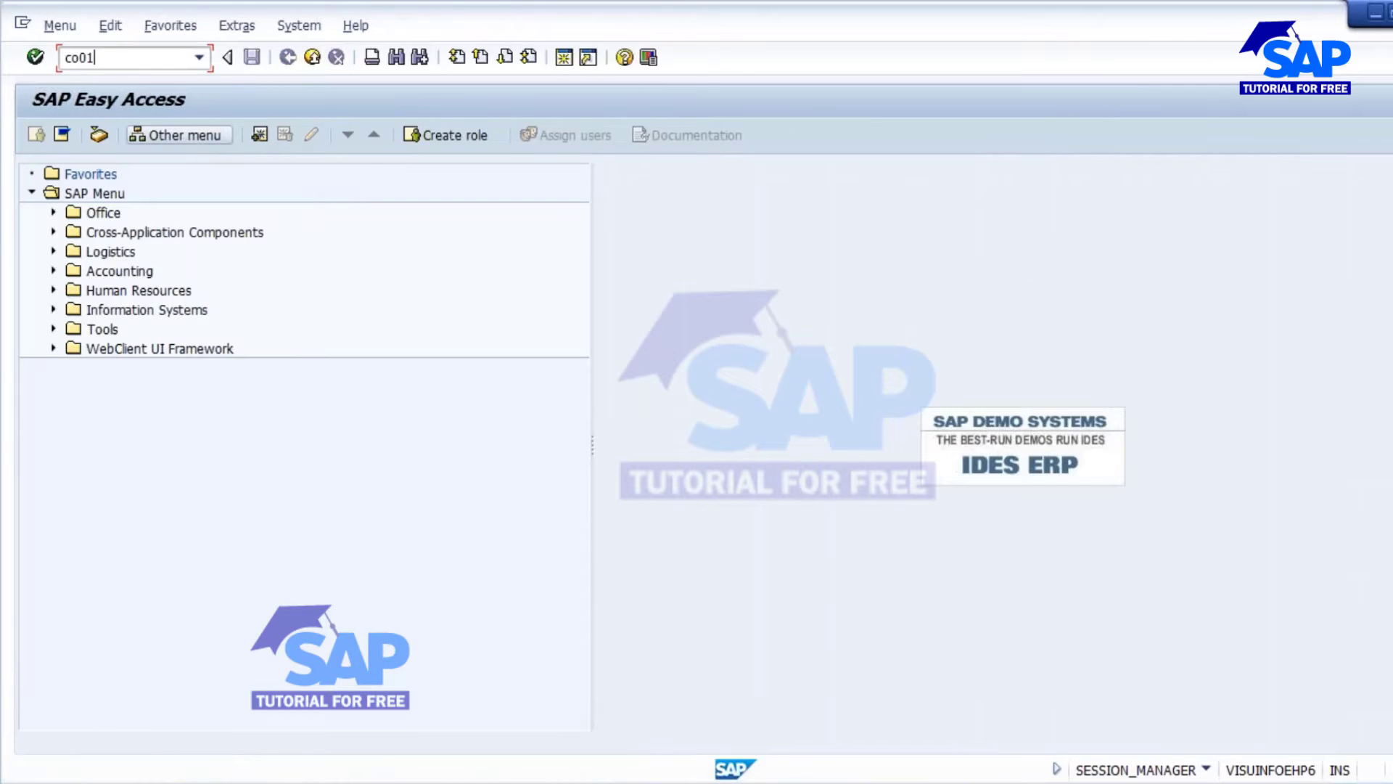
{"action": "type", "text": "1"}
{"action": "key", "text": "Return"}
Step: Start a new production order for material 2087 in production plant 1000 with order type PP01
{"action": "left_click", "coordinate": [227, 222]}
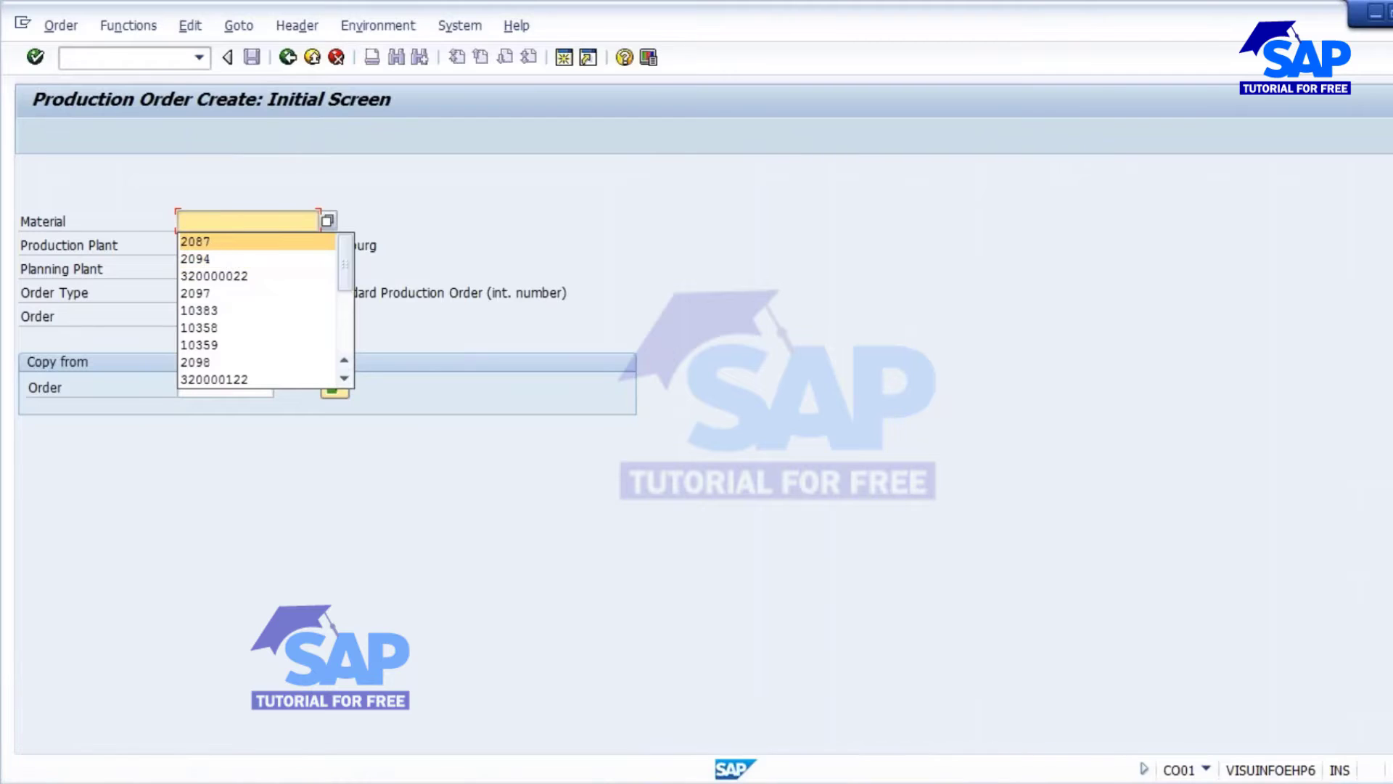
{"action": "left_click", "coordinate": [203, 243]}
{"action": "left_click", "coordinate": [203, 246]}
{"action": "left_click", "coordinate": [200, 291]}
{"action": "left_click", "coordinate": [203, 244]}
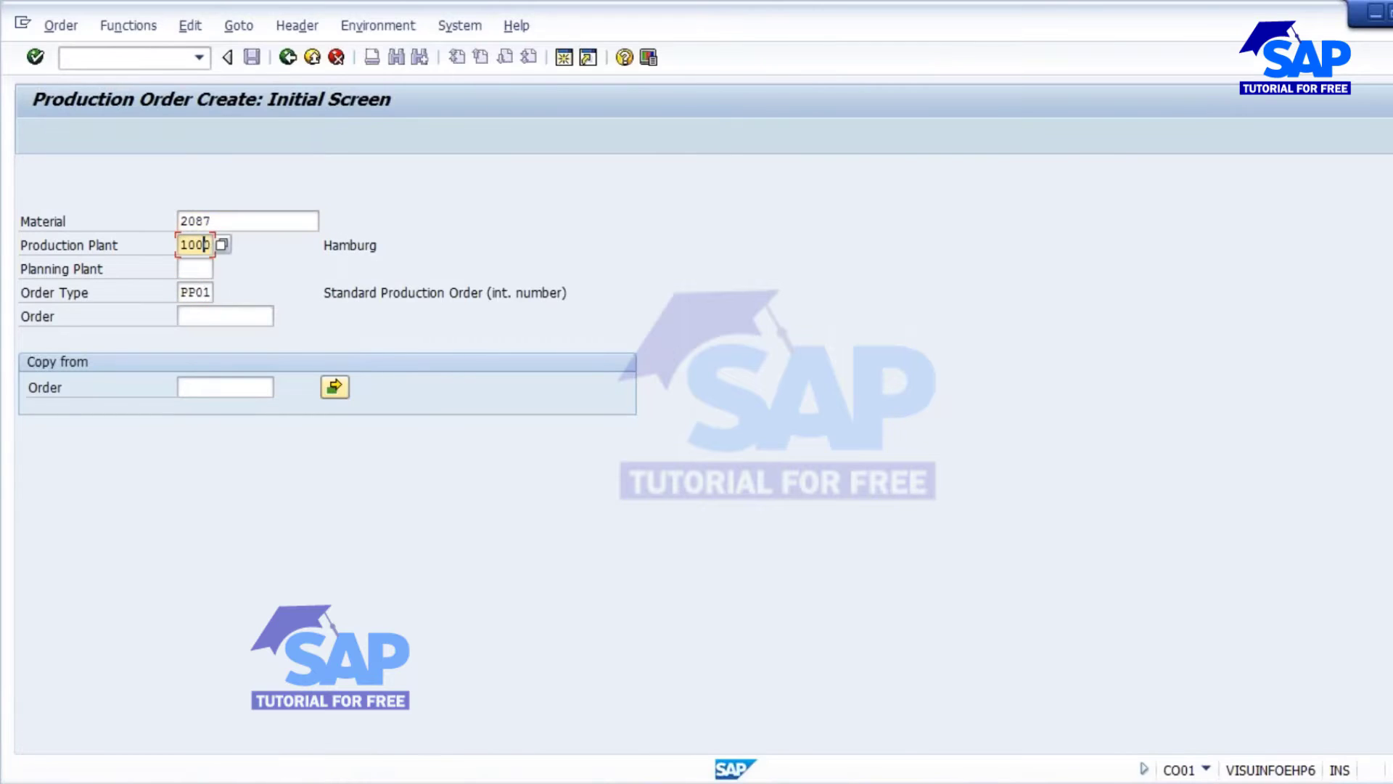
{"action": "left_click", "coordinate": [200, 292]}
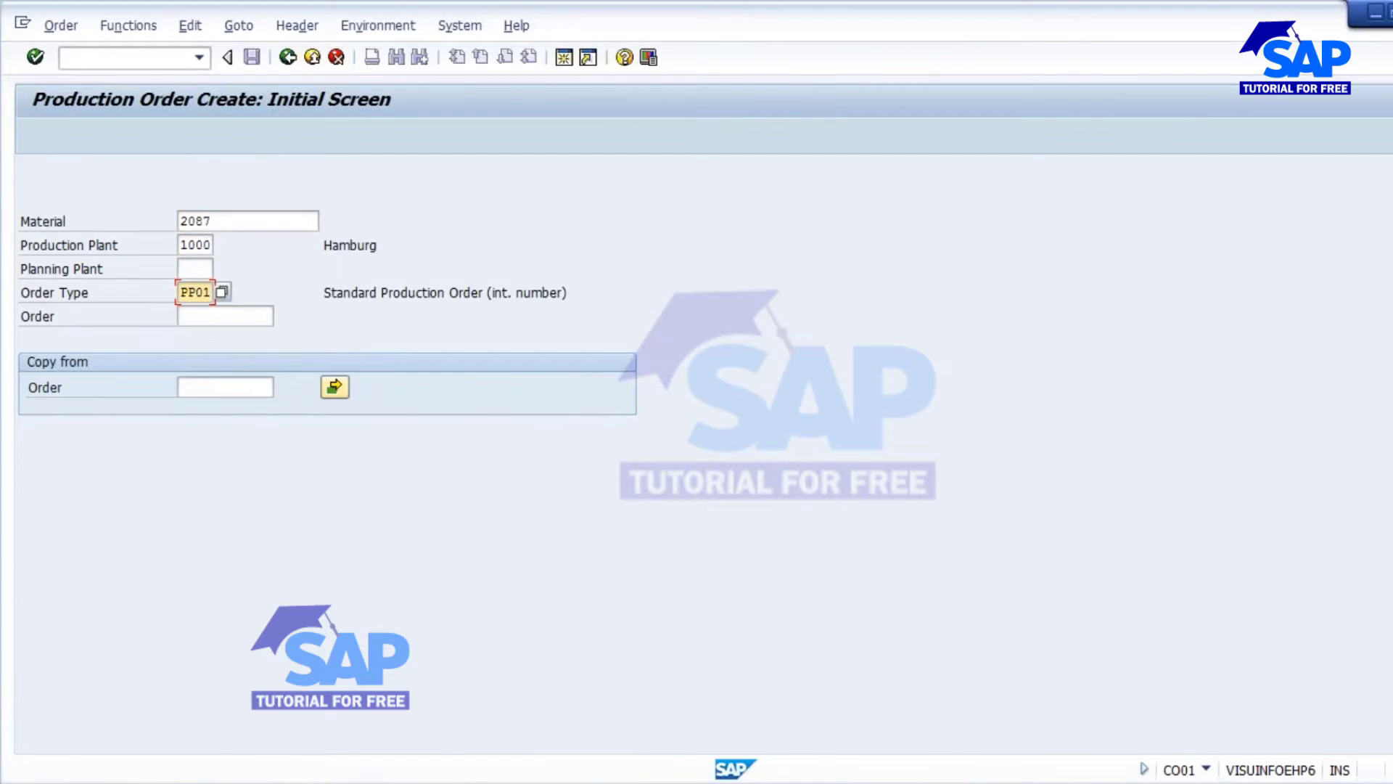
{"action": "key", "text": "Return"}
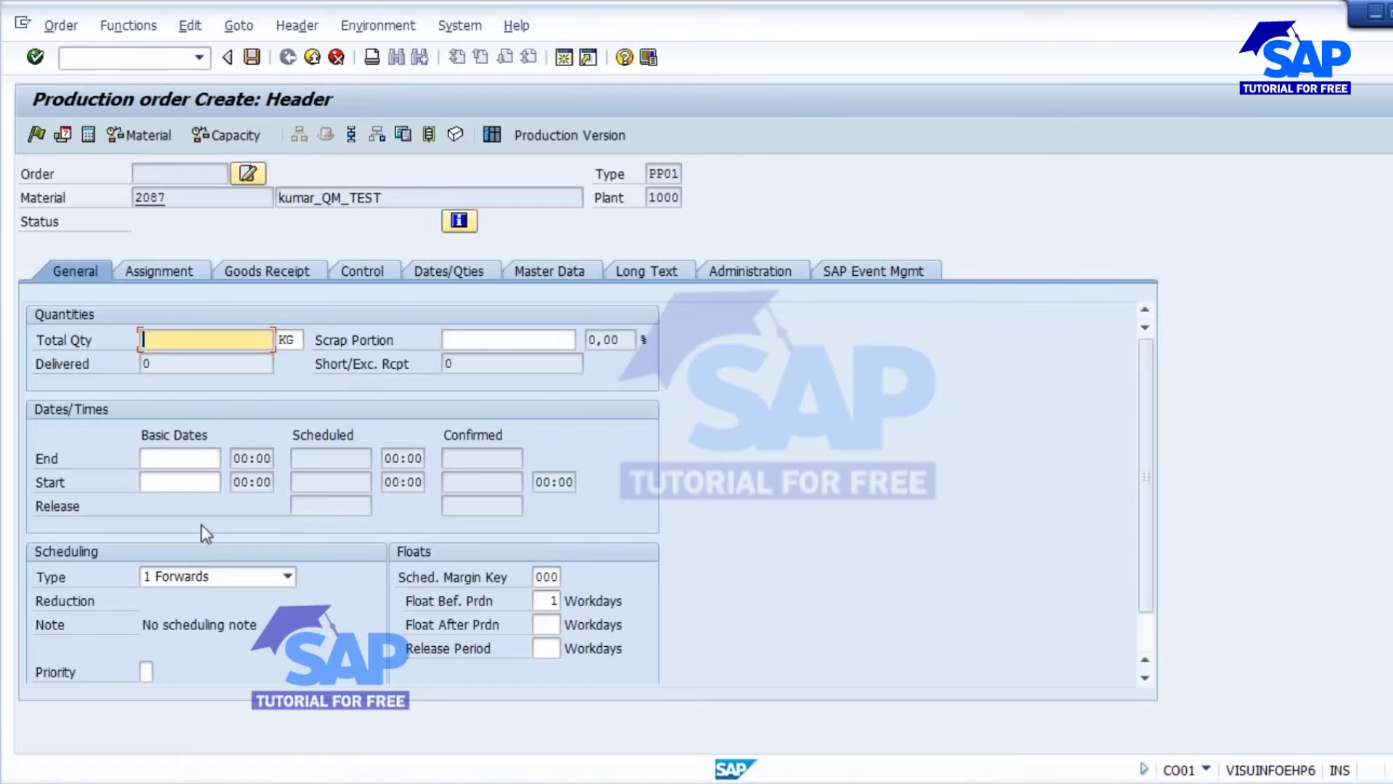
Step: Enter a total quantity of 200 KG in the order and change its scheduling type to 2 Backwards
{"action": "left_click", "coordinate": [223, 579]}
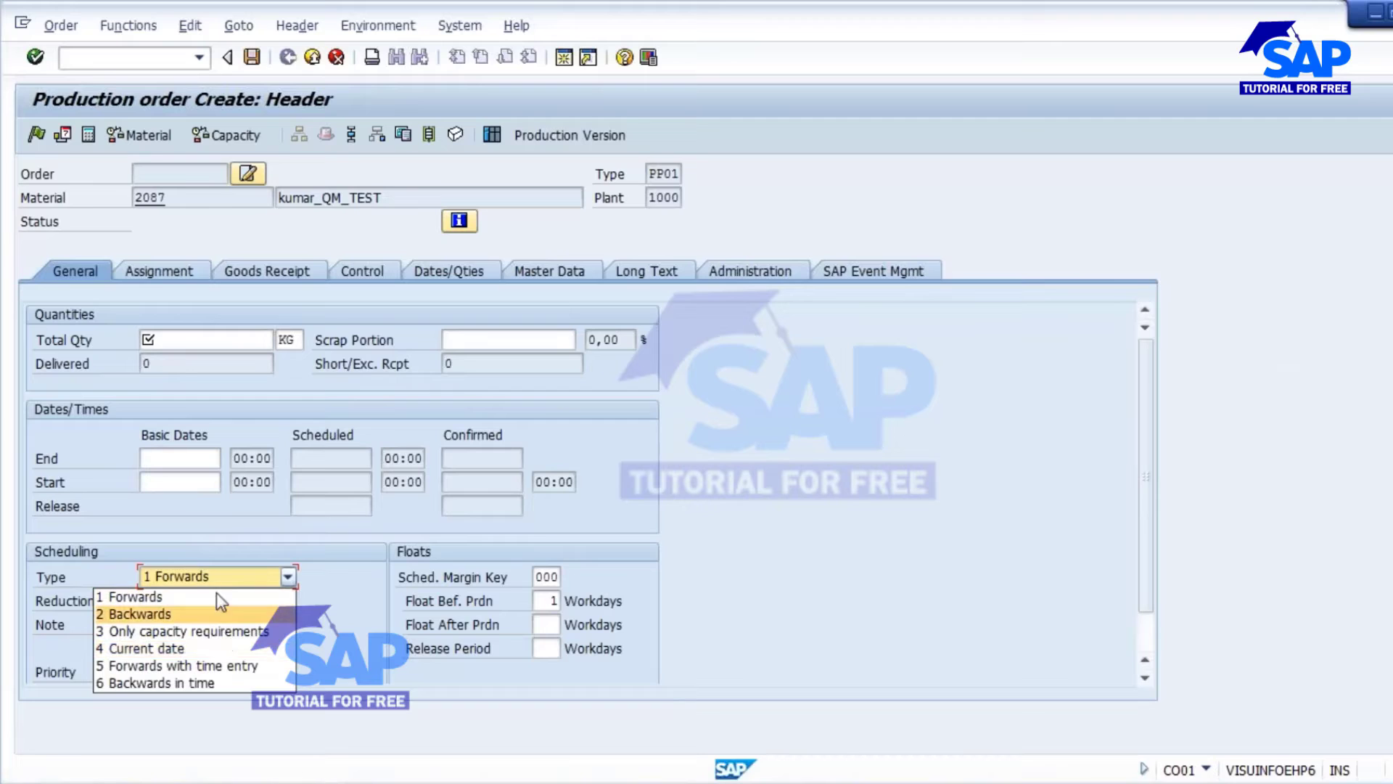
{"action": "left_click", "coordinate": [181, 338]}
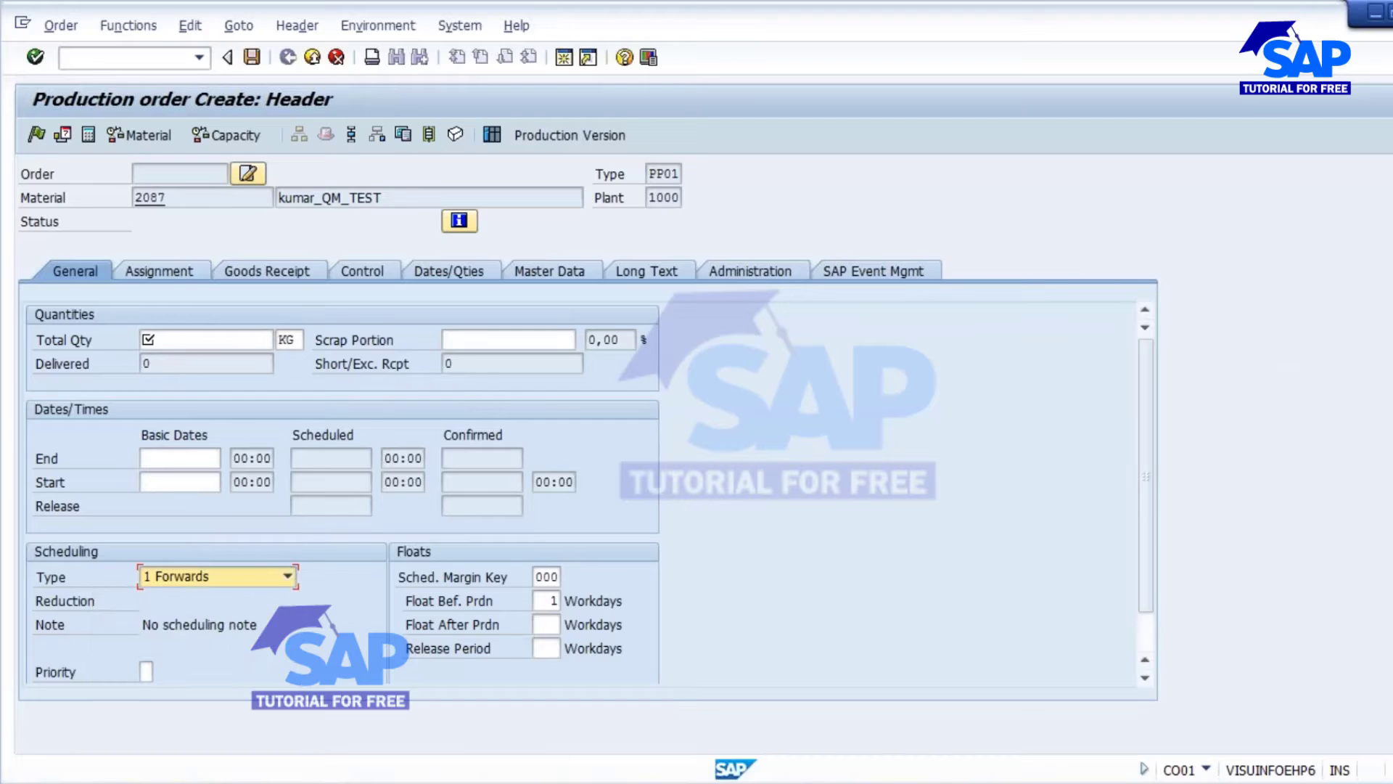
{"action": "left_click", "coordinate": [181, 338]}
{"action": "type", "text": "200"}
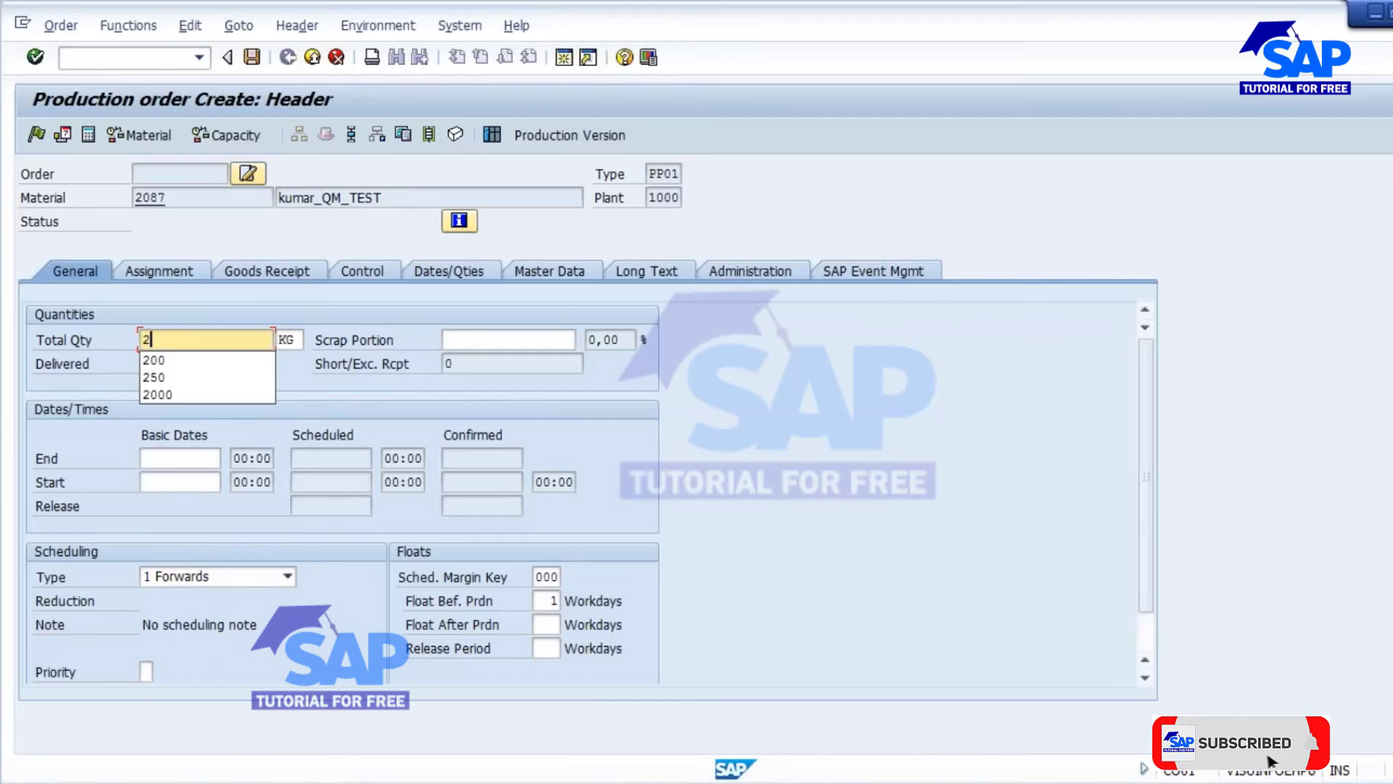
{"action": "left_click", "coordinate": [269, 576]}
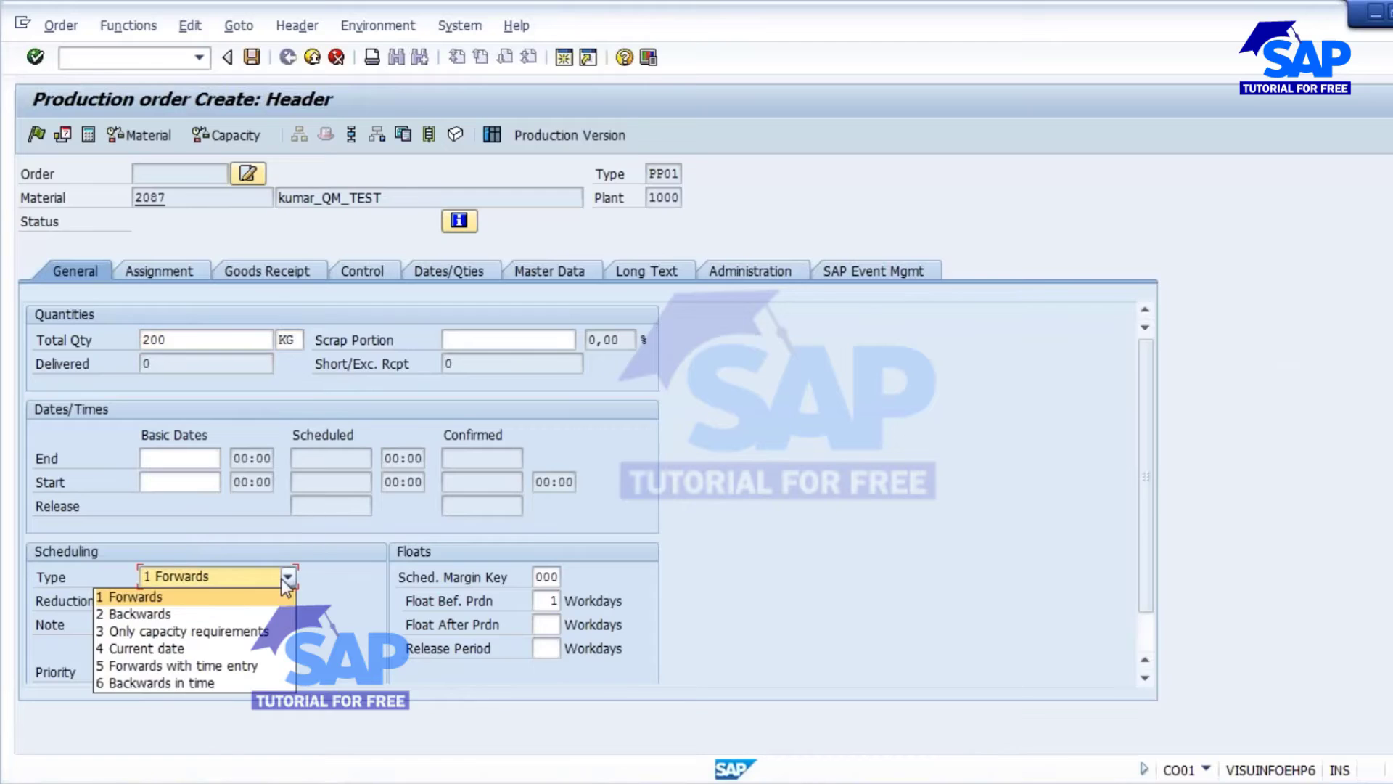
{"action": "left_click", "coordinate": [178, 616]}
{"action": "left_click", "coordinate": [181, 457]}
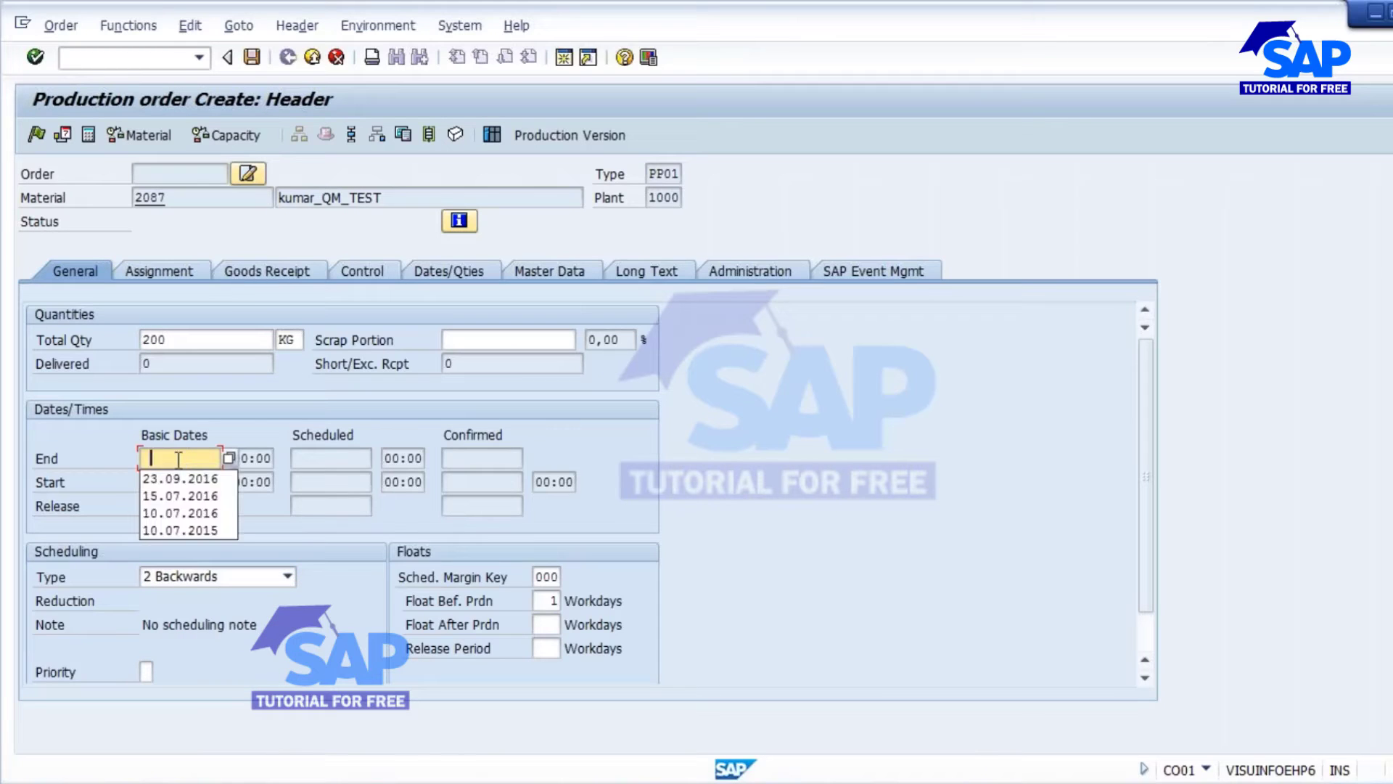
{"action": "left_click", "coordinate": [284, 516]}
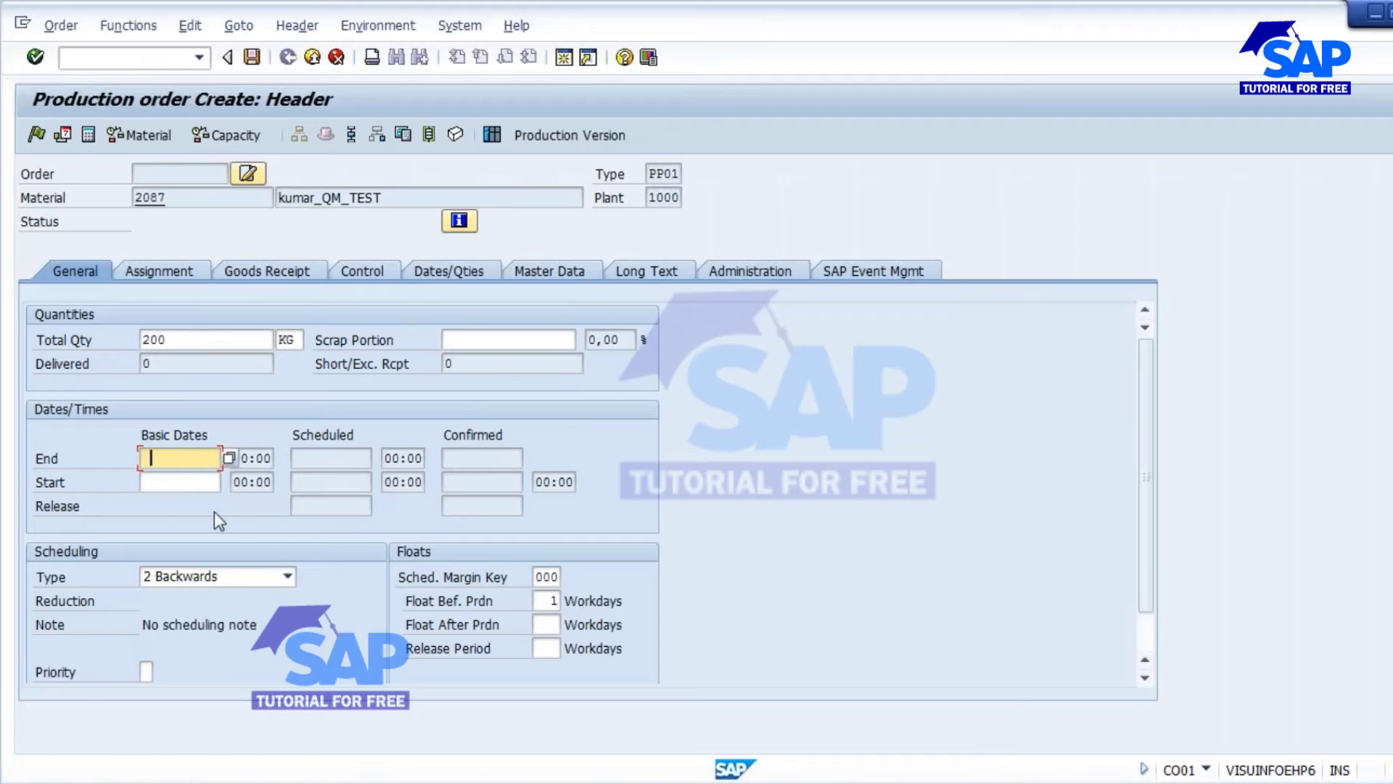
{"action": "left_click", "coordinate": [161, 455]}
Step: Consult the Time Components and Their Origins slide in PowerPoint, then return to the SAP production order session
{"action": "mouse_move", "coordinate": [744, 751]}
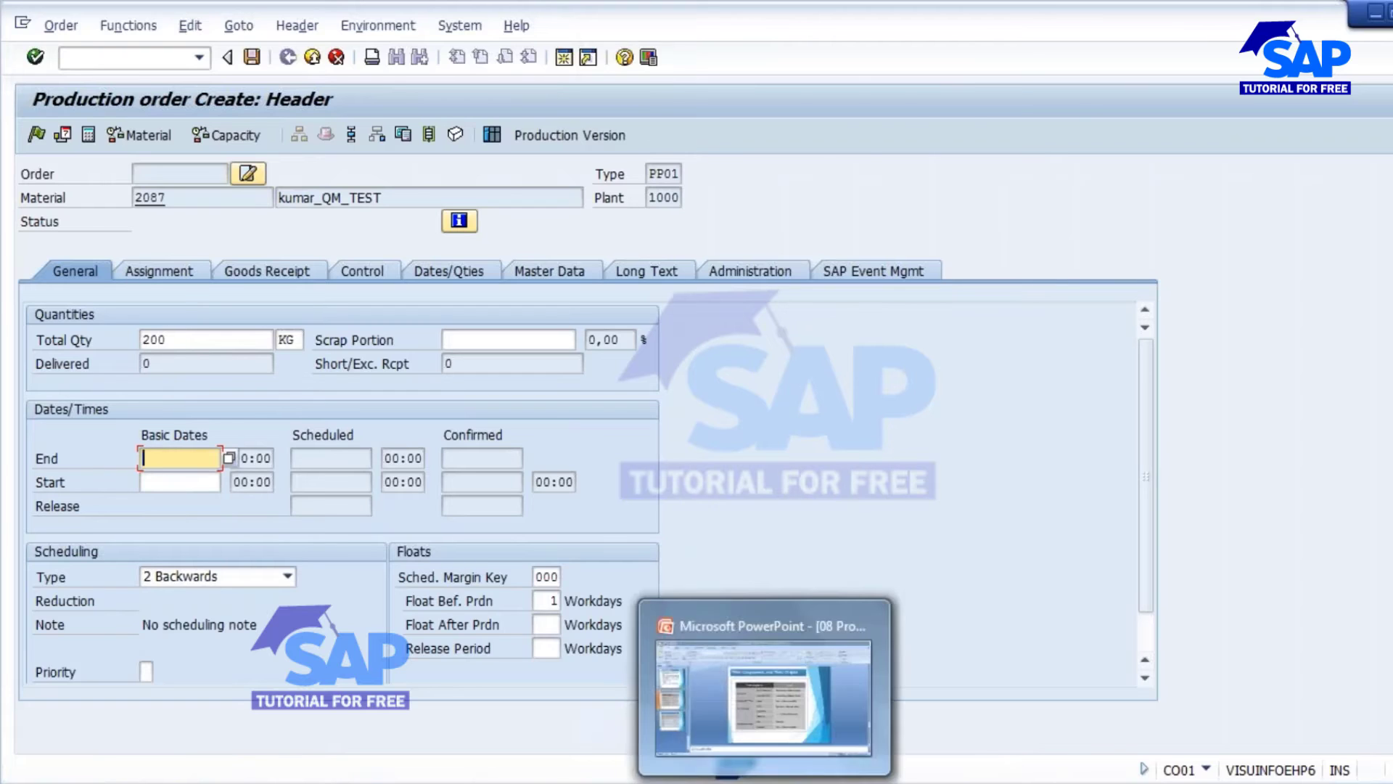
{"action": "left_click", "coordinate": [769, 697]}
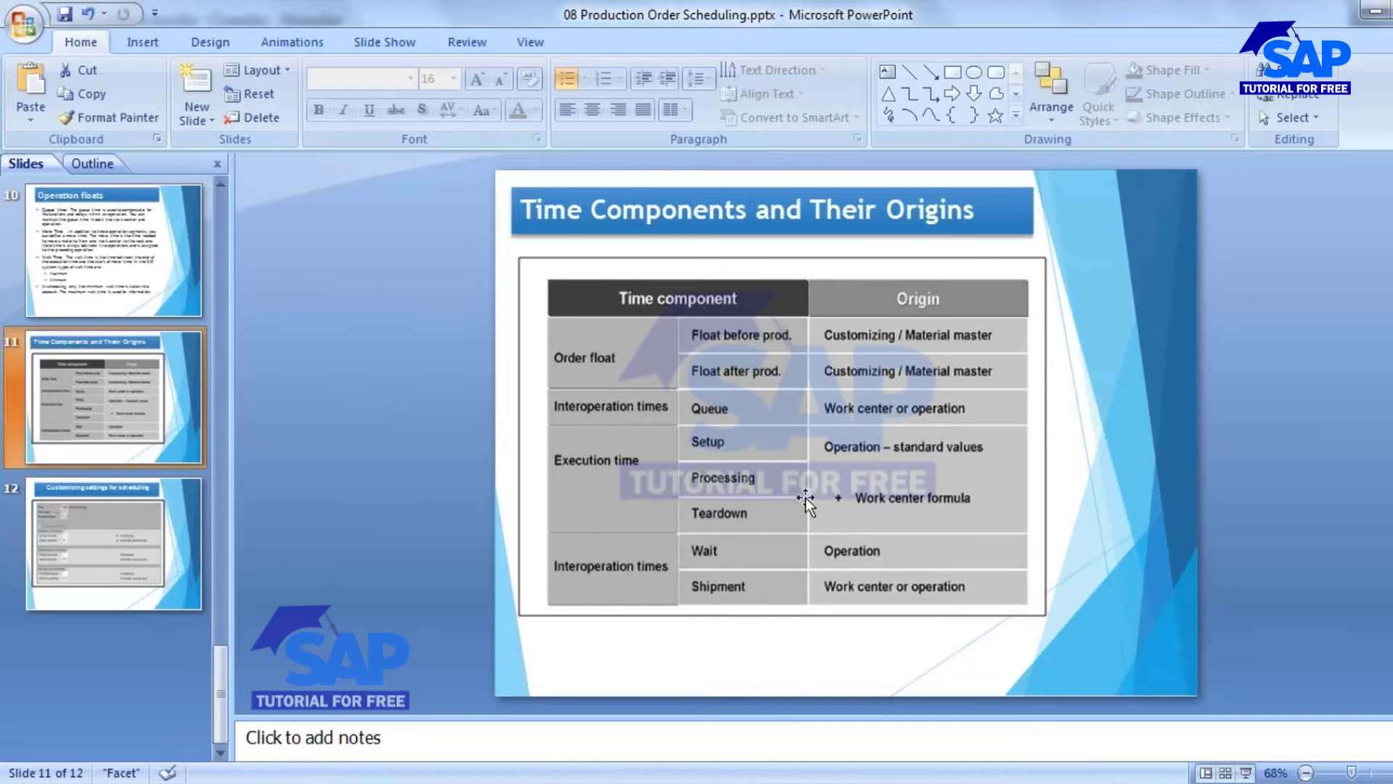
{"action": "mouse_move", "coordinate": [566, 780]}
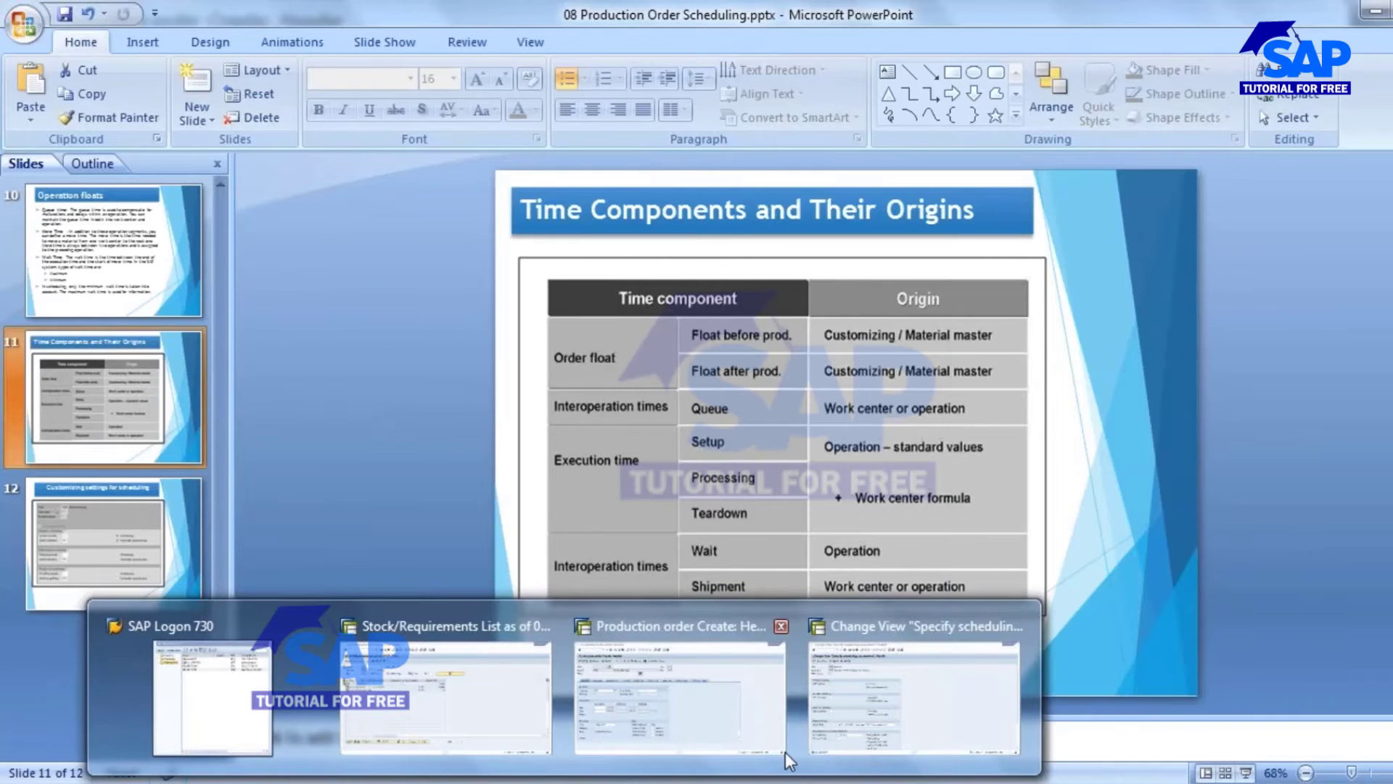
{"action": "left_click", "coordinate": [642, 693]}
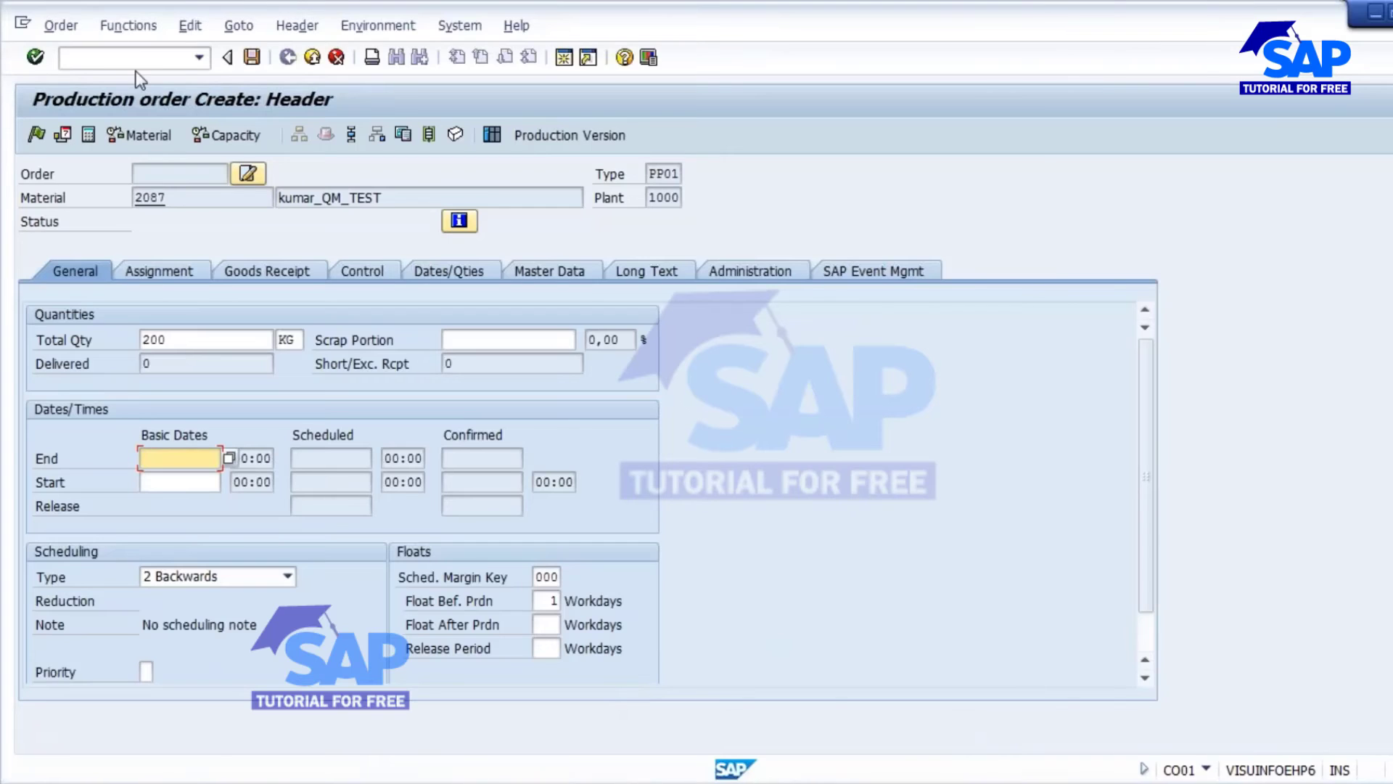
Step: Leave the order for transaction CA02 and open the routing of material 2087 in plant 1000
{"action": "left_click", "coordinate": [121, 56]}
{"action": "type", "text": "/nca"}
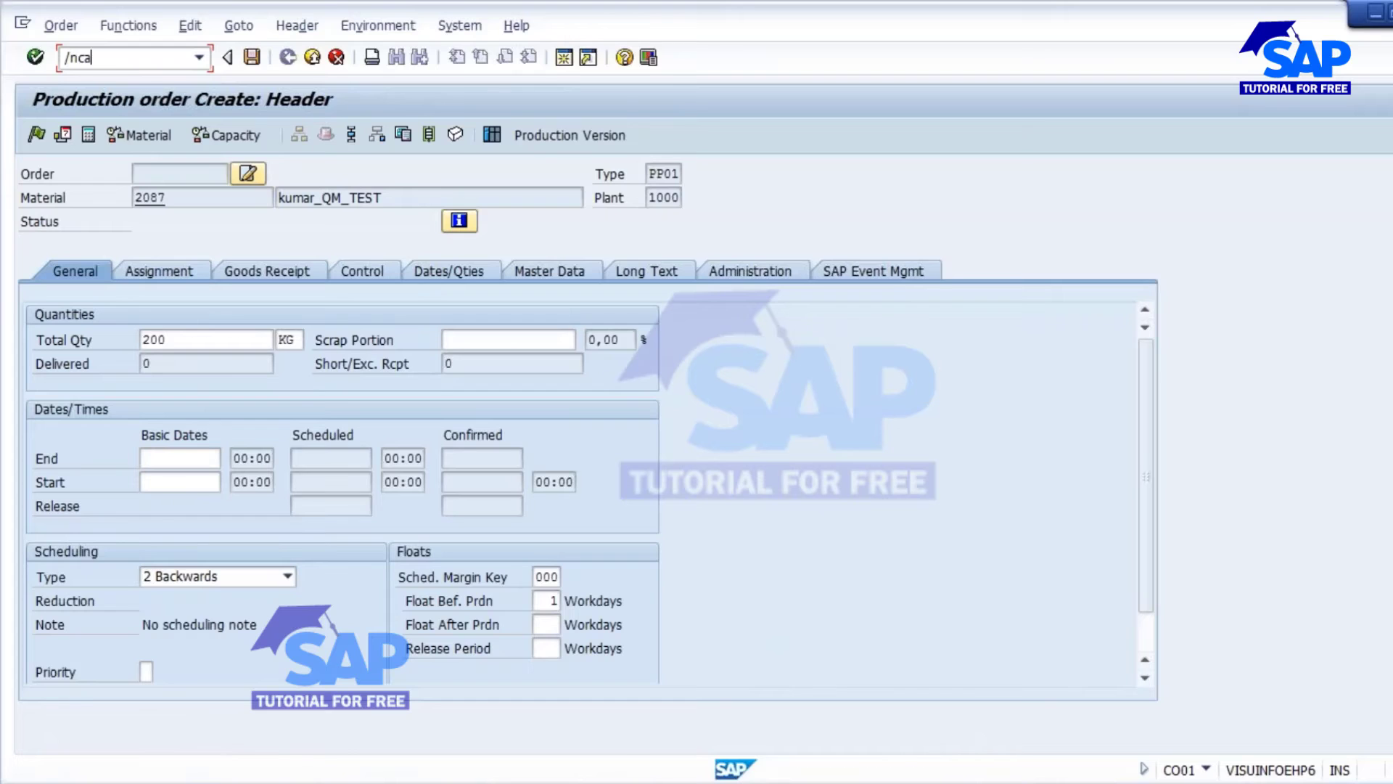
{"action": "type", "text": "02"}
{"action": "key", "text": "Return"}
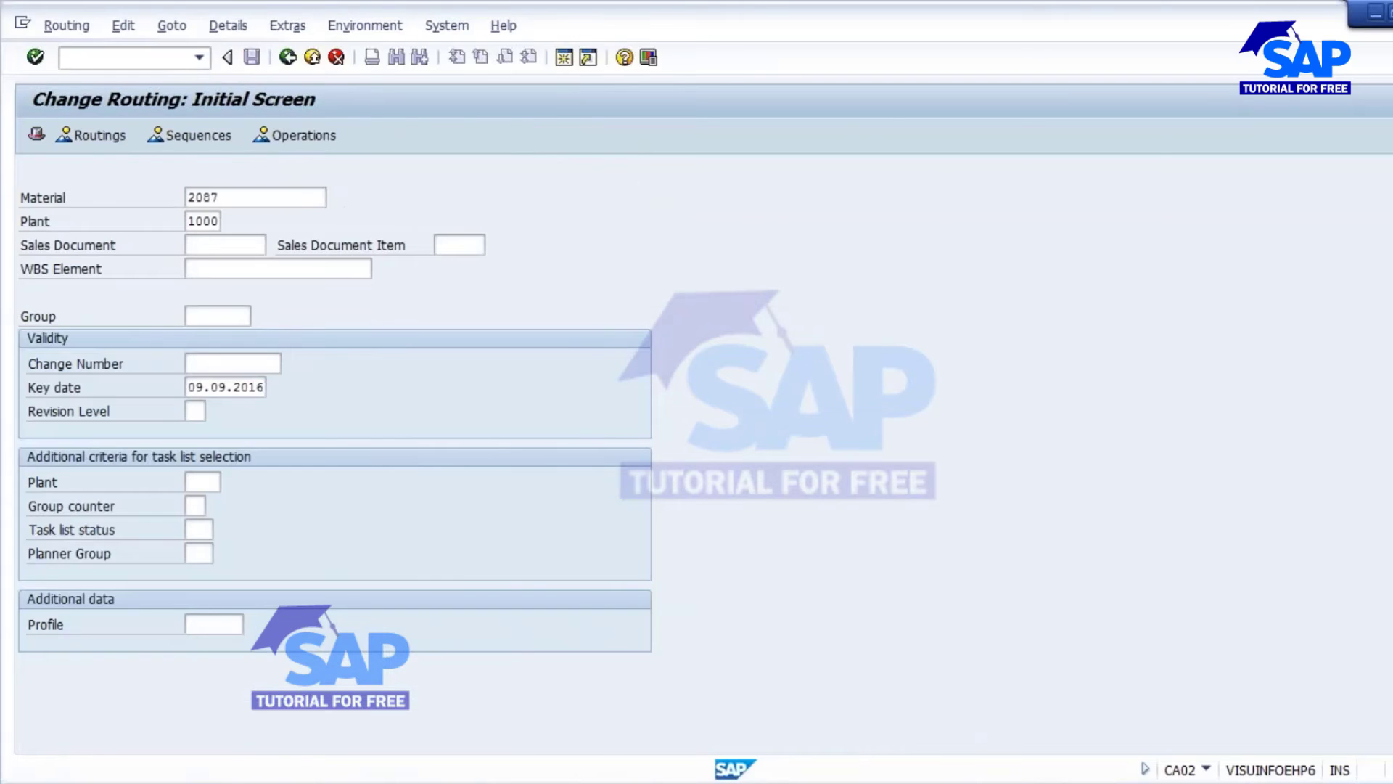
{"action": "key", "text": "Return"}
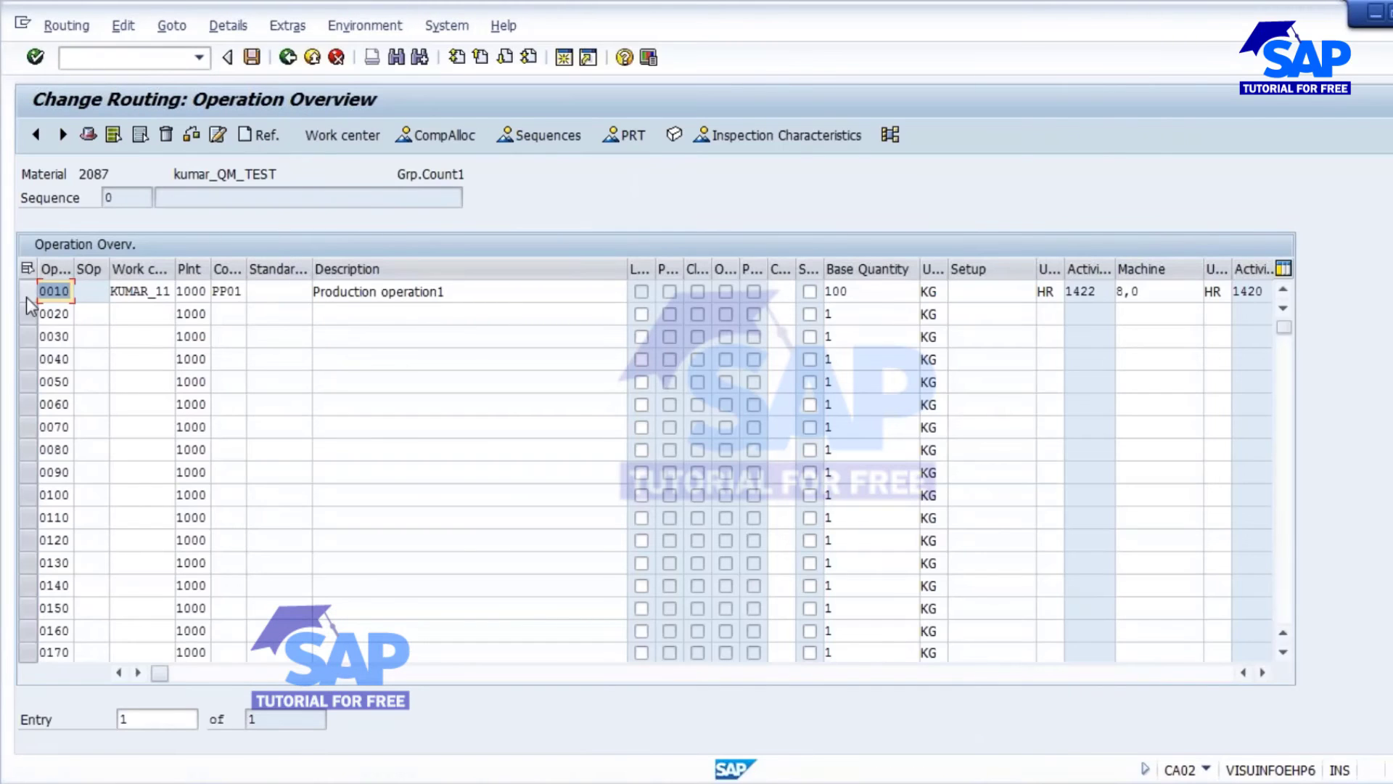
Step: Open the details of operation 0010 and examine its wait, queue and move time fields under Interoperation times
{"action": "left_click", "coordinate": [26, 297]}
{"action": "left_click", "coordinate": [228, 25]}
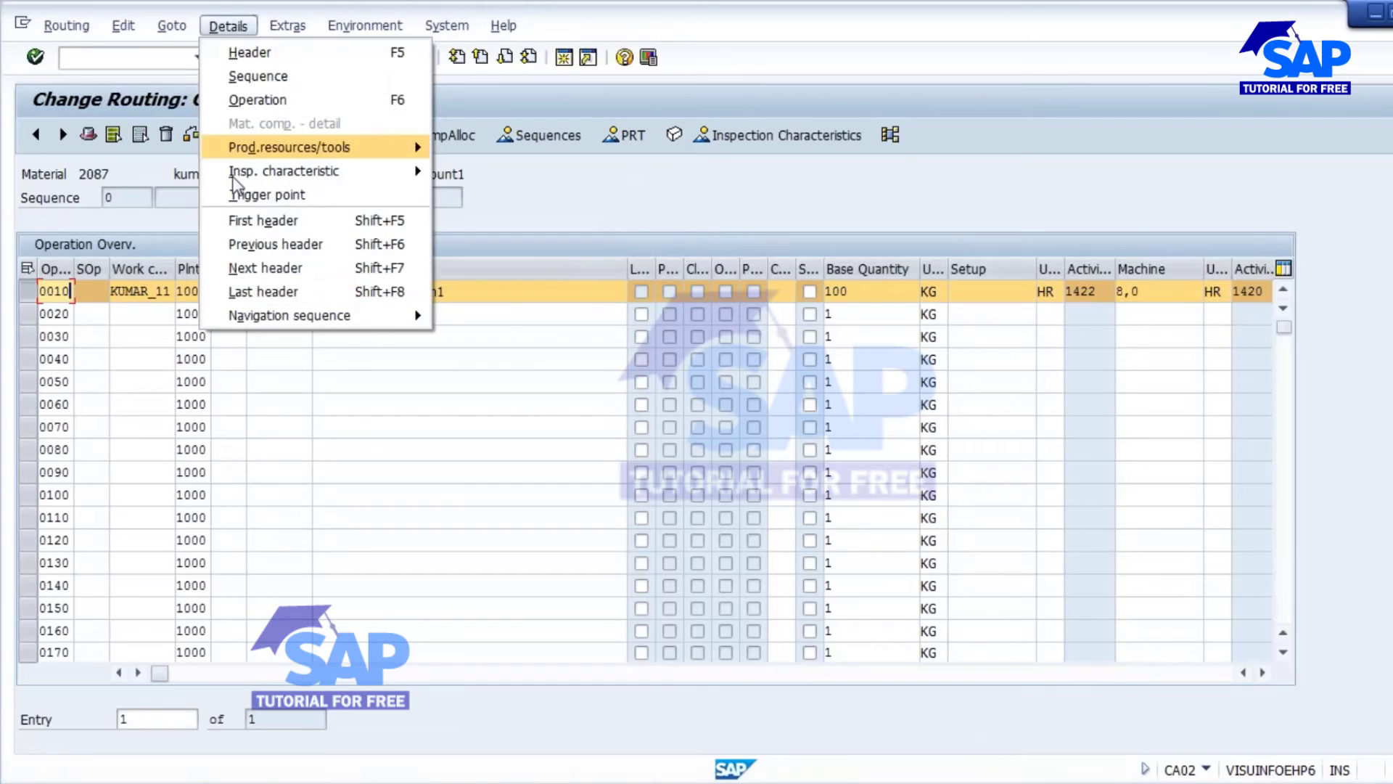
{"action": "left_click", "coordinate": [249, 99]}
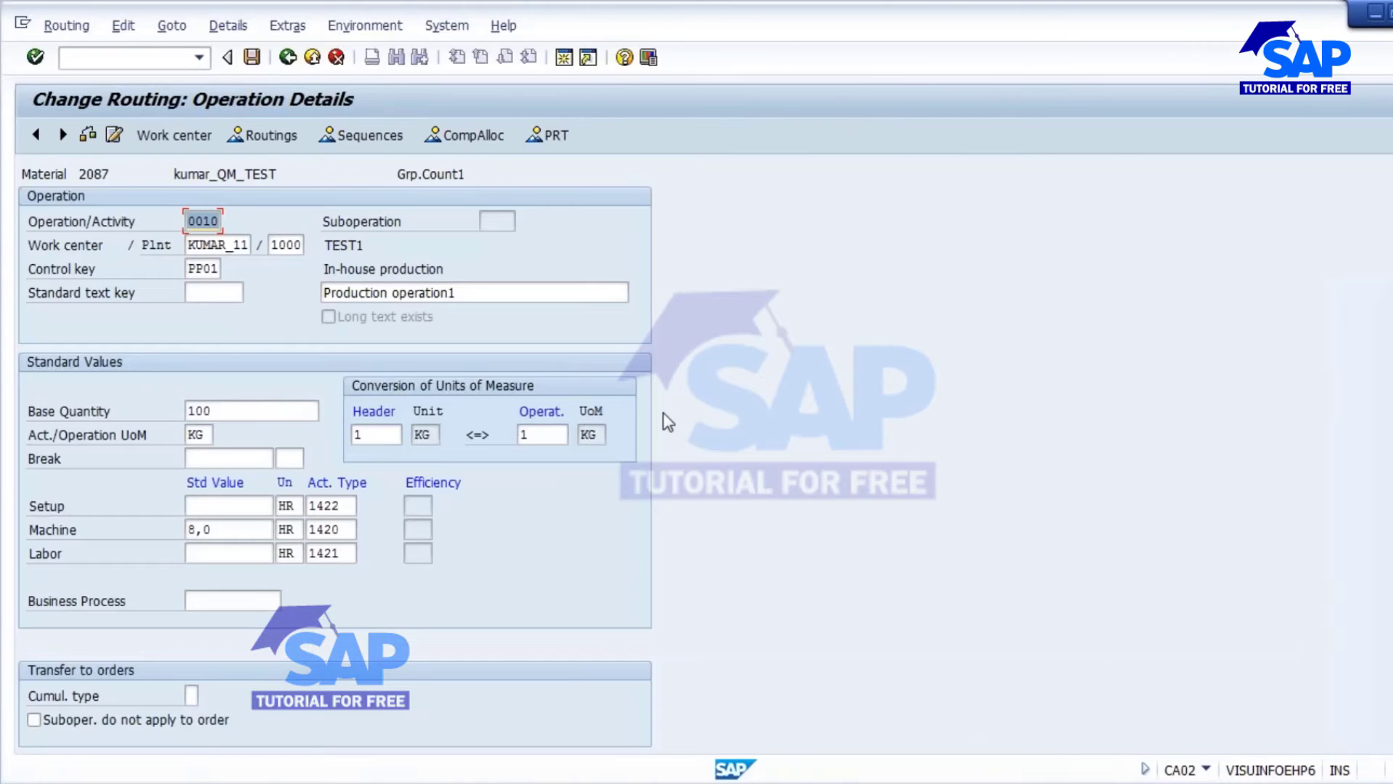
{"action": "scroll", "coordinate": [595, 601], "scroll_direction": "down", "scroll_amount": 5}
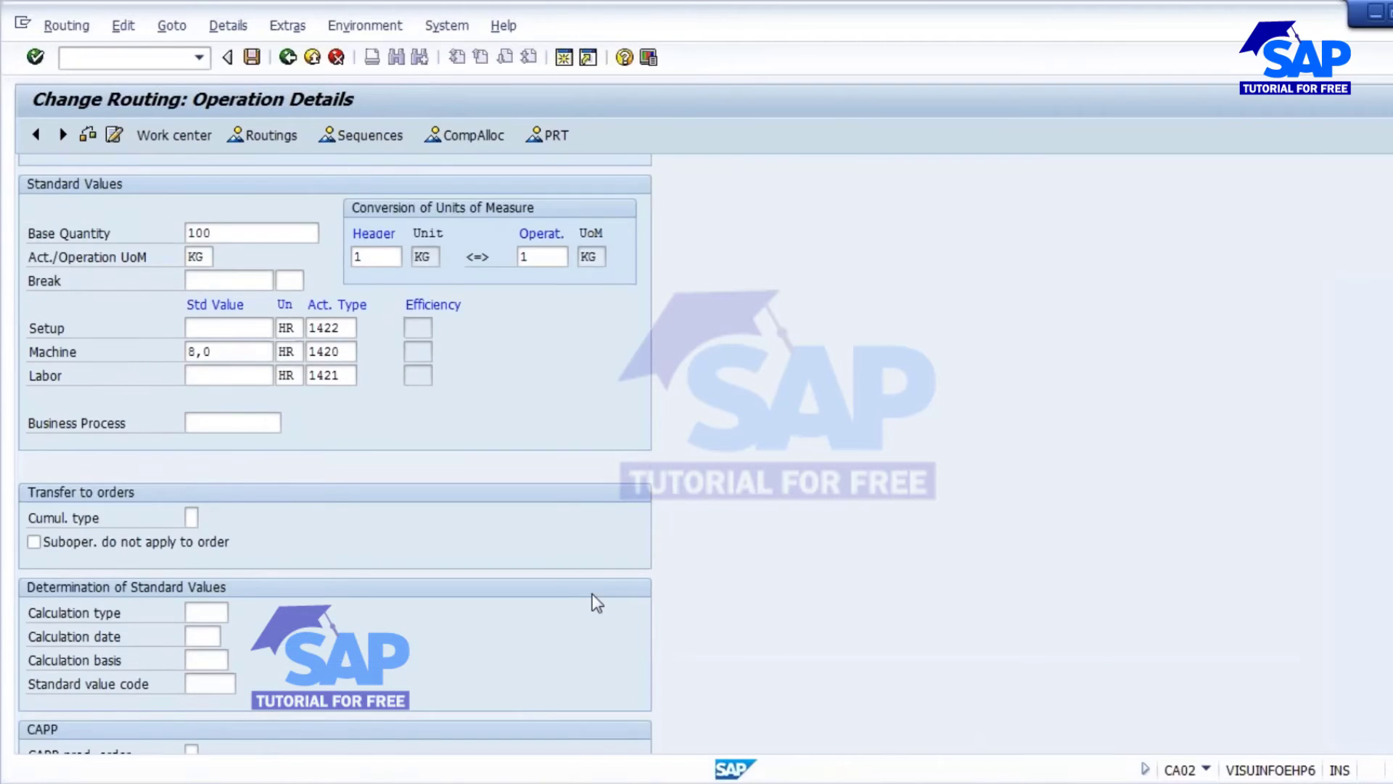
{"action": "scroll", "coordinate": [593, 595], "scroll_direction": "up", "scroll_amount": 4}
{"action": "scroll", "coordinate": [596, 603], "scroll_direction": "down", "scroll_amount": 14}
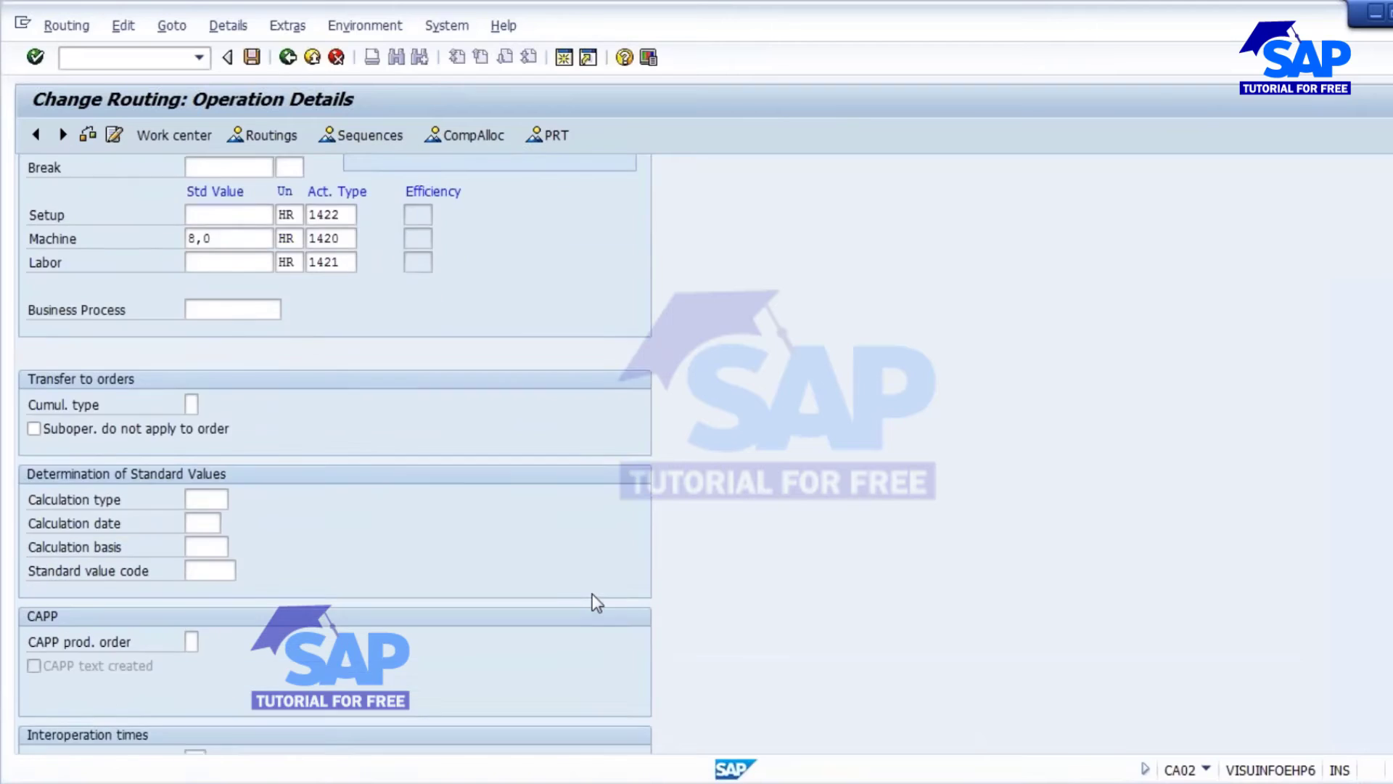
{"action": "scroll", "coordinate": [595, 601], "scroll_direction": "down", "scroll_amount": 4}
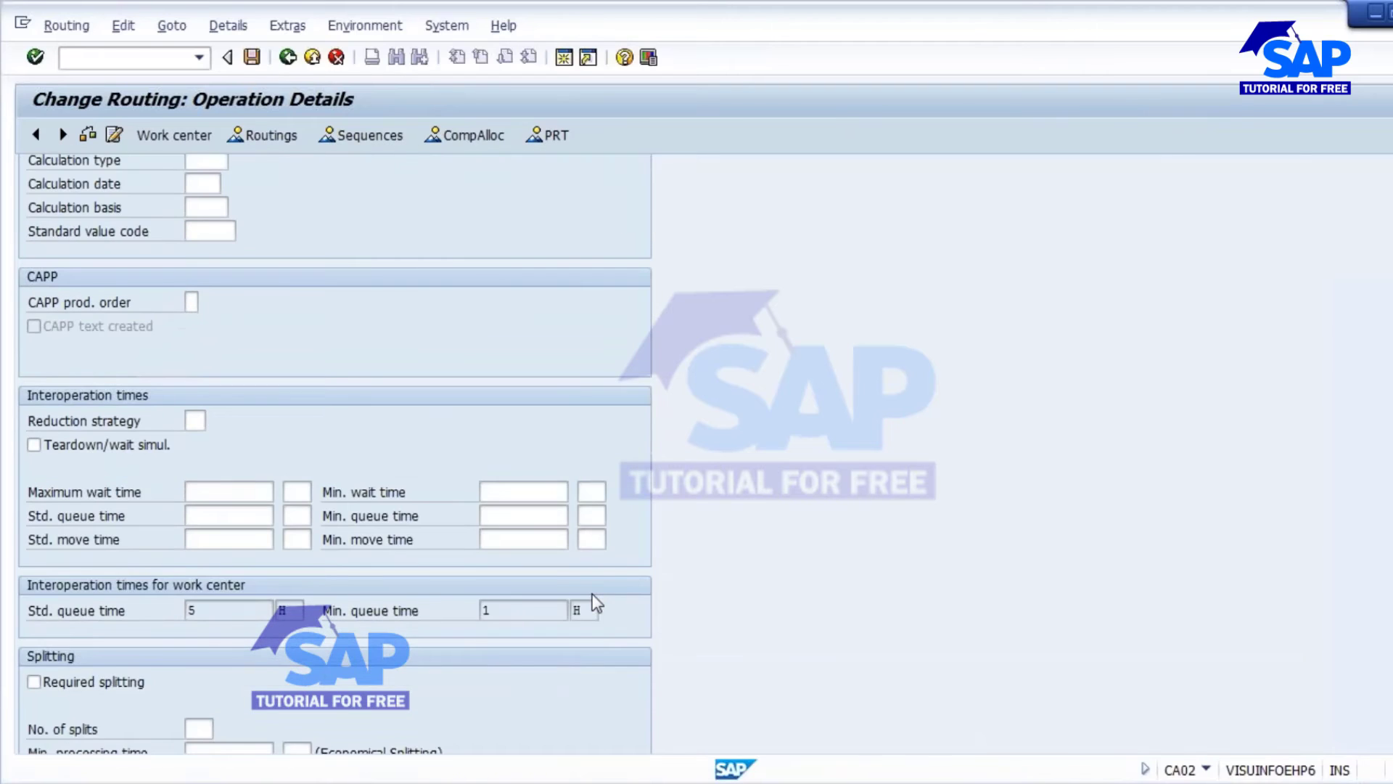
{"action": "left_click", "coordinate": [225, 428]}
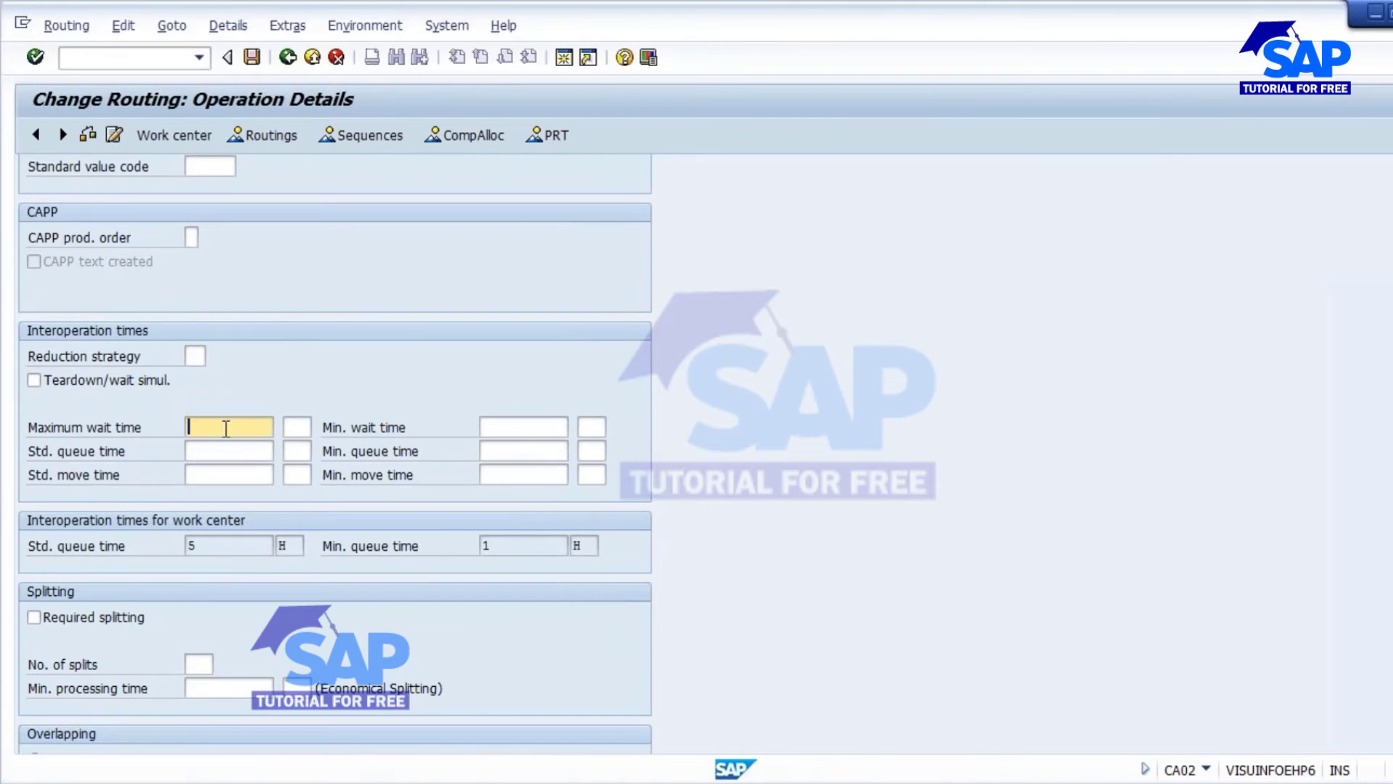
{"action": "left_click", "coordinate": [225, 454]}
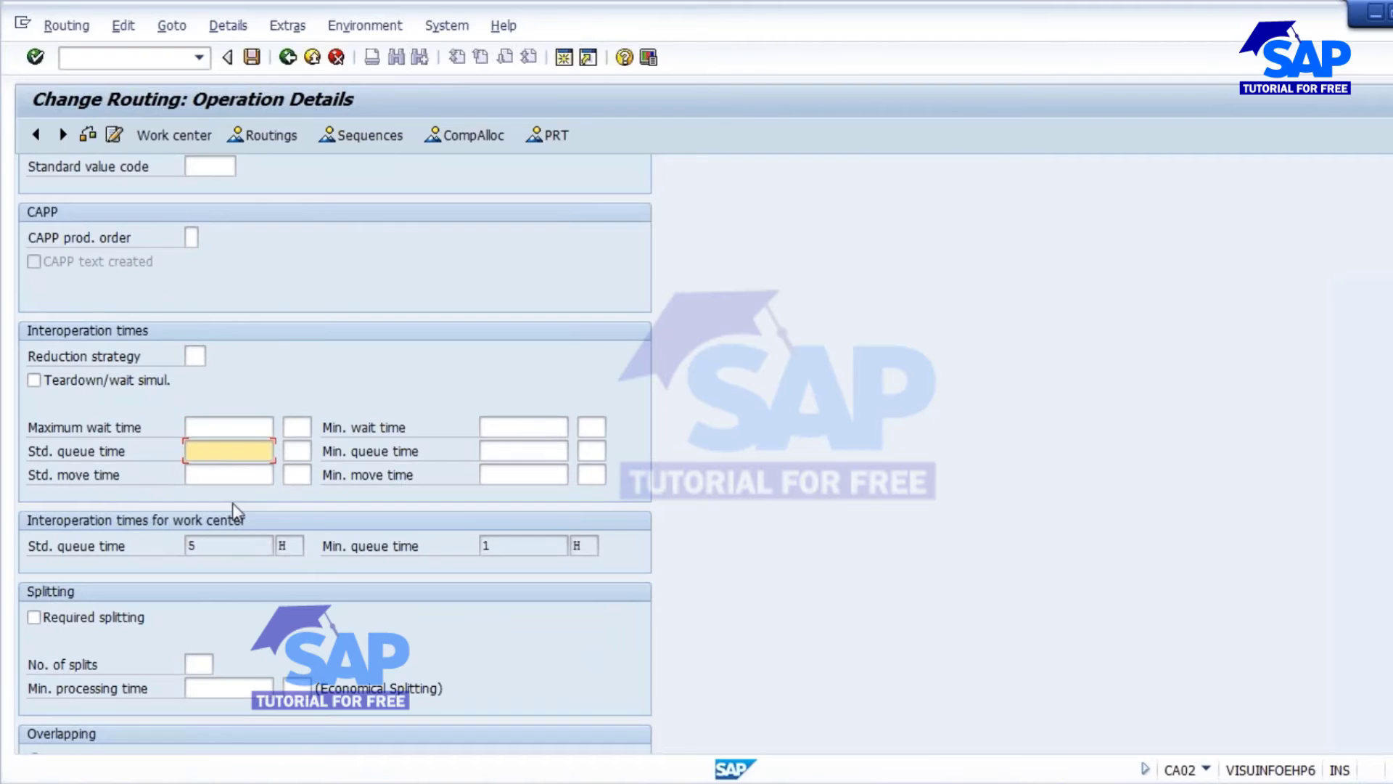
{"action": "left_click", "coordinate": [212, 474]}
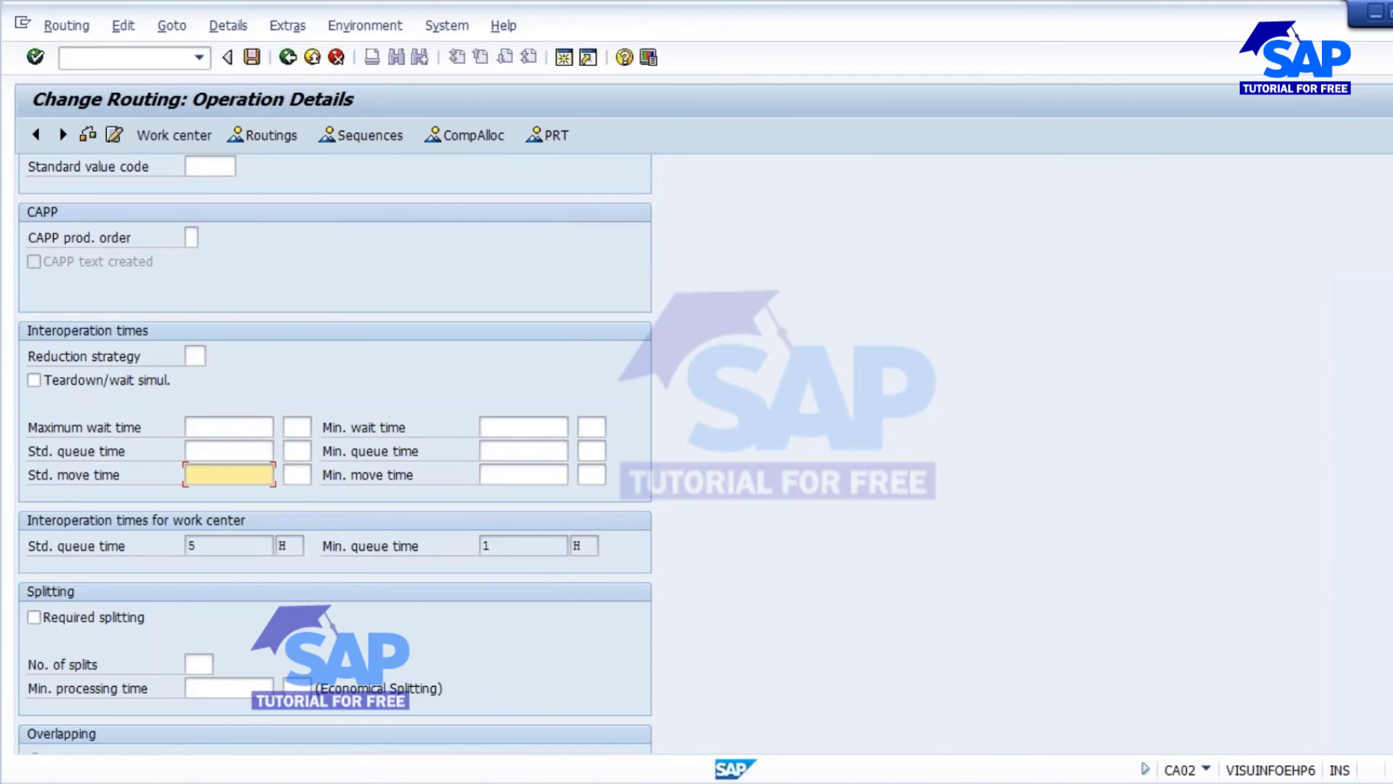
Step: Compare with the wait and shipment origins on the PowerPoint slide, then switch back to the SAP routing
{"action": "mouse_move", "coordinate": [770, 782]}
{"action": "left_click", "coordinate": [773, 715]}
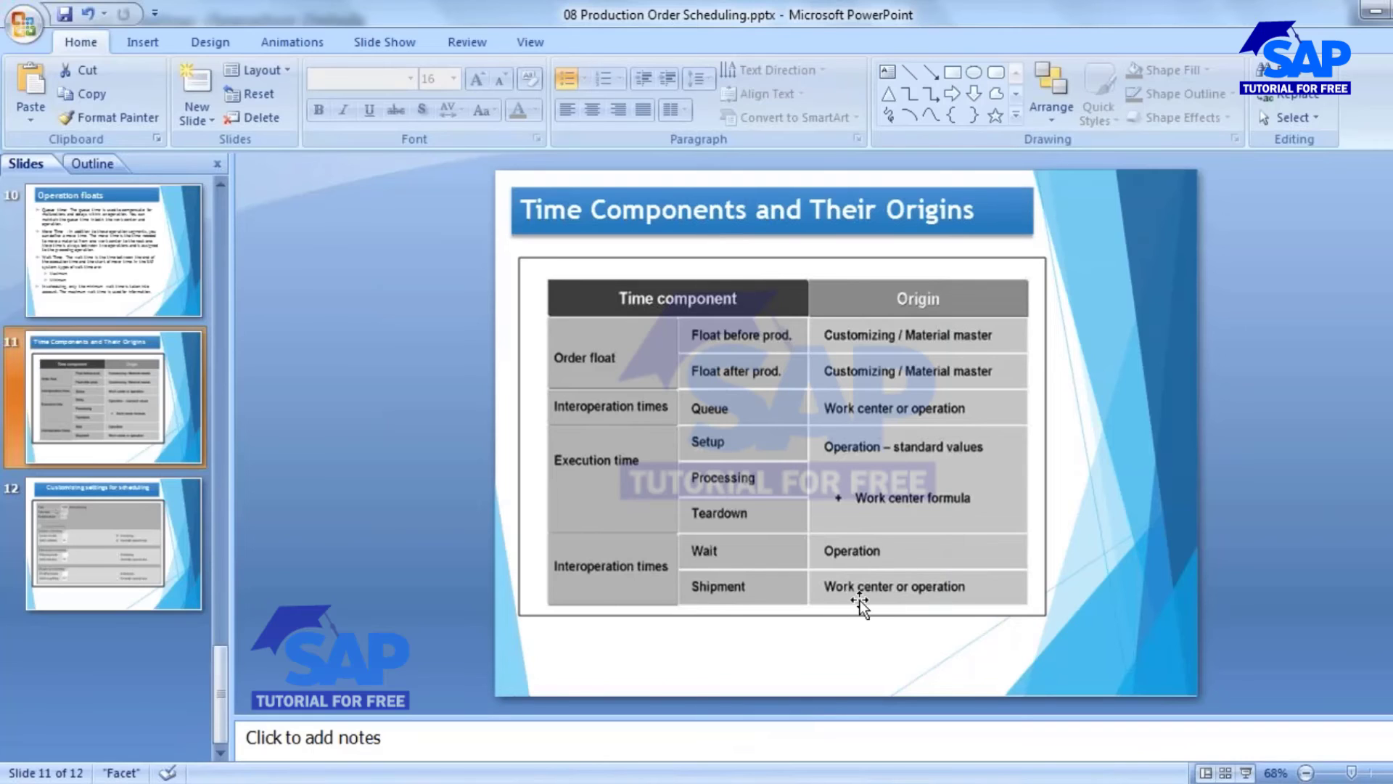
{"action": "key", "text": "alt+Tab"}
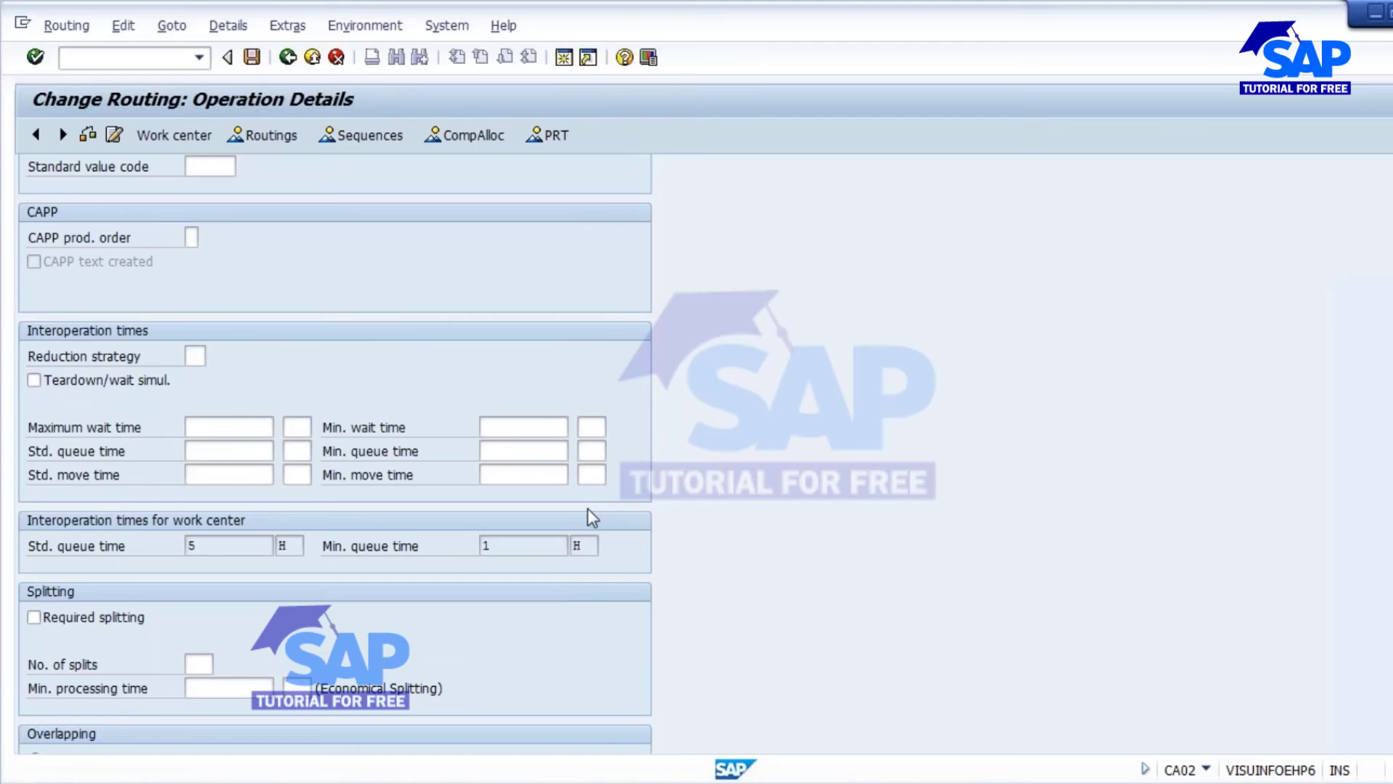
Step: Examine the operation's maximum and minimum wait time fields, then go back to the routing's header details
{"action": "left_click", "coordinate": [271, 426]}
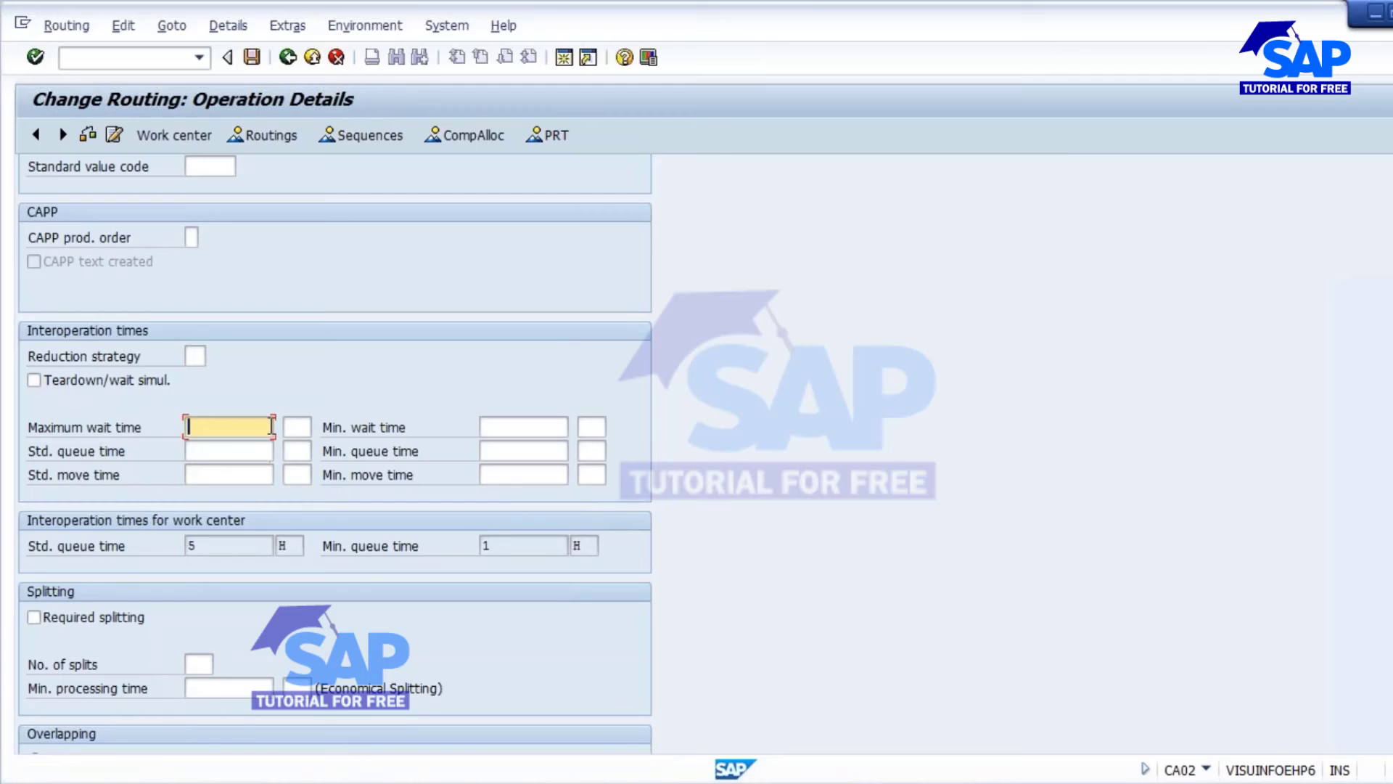
{"action": "left_click", "coordinate": [485, 428]}
{"action": "left_click", "coordinate": [230, 428]}
{"action": "left_click", "coordinate": [287, 58]}
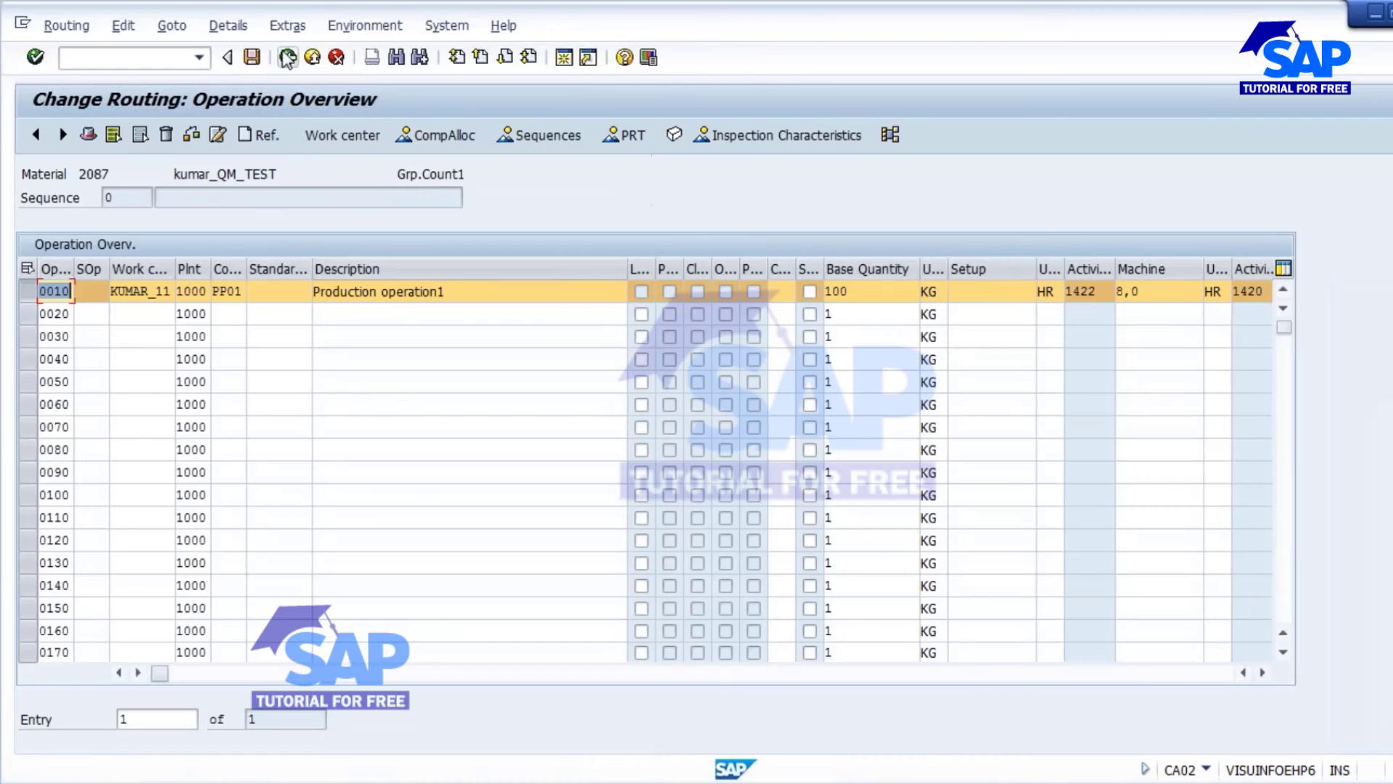
{"action": "left_click", "coordinate": [287, 58]}
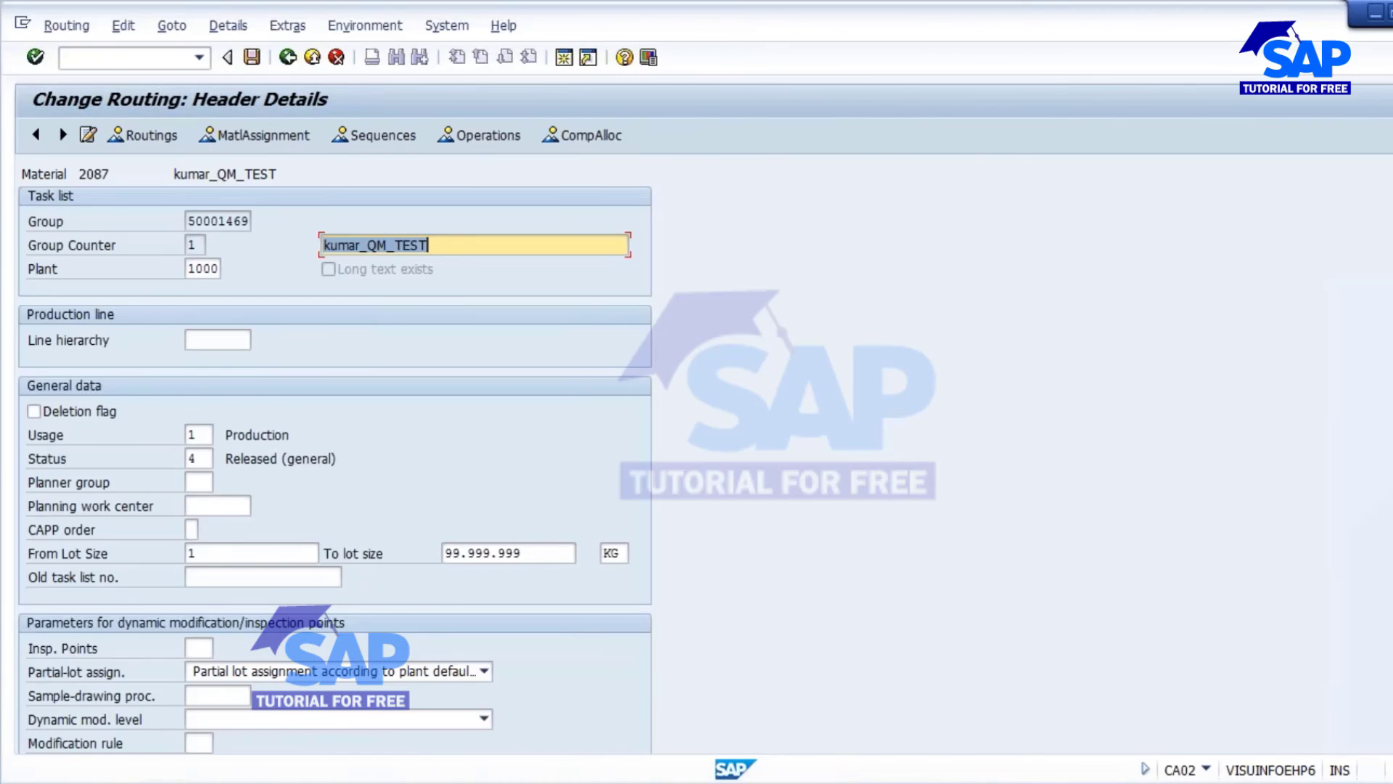